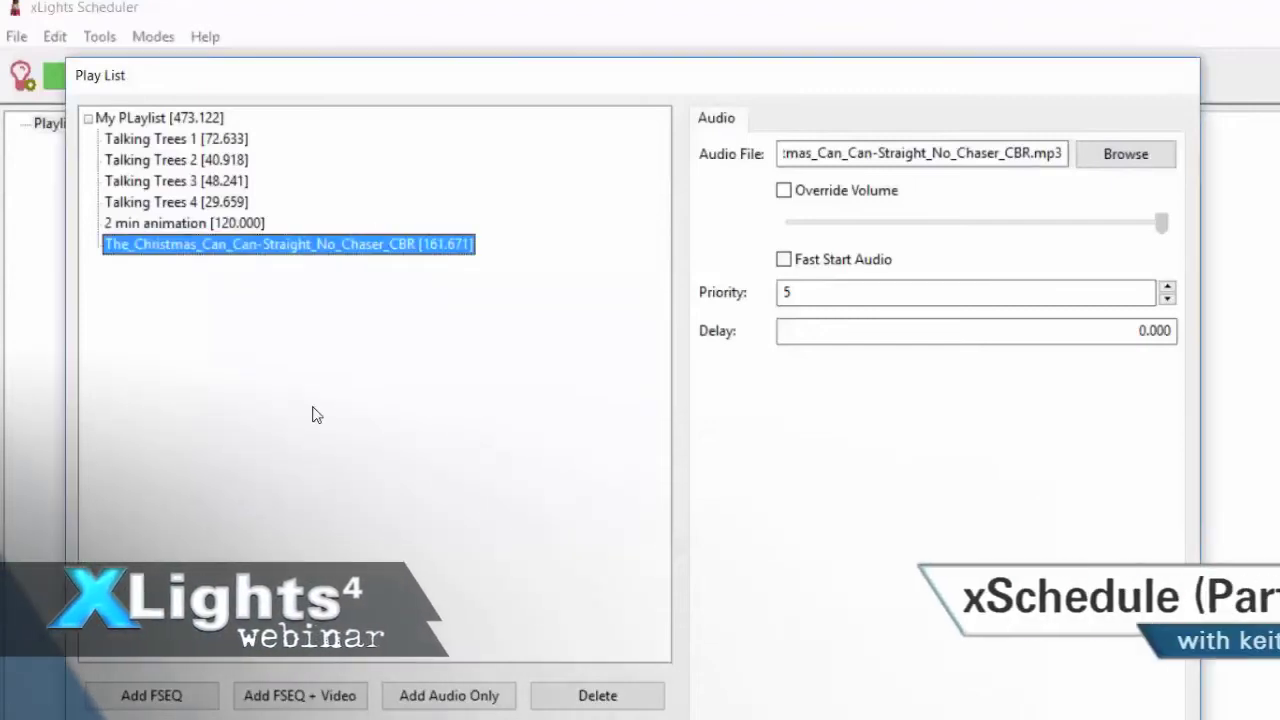
# Step: Select the Talking Trees 1 step in the playlist and inspect the file name at the end of its FSEQ path
pyautogui.click(181, 142)
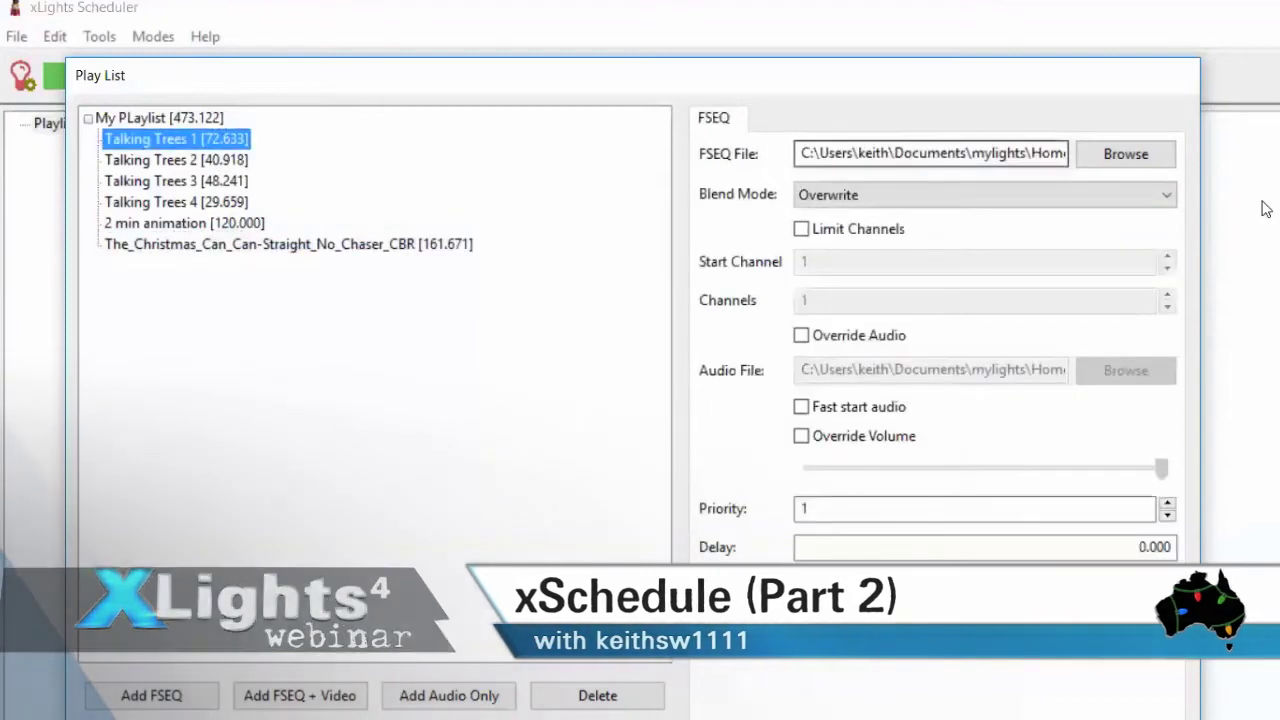
pyautogui.click(1004, 150)
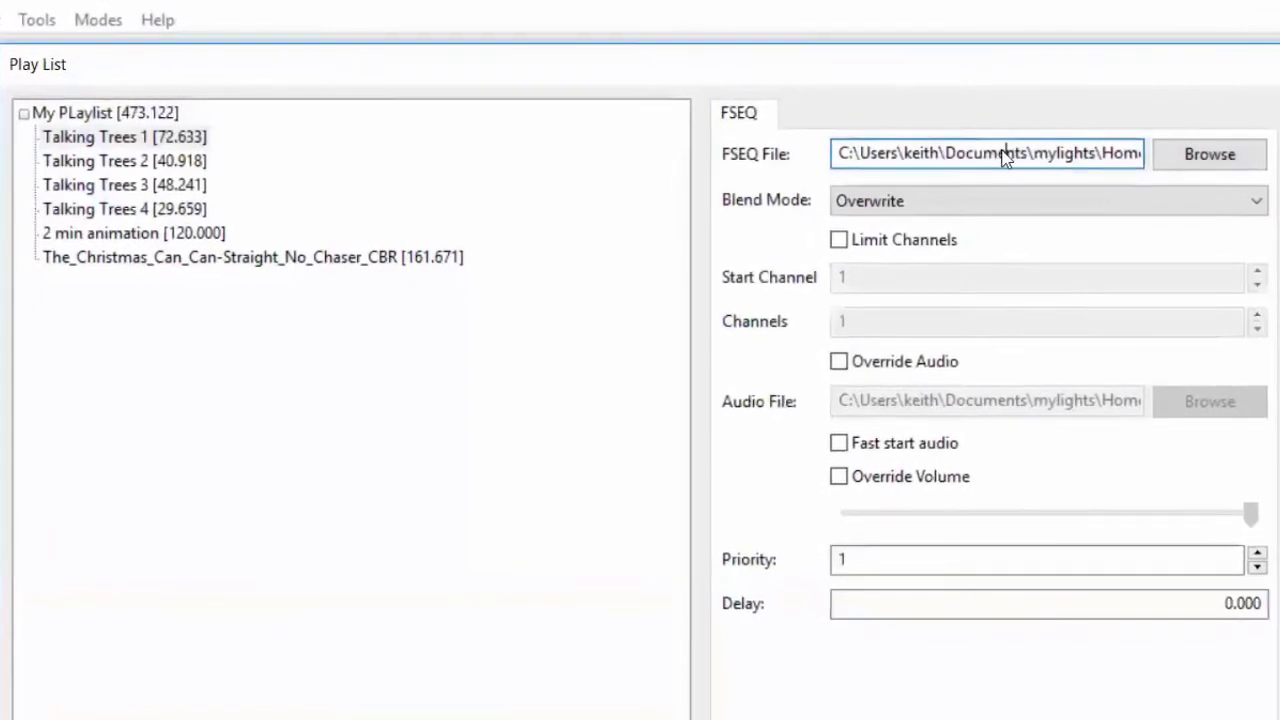
pyautogui.moveTo(1004, 155)
pyautogui.mouseDown()
pyautogui.moveTo(1143, 151)
pyautogui.moveTo(1025, 153)
pyautogui.mouseUp()
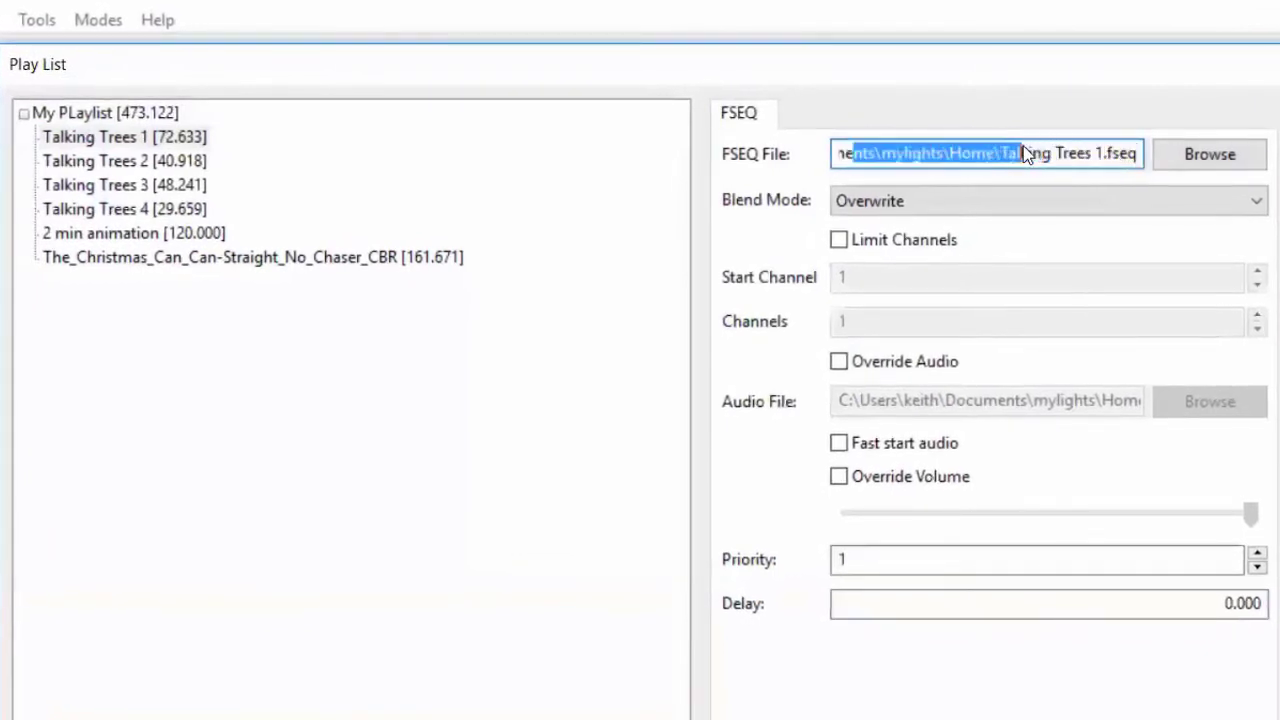
pyautogui.click(971, 154)
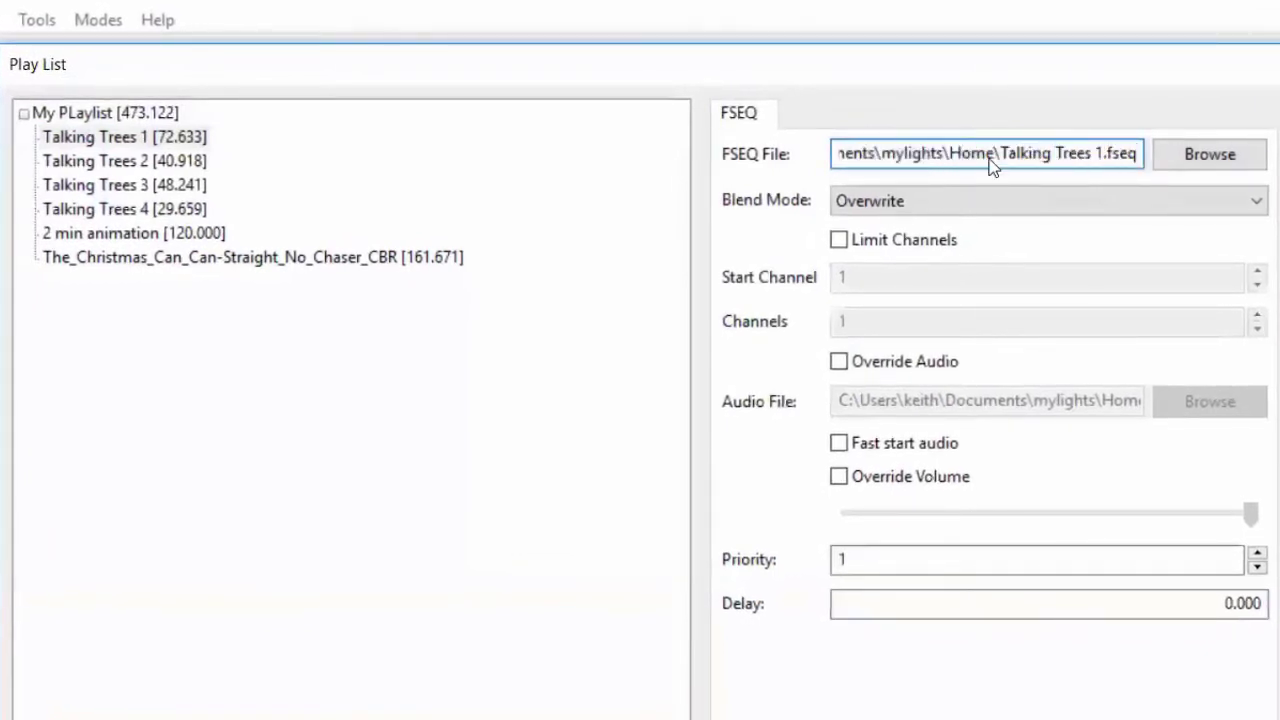
pyautogui.moveTo(997, 154); pyautogui.dragTo(1133, 156)
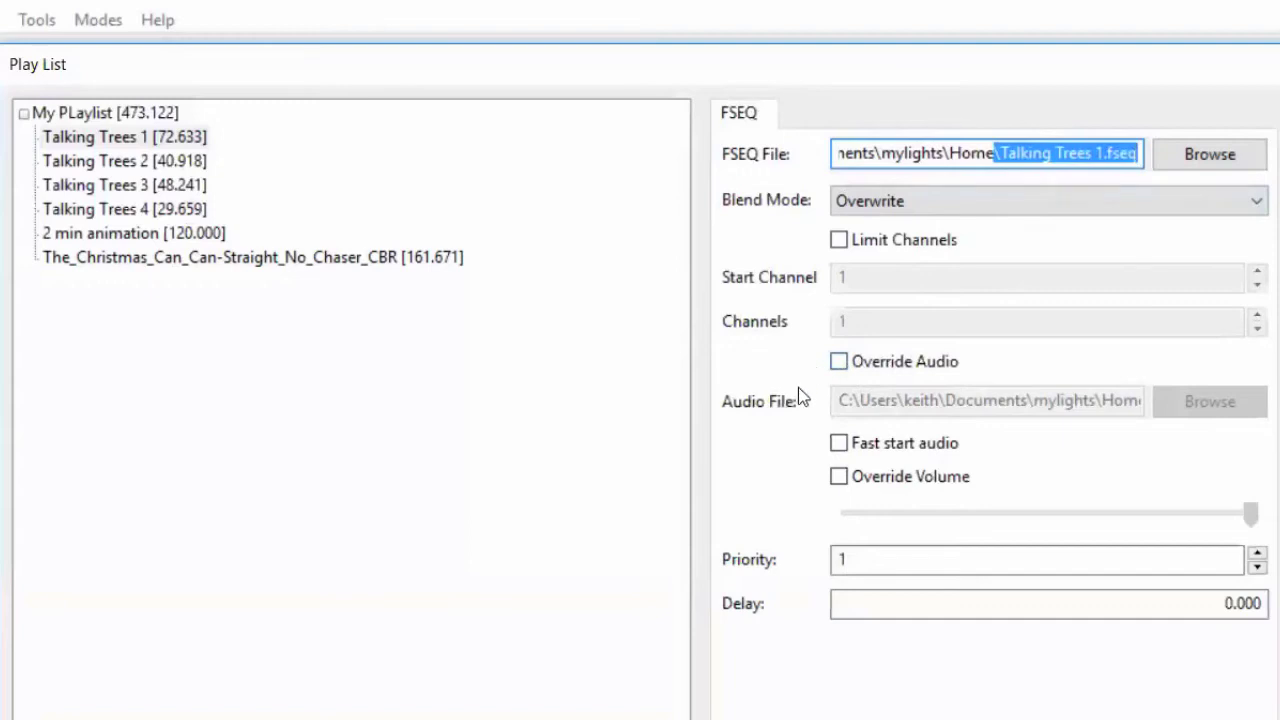
# Step: Try overriding the audio of Talking Trees 1 and look through its blend mode choices
pyautogui.click(844, 366)
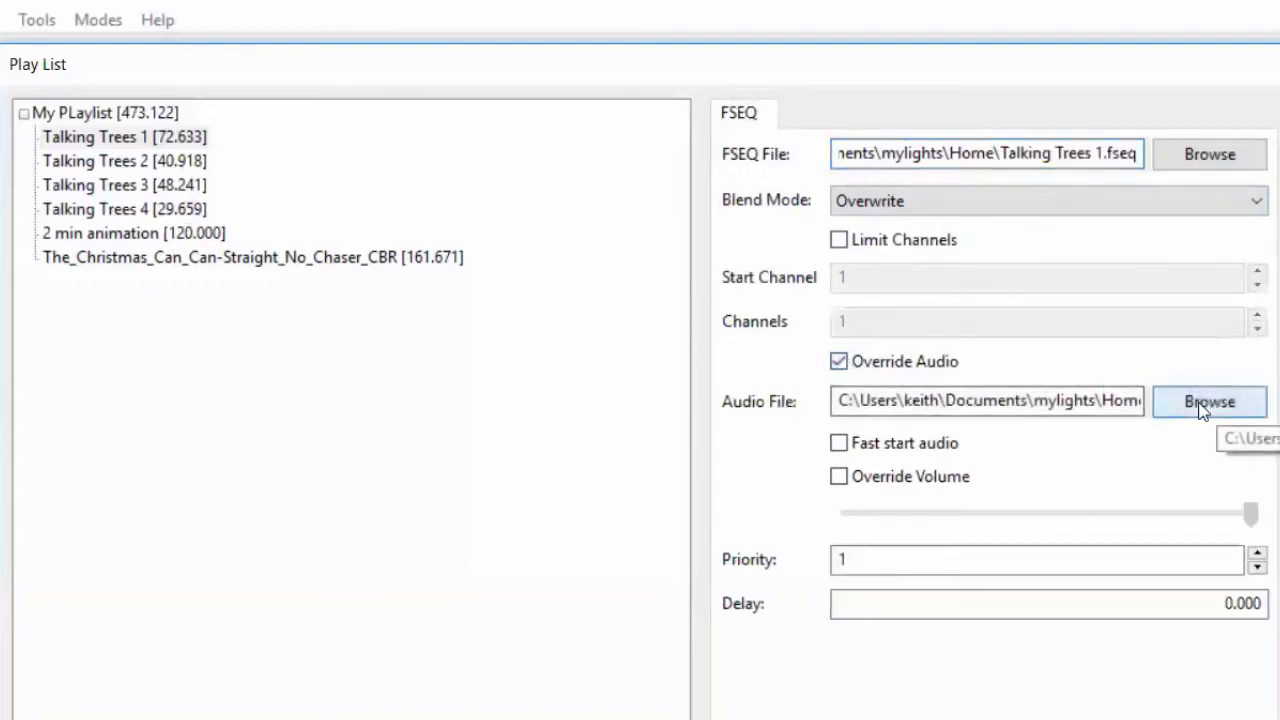
pyautogui.click(897, 366)
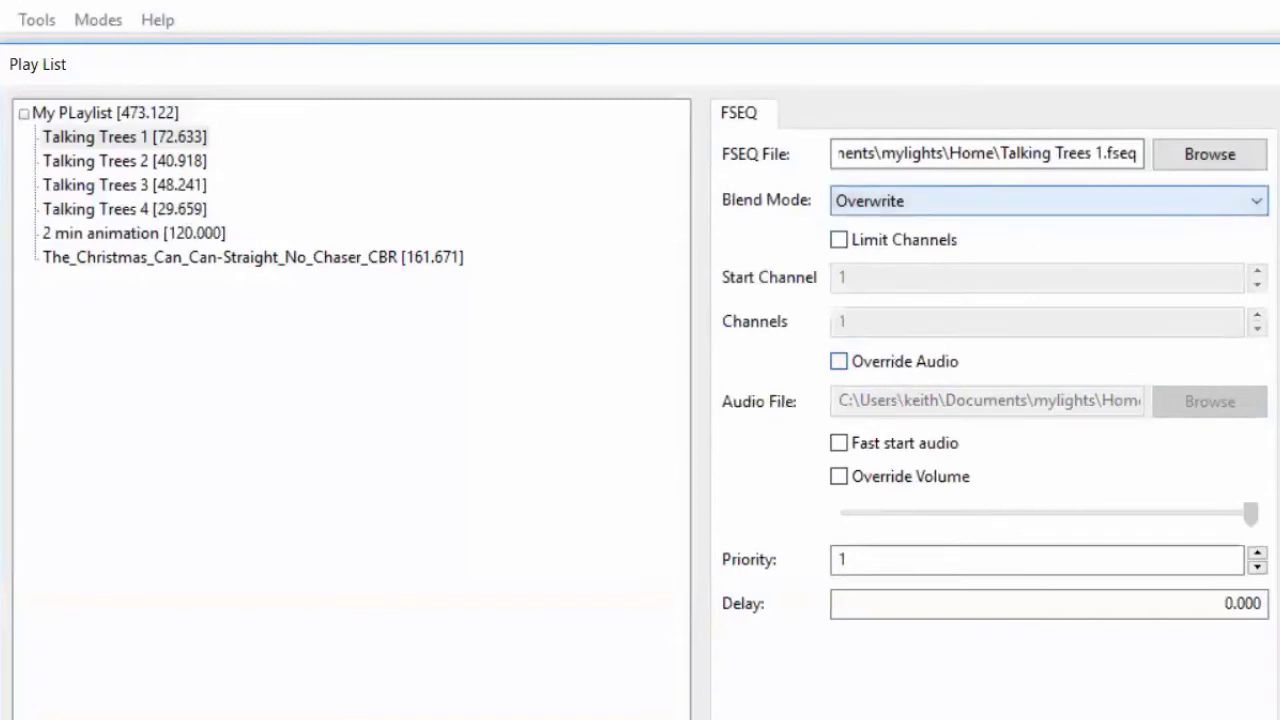
pyautogui.click(1234, 205)
pyautogui.click(1232, 207)
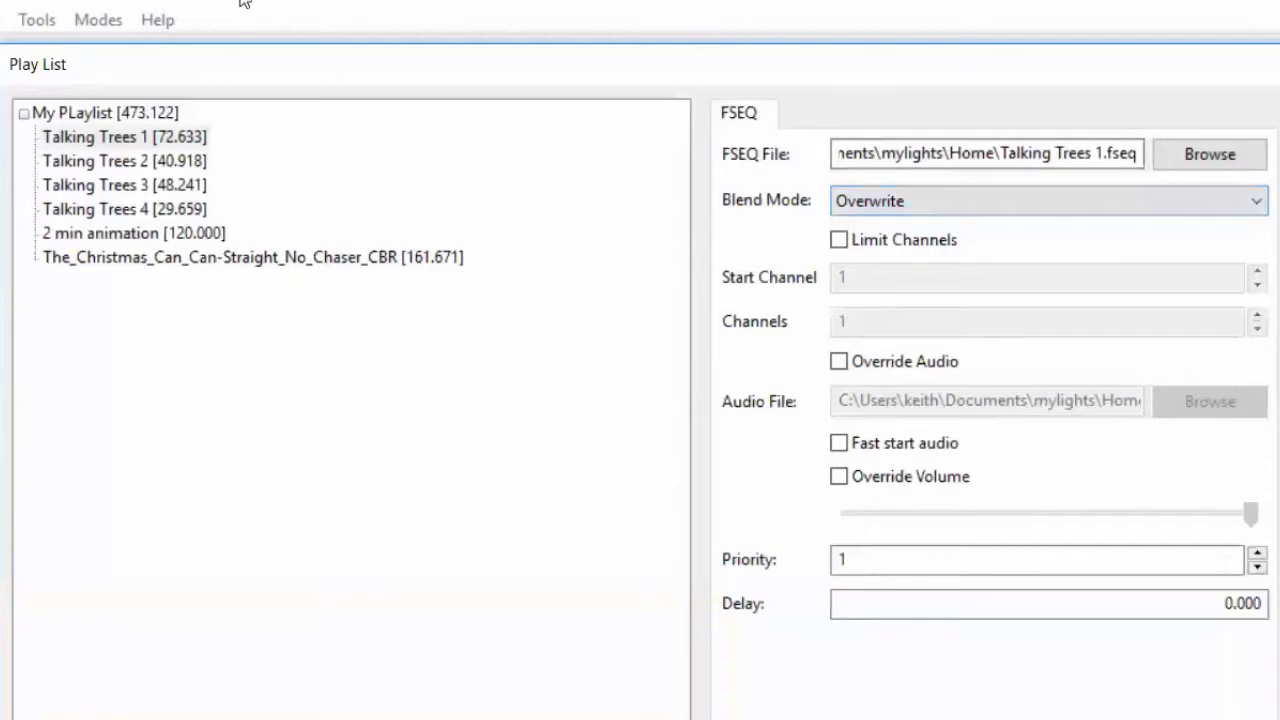
# Step: Try the channel limit and fast start audio options of Talking Trees 1
pyautogui.hotkey('alt', 'm')
pyautogui.press('Escape')
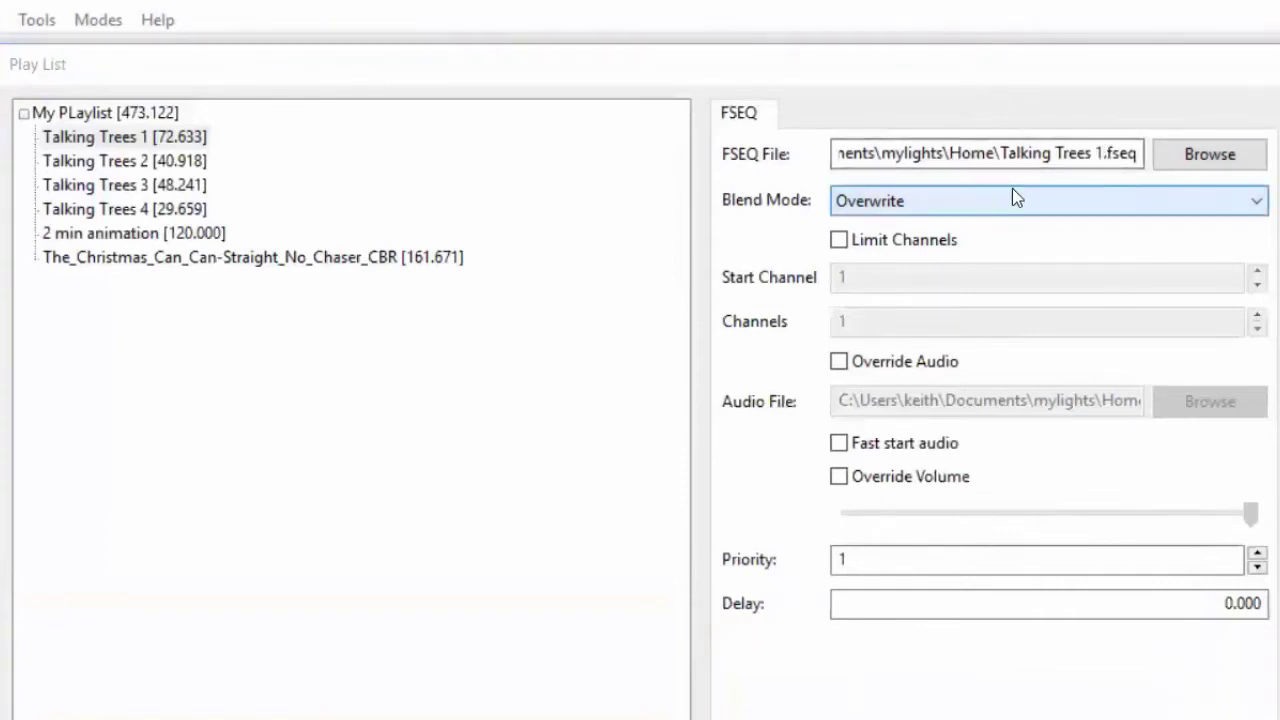
pyautogui.click(866, 241)
pyautogui.click(866, 245)
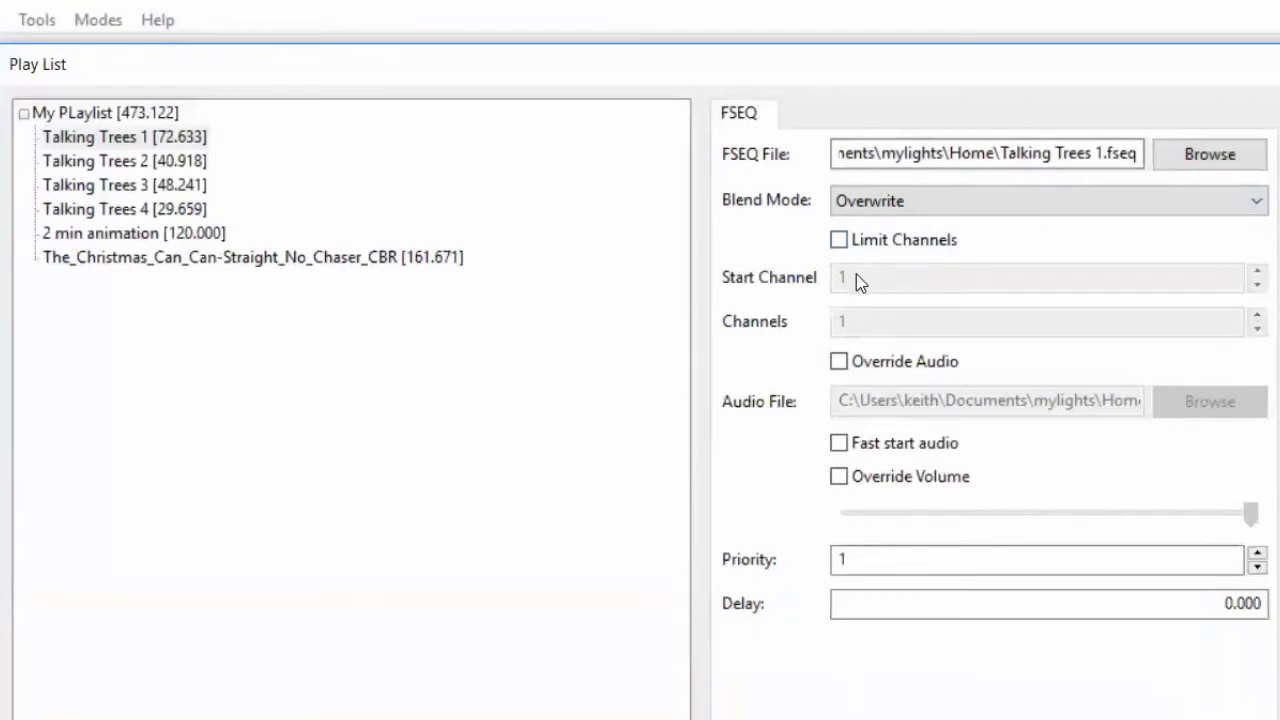
pyautogui.click(861, 449)
pyautogui.click(882, 447)
# Step: Try overriding the volume of Talking Trees 1 at a lower level, and inspect its priority and delay settings
pyautogui.click(840, 477)
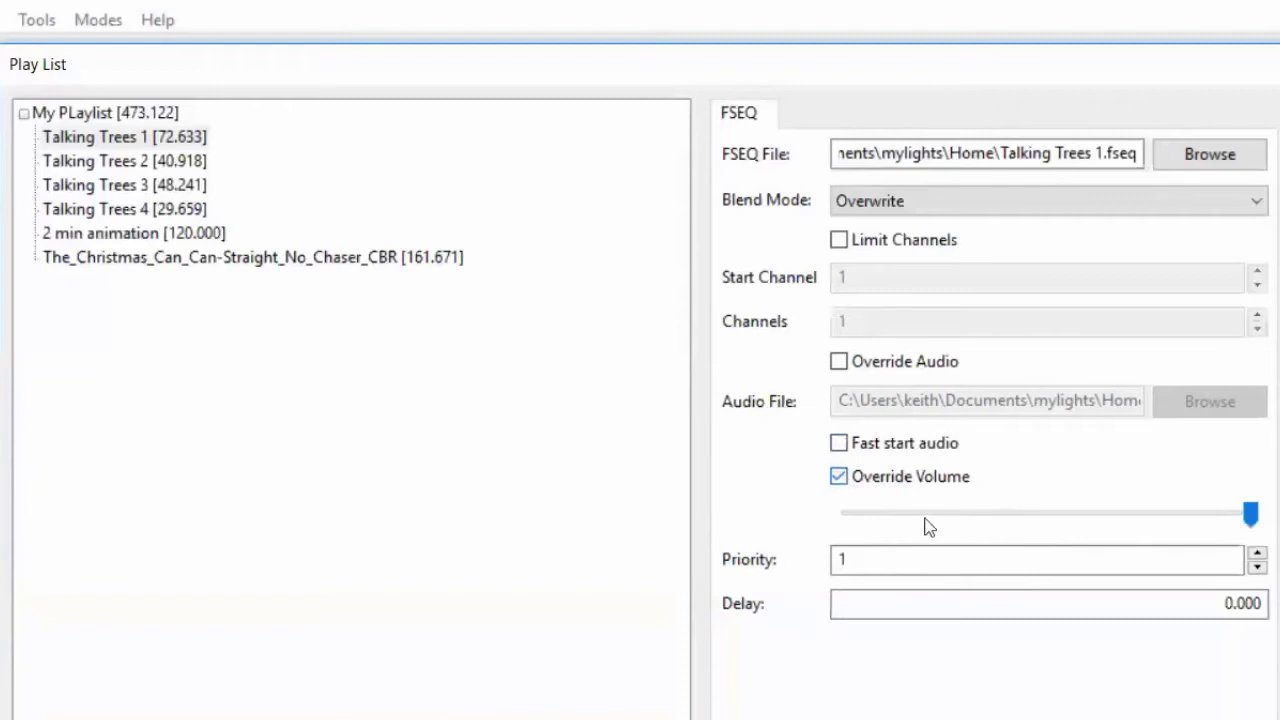
pyautogui.moveTo(1250, 515); pyautogui.dragTo(1201, 515)
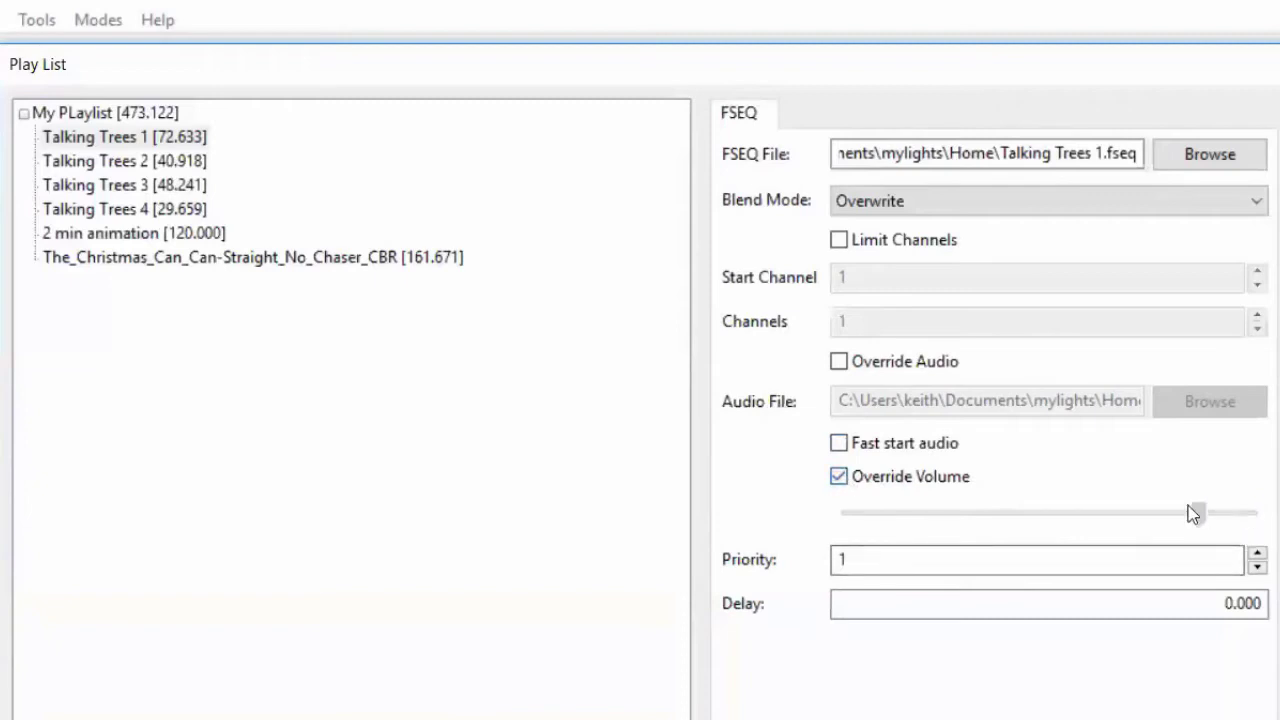
pyautogui.moveTo(1066, 522); pyautogui.dragTo(916, 518)
pyautogui.click(839, 477)
pyautogui.click(846, 560)
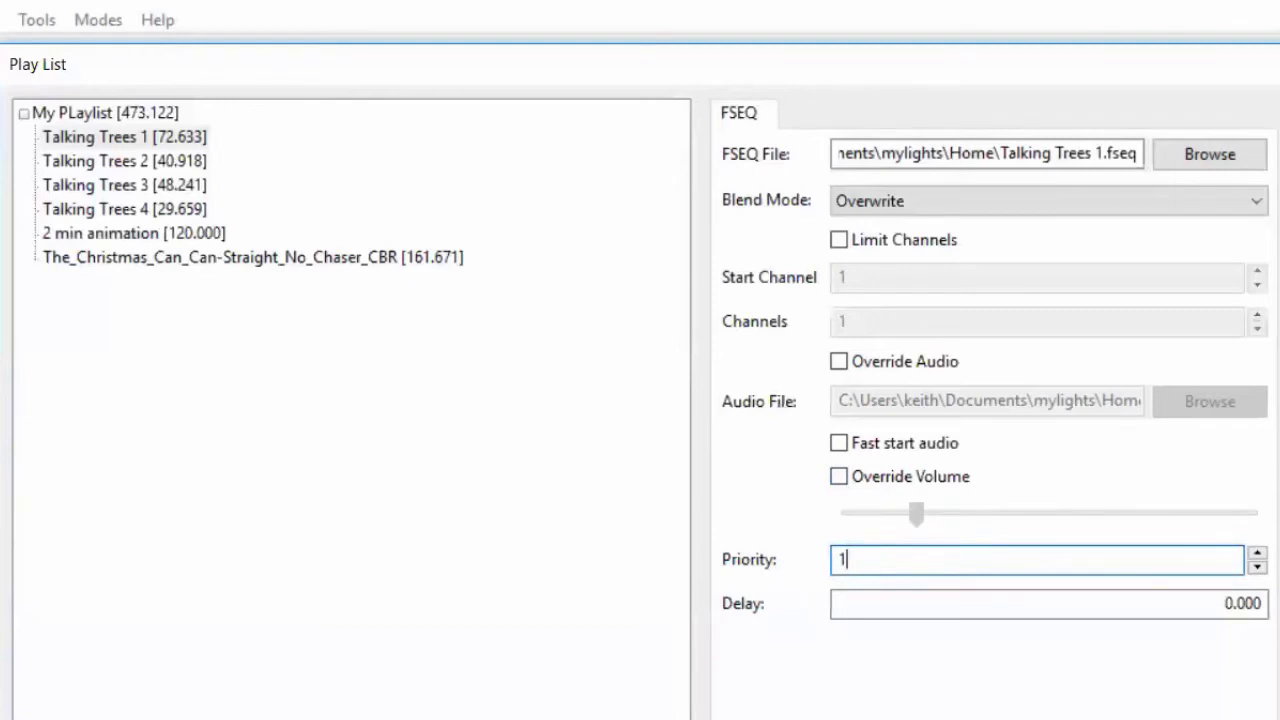
pyautogui.click(937, 609)
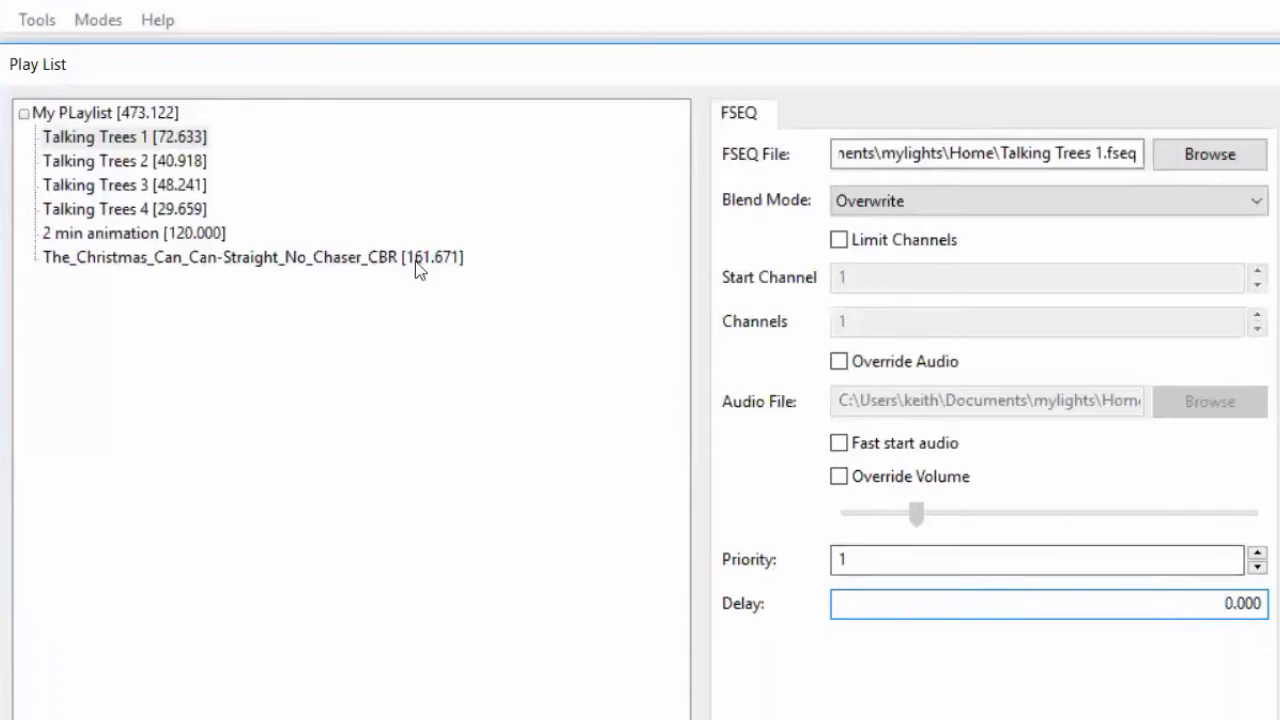
# Step: Assign PLS.mov from the Video folder as the video file of the 2 min animation step
pyautogui.click(152, 233)
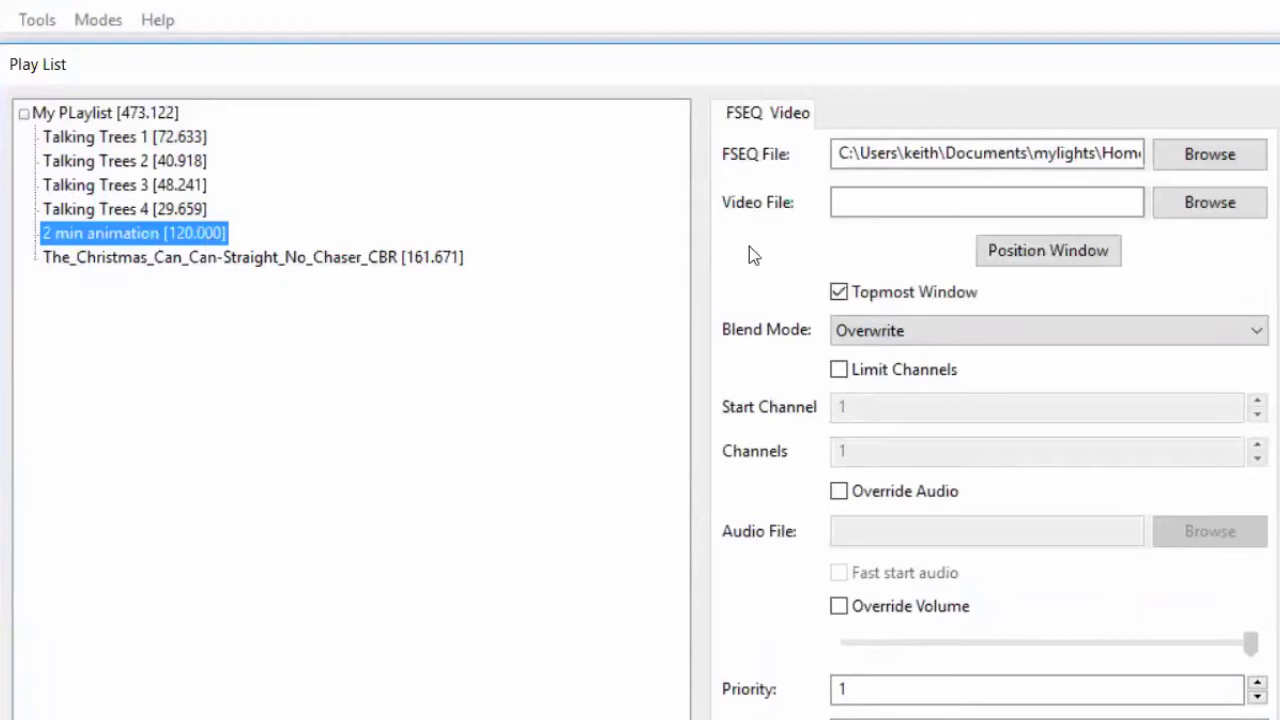
pyautogui.click(1220, 212)
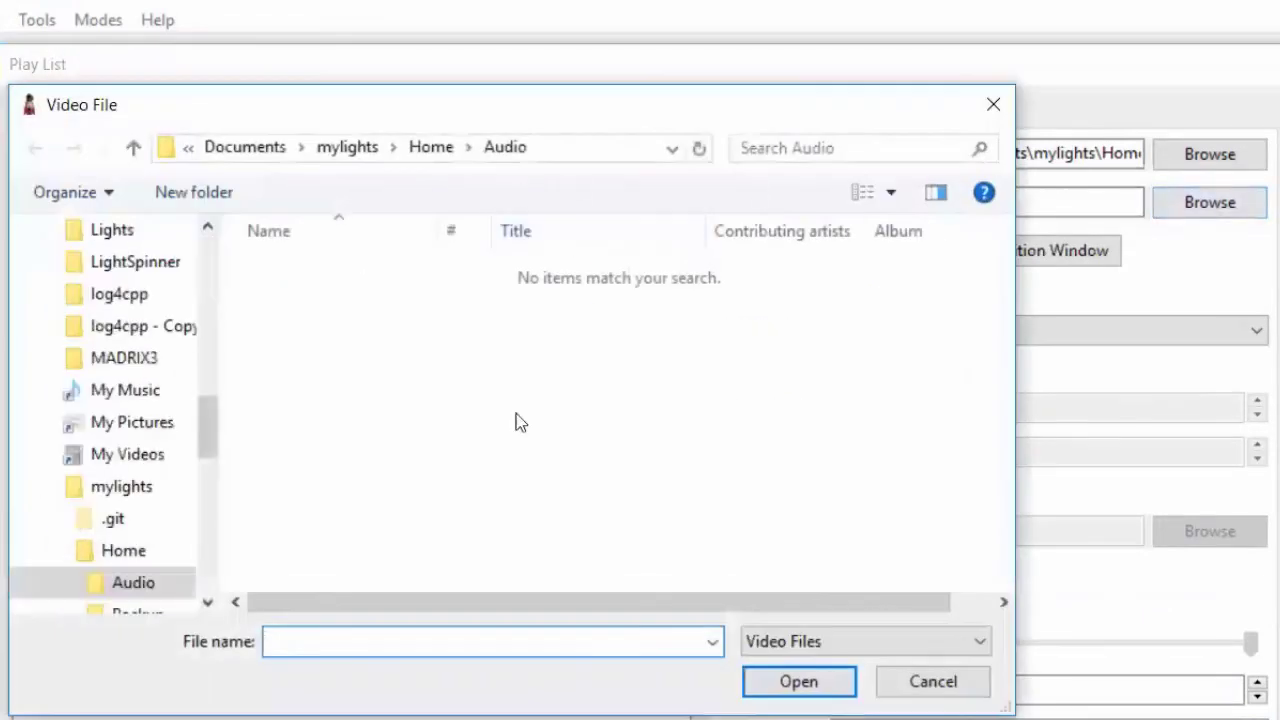
pyautogui.scroll(-4, 190, 560)
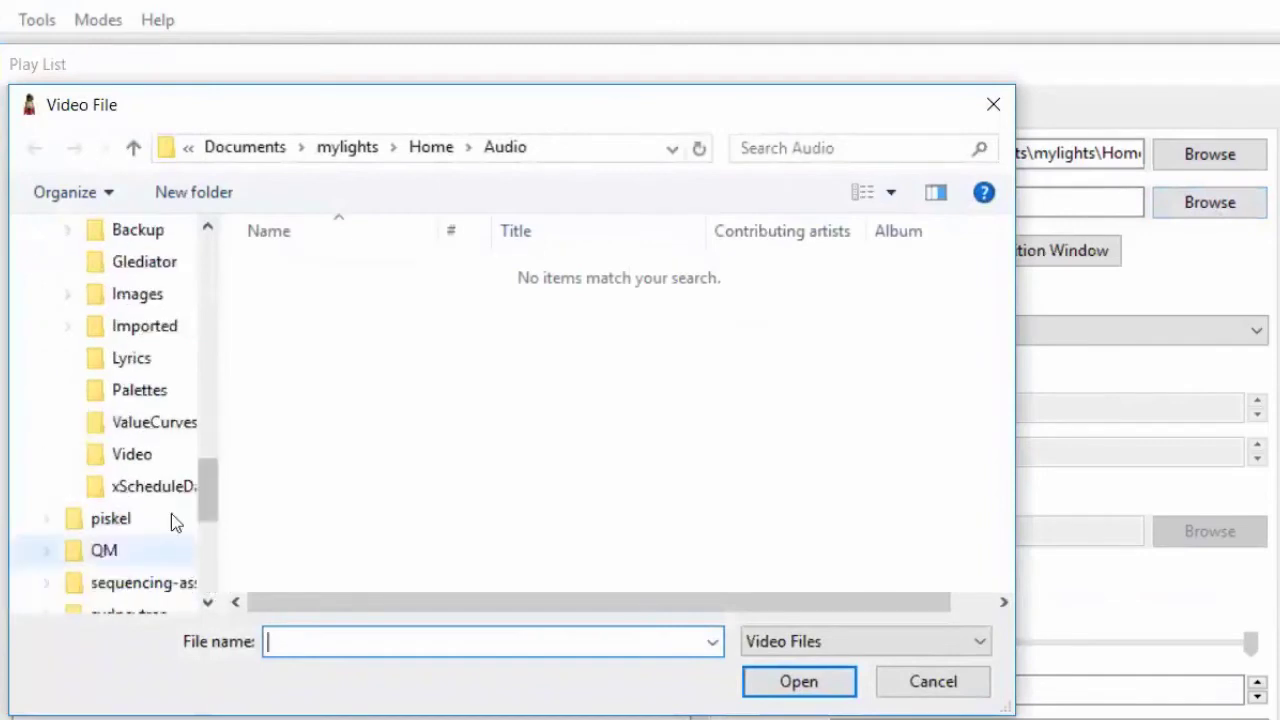
pyautogui.click(140, 455)
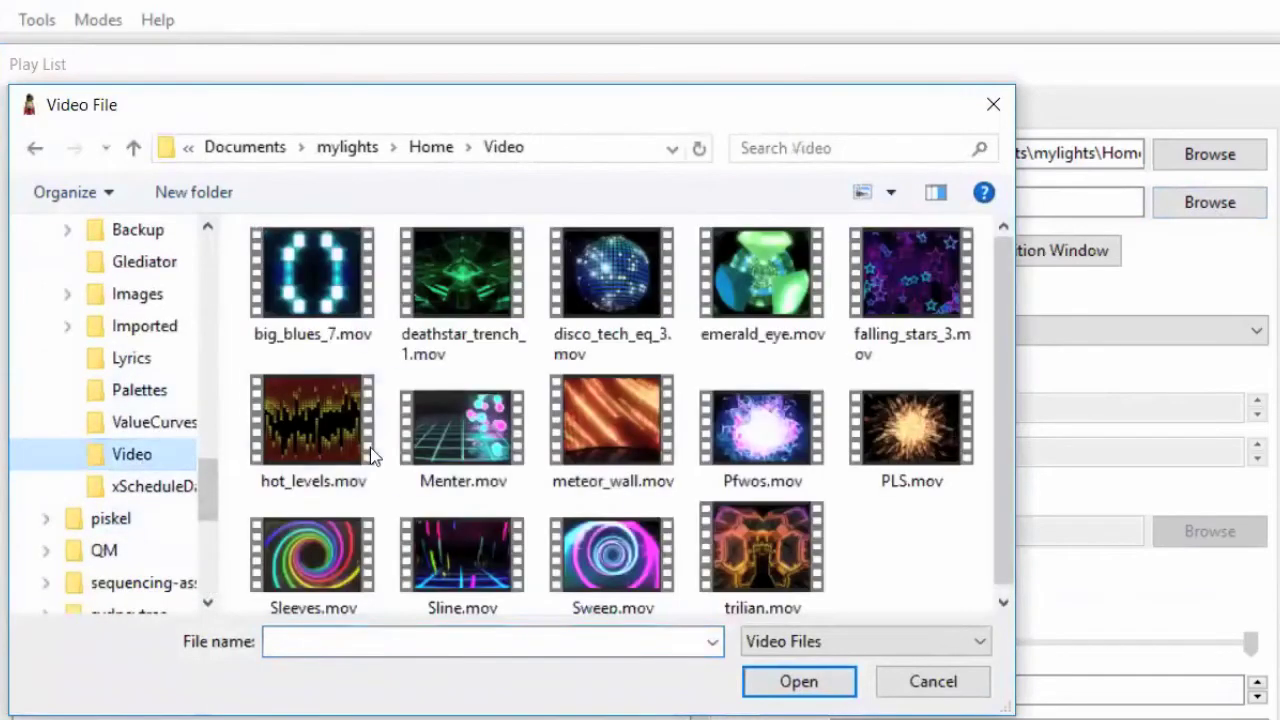
pyautogui.click(947, 436)
pyautogui.doubleClick(947, 436)
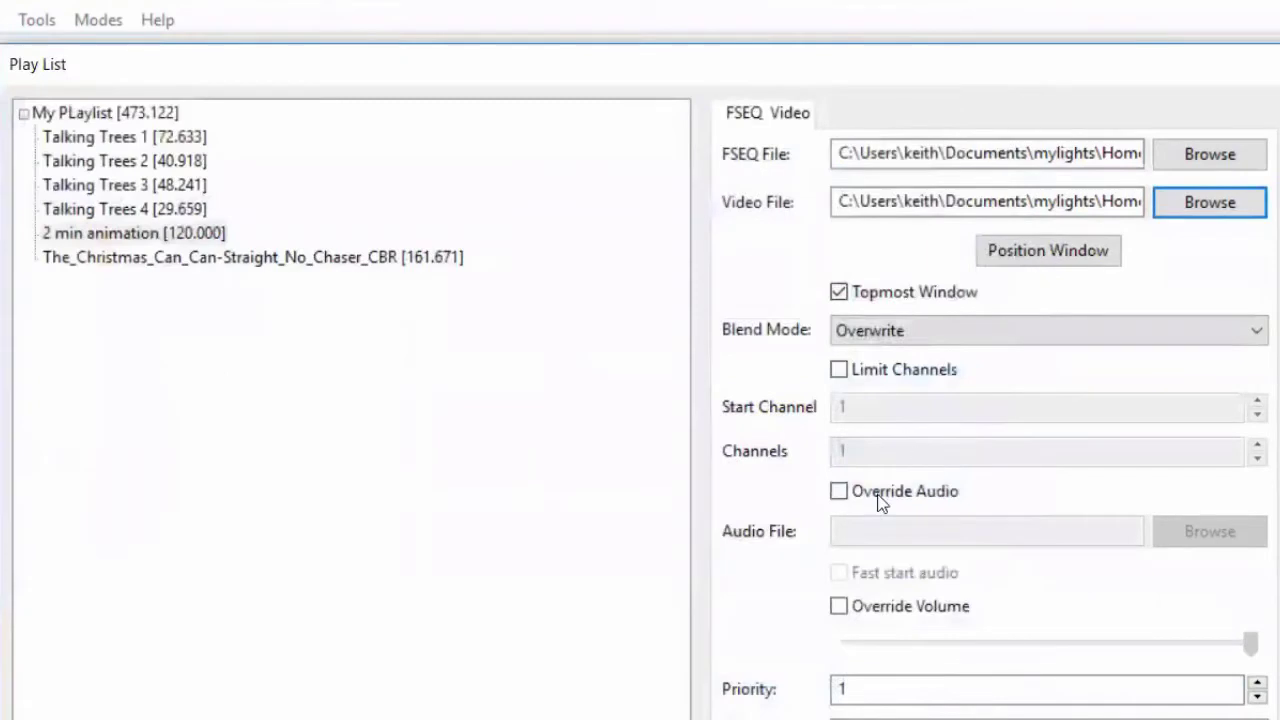
# Step: Position the 2 min animation's video window beside the Play List dialog, and select the Christmas Can Can audio step
pyautogui.click(1070, 250)
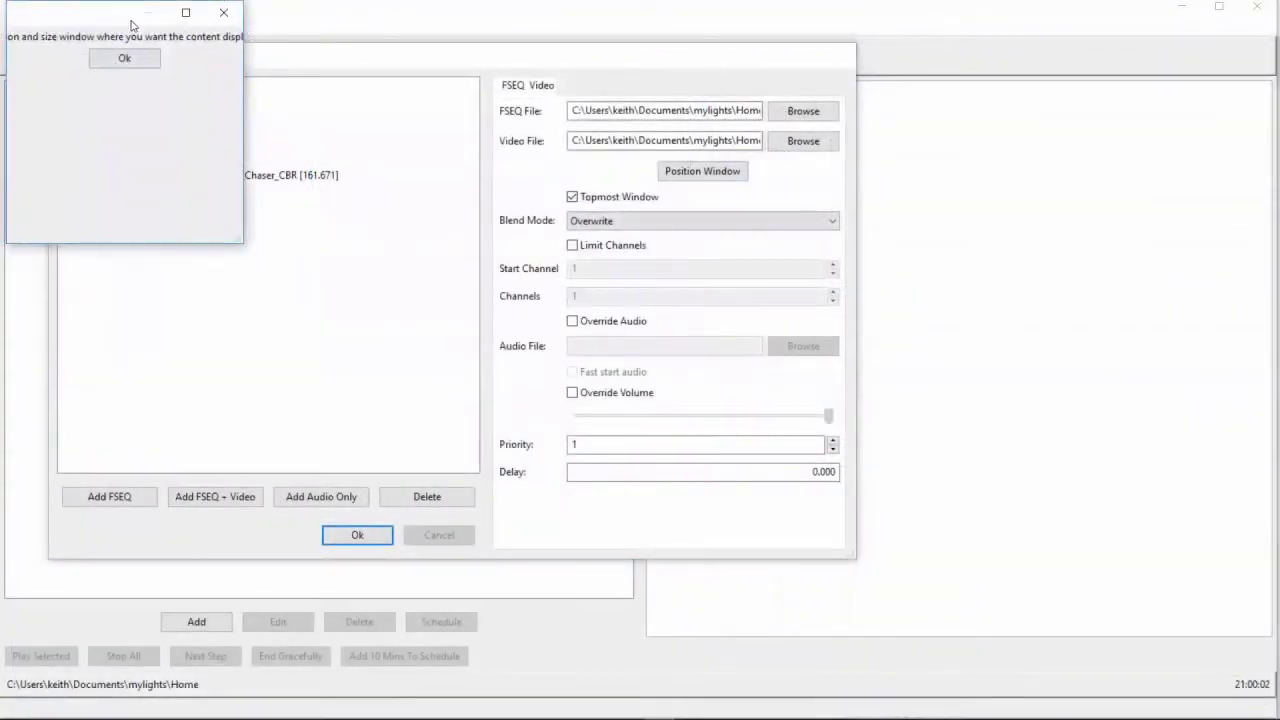
pyautogui.moveTo(131, 24); pyautogui.dragTo(1070, 380)
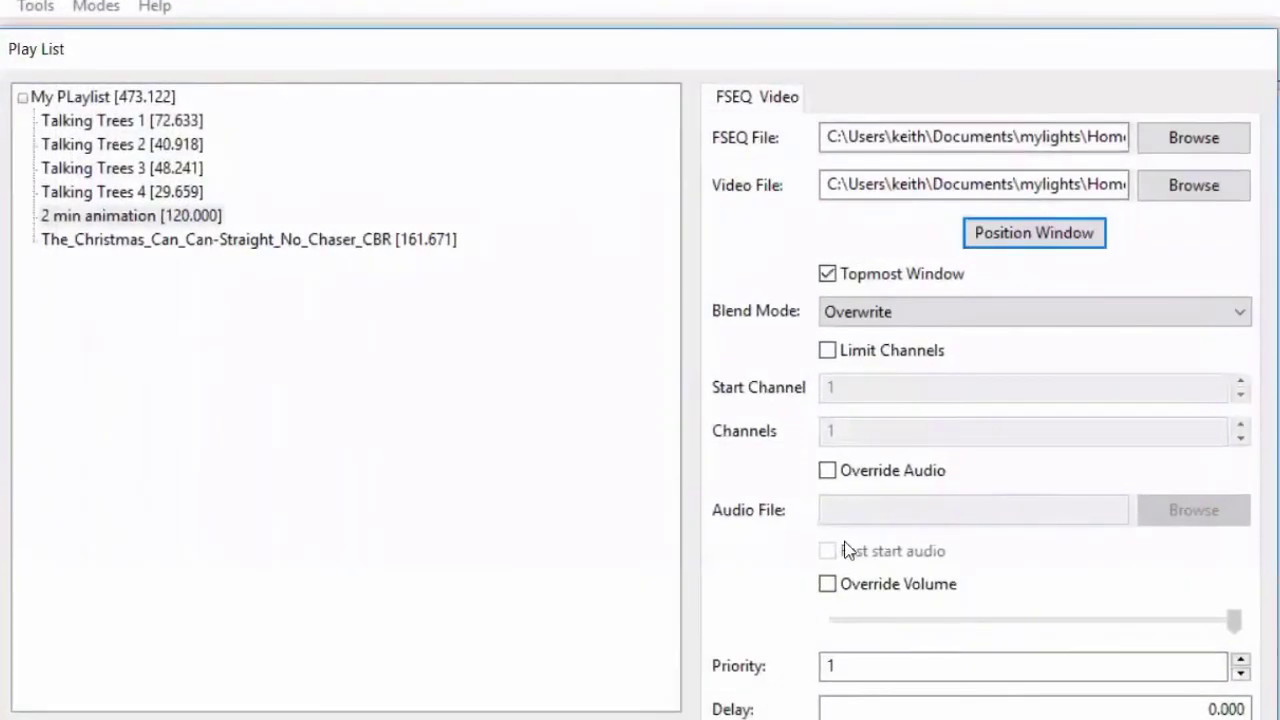
pyautogui.click(228, 245)
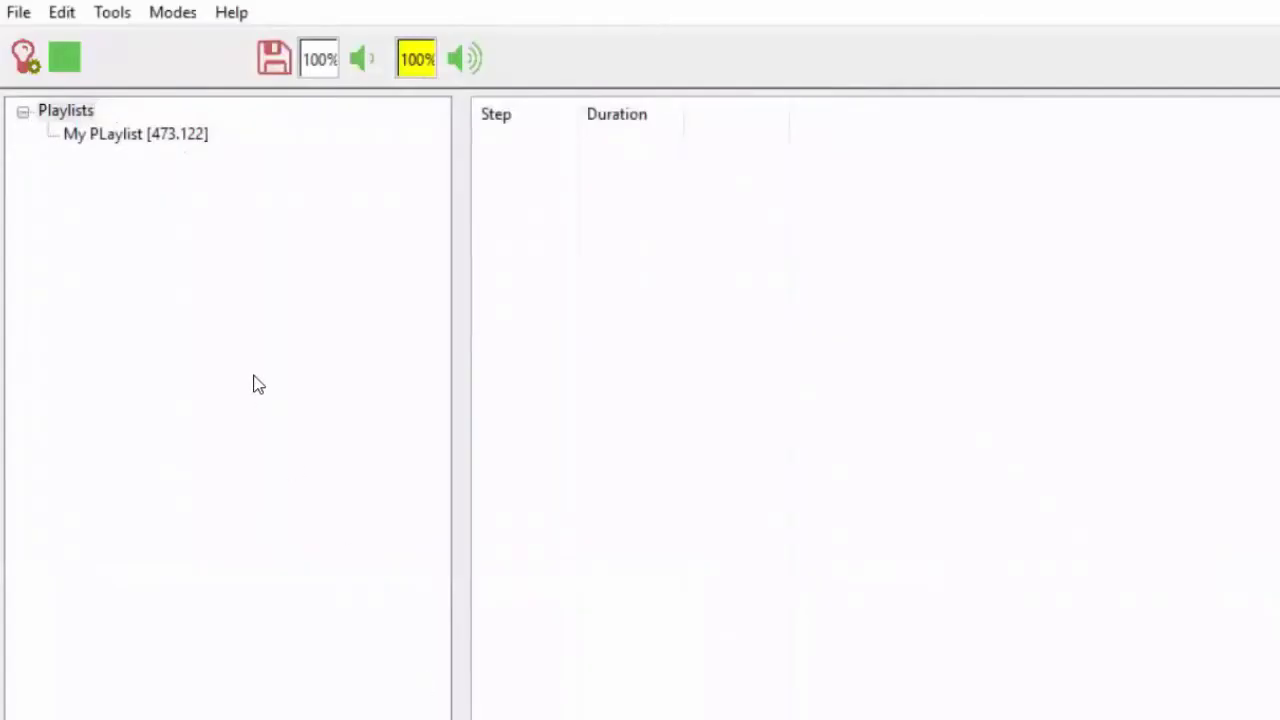
# Step: Play My PLaylist and move the video preview window clear of the step list
pyautogui.click(168, 147)
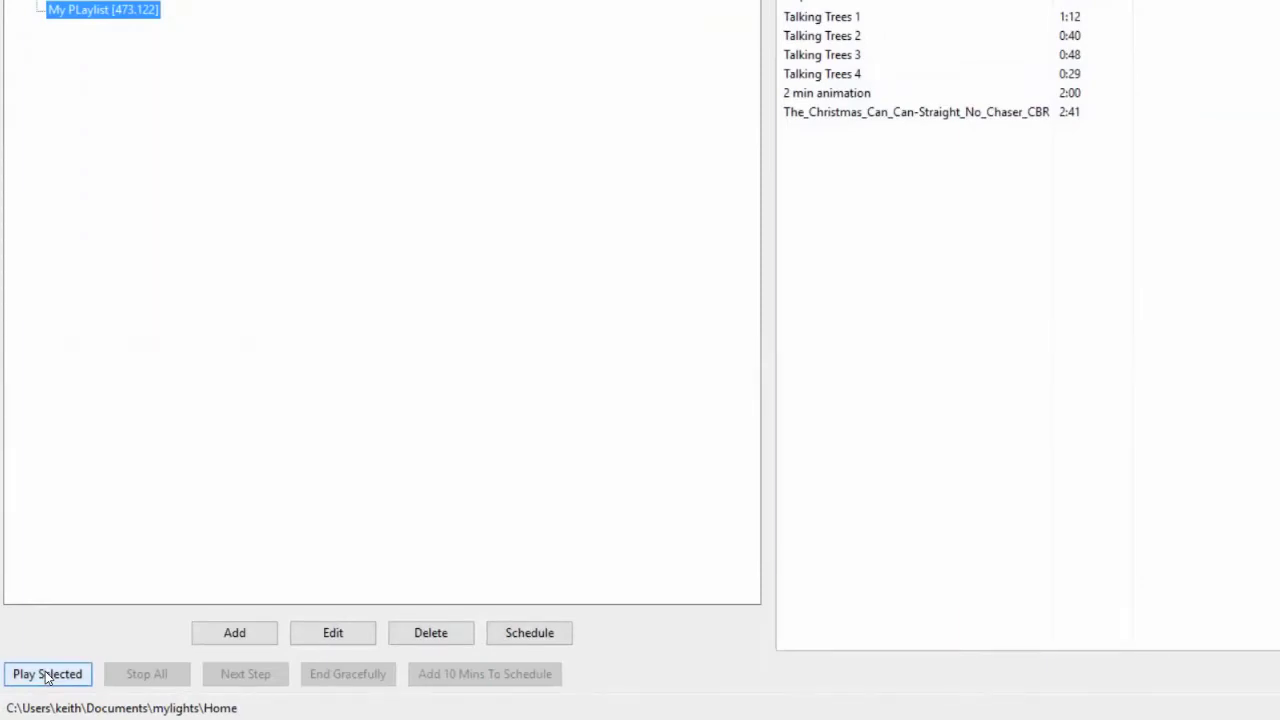
pyautogui.click(47, 676)
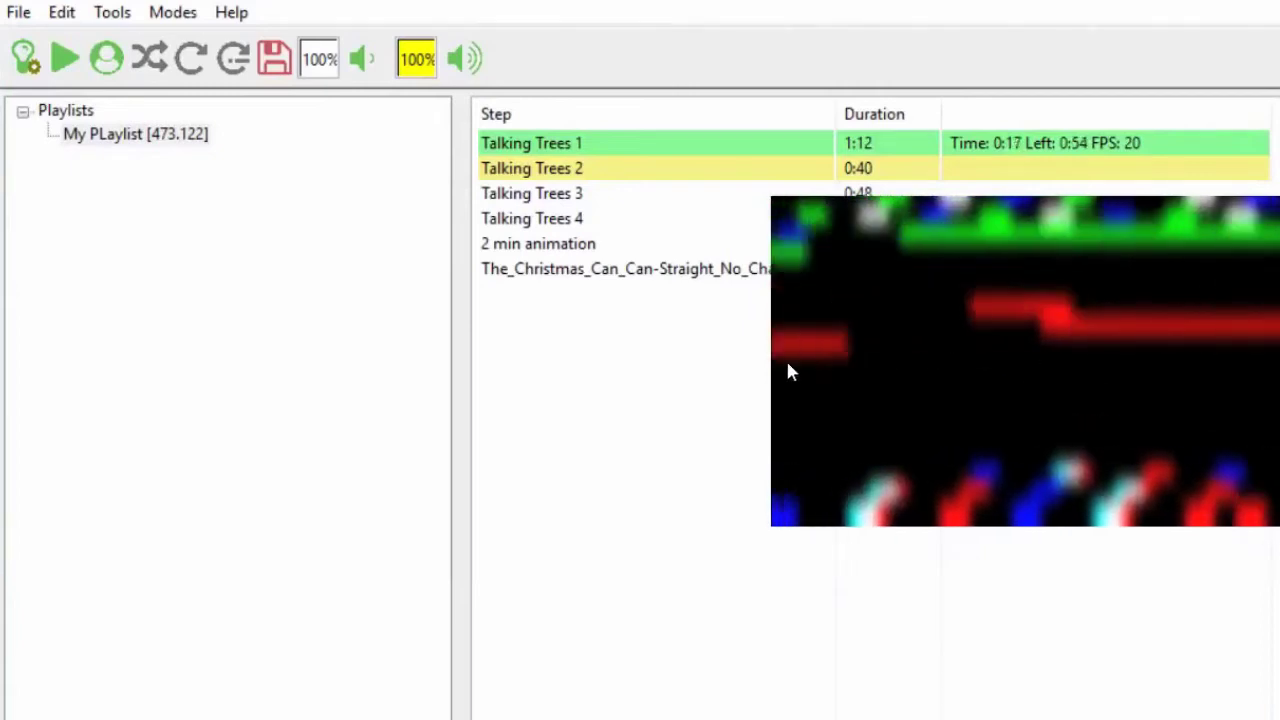
pyautogui.moveTo(942, 266); pyautogui.dragTo(989, 540)
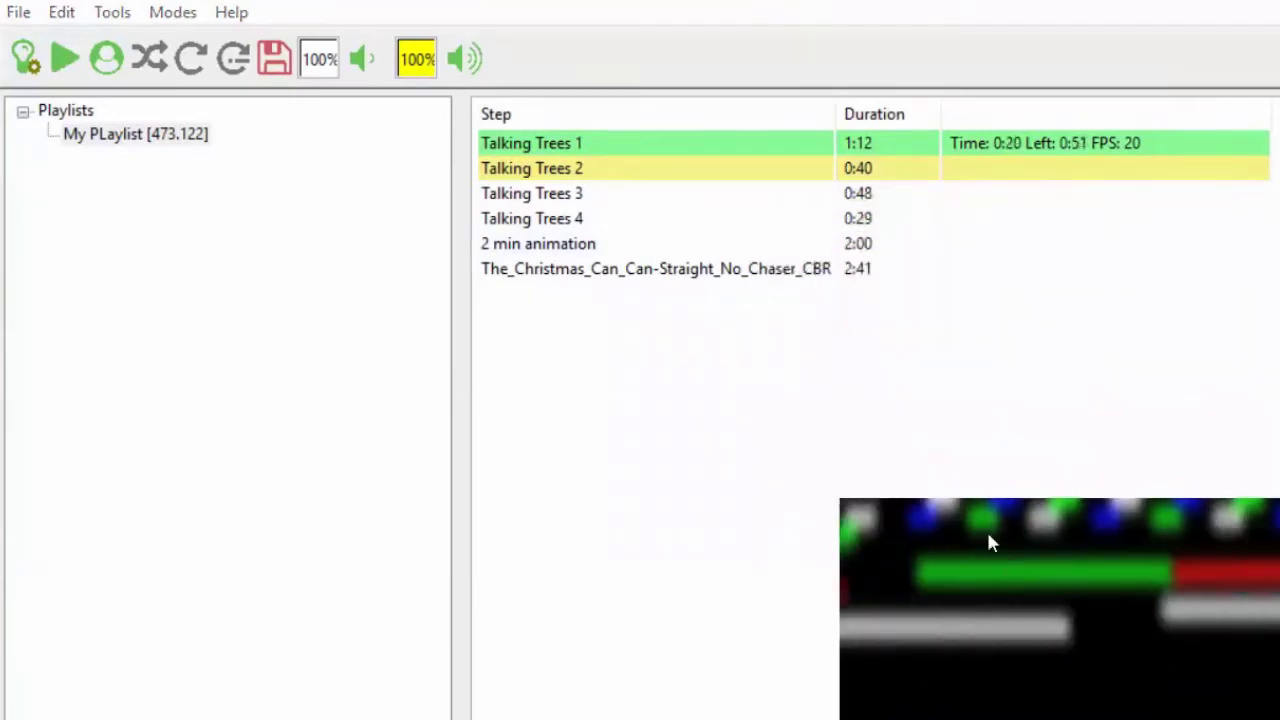
pyautogui.click(688, 170)
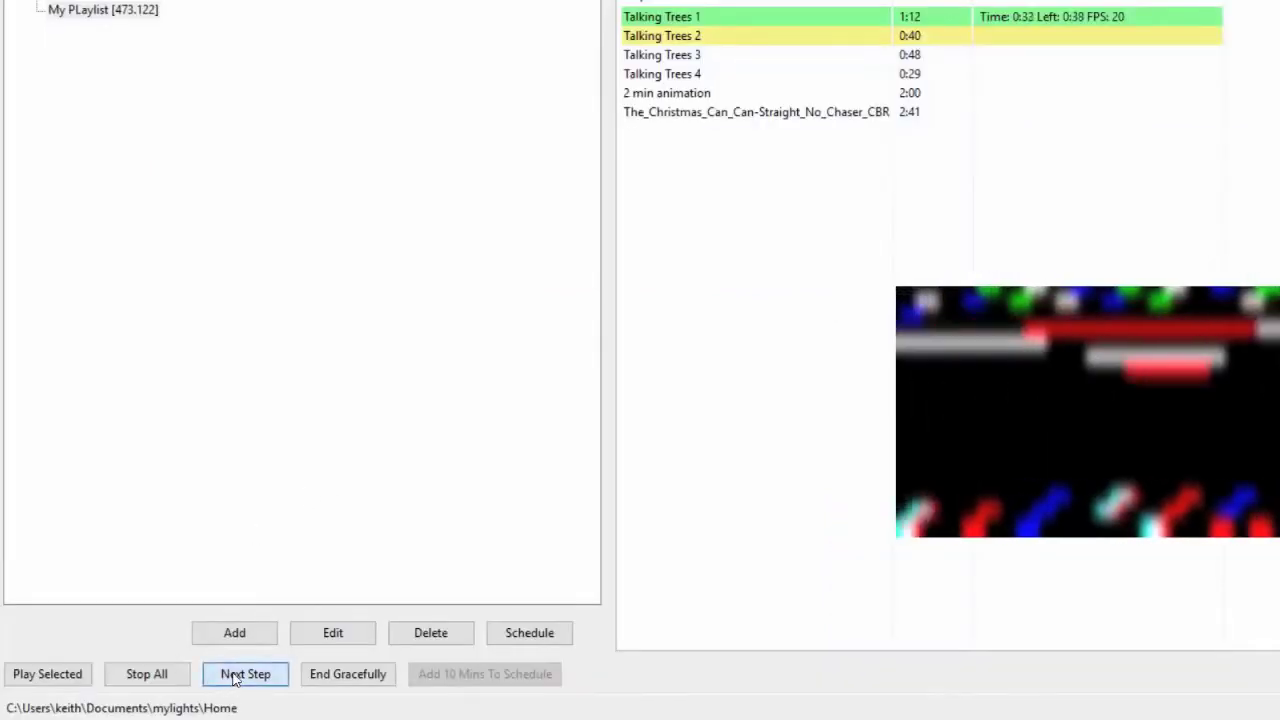
# Step: Skip playback ahead two steps to Talking Trees 3 and stop everything that is playing
pyautogui.click(232, 678)
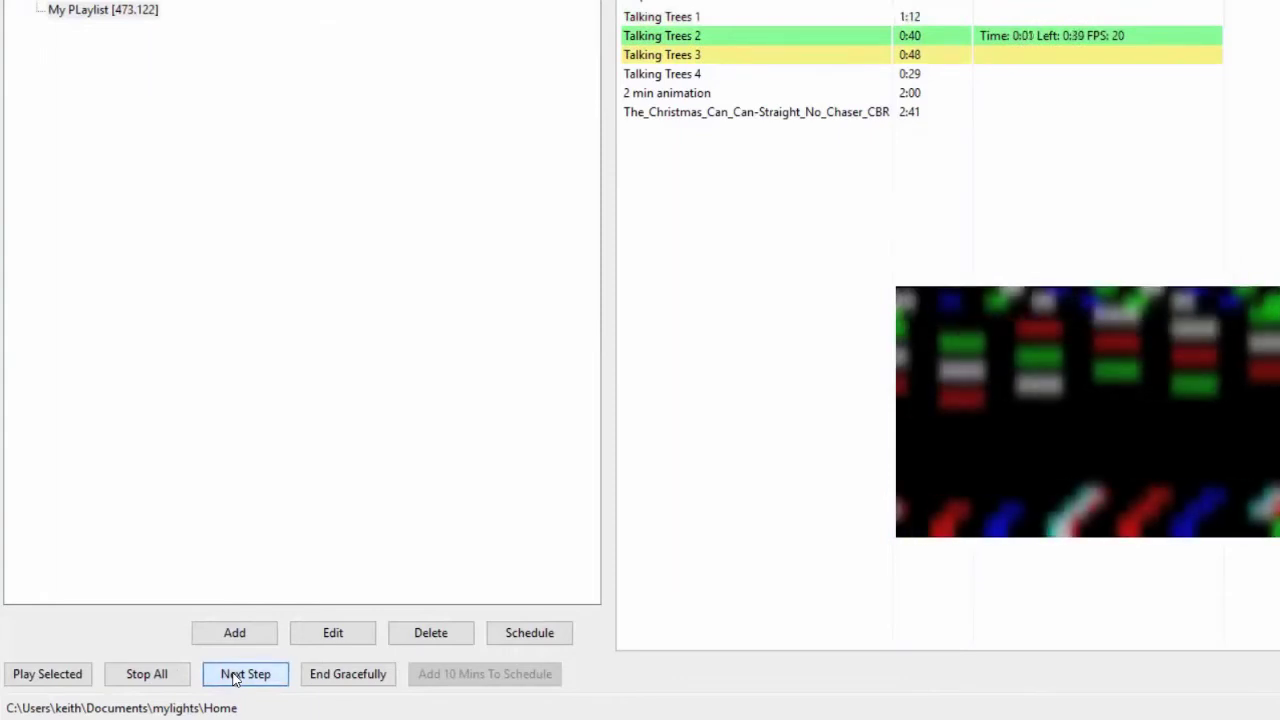
pyautogui.click(235, 679)
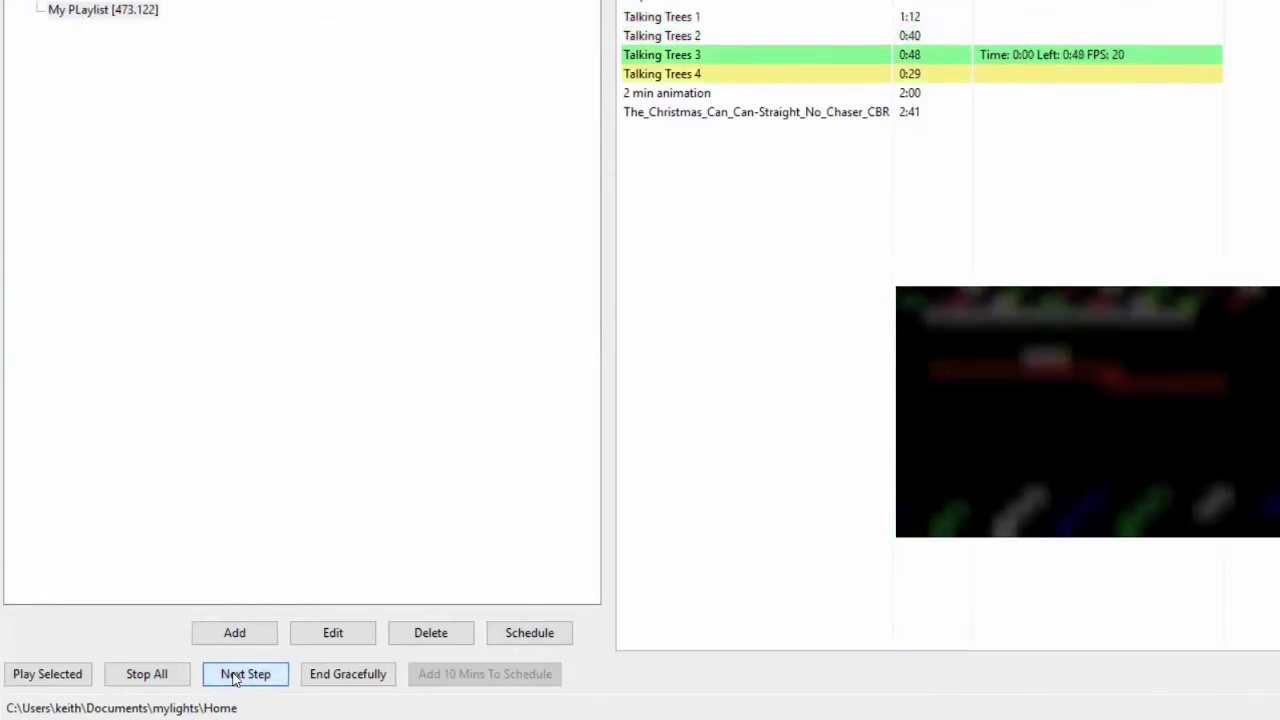
pyautogui.click(160, 676)
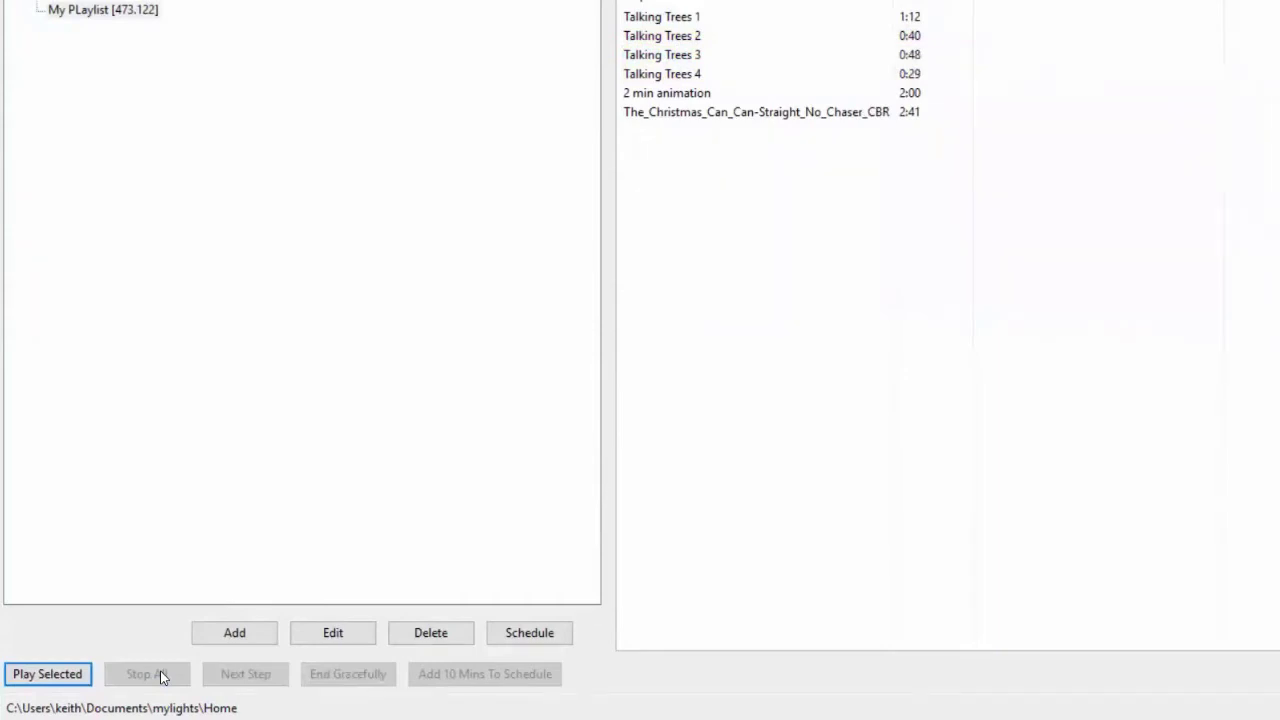
pyautogui.click(130, 12)
pyautogui.rightClick(130, 14)
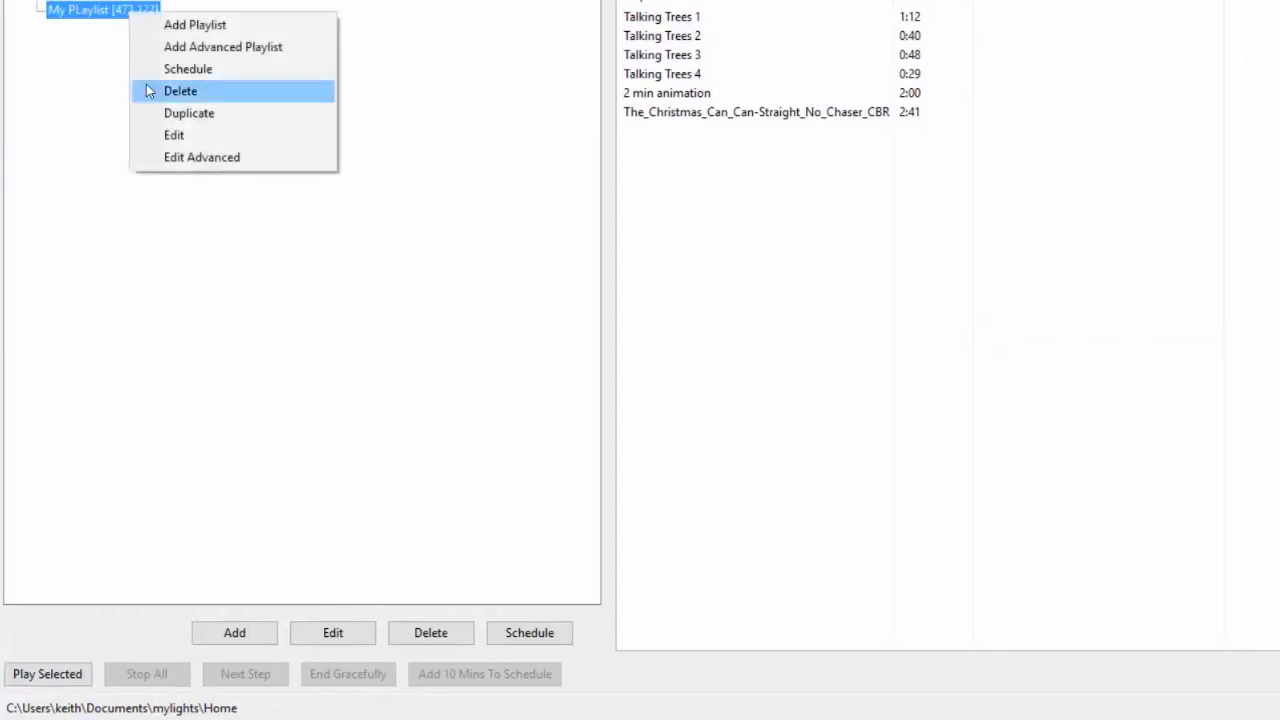
pyautogui.click(312, 292)
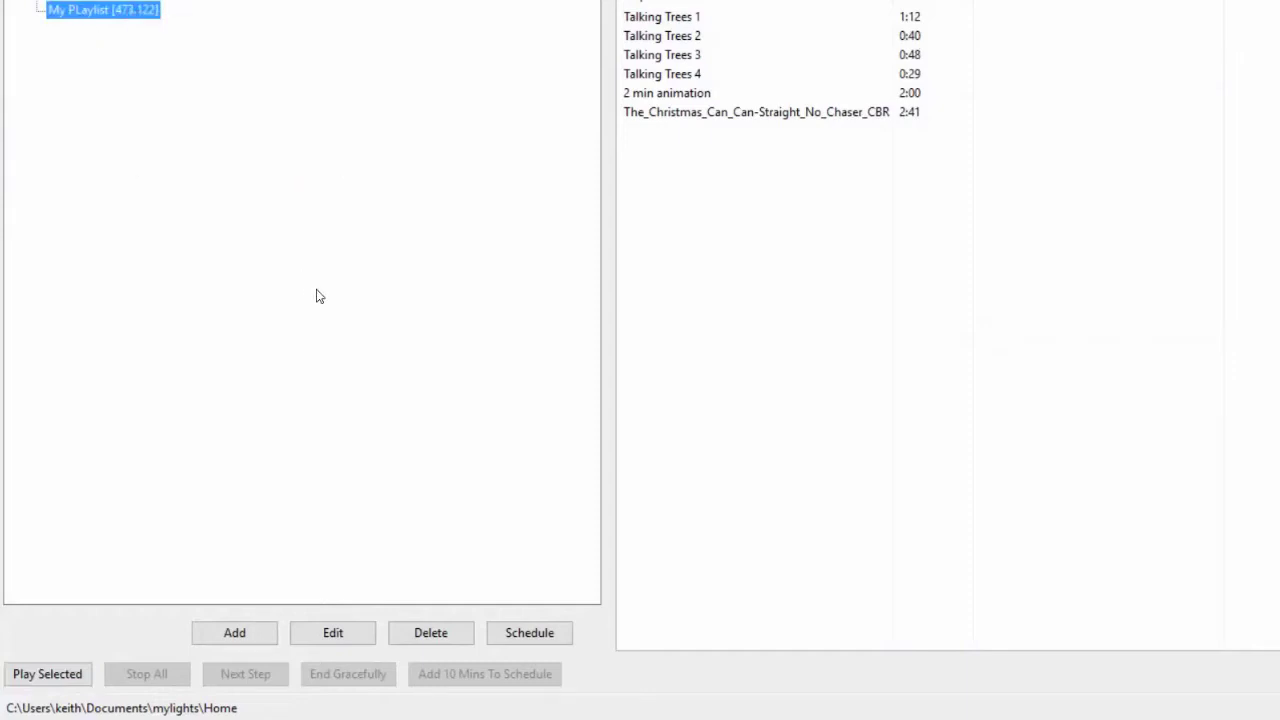
# Step: Create a new schedule for My PLaylist, move its dialog clear of the playlist tree, and name it Christmas
pyautogui.click(549, 635)
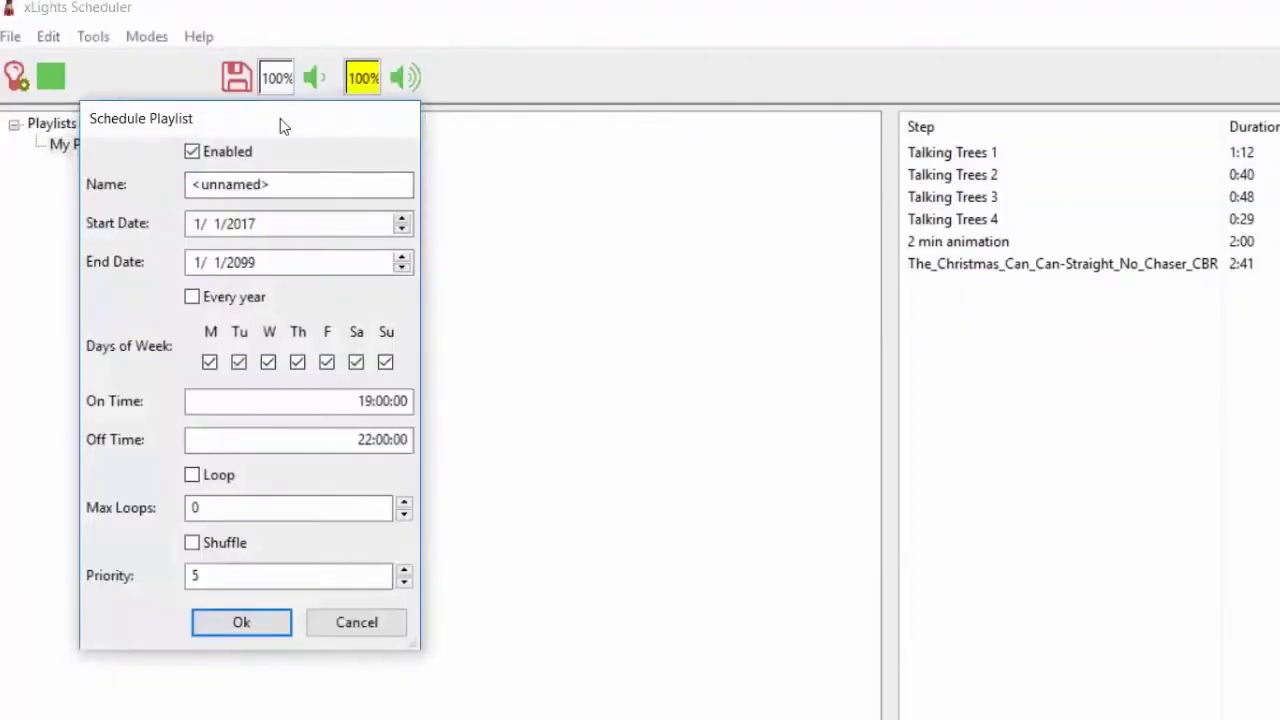
pyautogui.moveTo(246, 0); pyautogui.dragTo(450, 10)
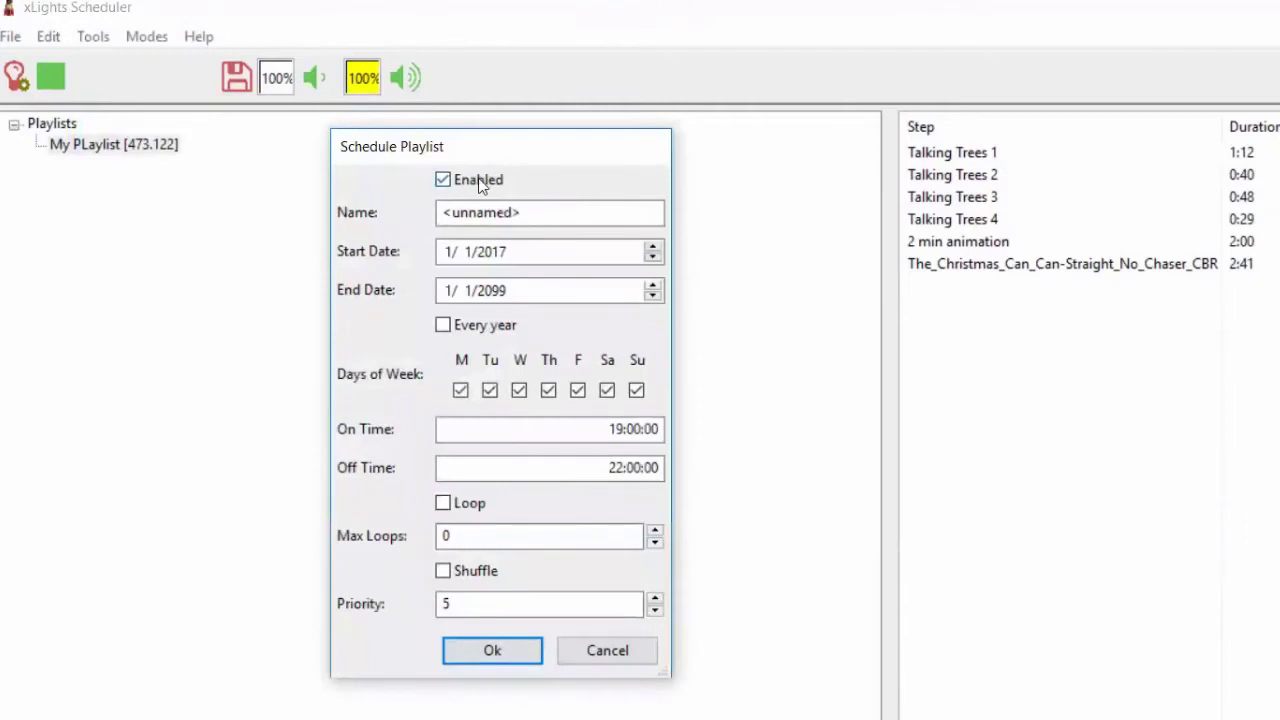
pyautogui.click(529, 205)
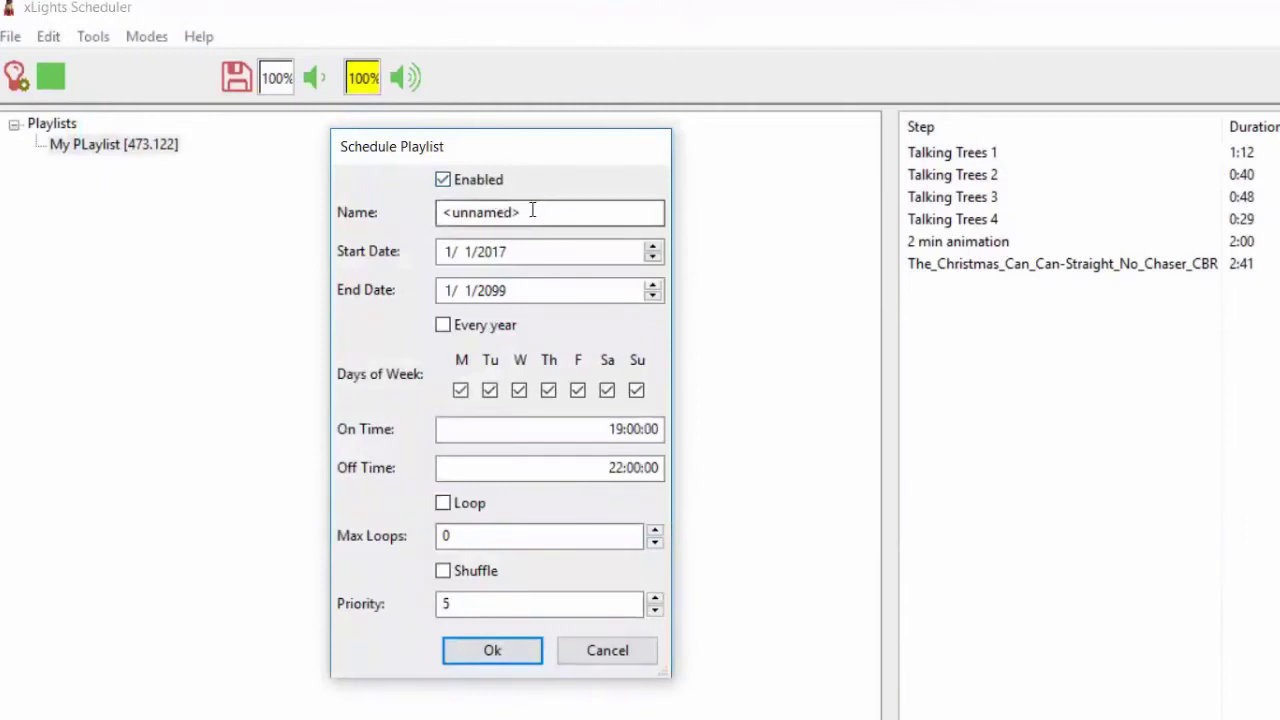
pyautogui.doubleClick(521, 208)
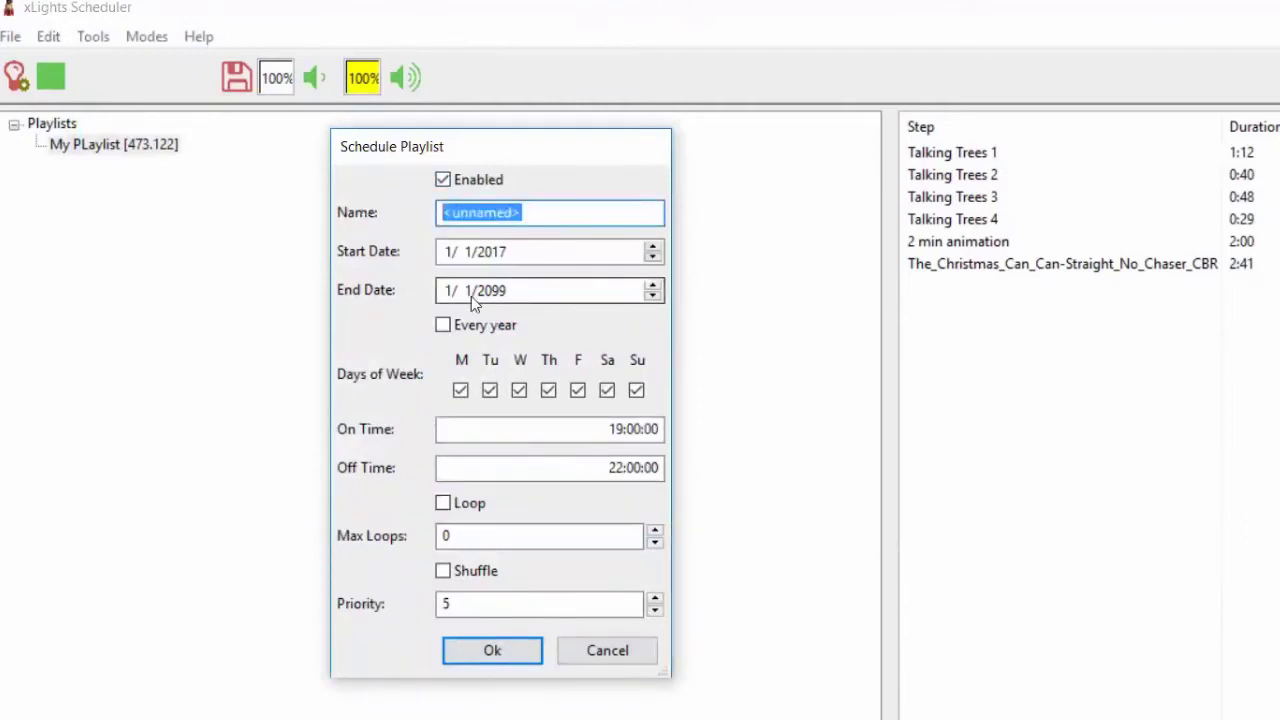
pyautogui.write('Christmas')
pyautogui.press('Tab')
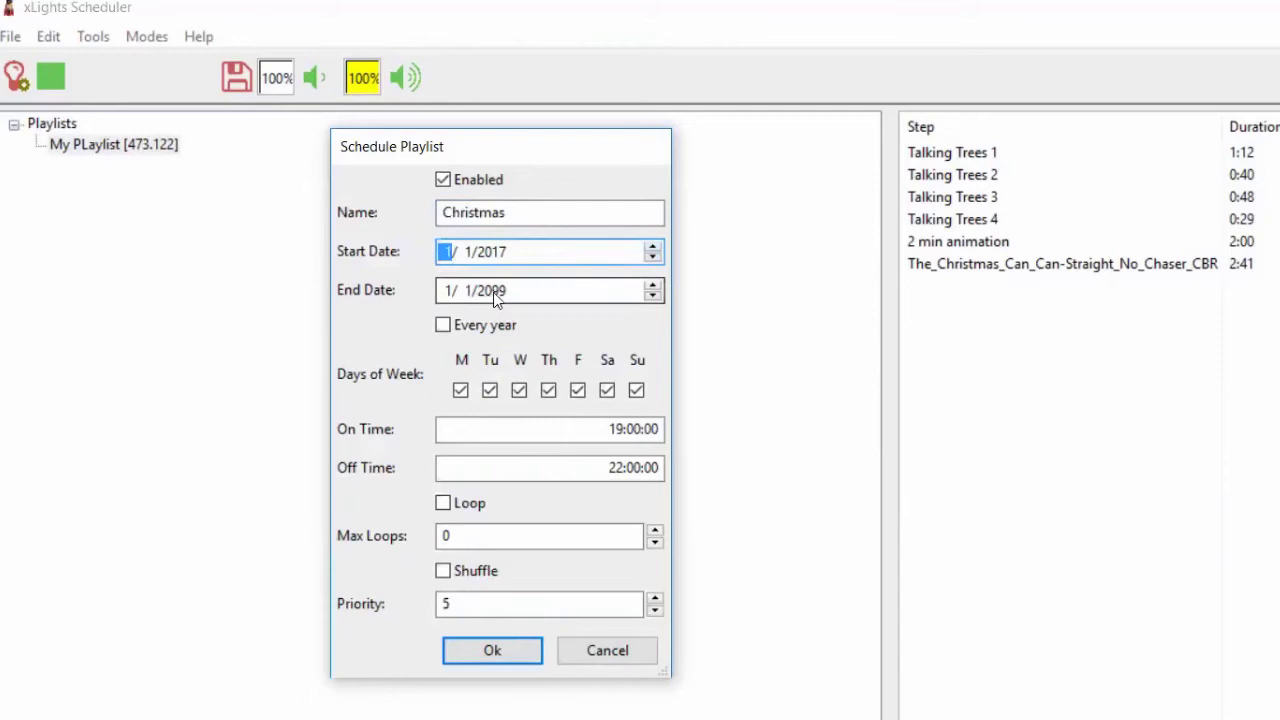
# Step: Set the Christmas schedule to run from 12/1/2017 to 12/31/2099 and repeat every year
pyautogui.write('3')
pyautogui.write('2')
pyautogui.press('Right')
pyautogui.press('Right')
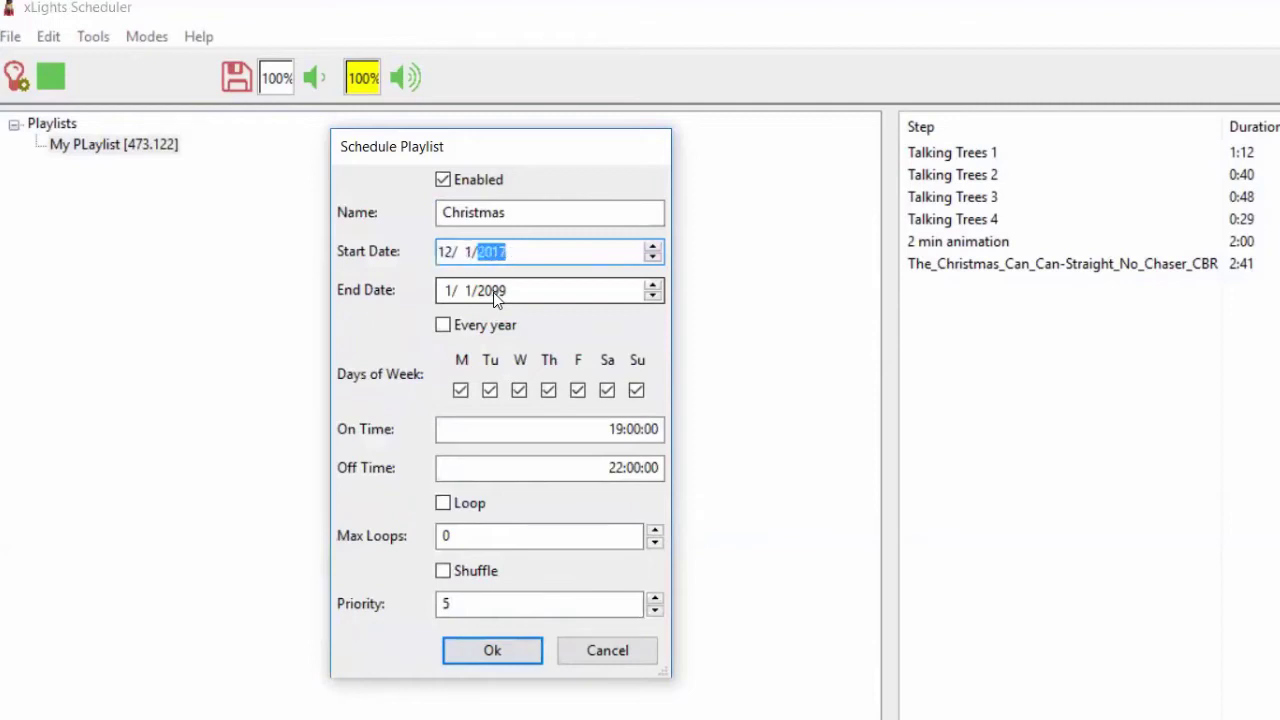
pyautogui.press('Tab')
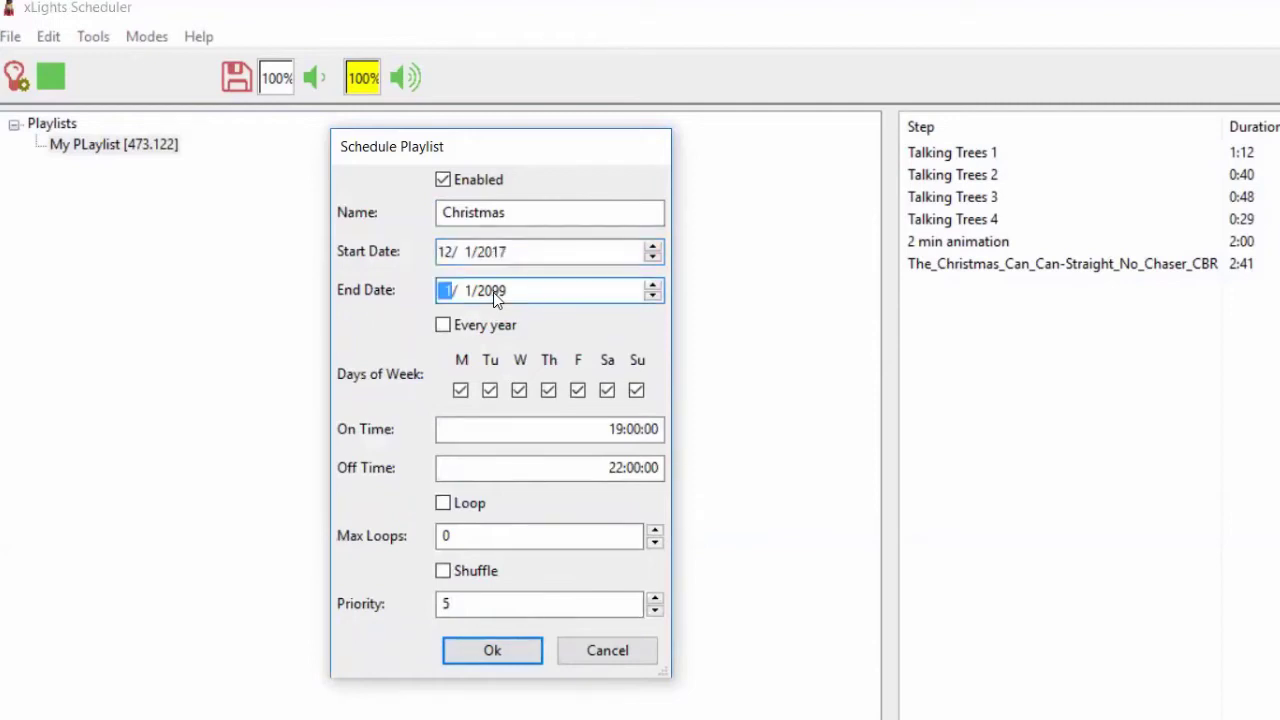
pyautogui.write('12/31')
pyautogui.press('Tab')
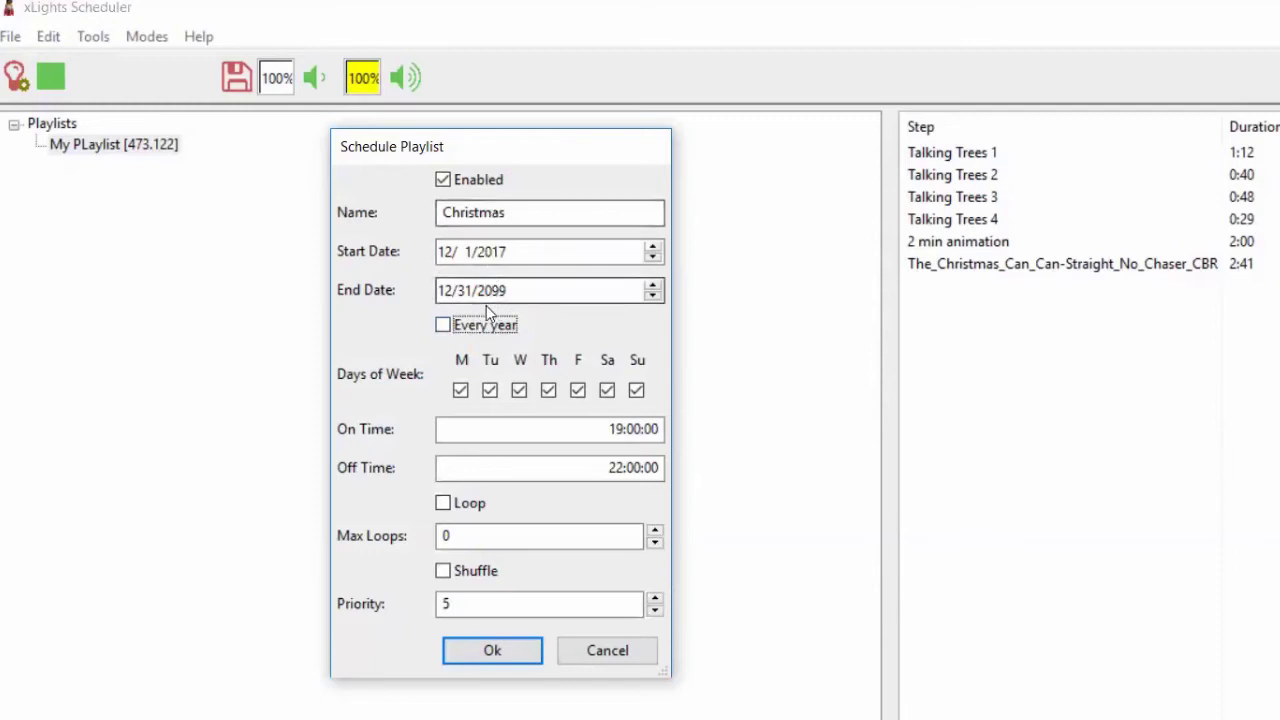
pyautogui.click(449, 328)
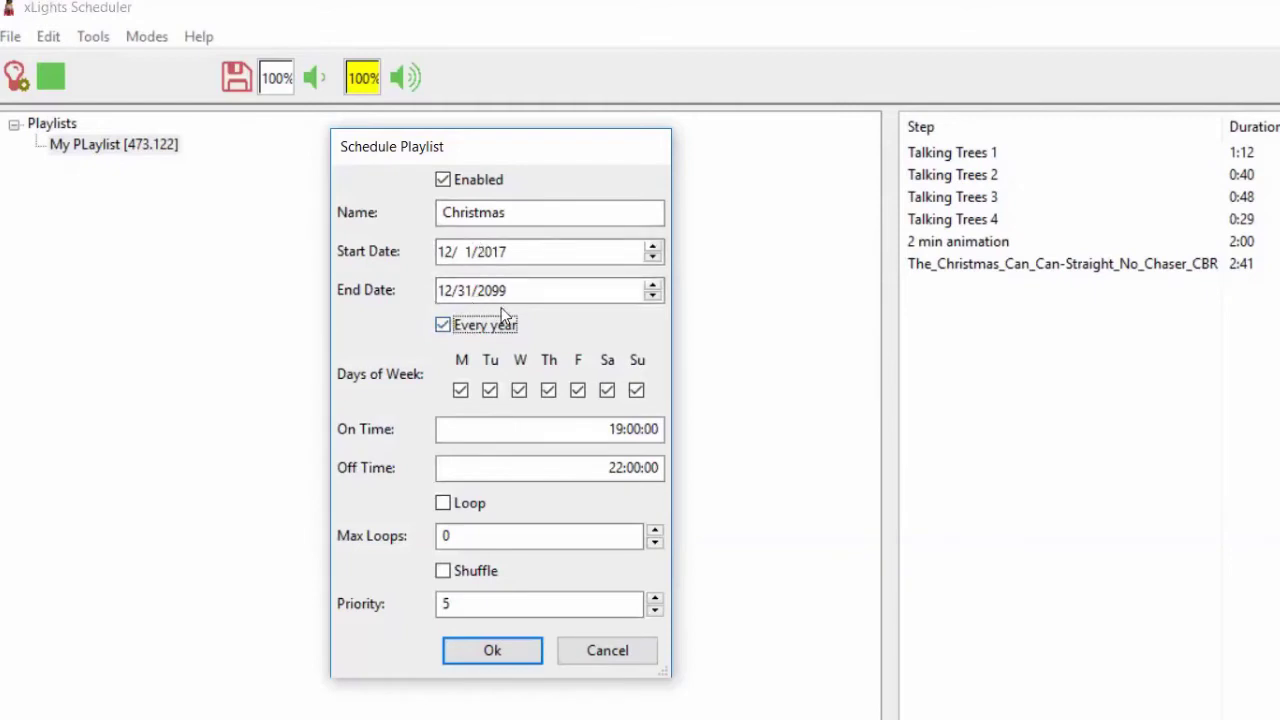
# Step: Limit the Christmas schedule's days of the week to Friday only
pyautogui.click(460, 392)
pyautogui.click(549, 391)
pyautogui.click(607, 391)
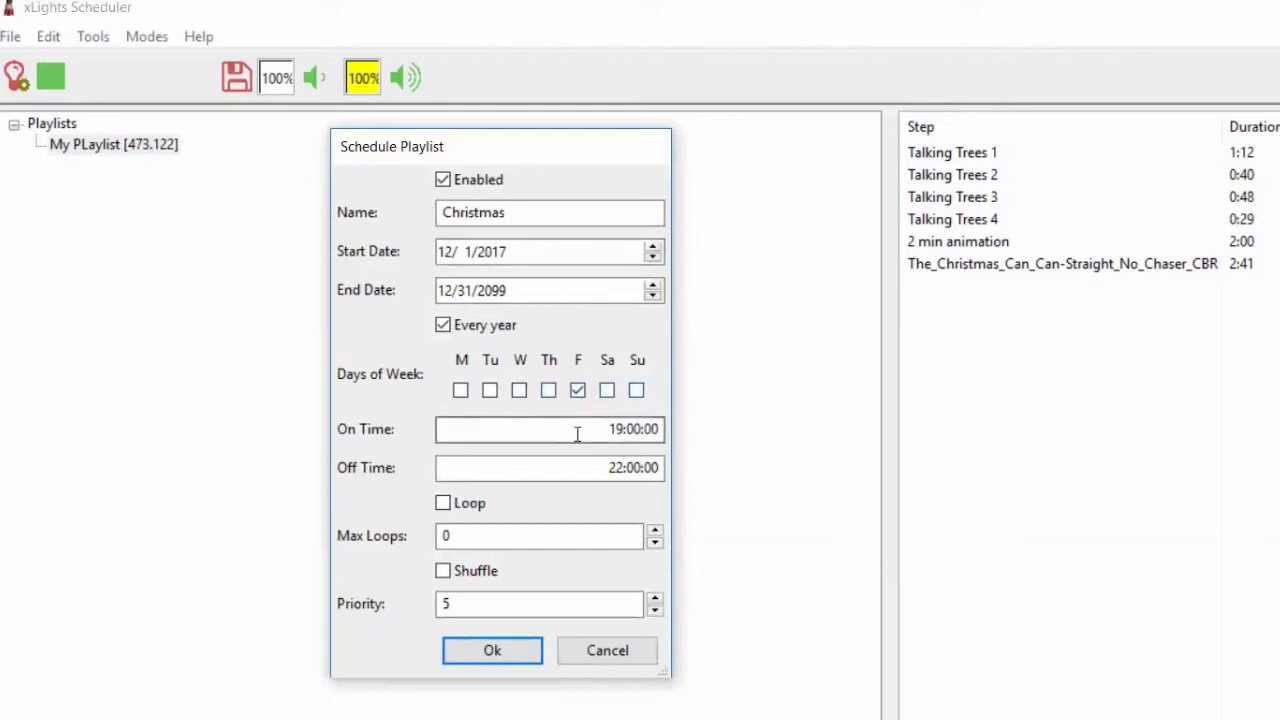
# Step: Set the Christmas schedule's off time to 03:00:00
pyautogui.click(611, 473)
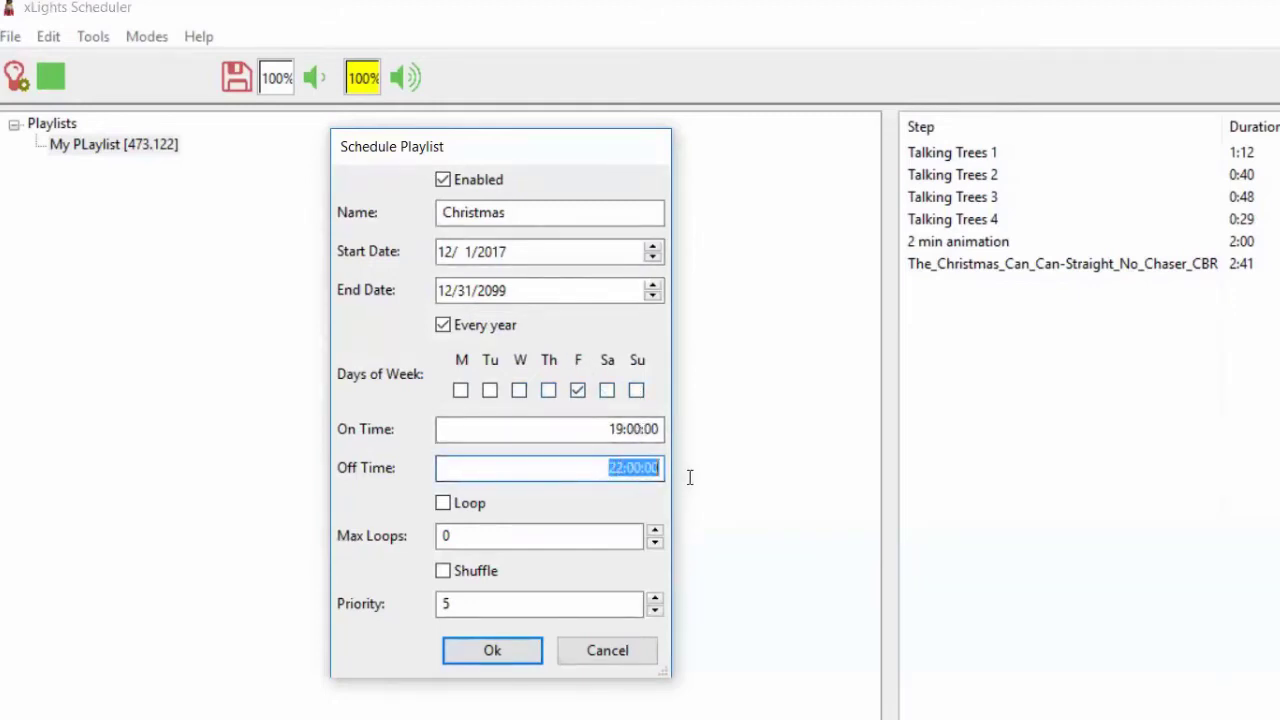
pyautogui.click(604, 467)
pyautogui.press('Home')
pyautogui.write('03')
pyautogui.press('Tab')
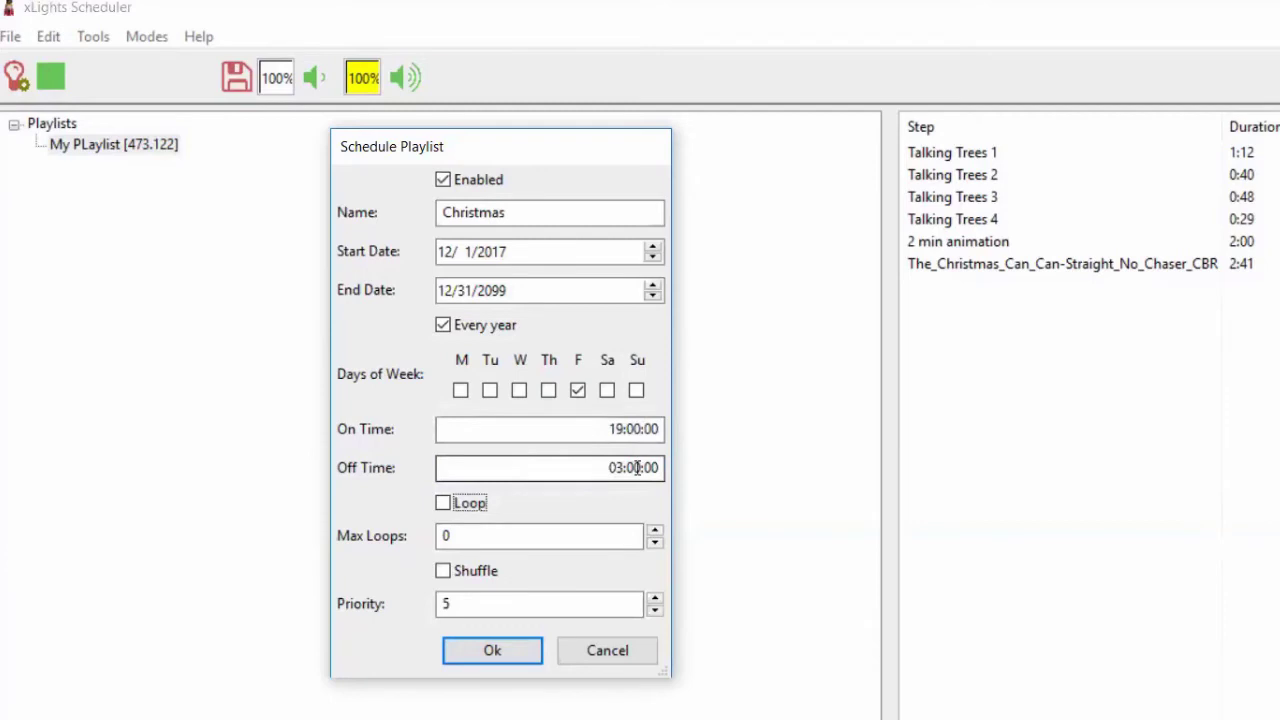
# Step: Enable looping for the Christmas schedule and accept its settings
pyautogui.click(445, 506)
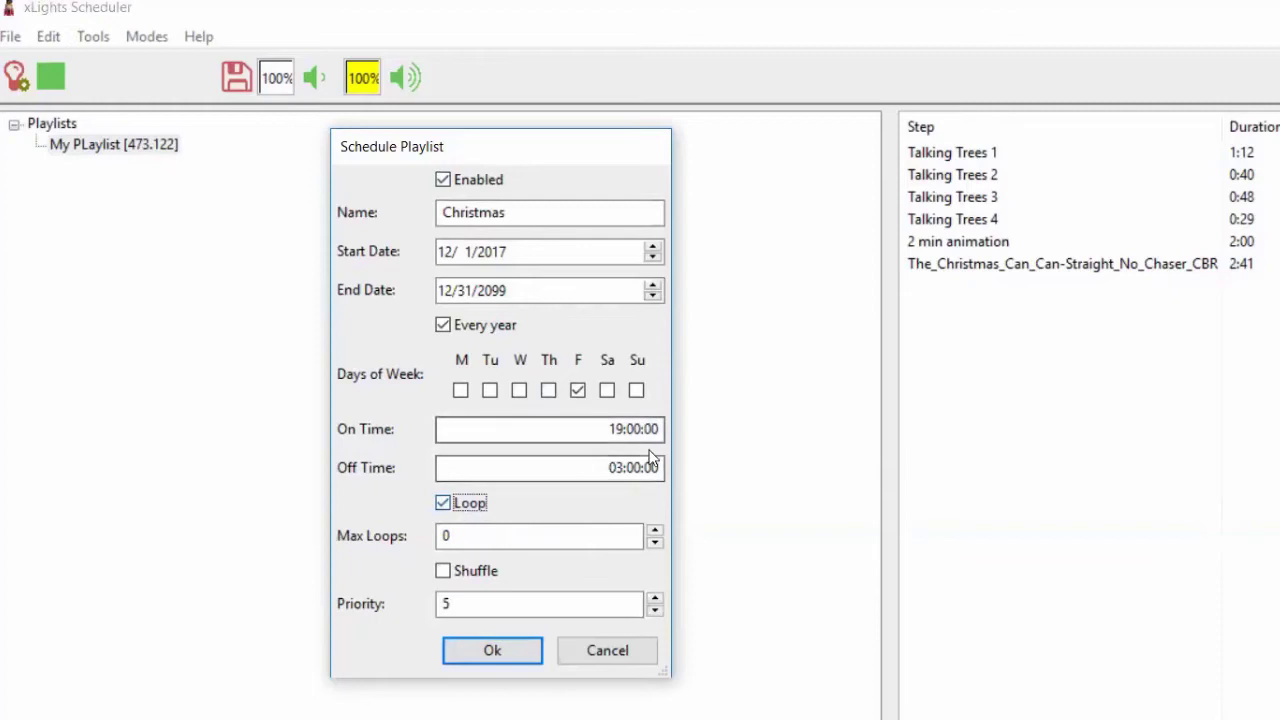
pyautogui.click(446, 603)
pyautogui.click(478, 651)
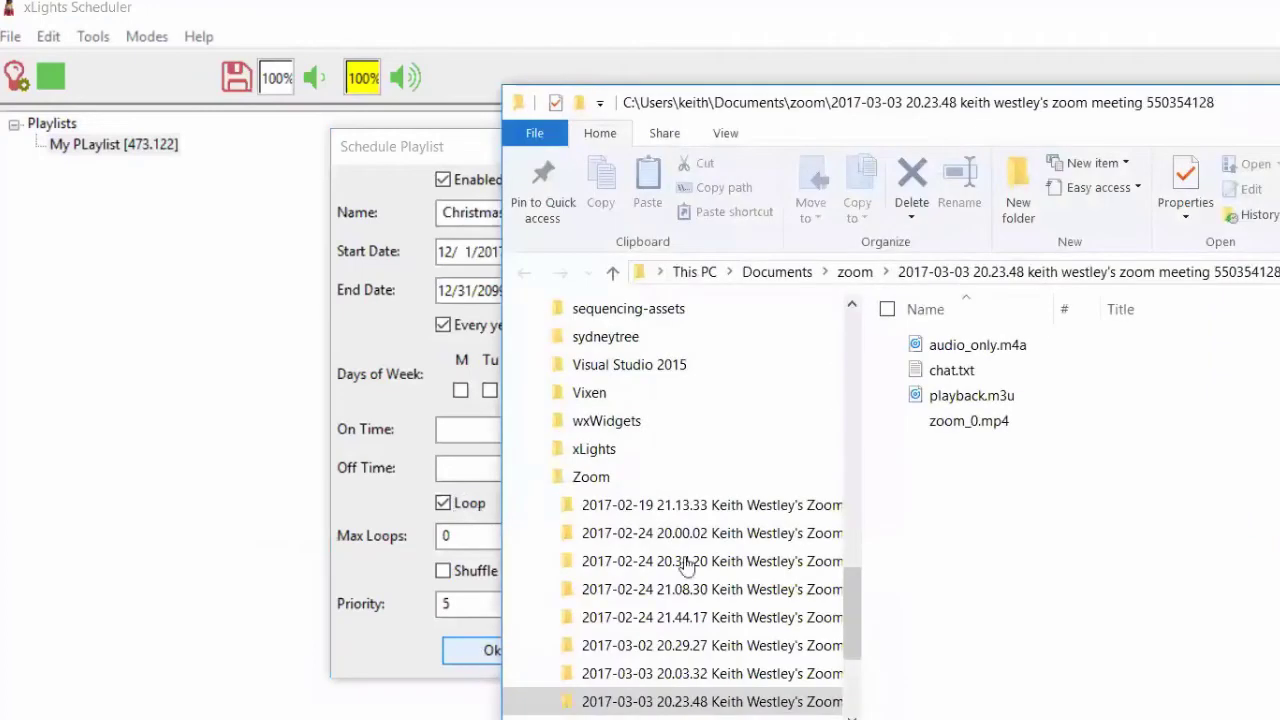
pyautogui.click(531, 670)
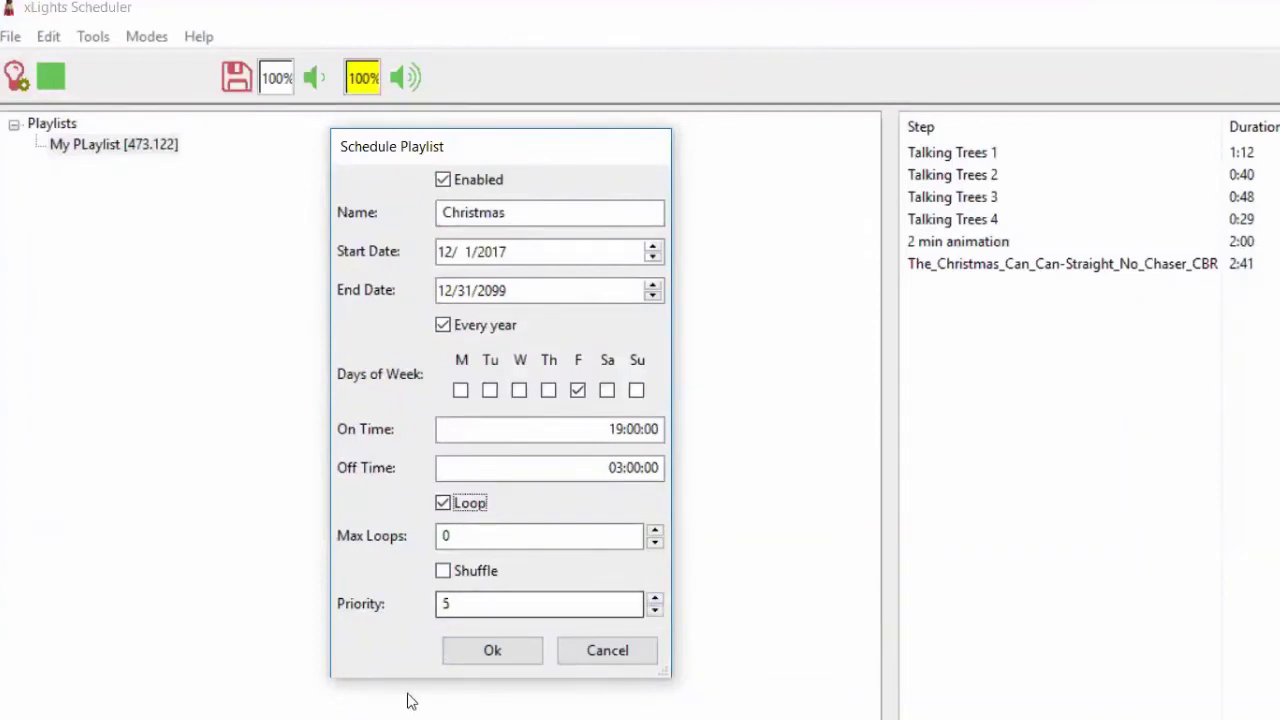
pyautogui.click(481, 650)
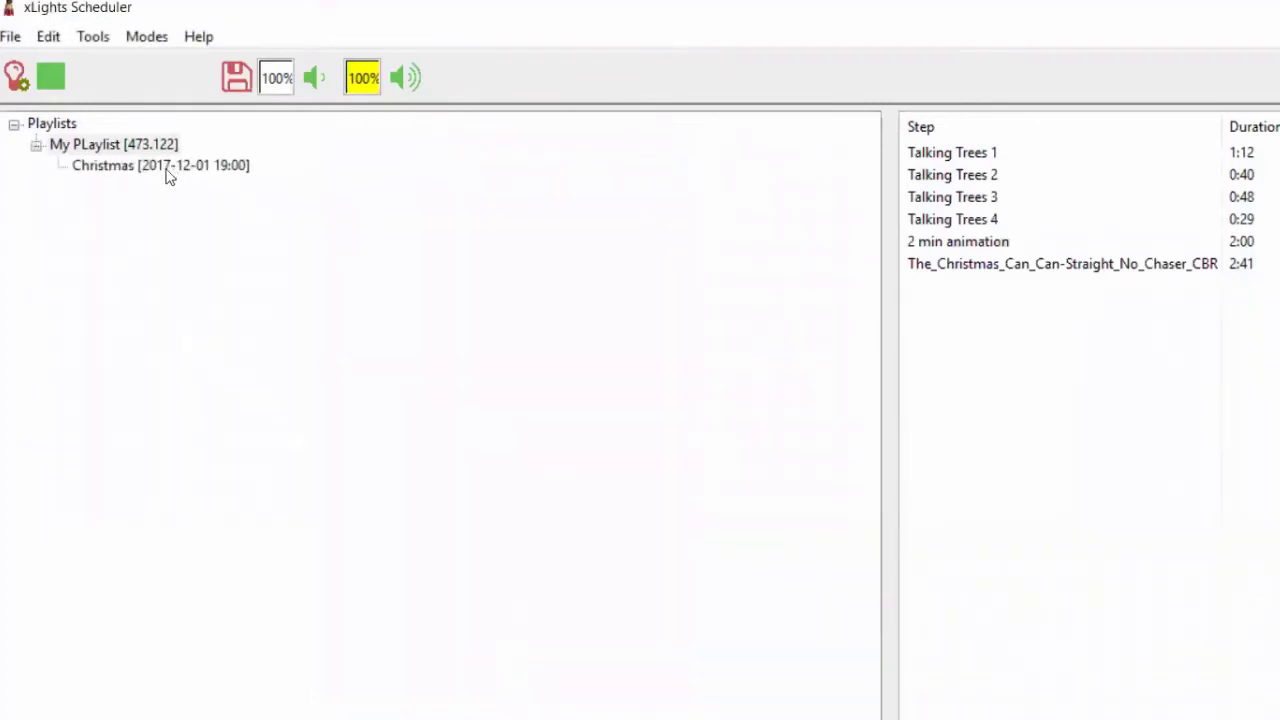
# Step: Create a second schedule for My PLaylist and name it Christmas Eve
pyautogui.click(138, 168)
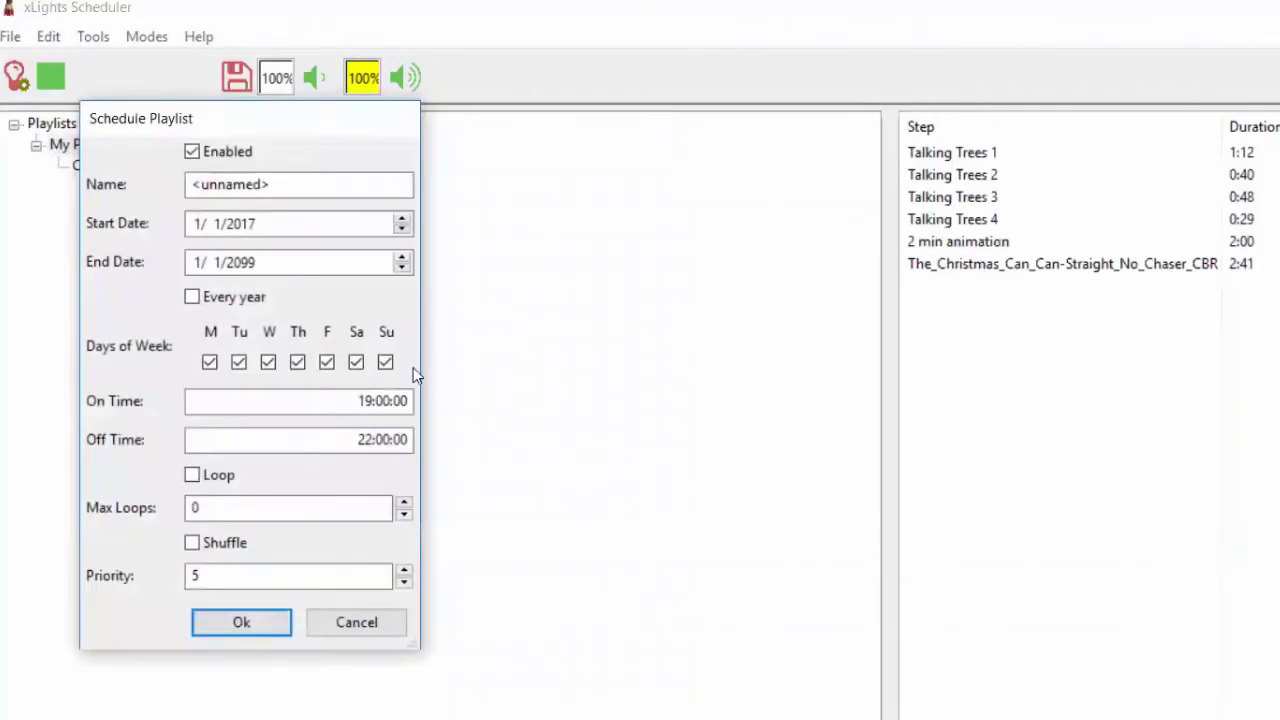
pyautogui.doubleClick(323, 182)
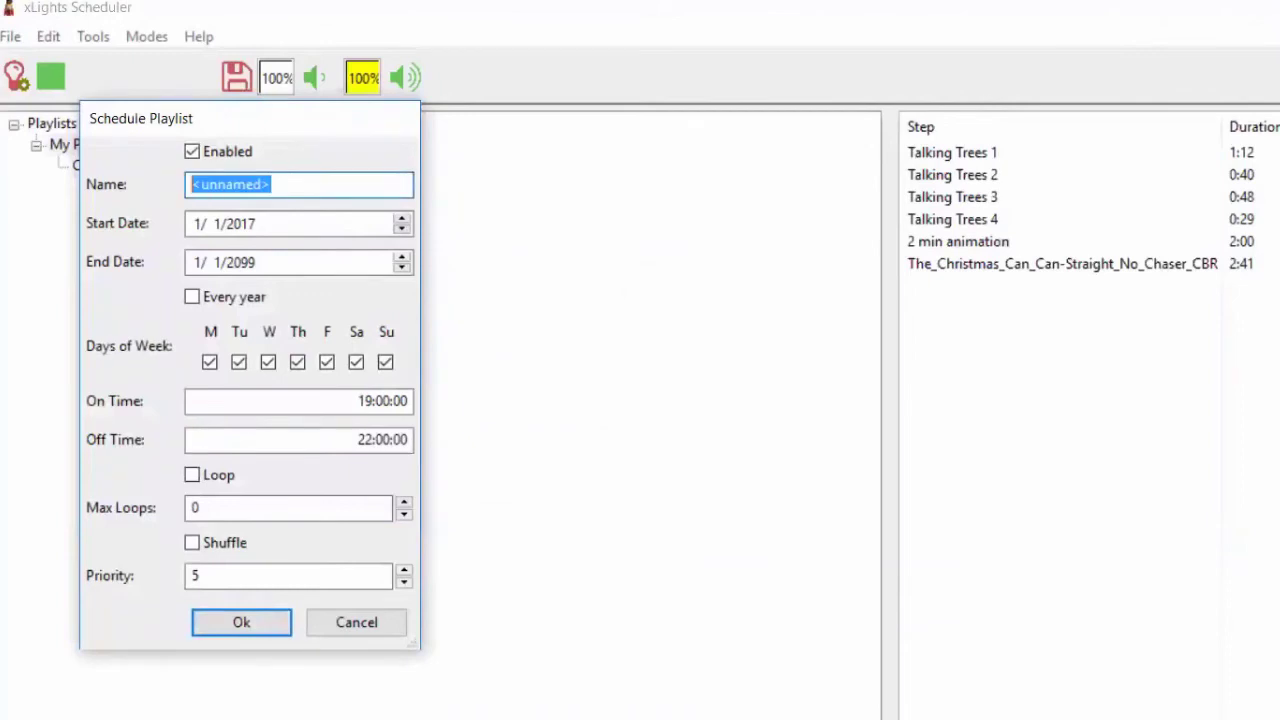
pyautogui.write('Christmas Eve')
pyautogui.press('Tab')
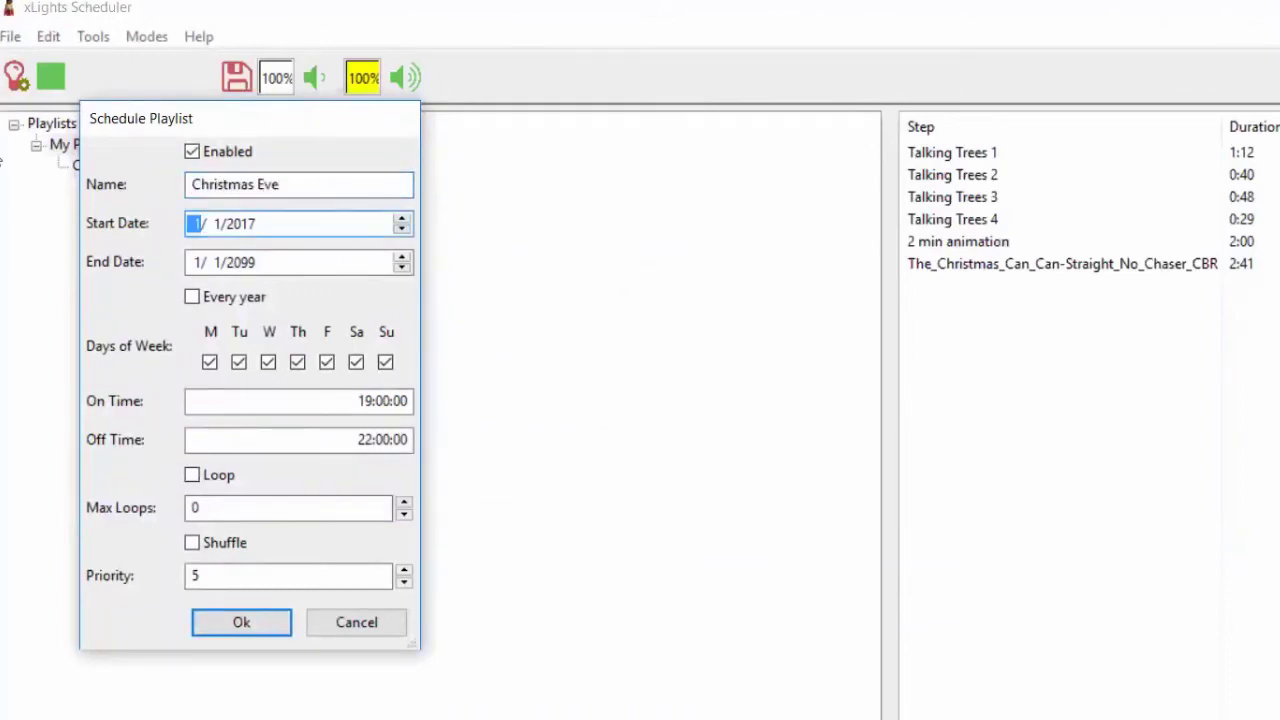
# Step: Set the Christmas Eve schedule to run from 12/24/2017 to 12/24/2099 and repeat every year
pyautogui.write('12/24')
pyautogui.press('Tab')
pyautogui.press('Tab')
pyautogui.press('Tab')
pyautogui.click(232, 262)
pyautogui.write('12/24')
pyautogui.press('Tab')
pyautogui.click(228, 303)
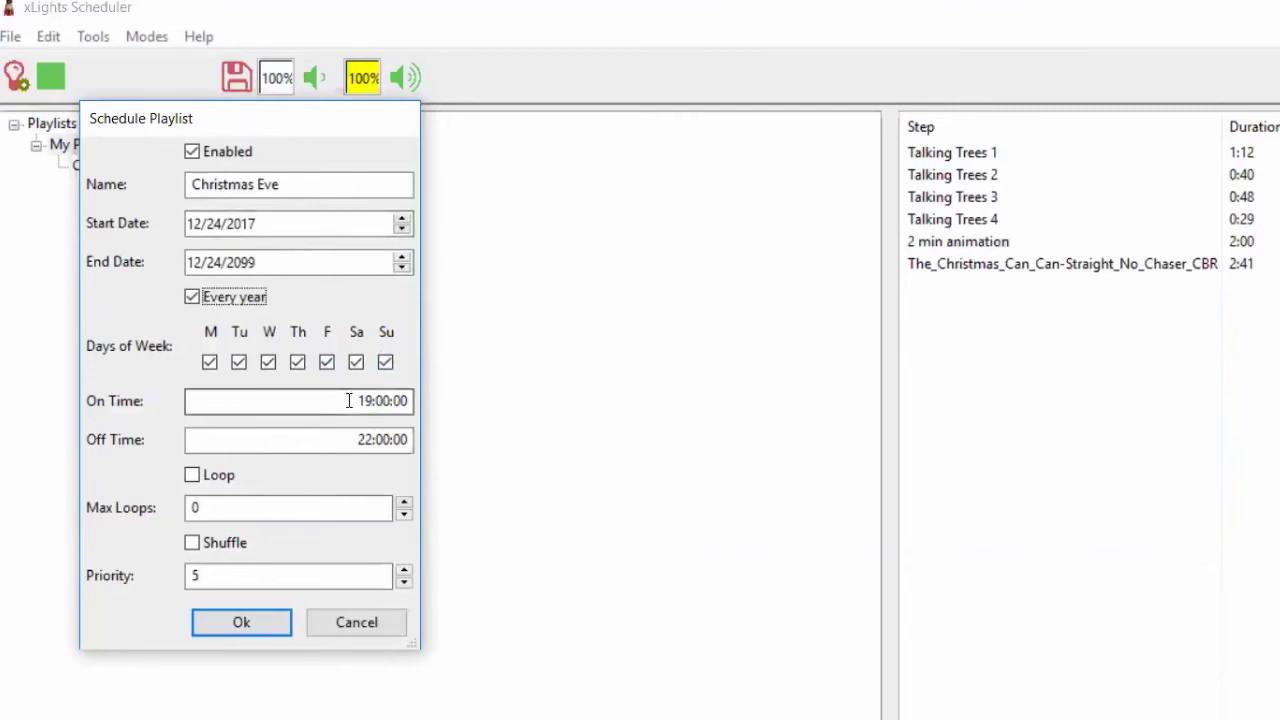
# Step: Set the Christmas Eve schedule's off time to 01:00:00, enable looping, and accept the settings
pyautogui.click(359, 442)
pyautogui.moveTo(359, 443); pyautogui.dragTo(368, 443)
pyautogui.write('01')
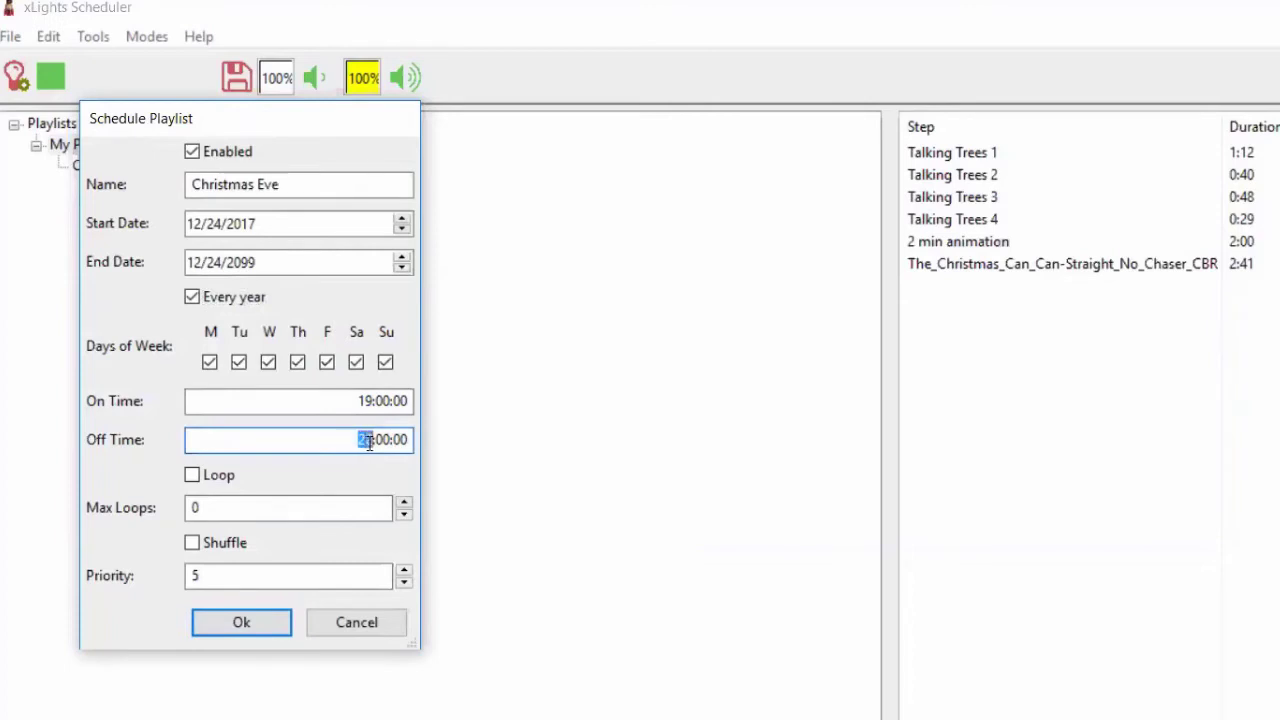
pyautogui.press('Tab')
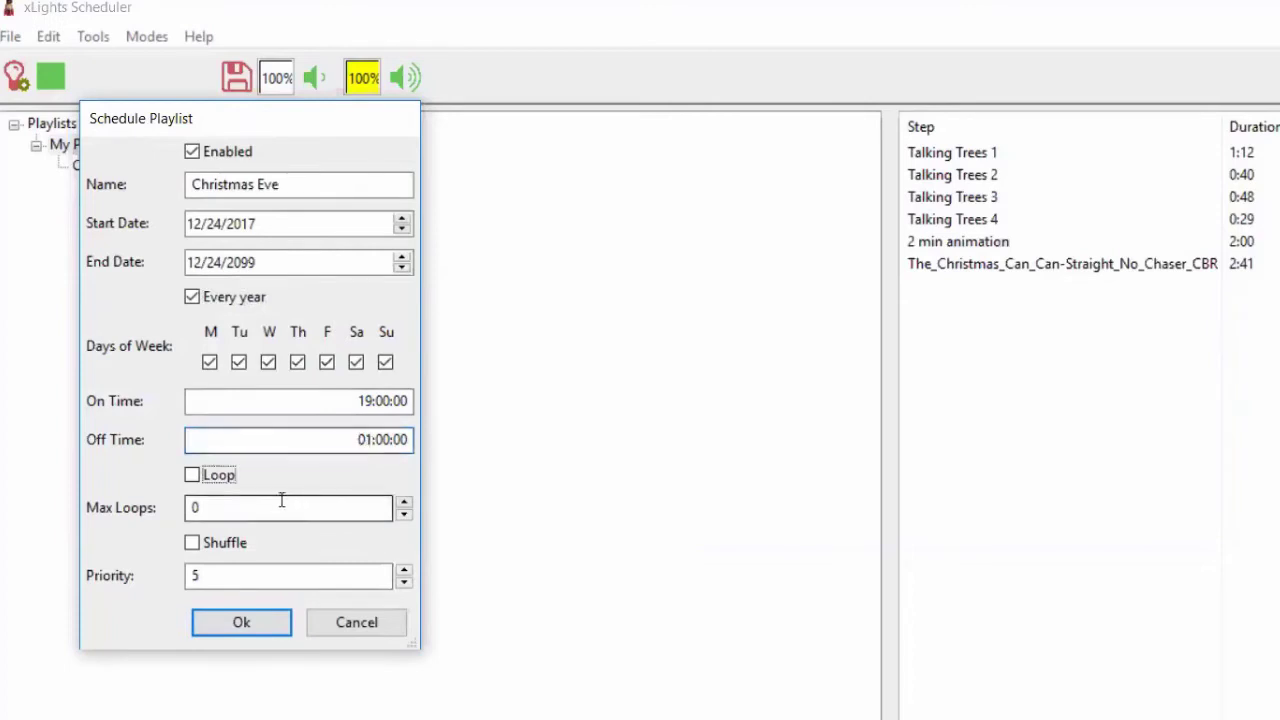
pyautogui.click(231, 479)
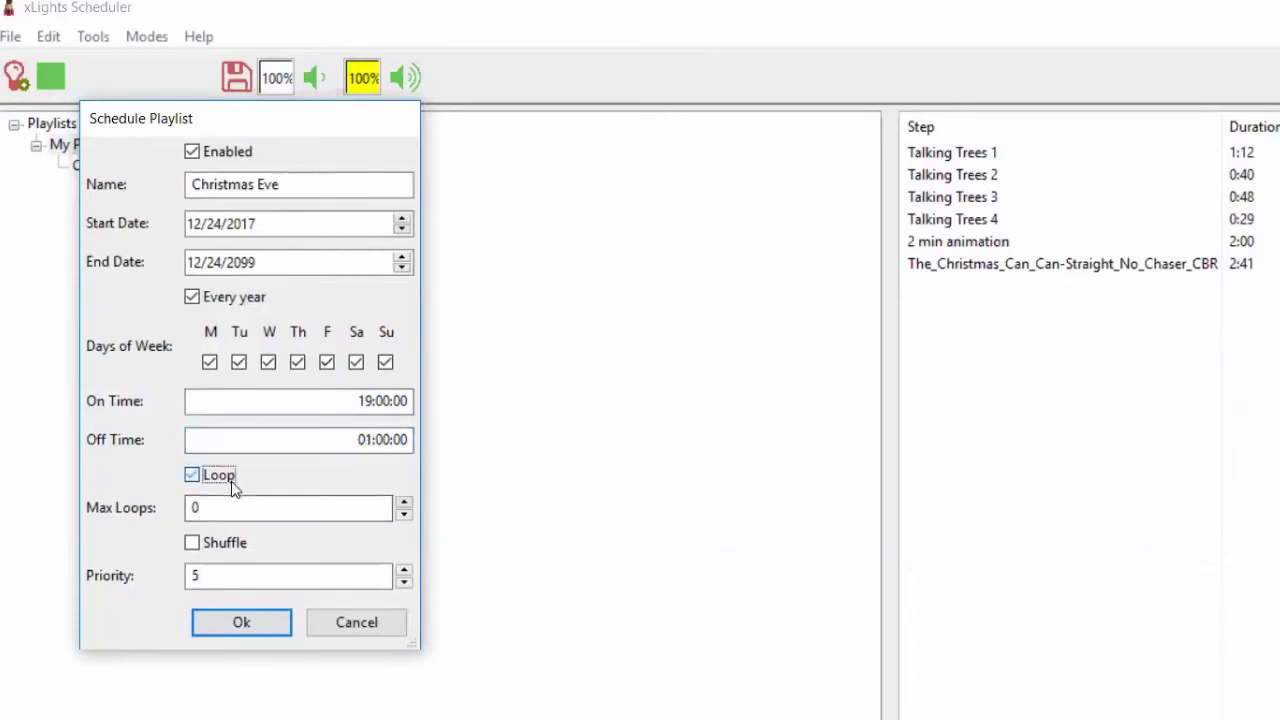
pyautogui.click(236, 622)
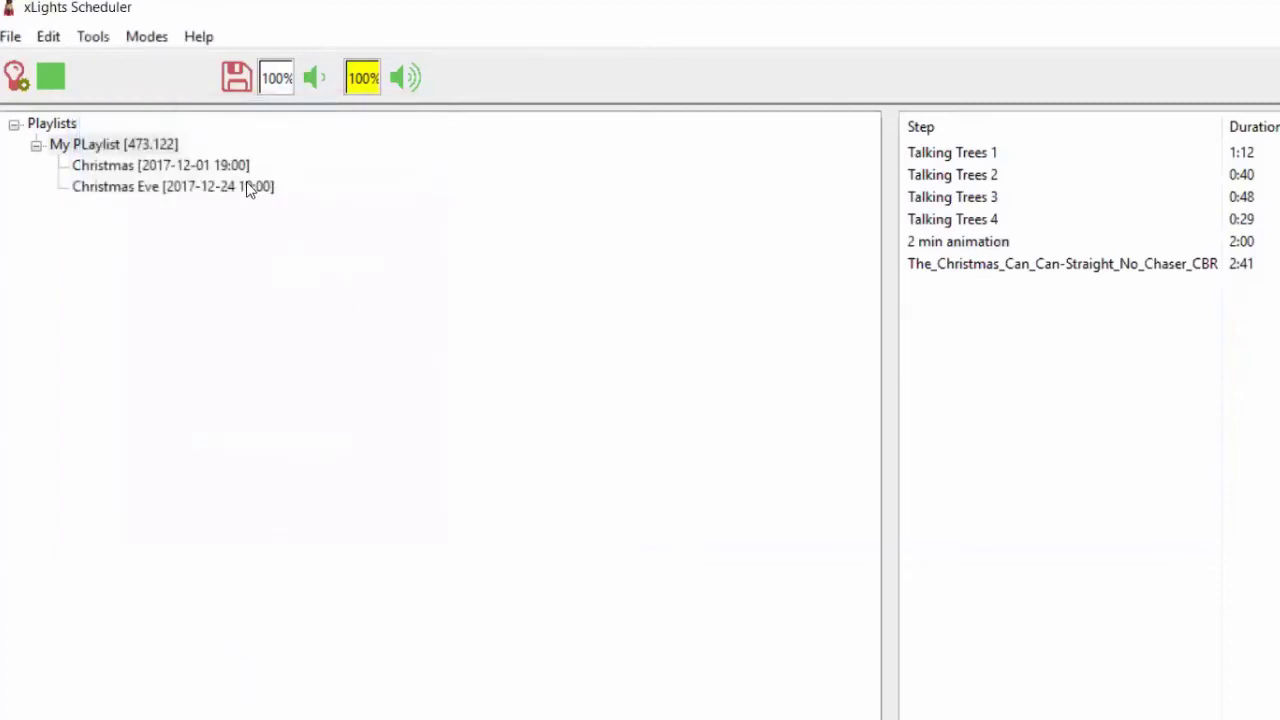
# Step: Reopen the Christmas Eve schedule, raise its priority, and accept the change
pyautogui.click(188, 170)
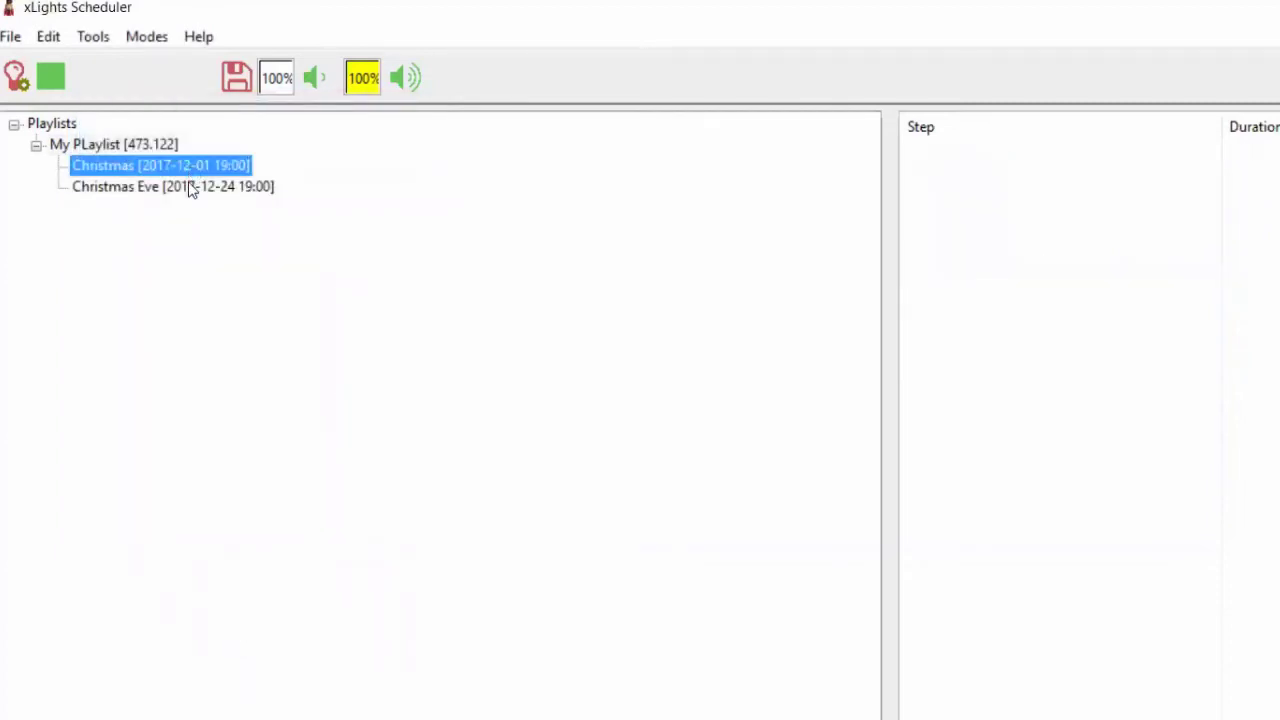
pyautogui.click(192, 187)
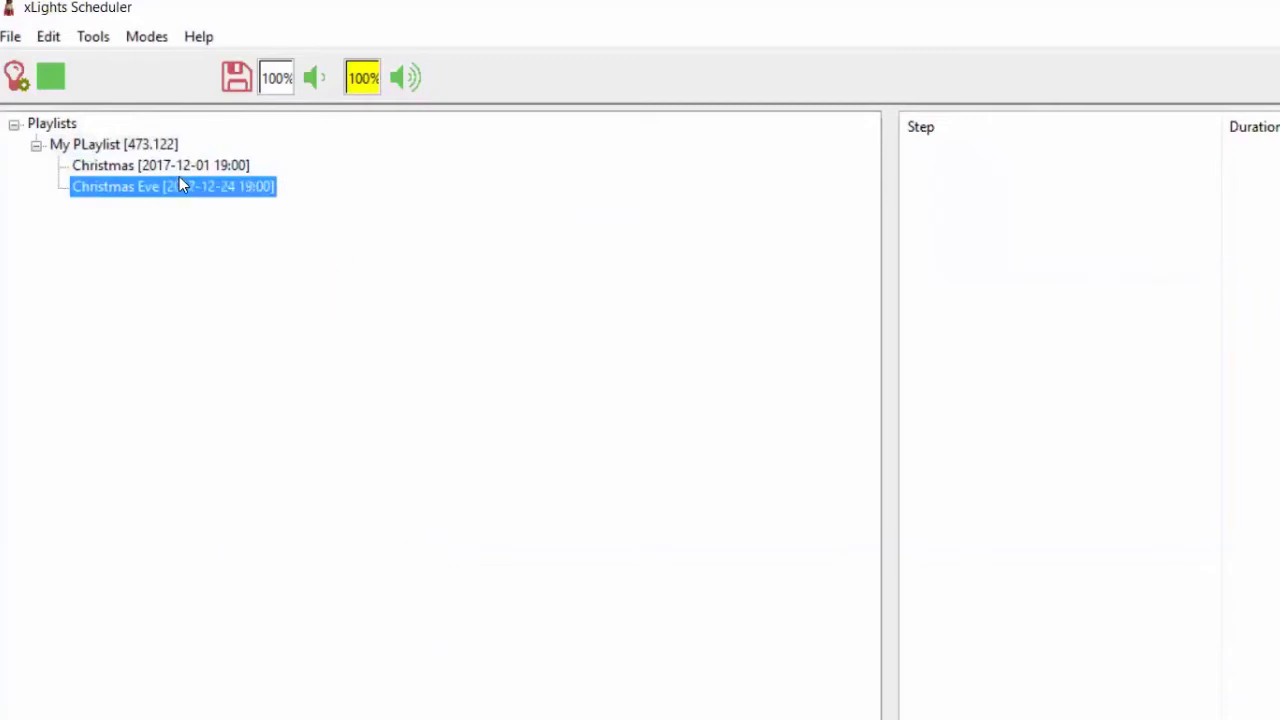
pyautogui.doubleClick(173, 187)
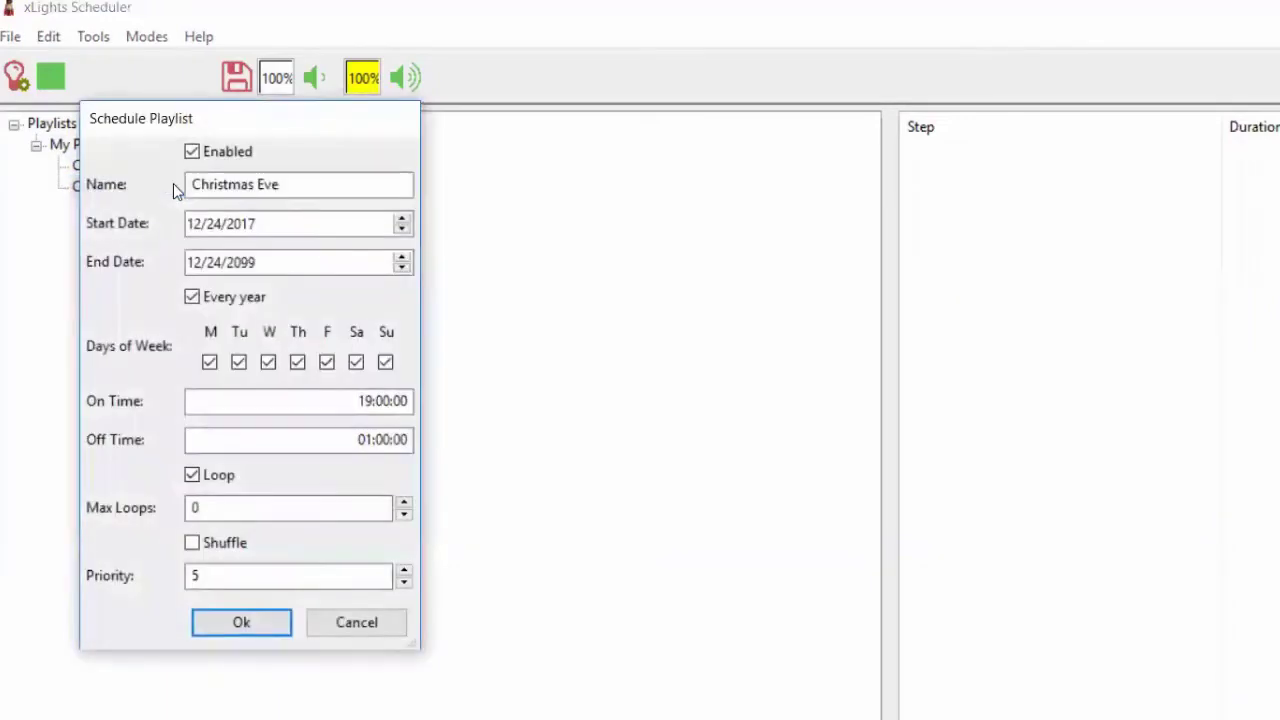
pyautogui.click(404, 575)
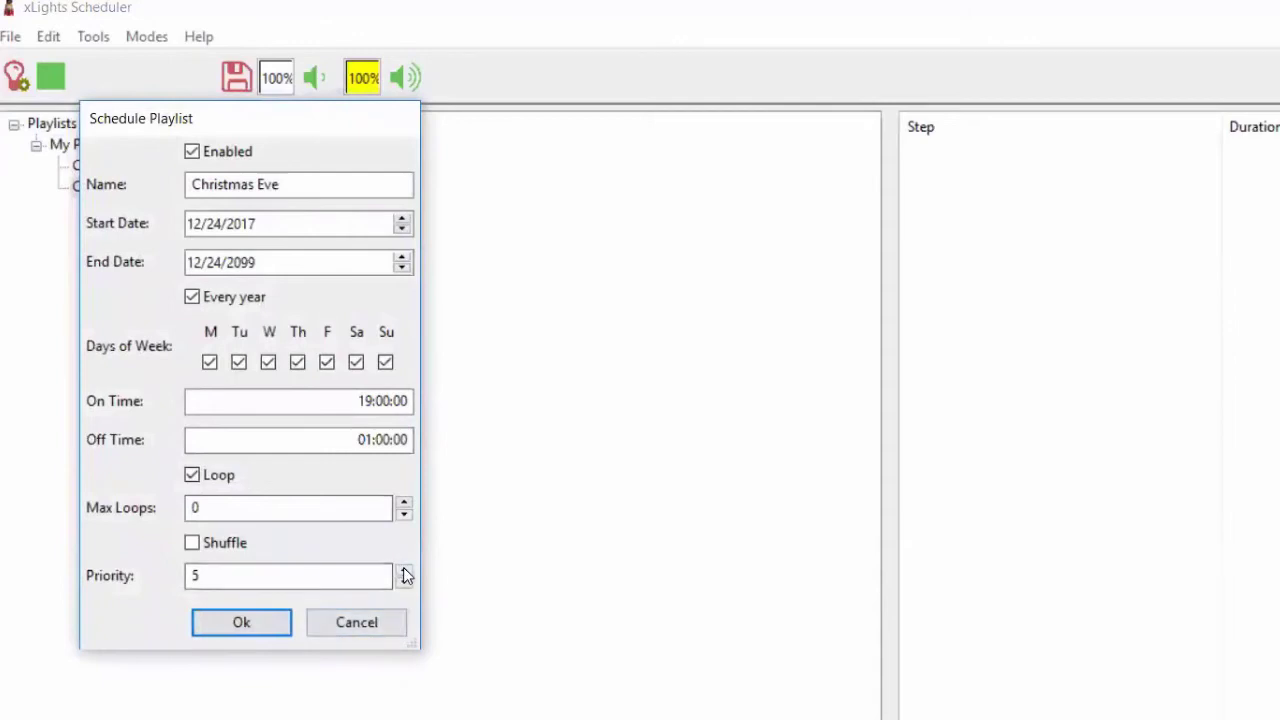
pyautogui.click(245, 630)
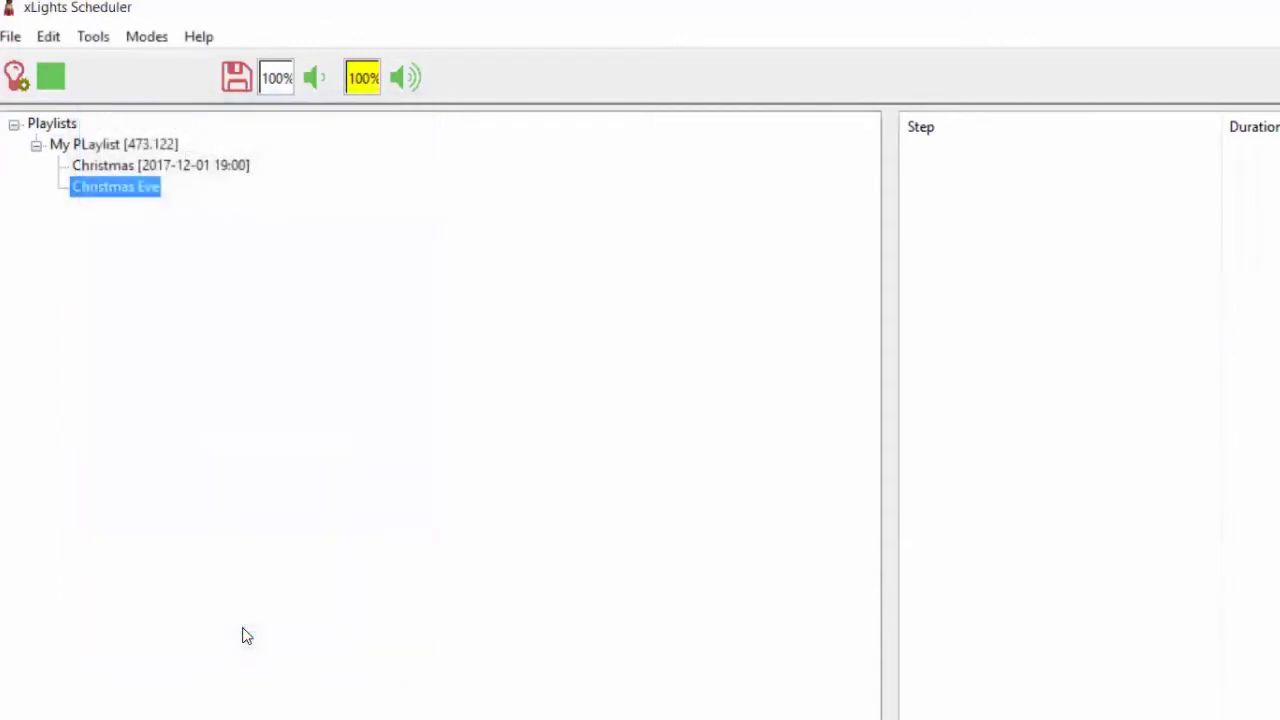
# Step: Check the Christmas and Christmas Eve schedules under My PLaylist and save all schedule changes
pyautogui.click(129, 168)
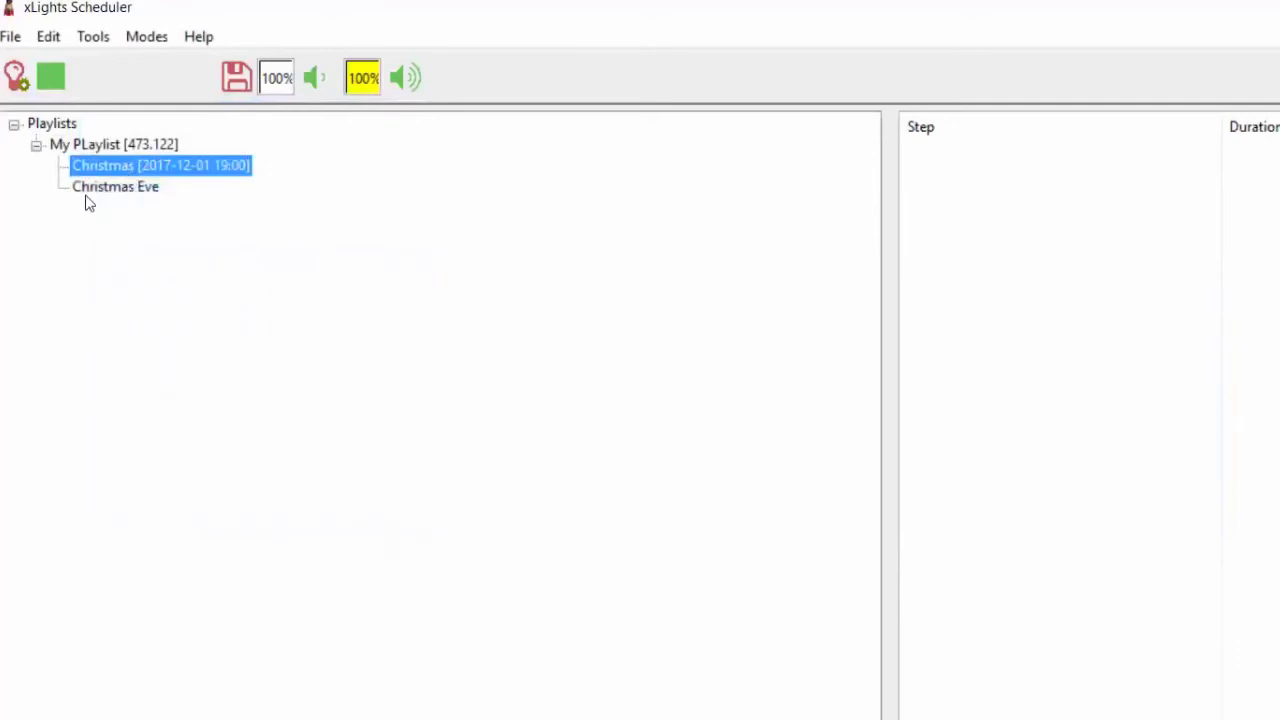
pyautogui.click(101, 192)
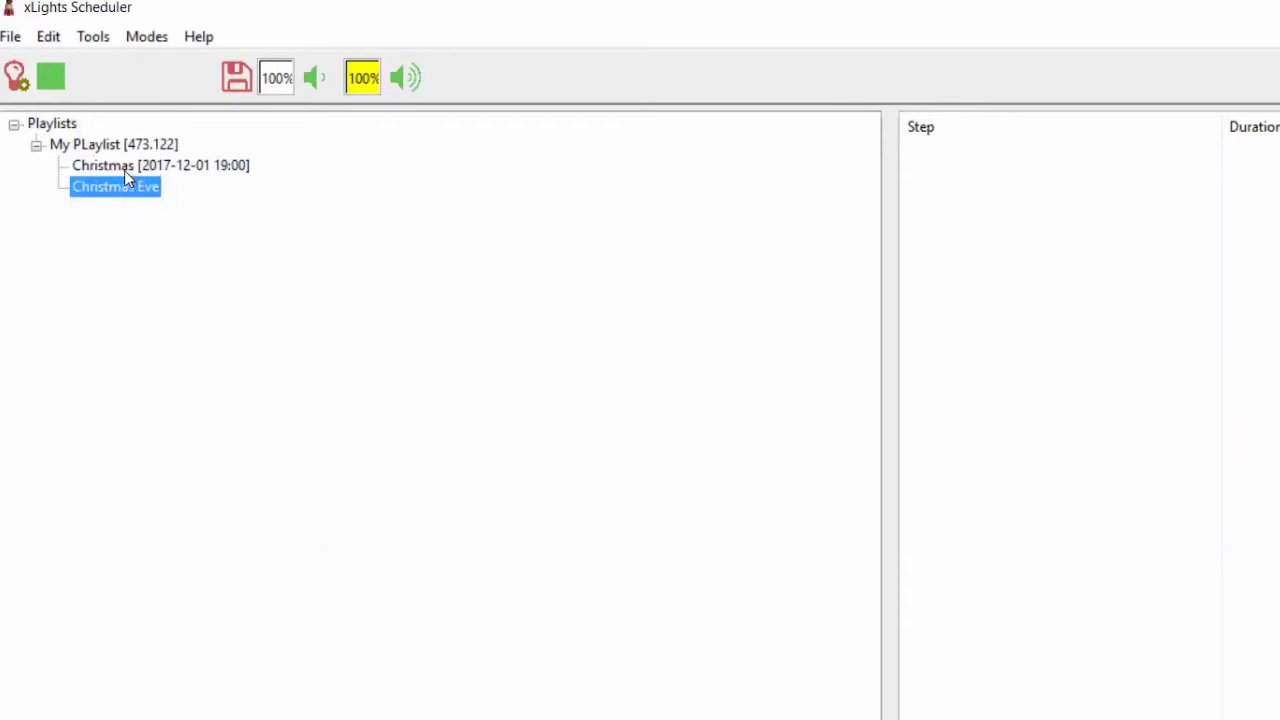
pyautogui.click(238, 80)
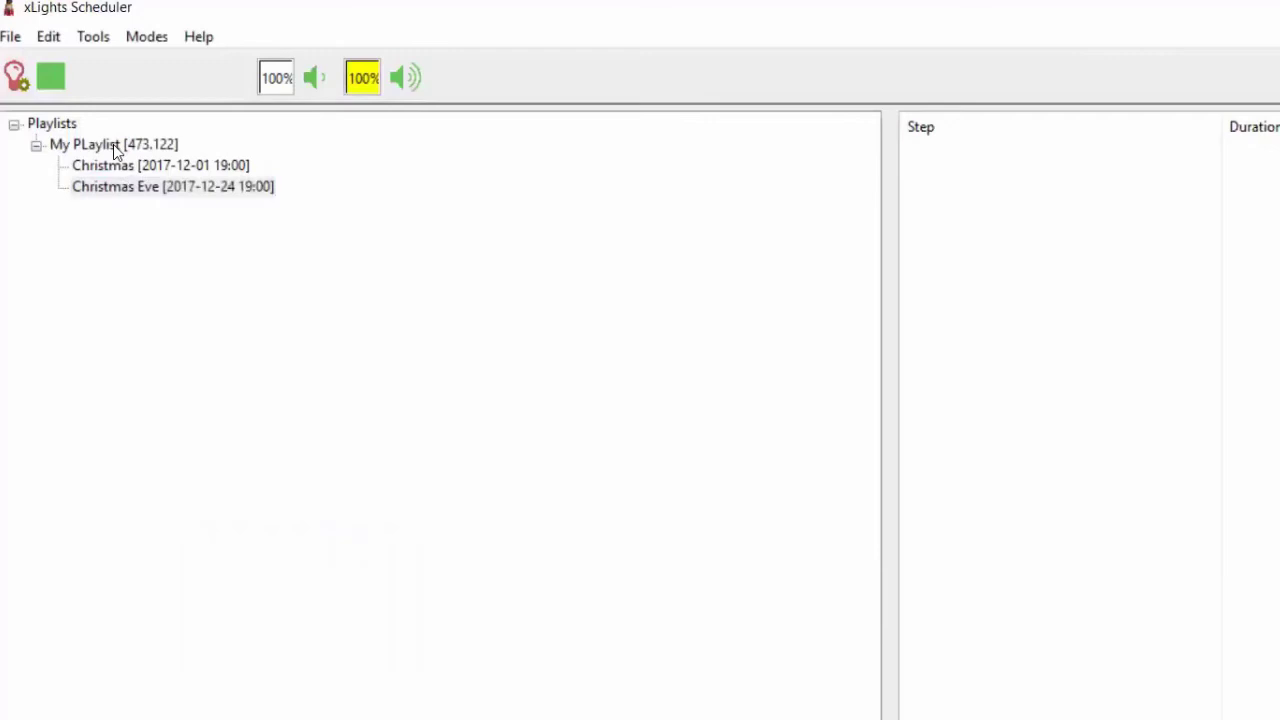
# Step: Start a new advanced playlist and move its Play List dialog clear of the playlist tree
pyautogui.rightClick(64, 127)
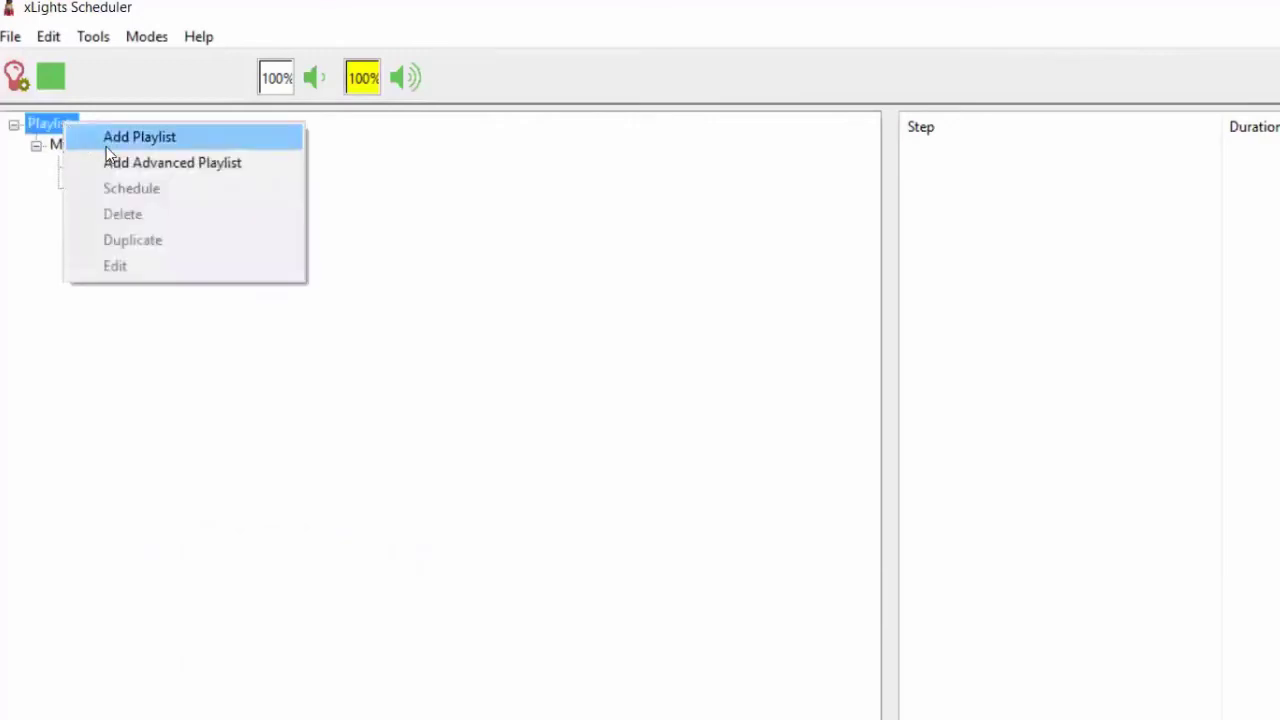
pyautogui.click(126, 172)
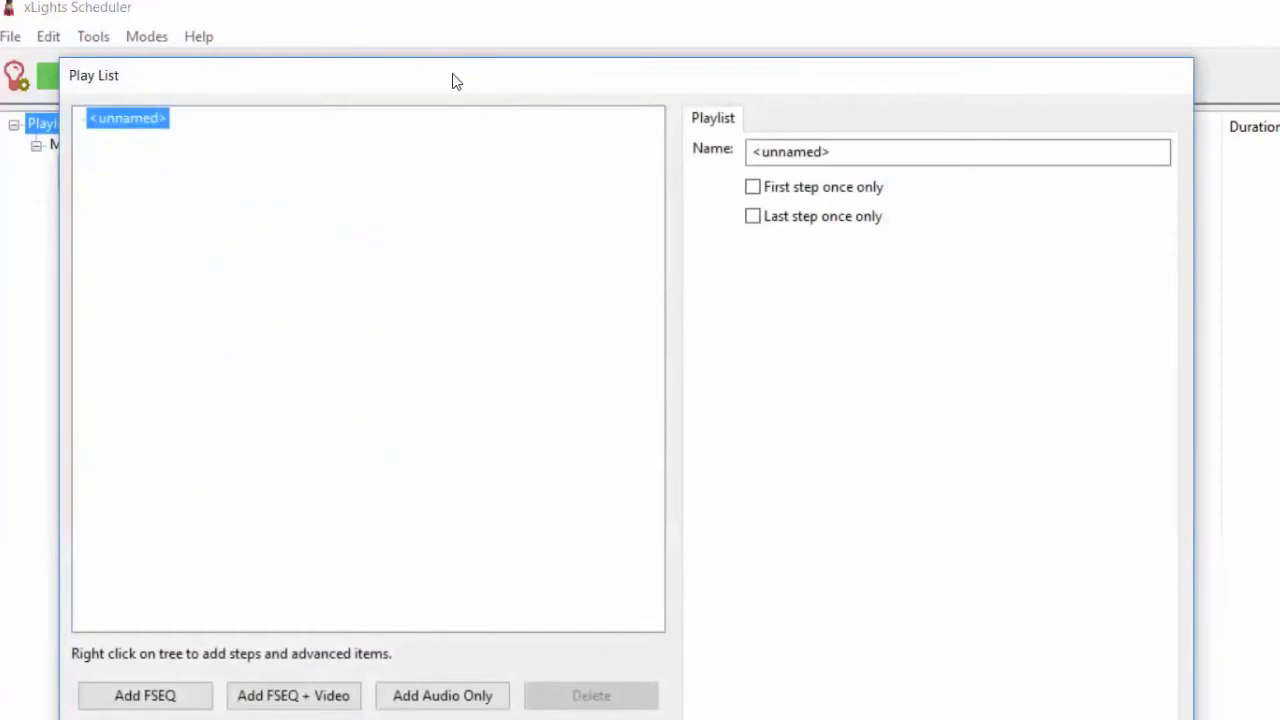
pyautogui.moveTo(452, 80); pyautogui.dragTo(643, 50)
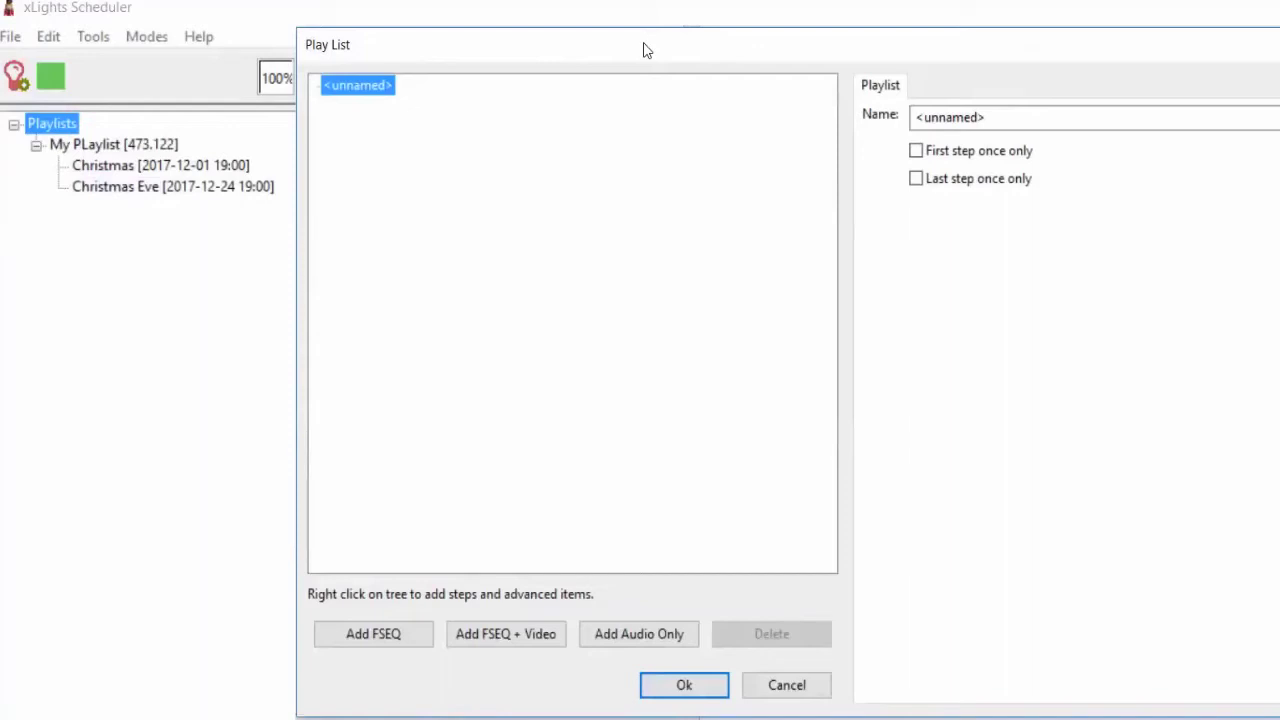
# Step: Name the new playlist AdvancedPlaylist
pyautogui.moveTo(995, 117); pyautogui.dragTo(829, 117)
pyautogui.write('Advance')
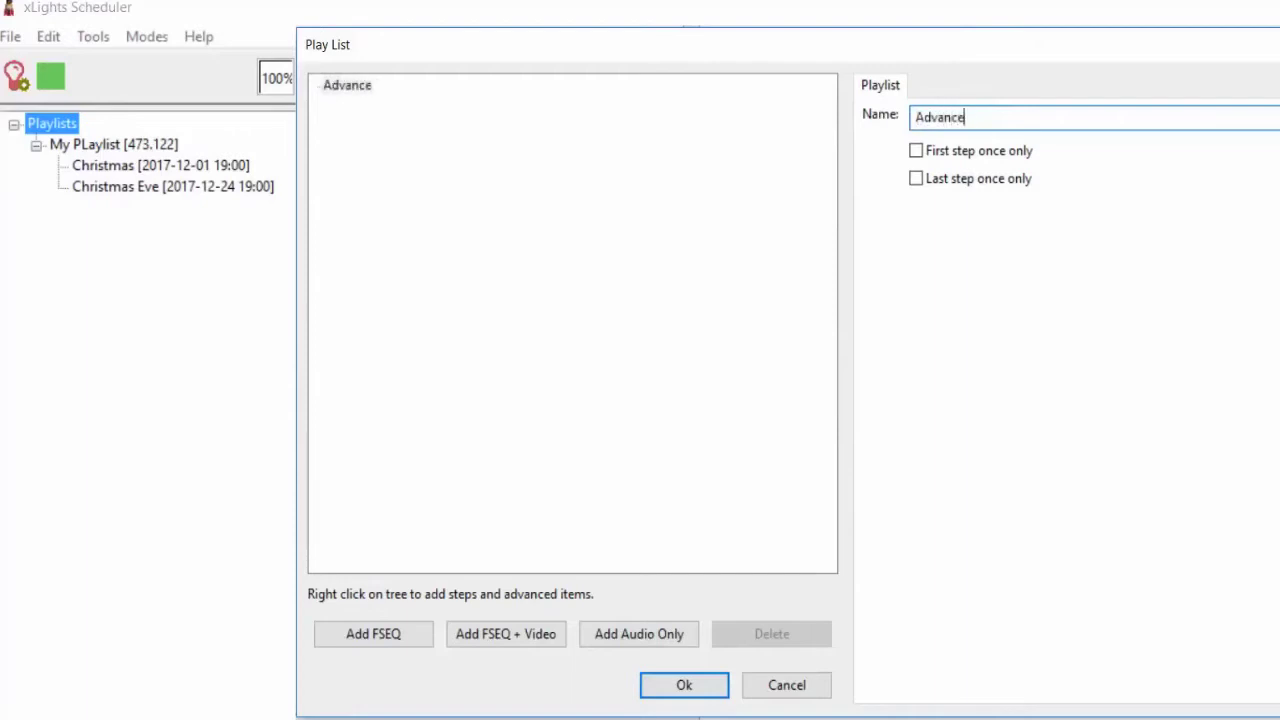
pyautogui.write('dPlaylist')
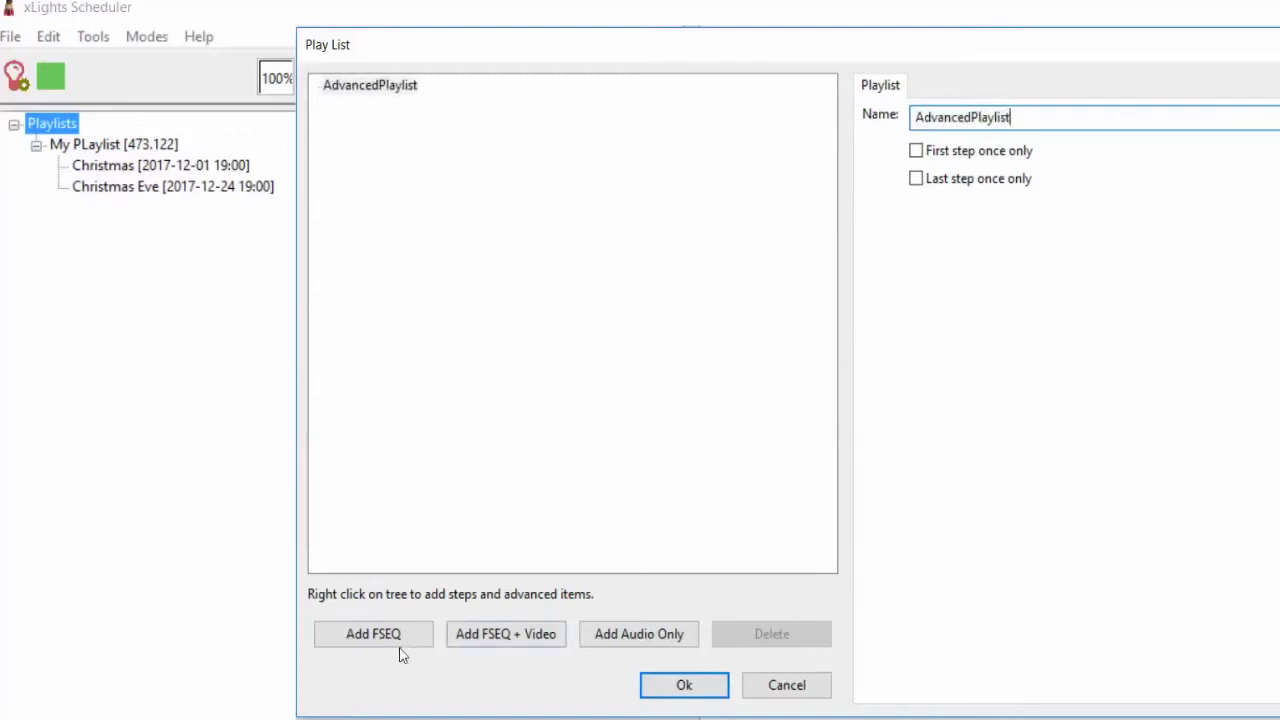
# Step: Add a step to AdvancedPlaylist and name it Step1
pyautogui.click(386, 87)
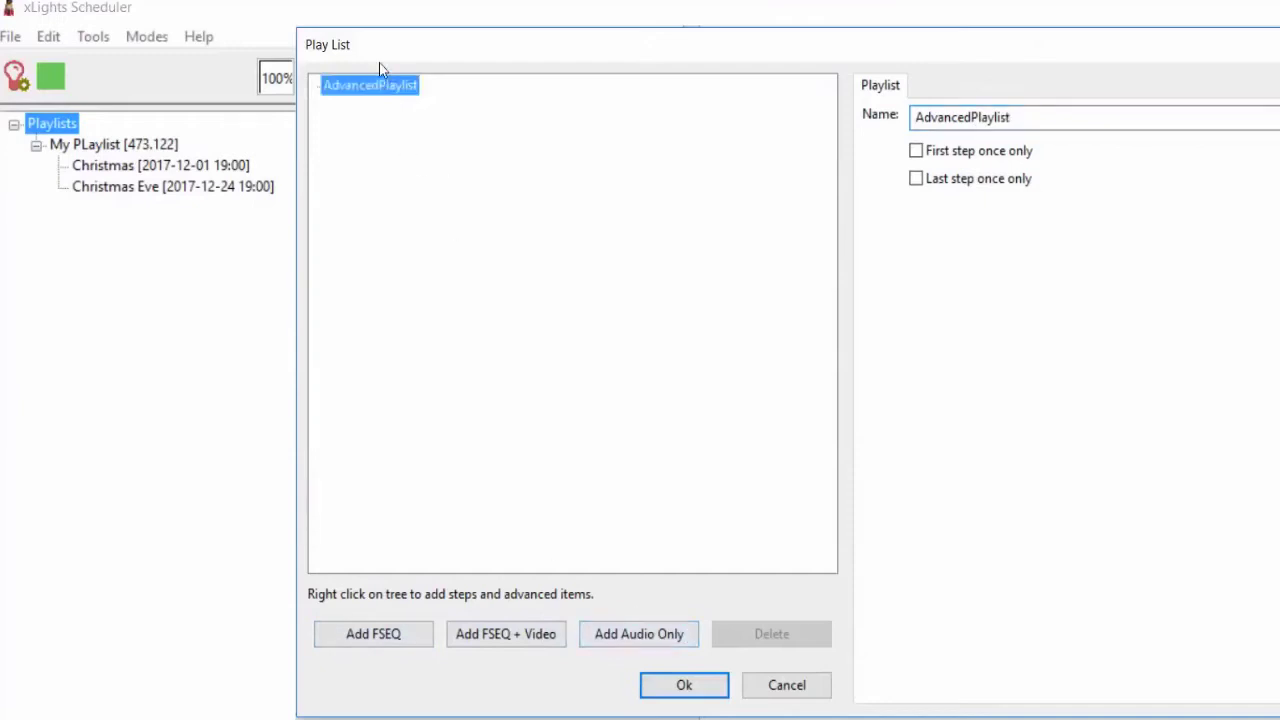
pyautogui.rightClick(376, 88)
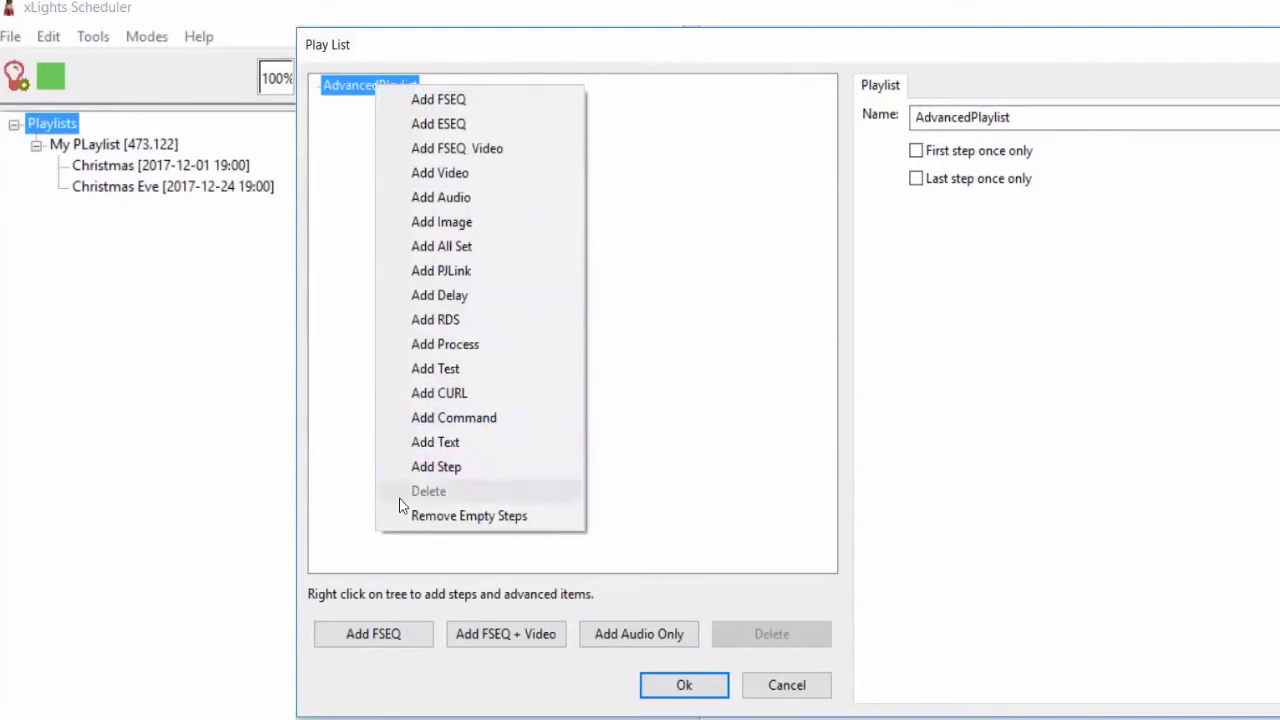
pyautogui.click(433, 468)
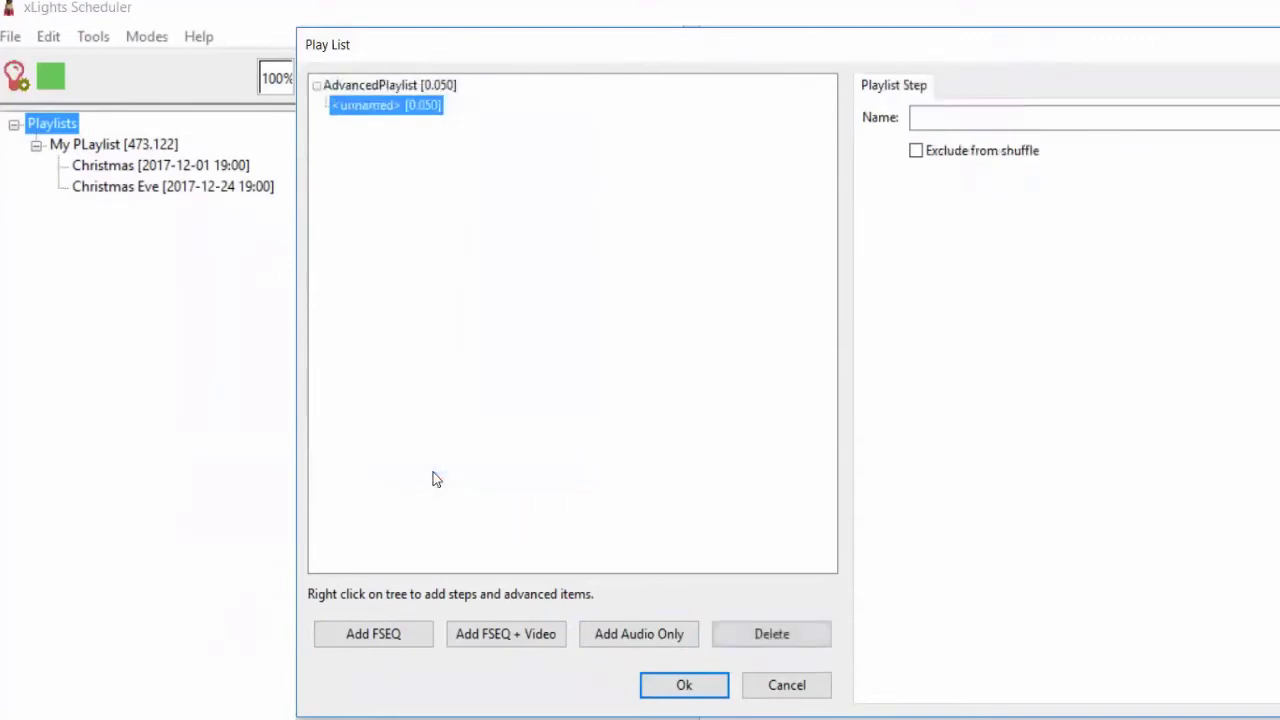
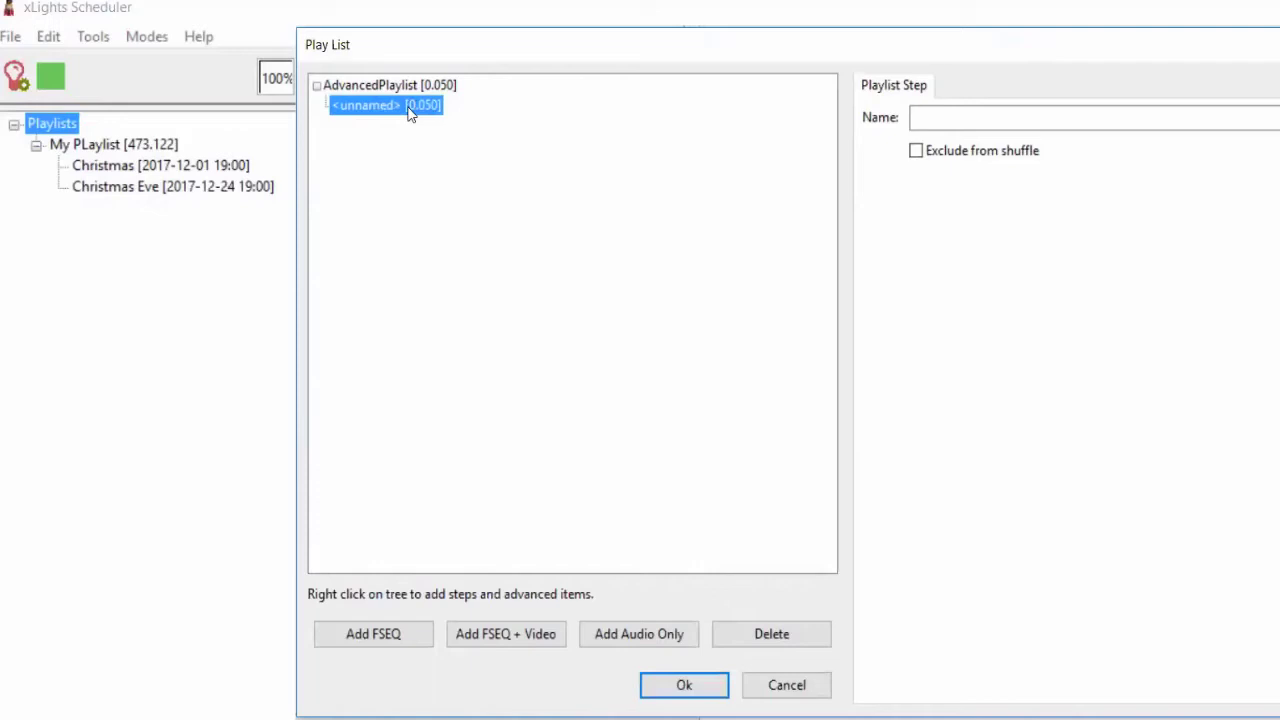
pyautogui.click(935, 119)
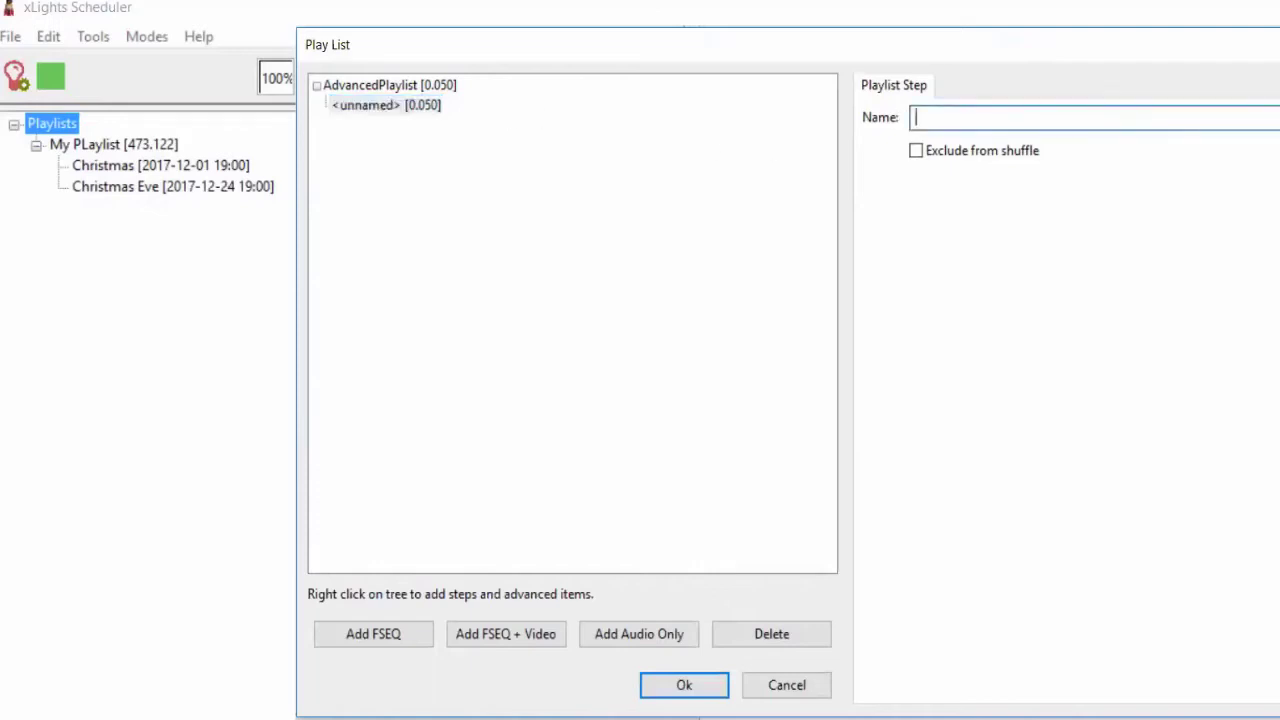
pyautogui.write('Se')
pyautogui.press('BackSpace')
pyautogui.write('tep1')
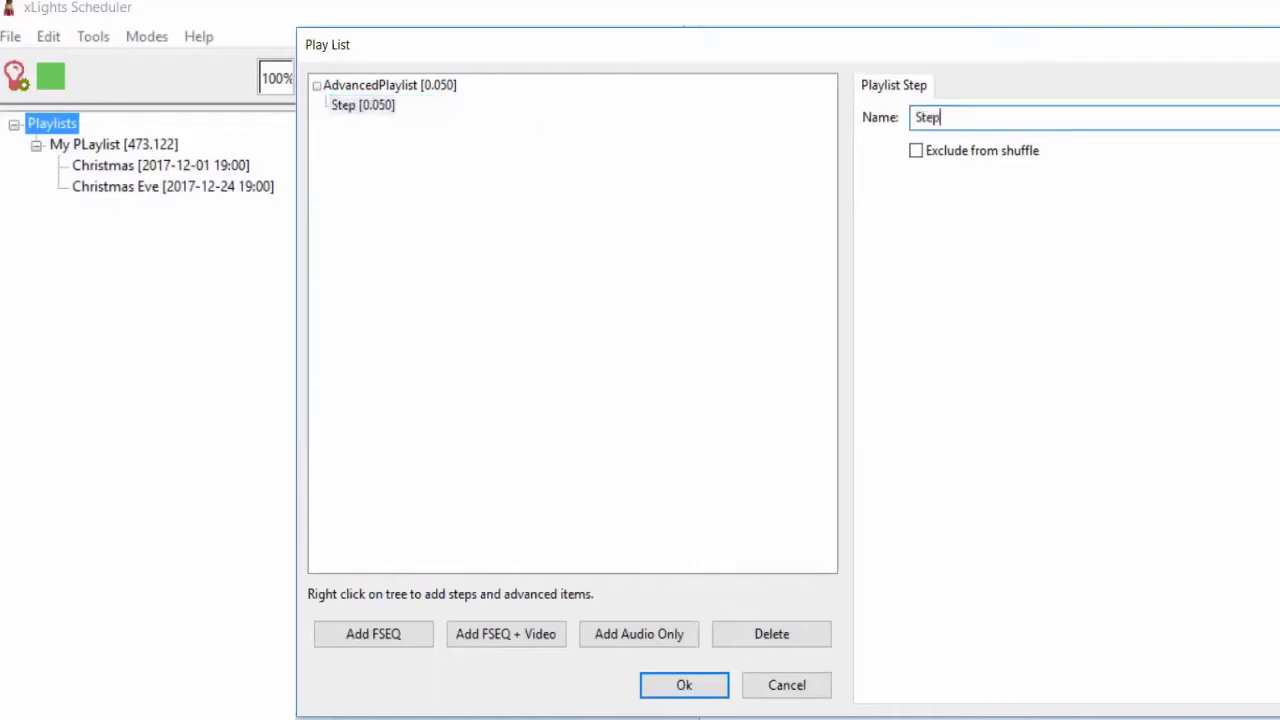
pyautogui.press('Tab')
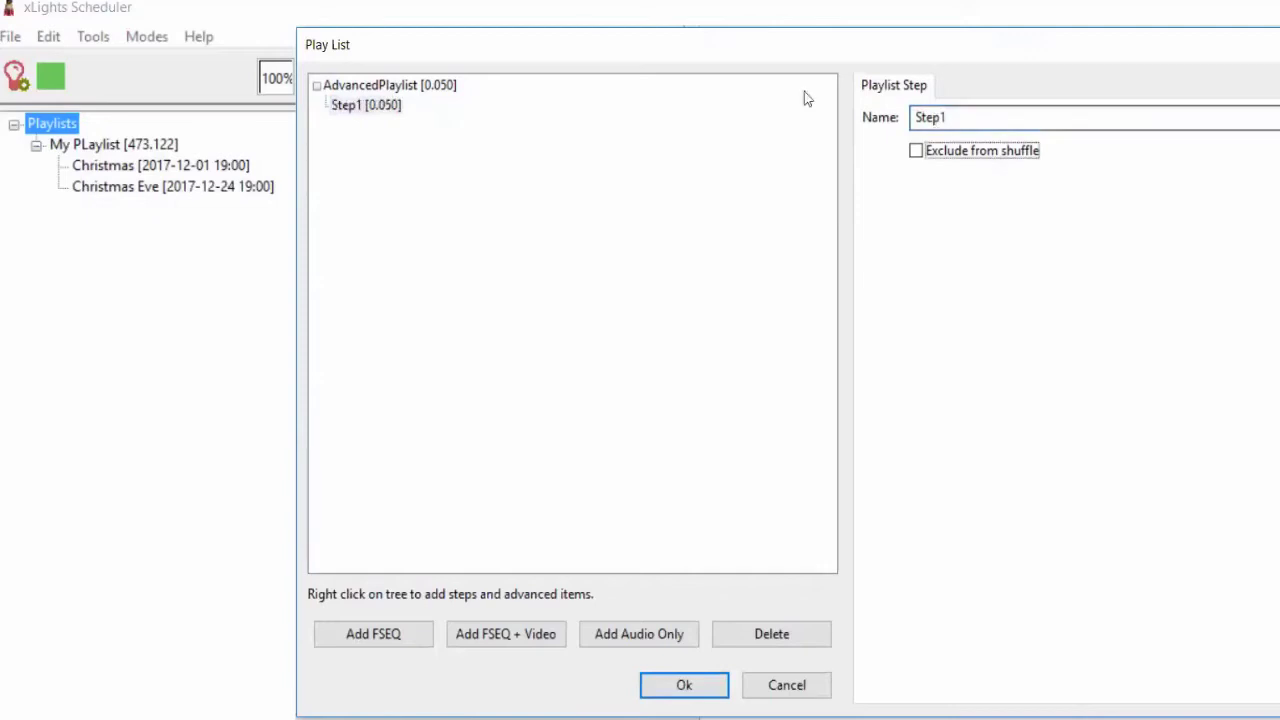
# Step: Add an FSEQ item to Step1 that plays 2 min animation.fseq from the mylights Home folder
pyautogui.rightClick(371, 109)
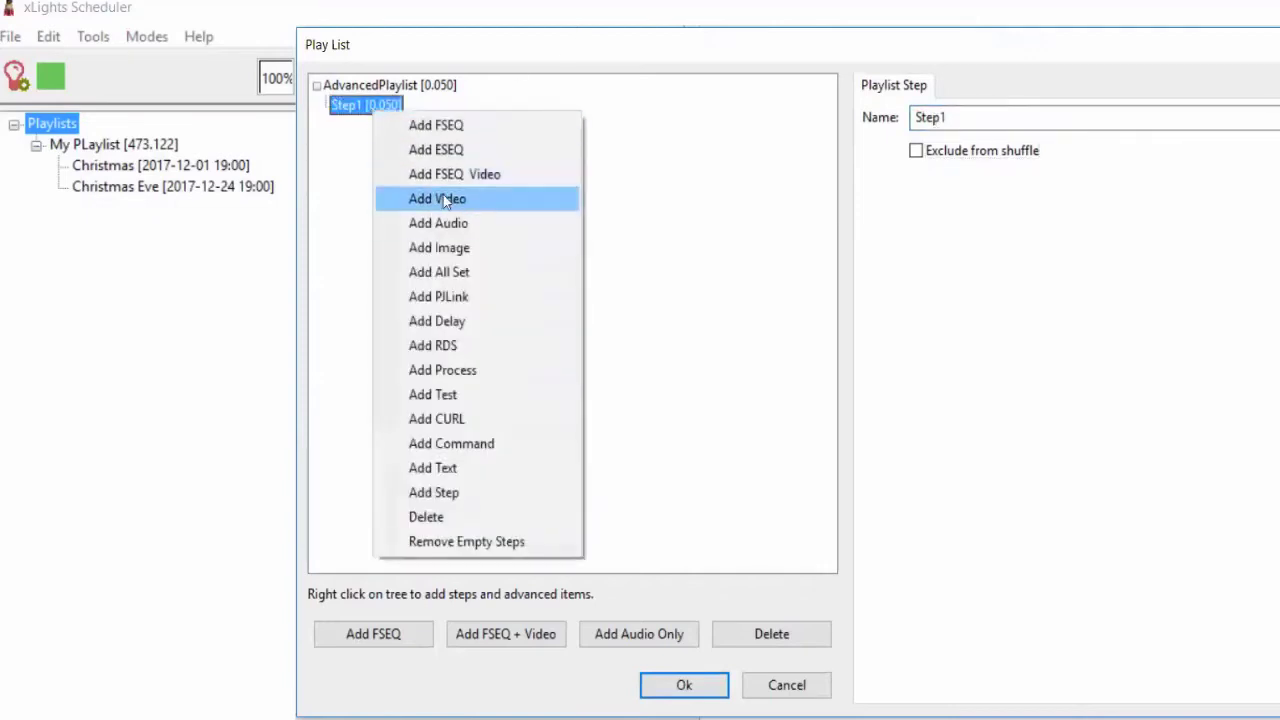
pyautogui.click(459, 127)
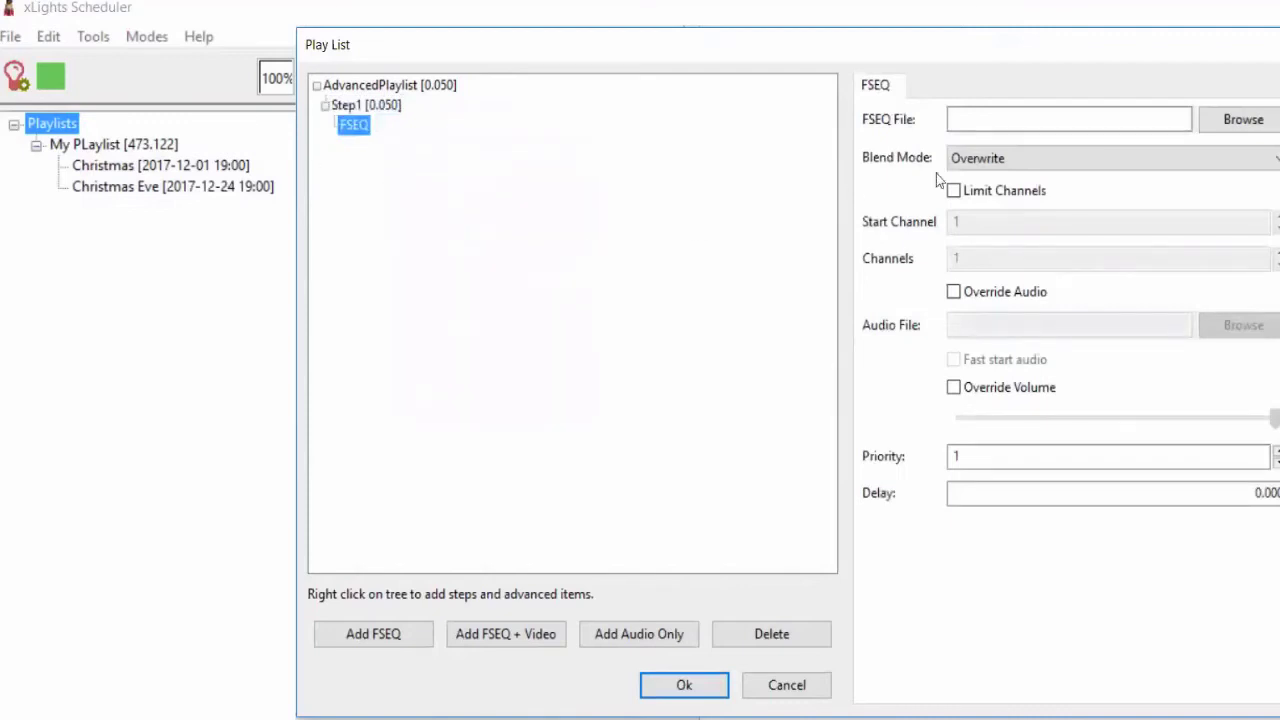
pyautogui.click(1222, 118)
pyautogui.click(462, 455)
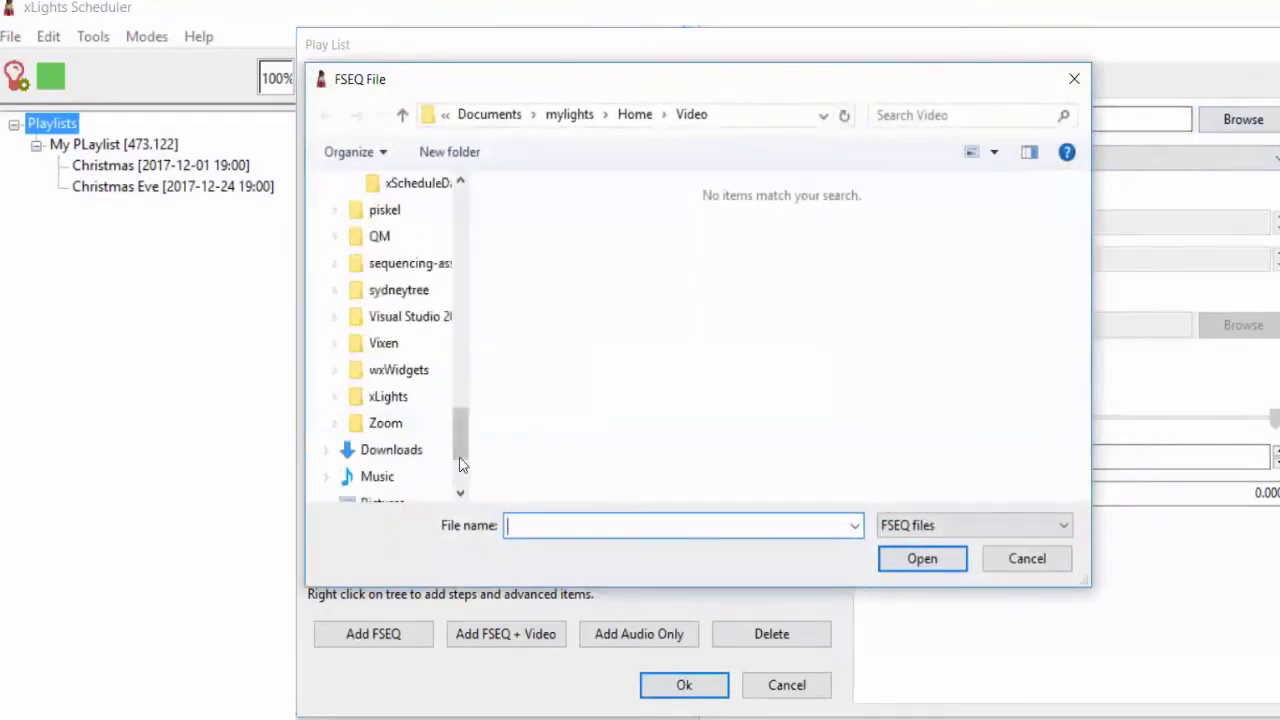
pyautogui.scroll(5, 462, 455)
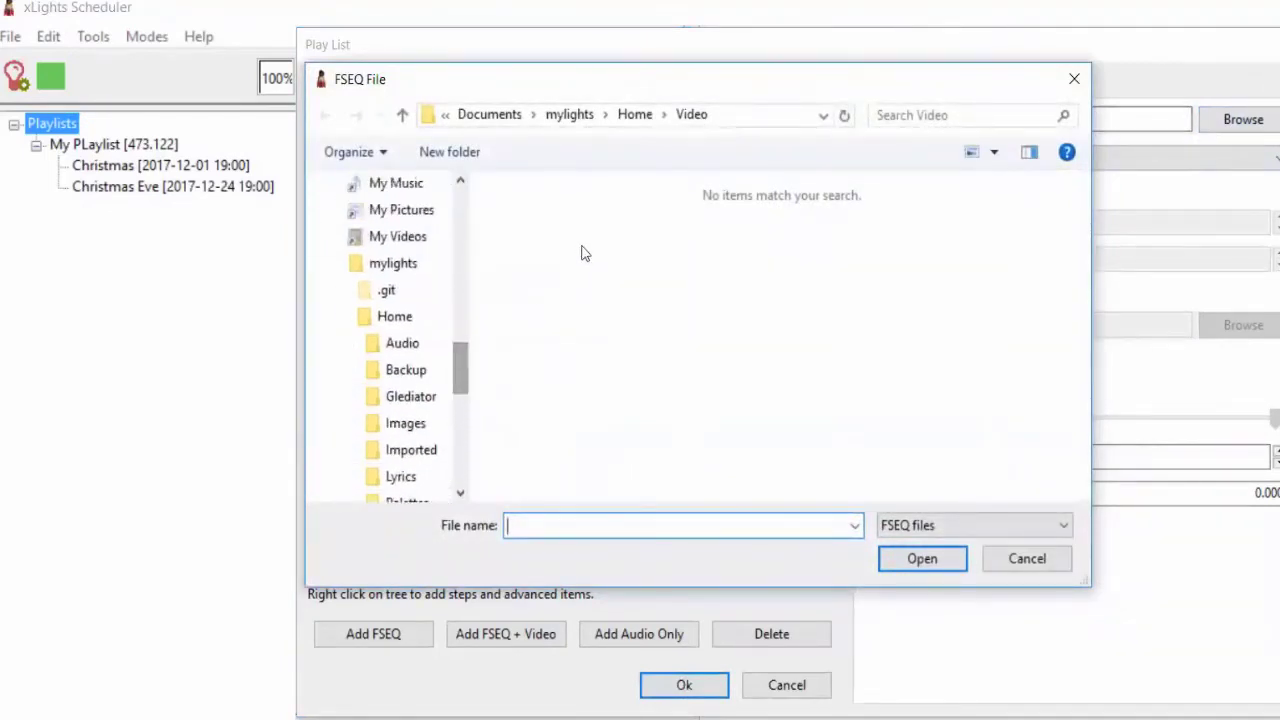
pyautogui.click(636, 114)
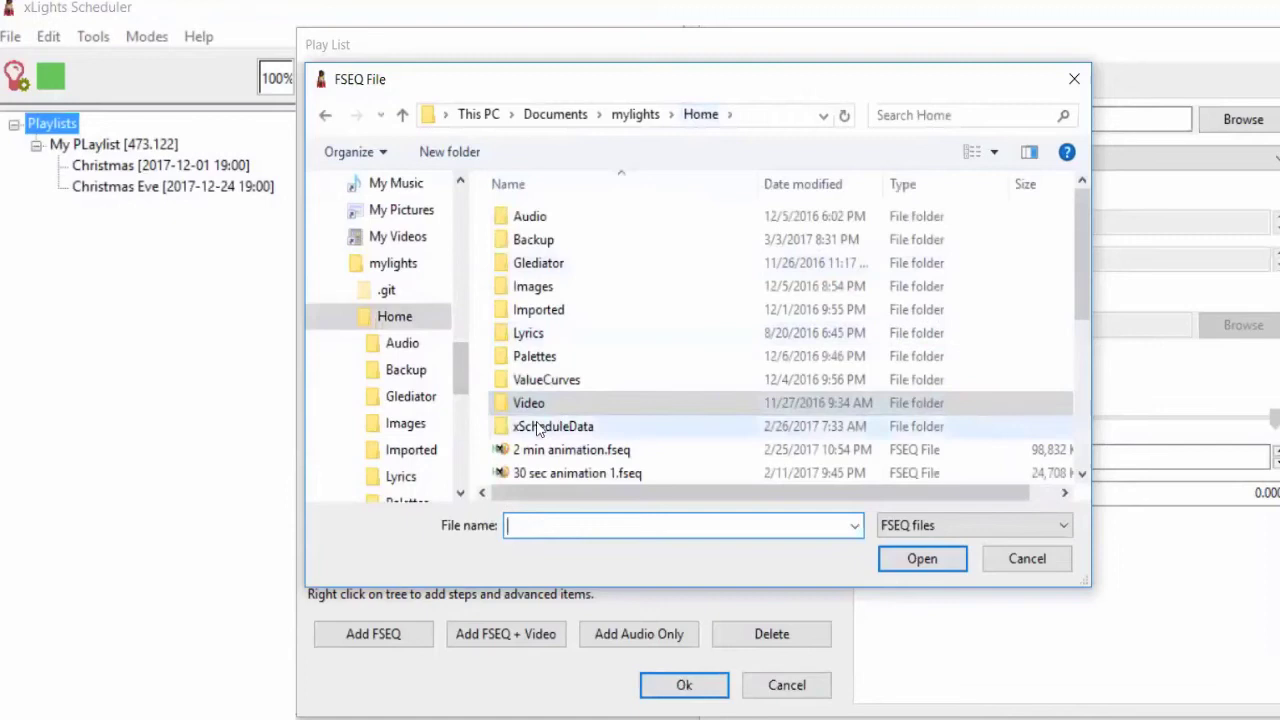
pyautogui.doubleClick(543, 448)
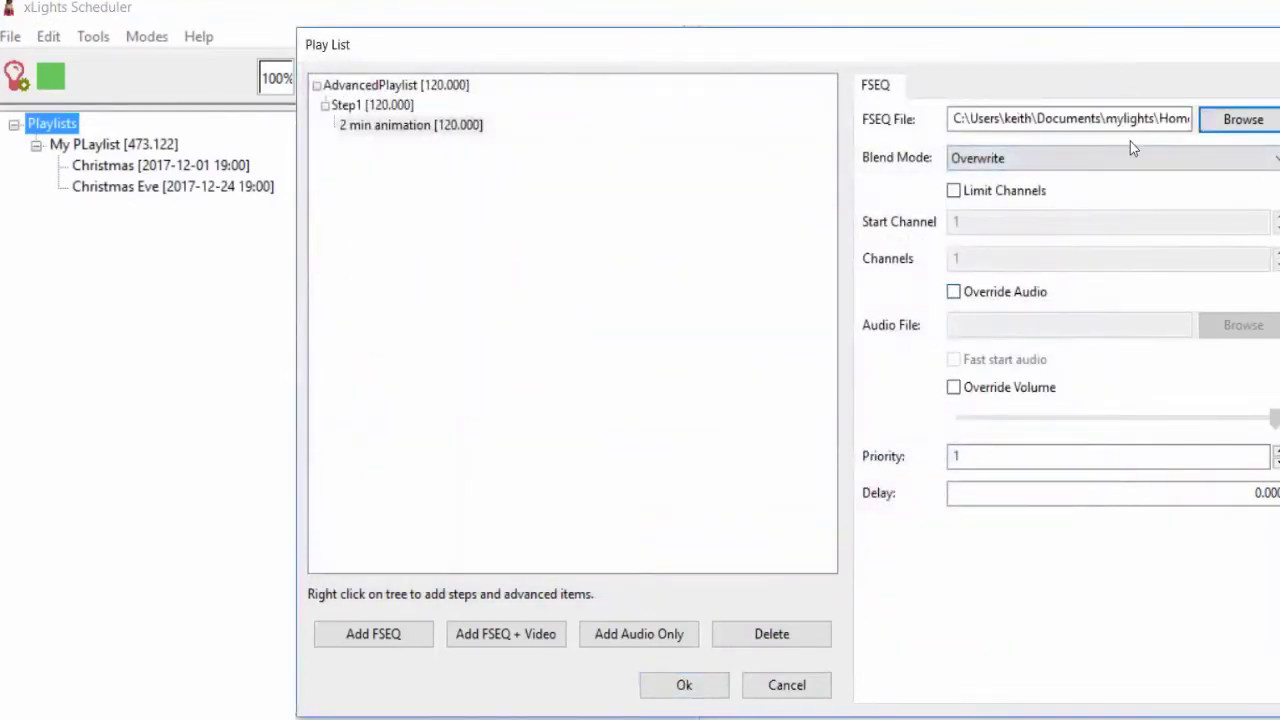
pyautogui.click(1047, 455)
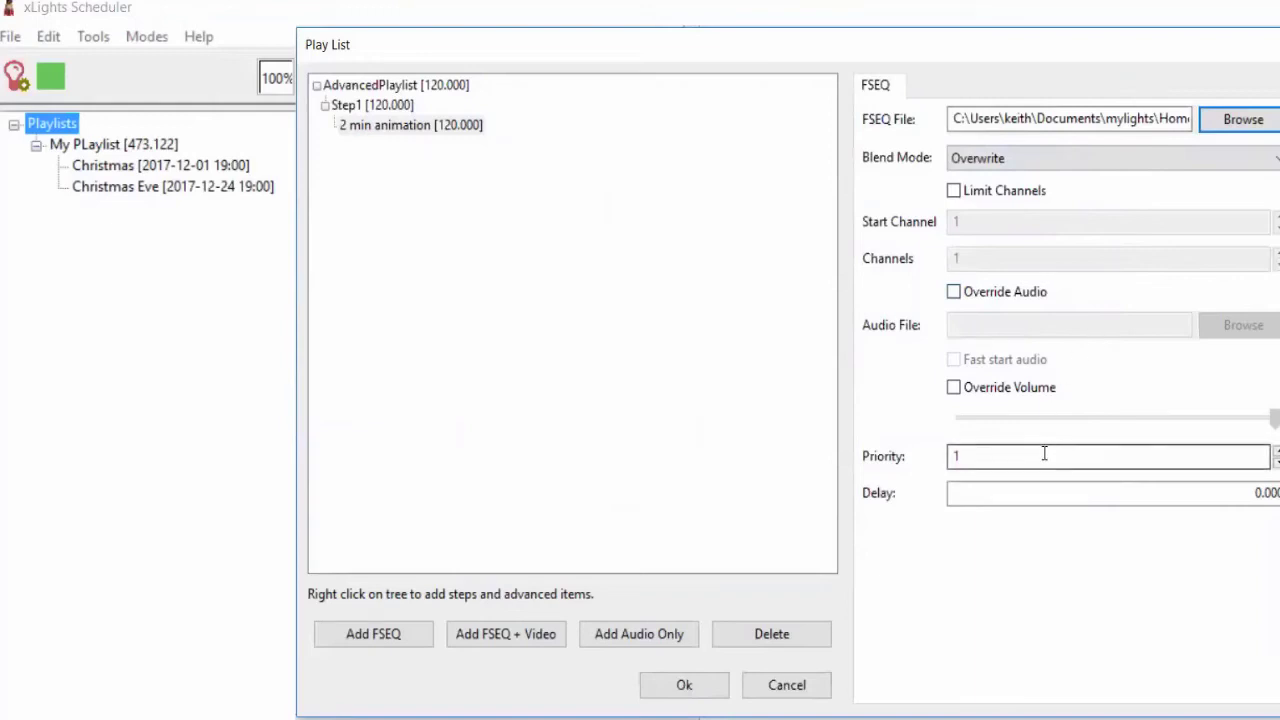
# Step: Add a second FSEQ item to Step1 and set its priority to 7
pyautogui.click(378, 108)
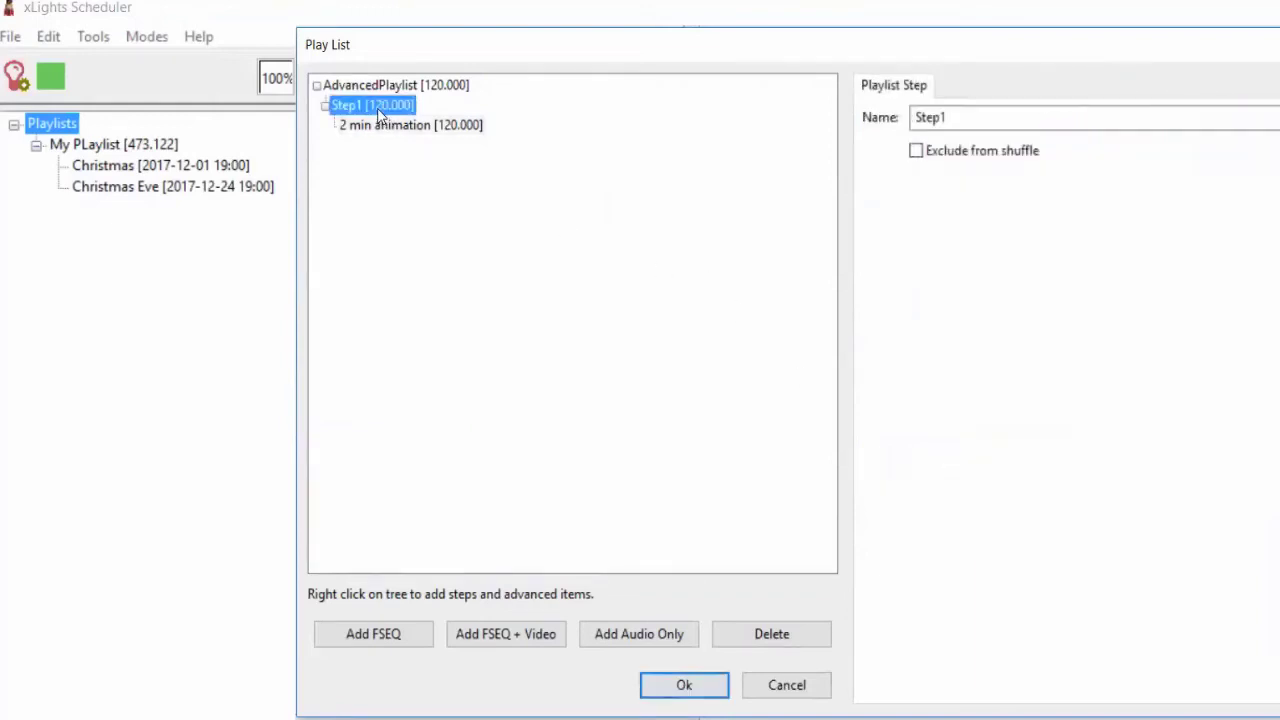
pyautogui.rightClick(378, 109)
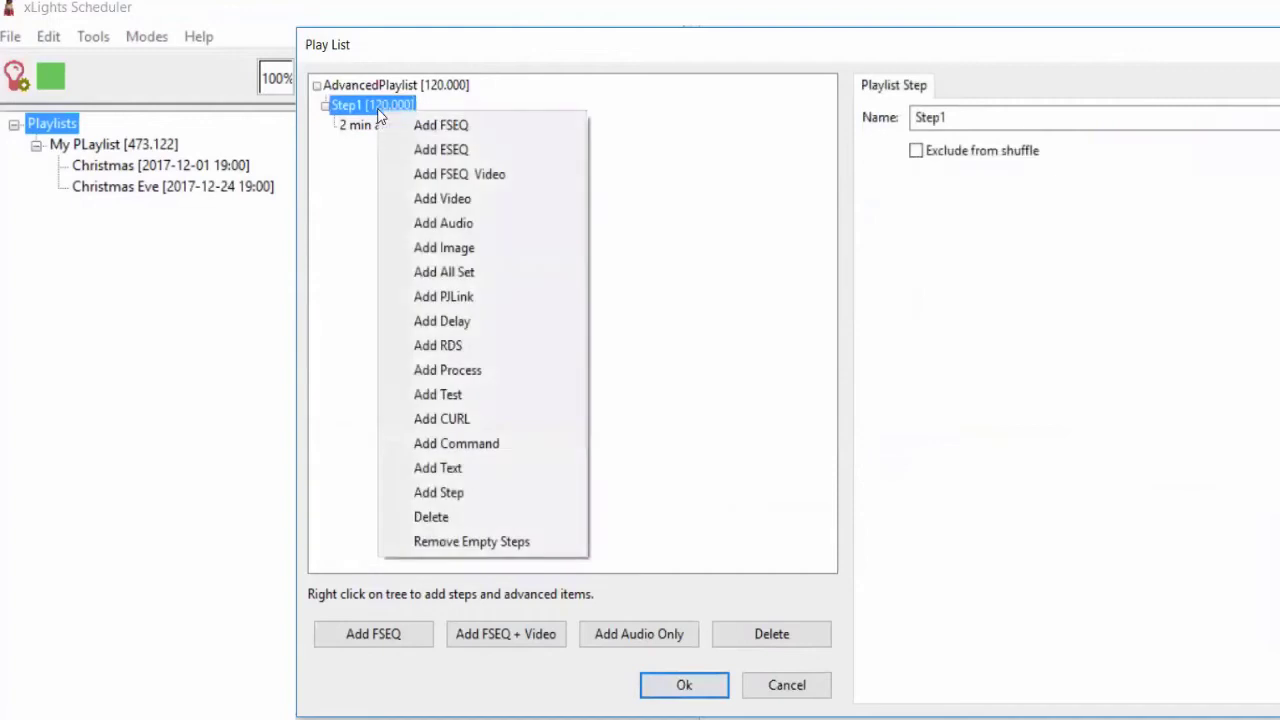
pyautogui.click(439, 126)
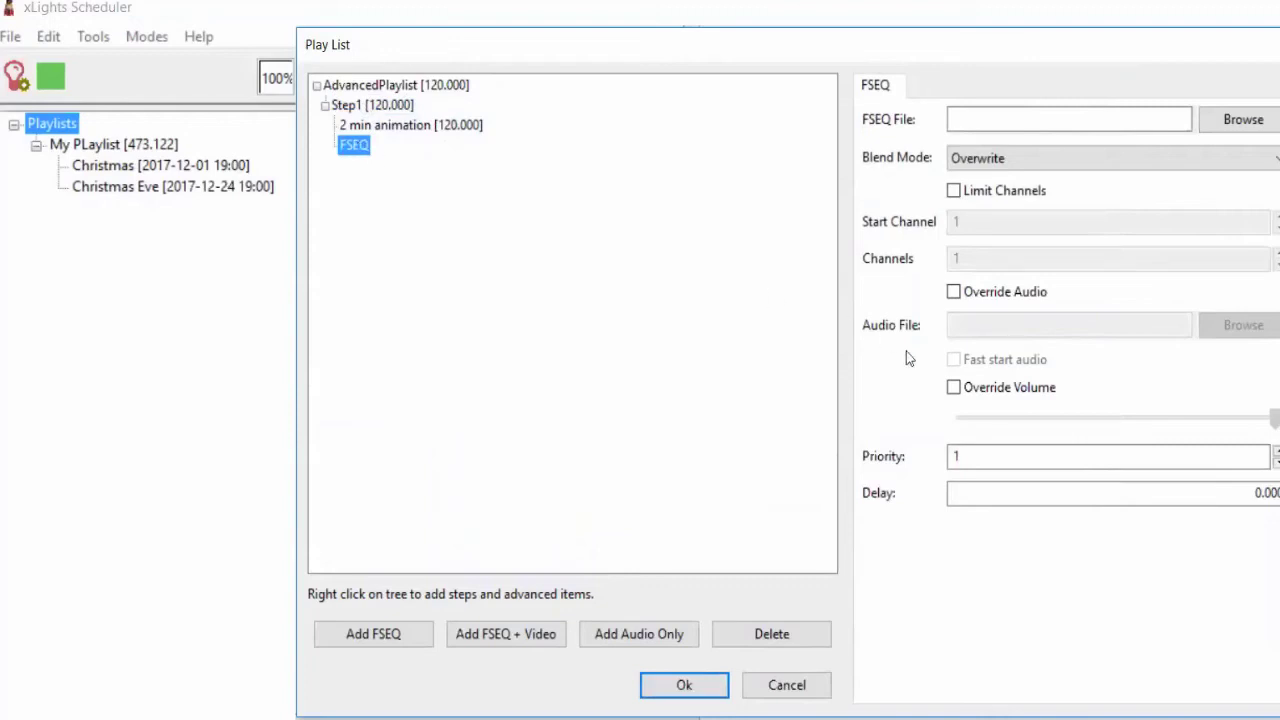
pyautogui.click(1276, 451)
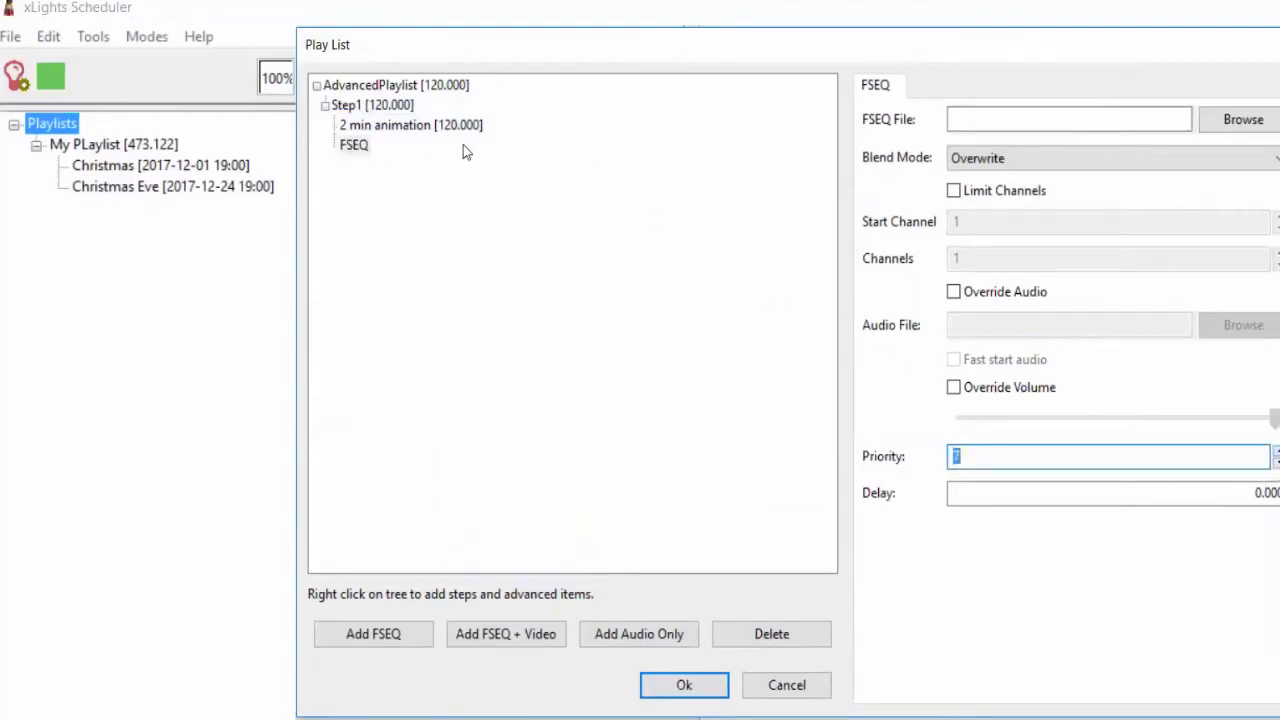
pyautogui.click(451, 123)
pyautogui.click(364, 142)
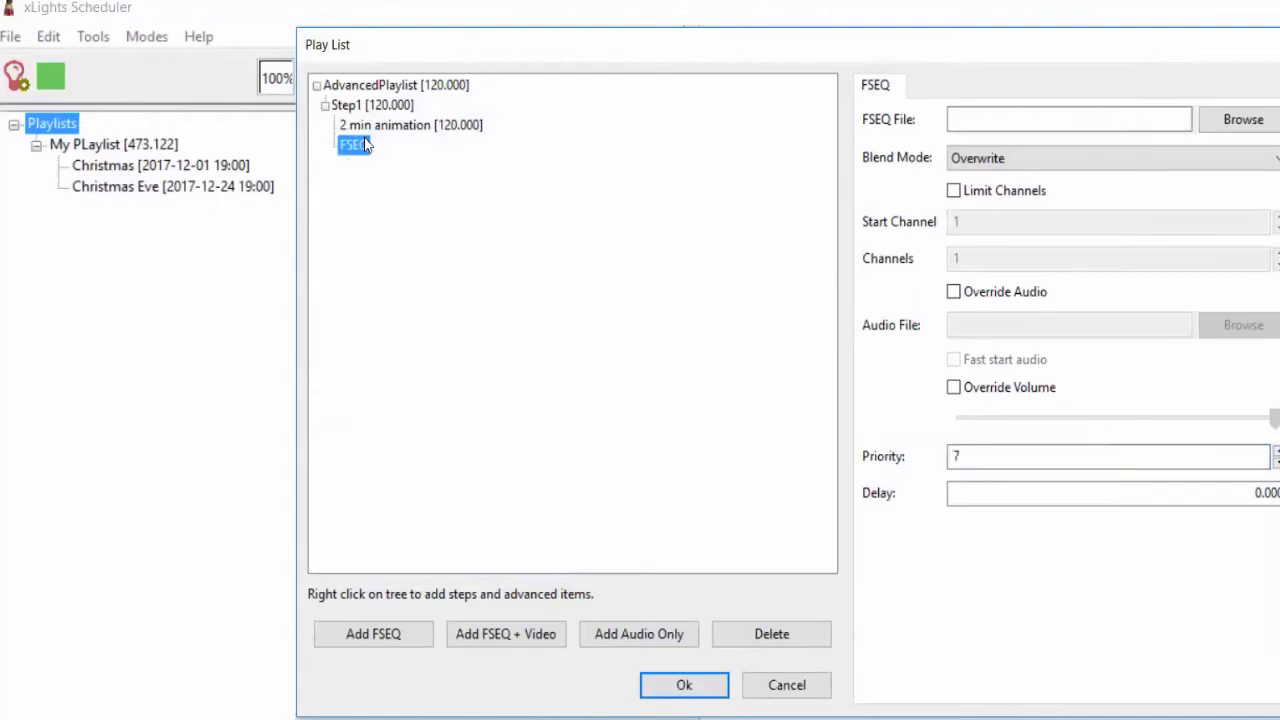
# Step: Assign 30 sec animation 1.fseq from the Home folder to the second FSEQ item
pyautogui.click(1243, 119)
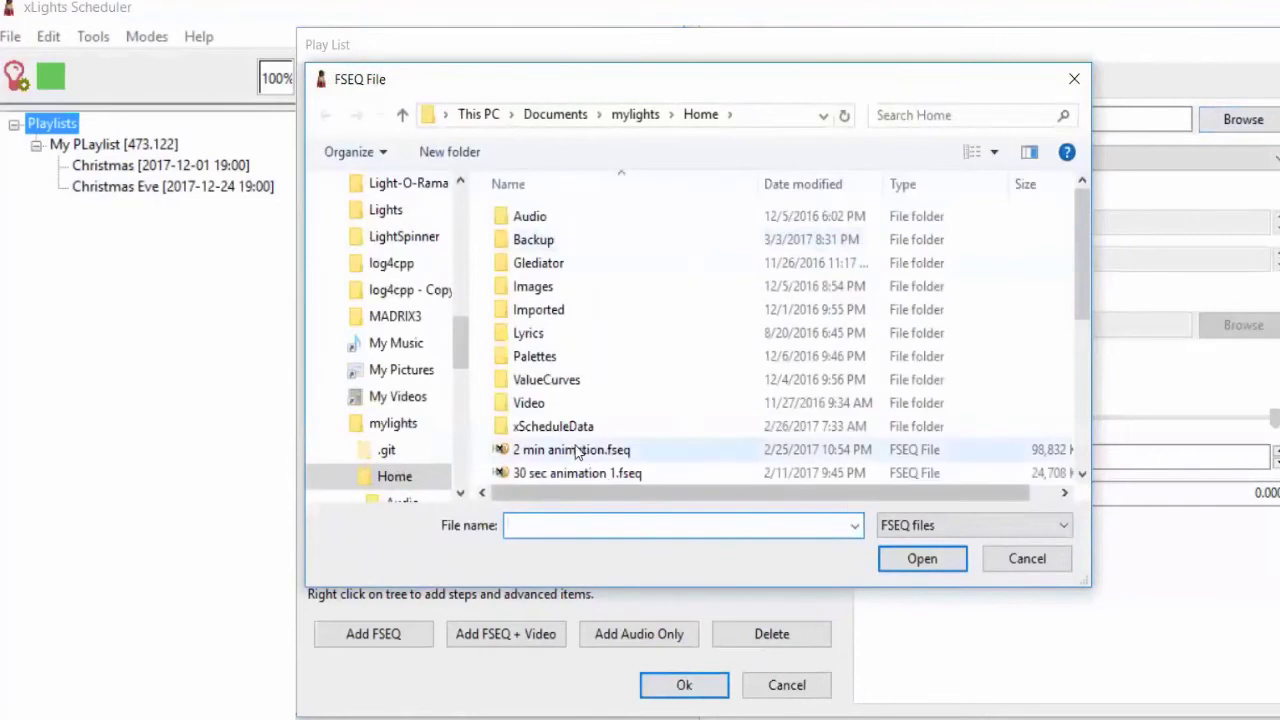
pyautogui.click(560, 473)
pyautogui.click(926, 560)
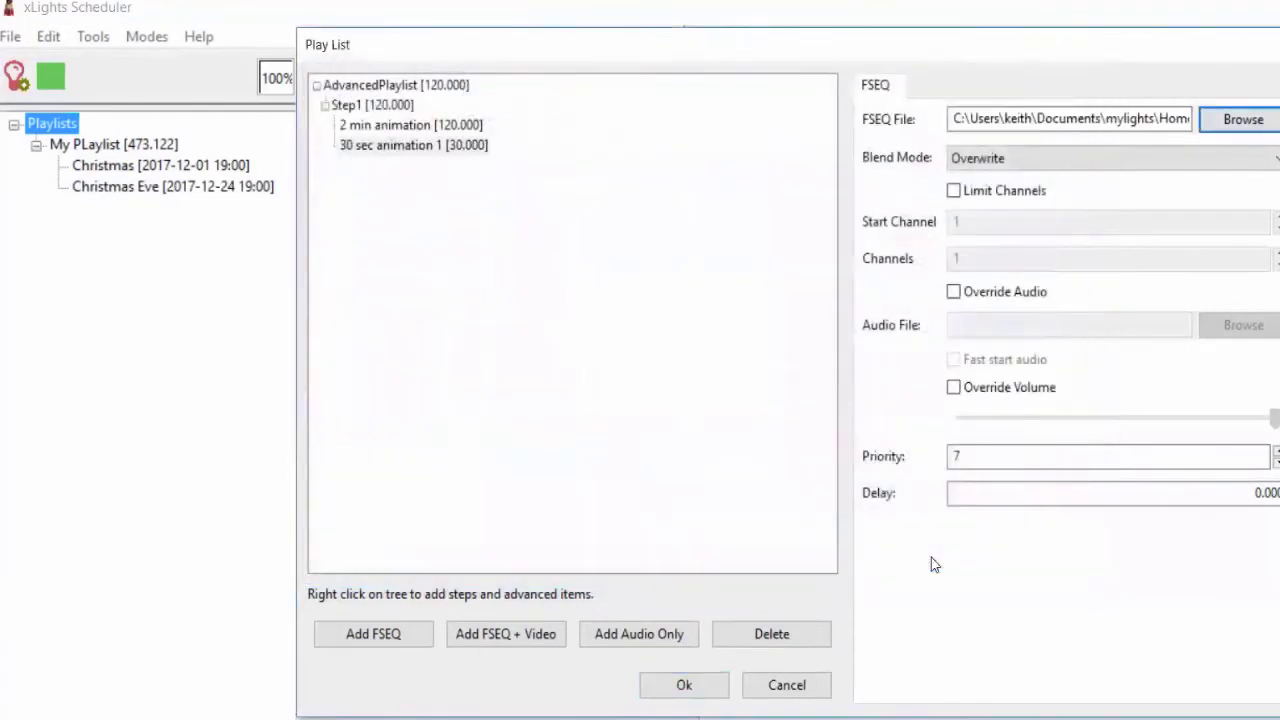
# Step: Limit the 30 sec animation 1 item's channels, with start channel 1000 and 1000 channels
pyautogui.click(964, 193)
pyautogui.doubleClick(962, 222)
pyautogui.write('1000')
pyautogui.click(955, 259)
pyautogui.write('10')
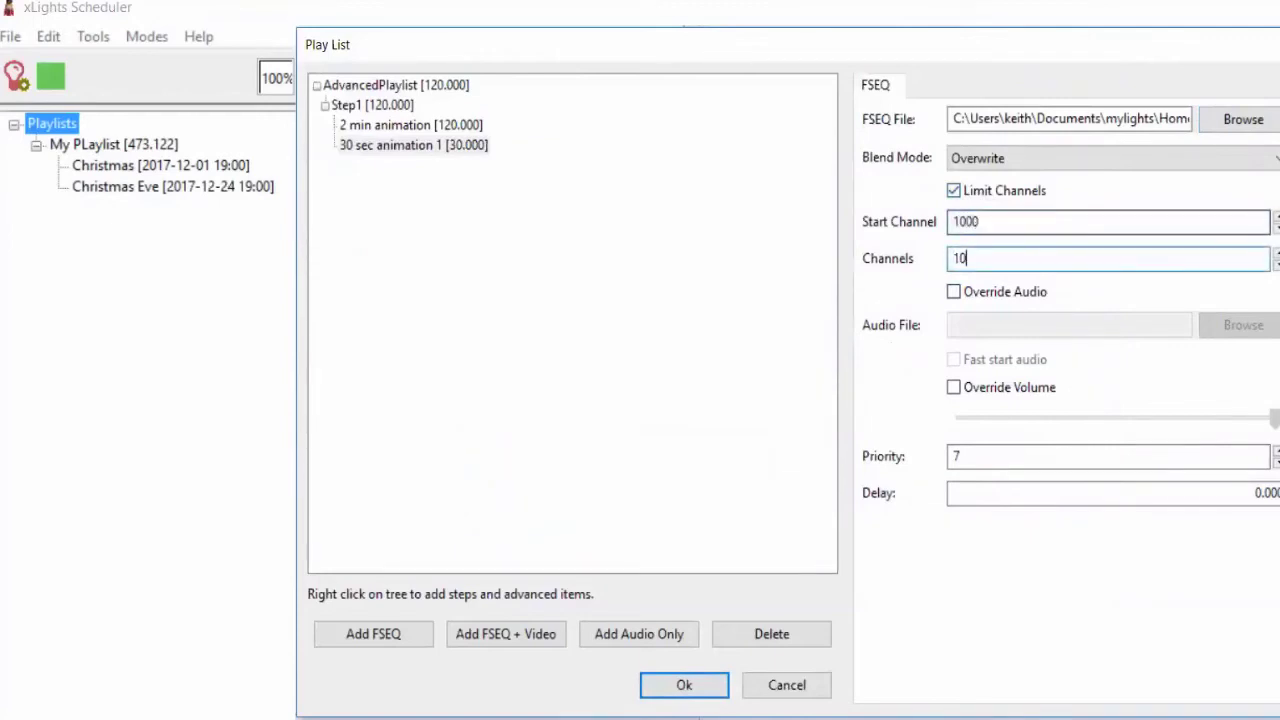
pyautogui.press('Tab')
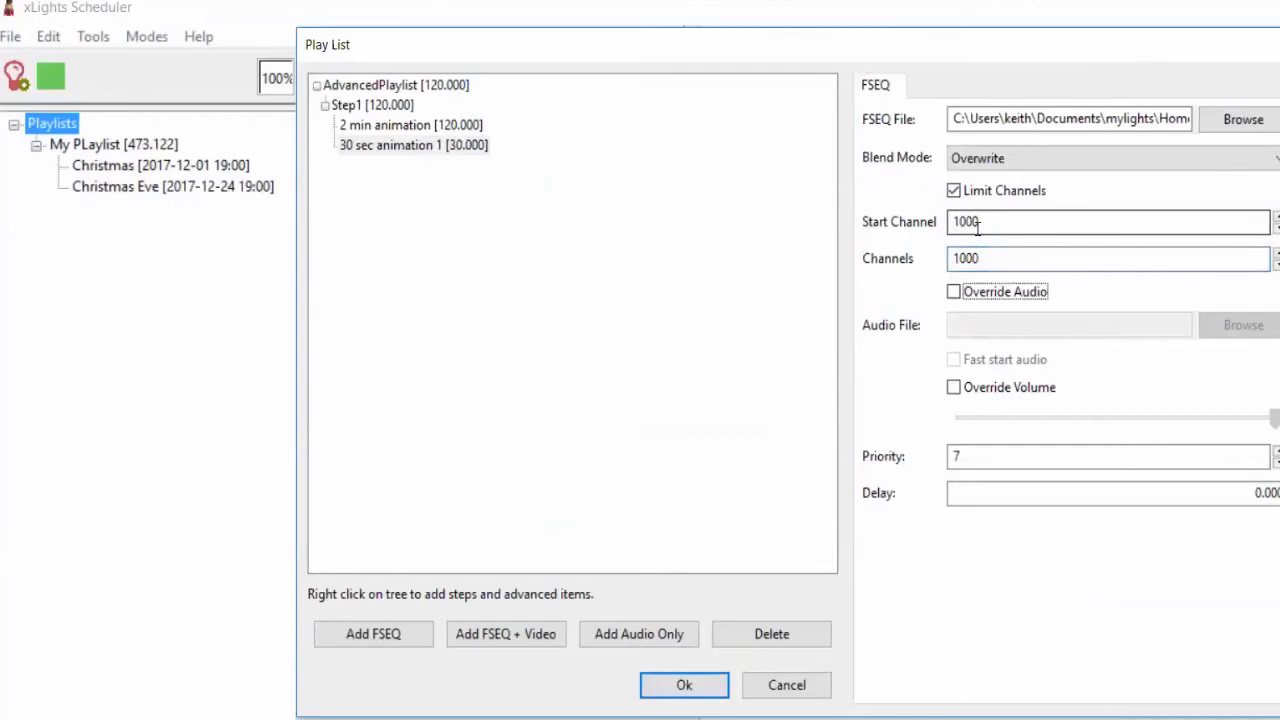
# Step: Compare the settings of both FSEQ items in Step1 and review the blend modes available for 30 sec animation 1
pyautogui.click(366, 132)
pyautogui.click(371, 145)
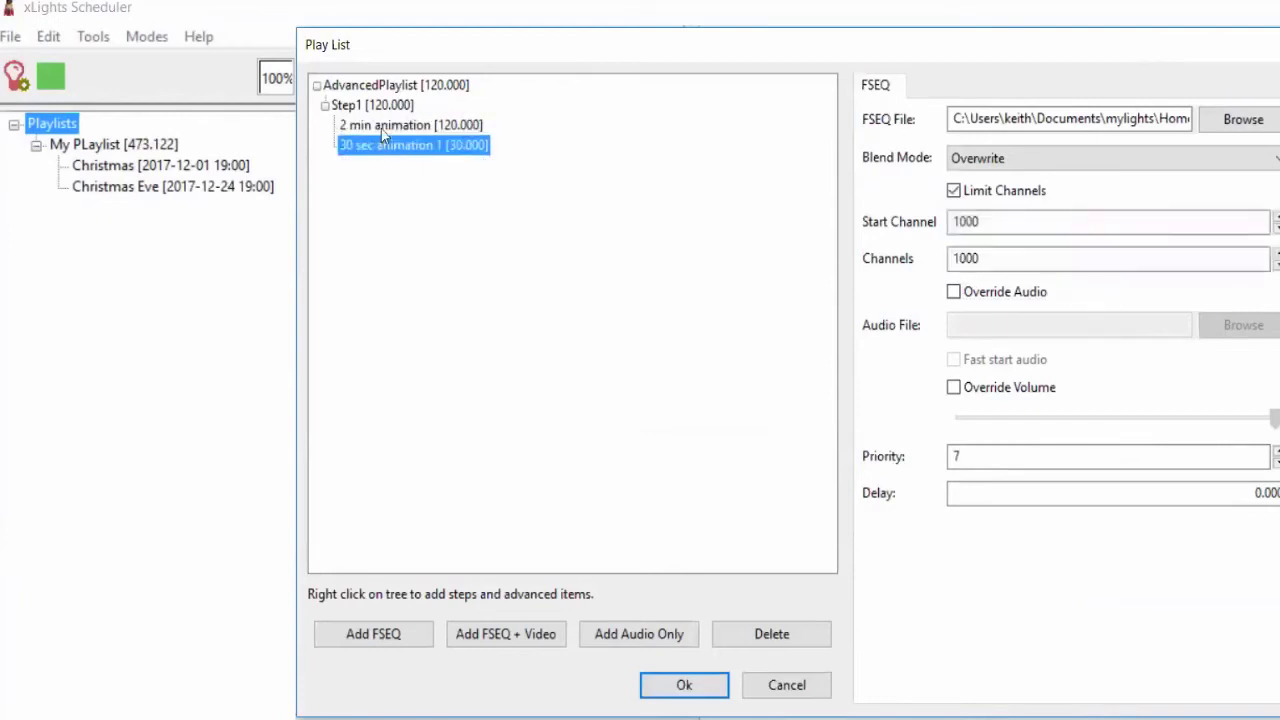
pyautogui.click(381, 126)
pyautogui.click(376, 145)
pyautogui.click(1023, 157)
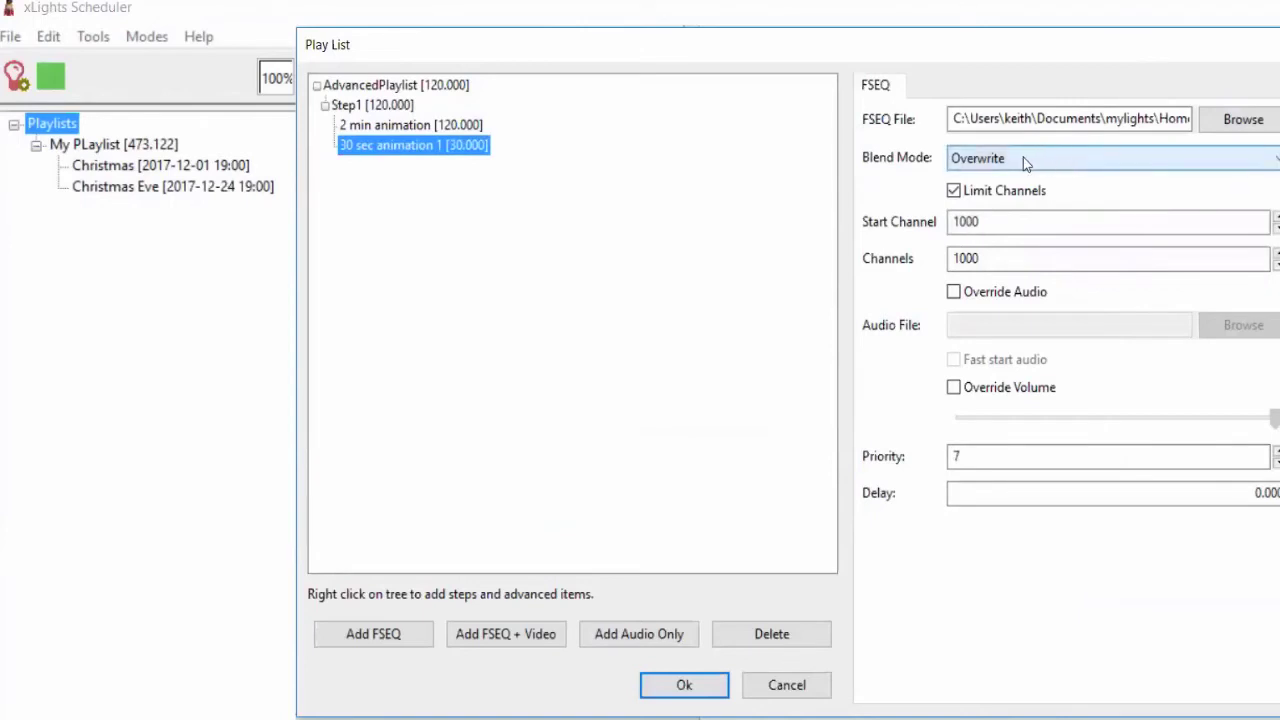
pyautogui.click(966, 222)
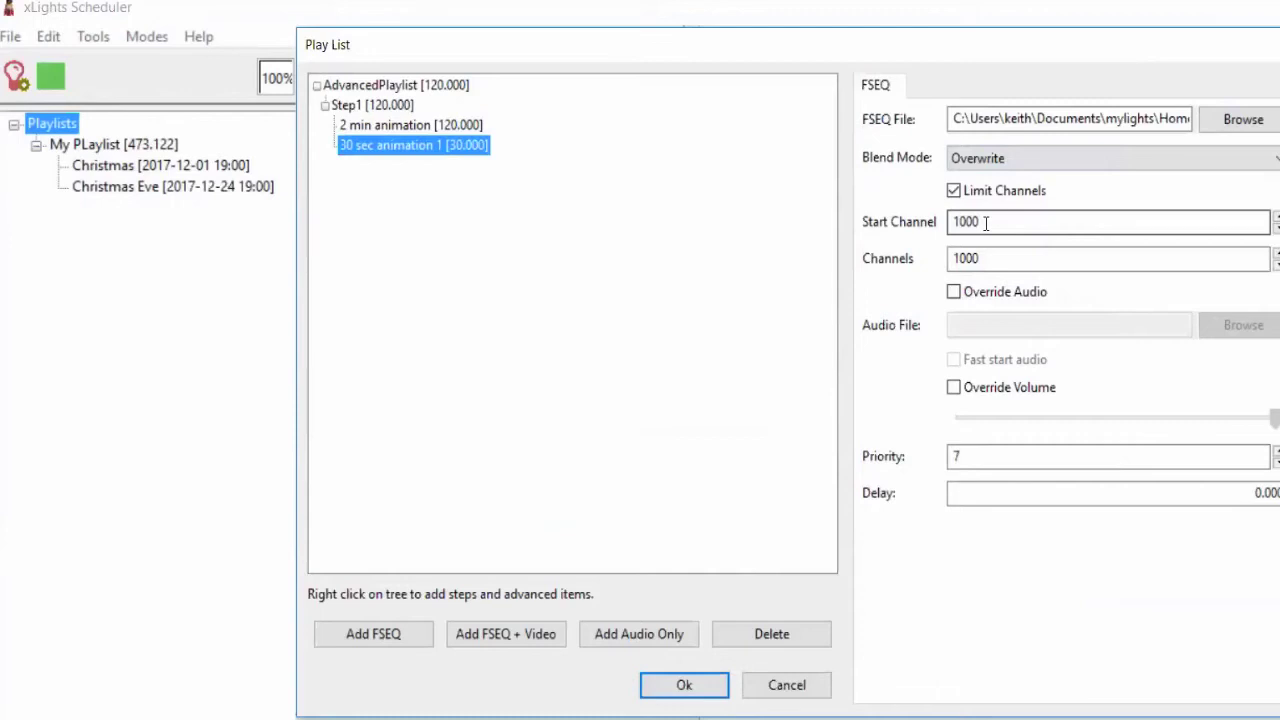
pyautogui.click(1043, 162)
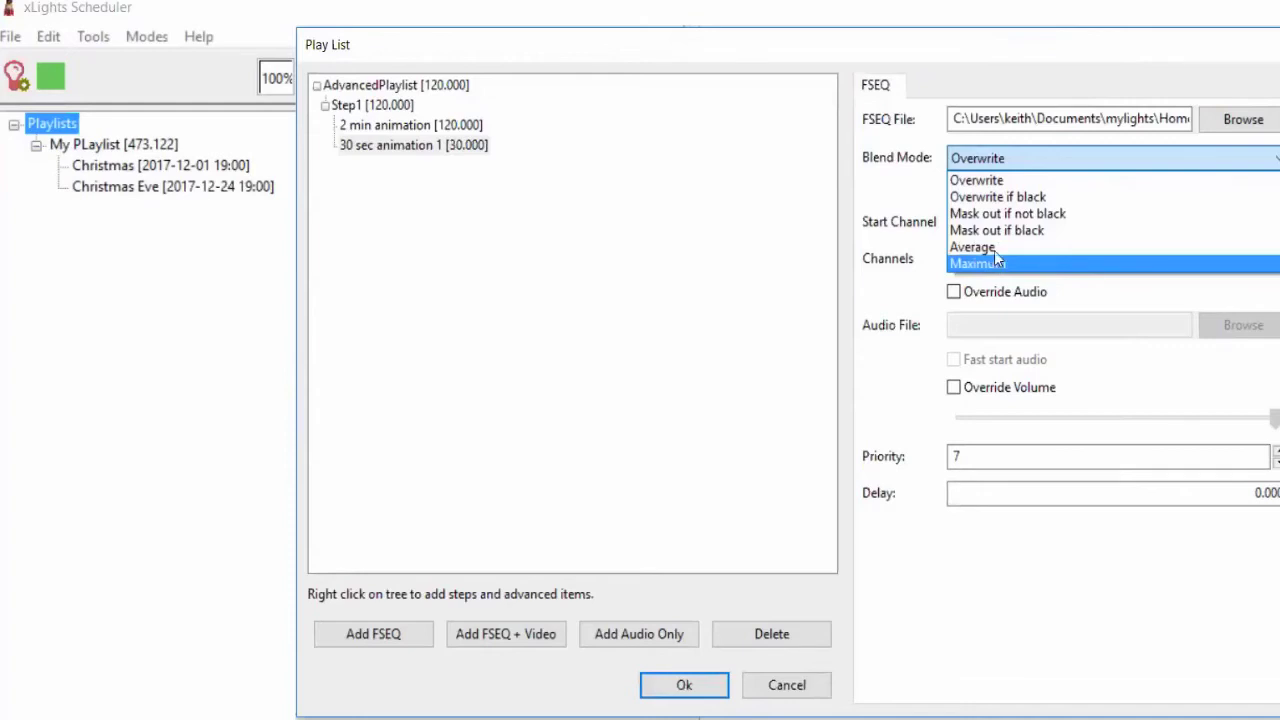
pyautogui.click(994, 156)
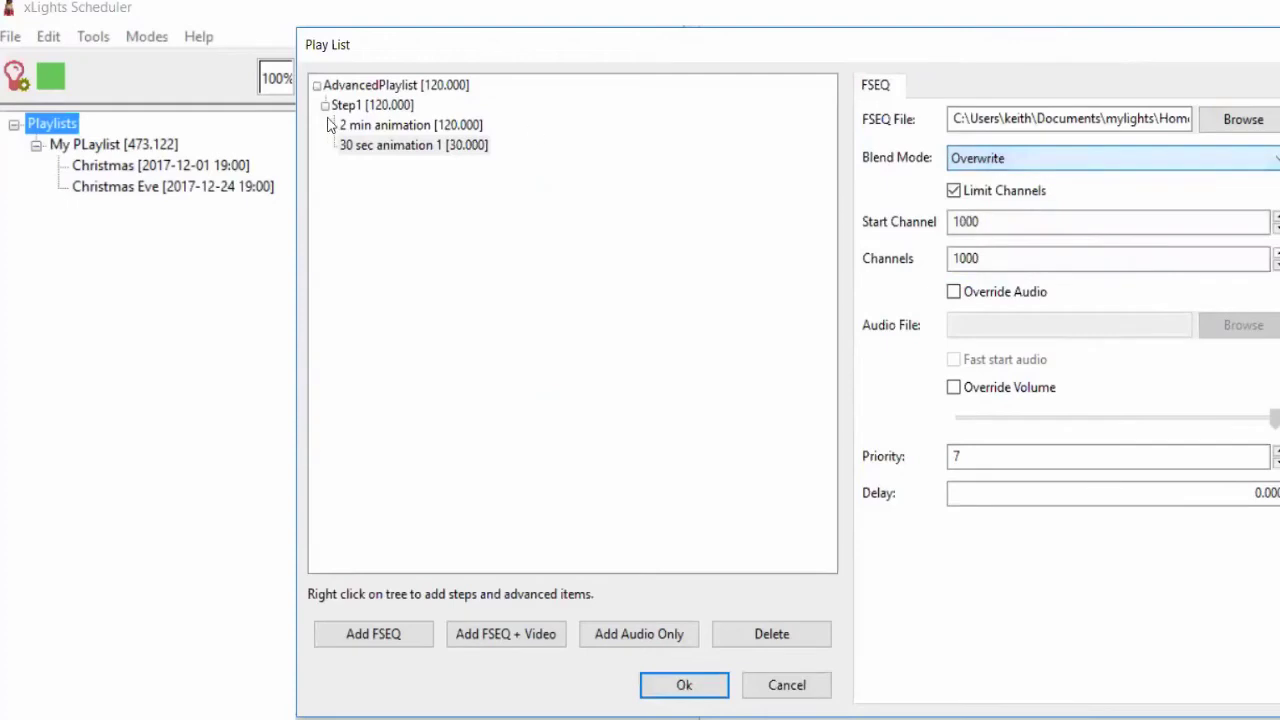
# Step: Add an ESEQ item to Step1
pyautogui.rightClick(398, 110)
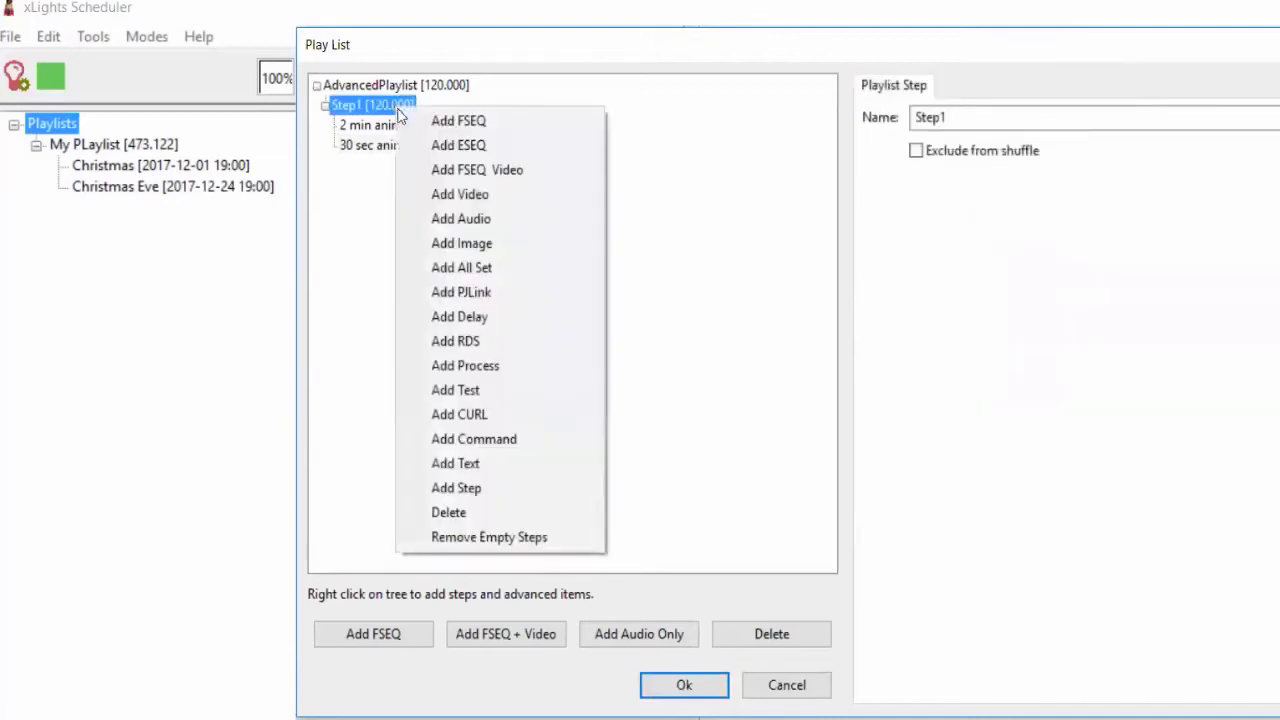
pyautogui.click(474, 152)
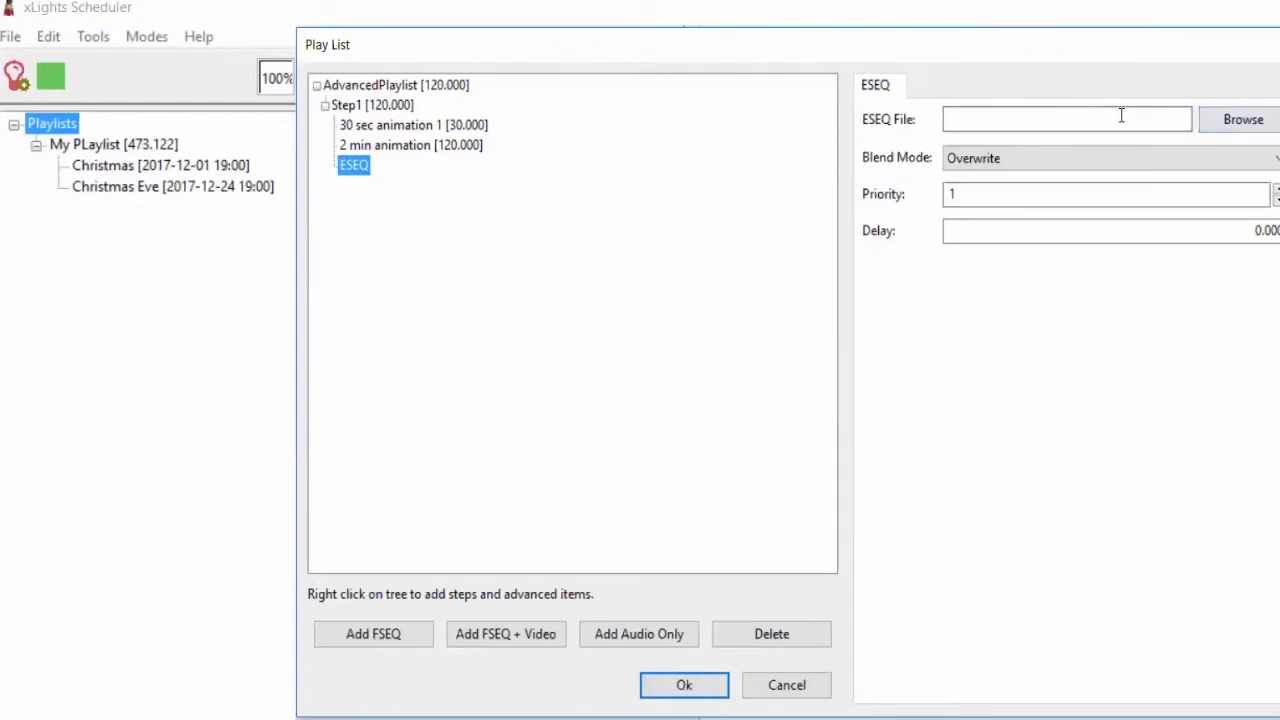
# Step: Switch to xLights and open the 30 sec animation 1 sequence from the Home folder
pyautogui.hotkey('alt', 'Tab')
pyautogui.hotkey('alt', 'Tab')
pyautogui.hotkey('alt', 'Tab')
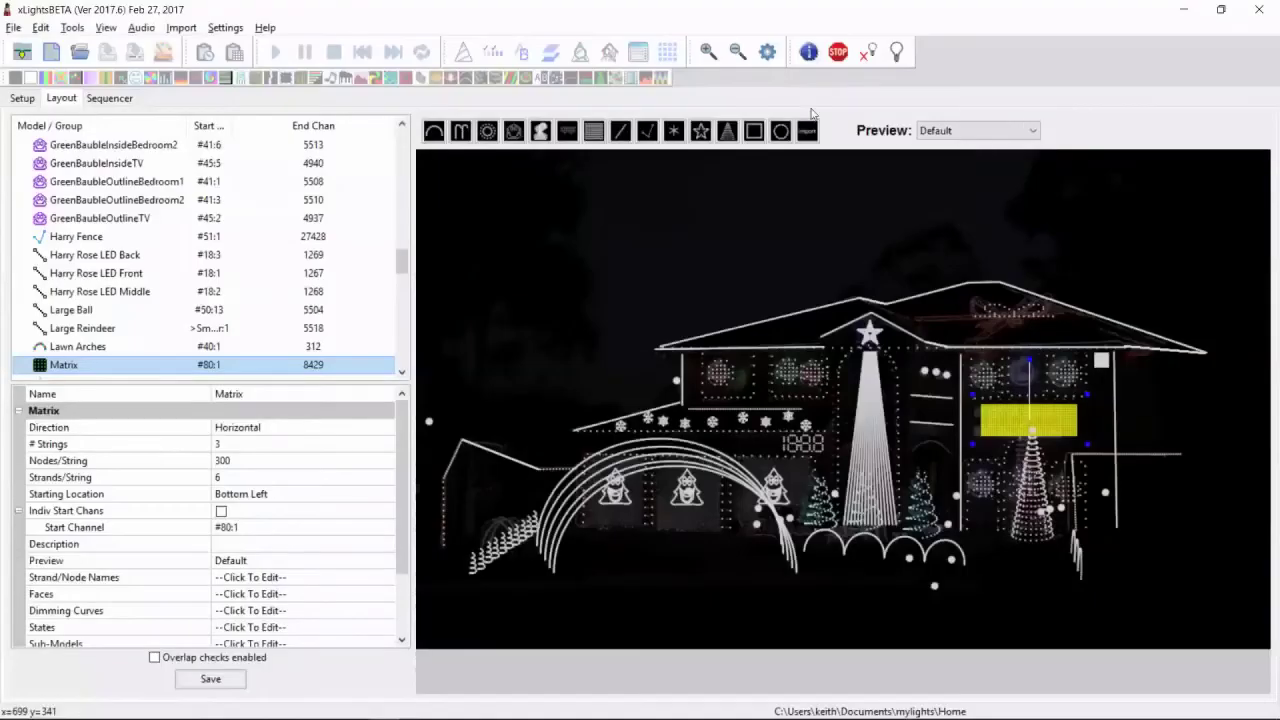
pyautogui.click(80, 55)
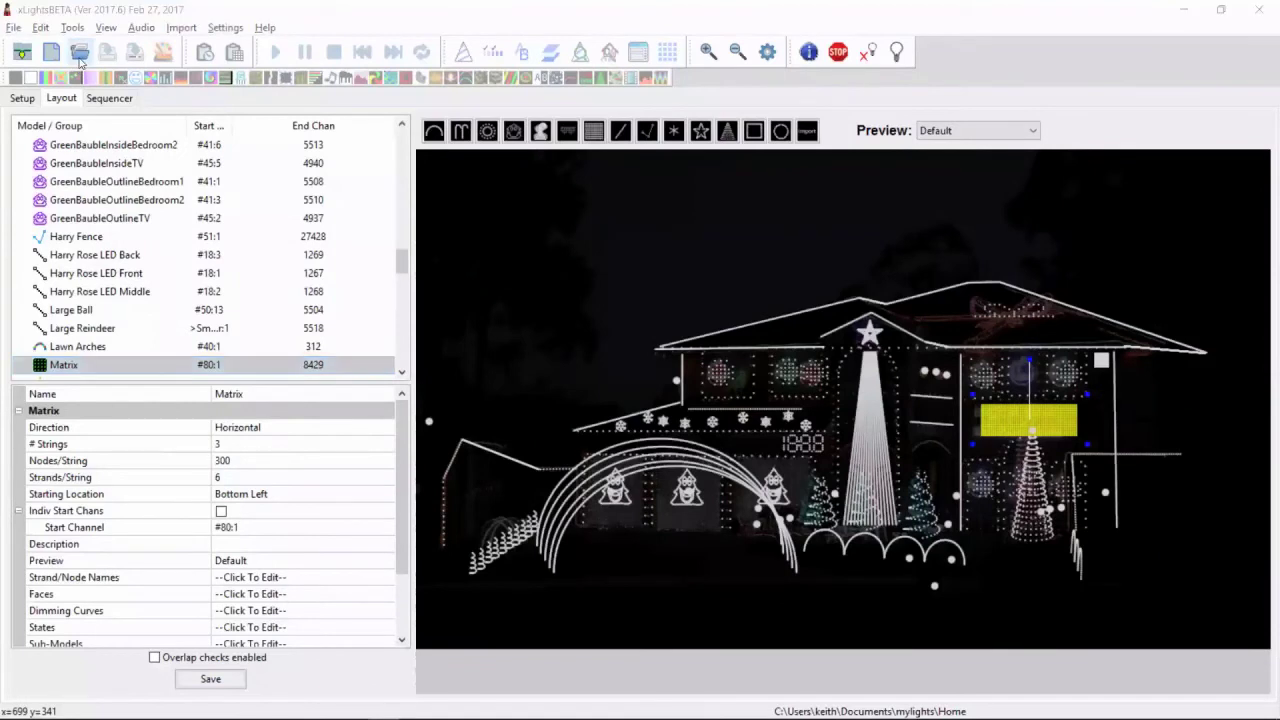
pyautogui.doubleClick(228, 344)
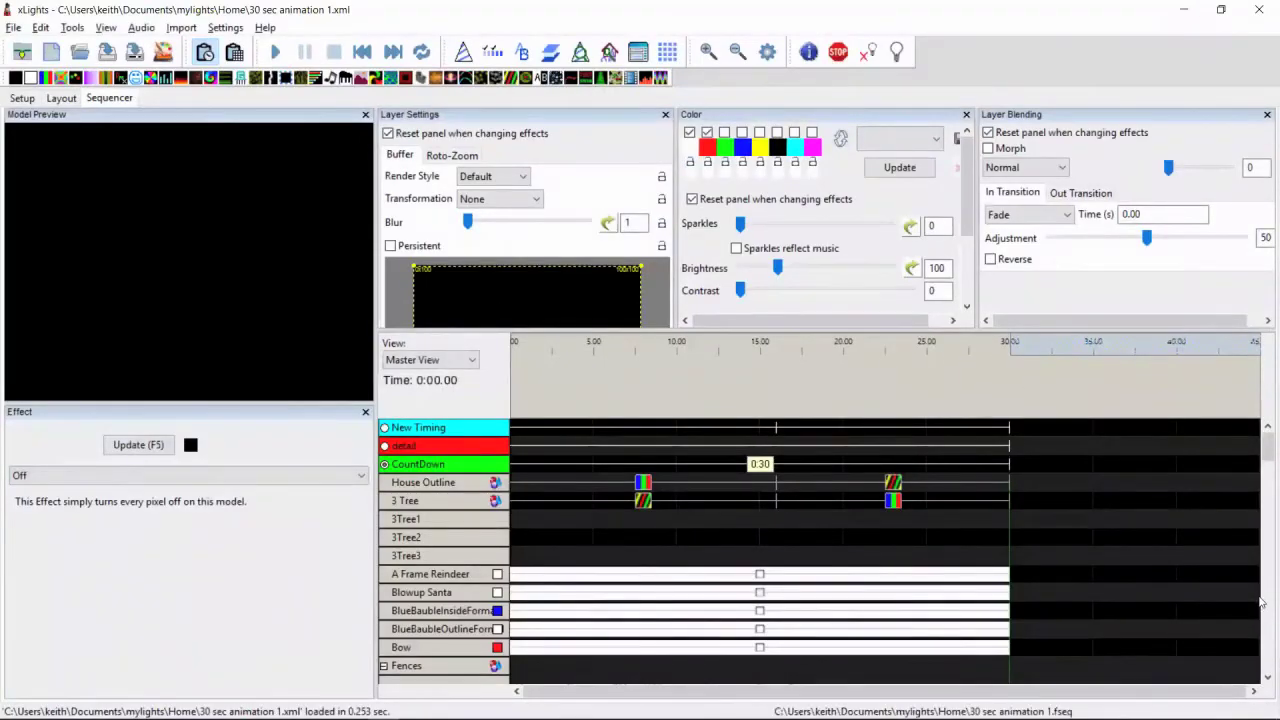
# Step: Export the P10 model from the sequence as a Falcon Pi Sub sequence (*.eseq) with the file name P10
pyautogui.scroll(-5, 1262, 617)
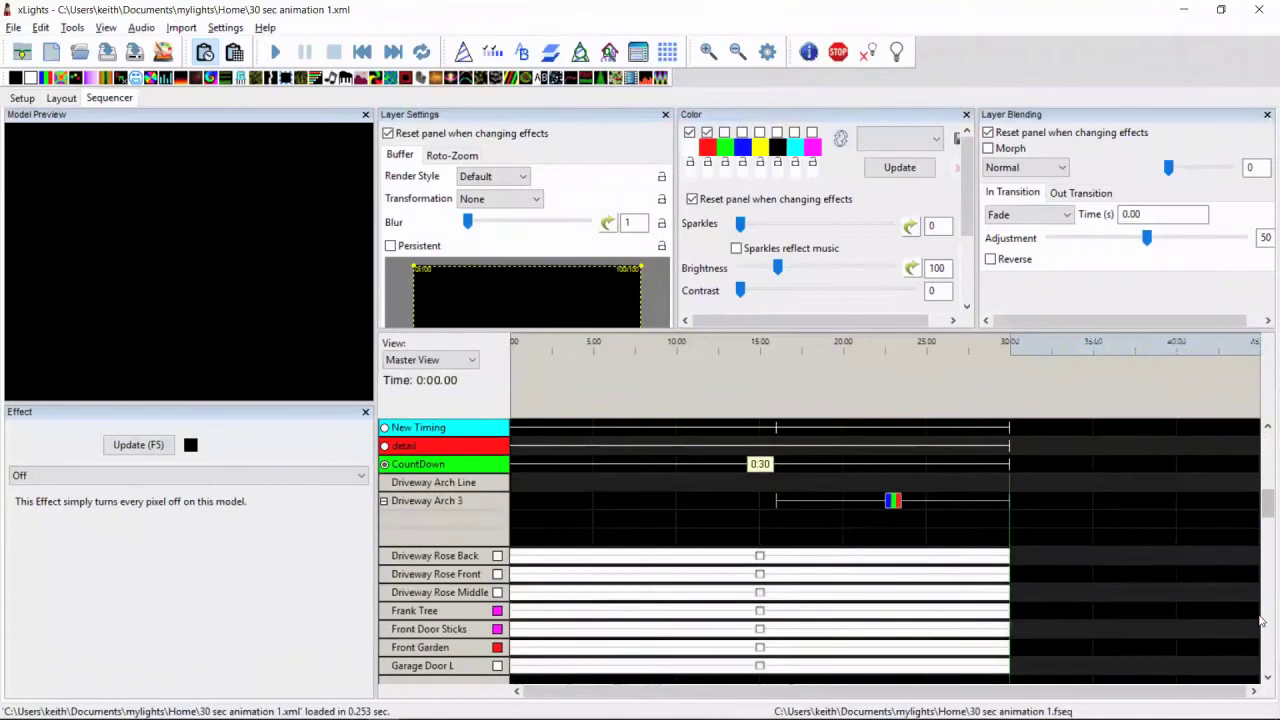
pyautogui.scroll(-6, 1262, 620)
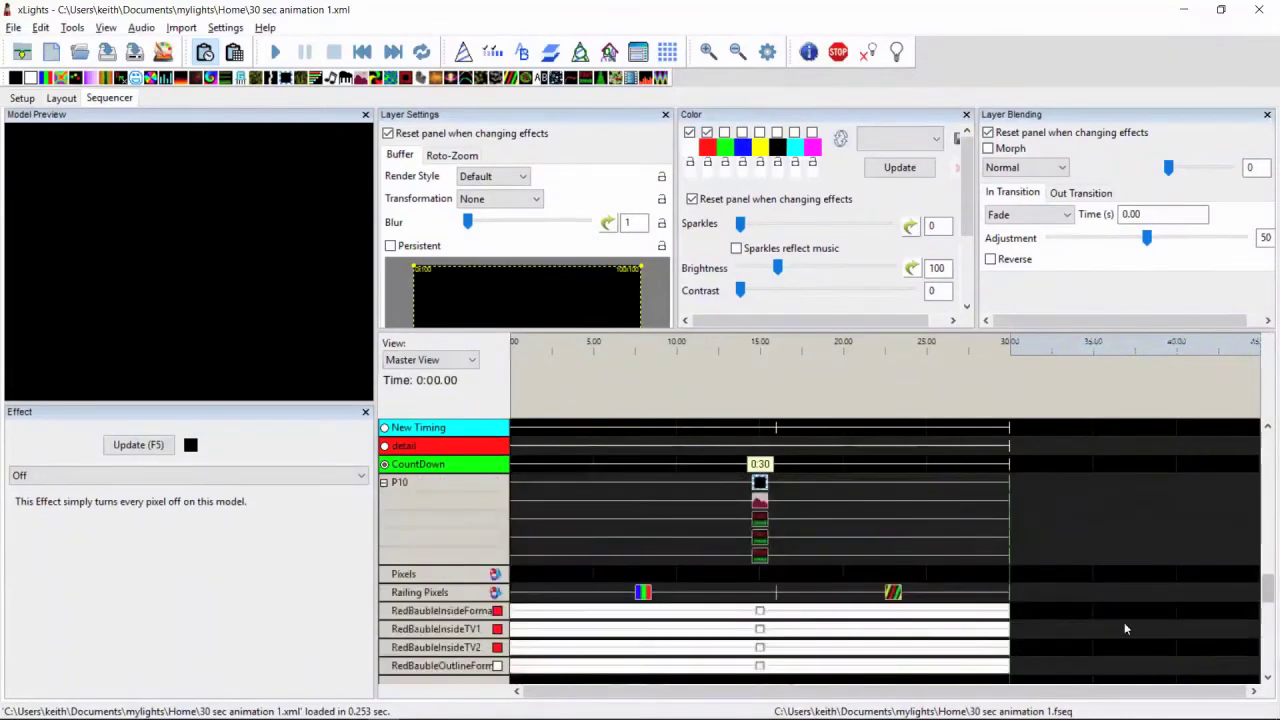
pyautogui.rightClick(425, 485)
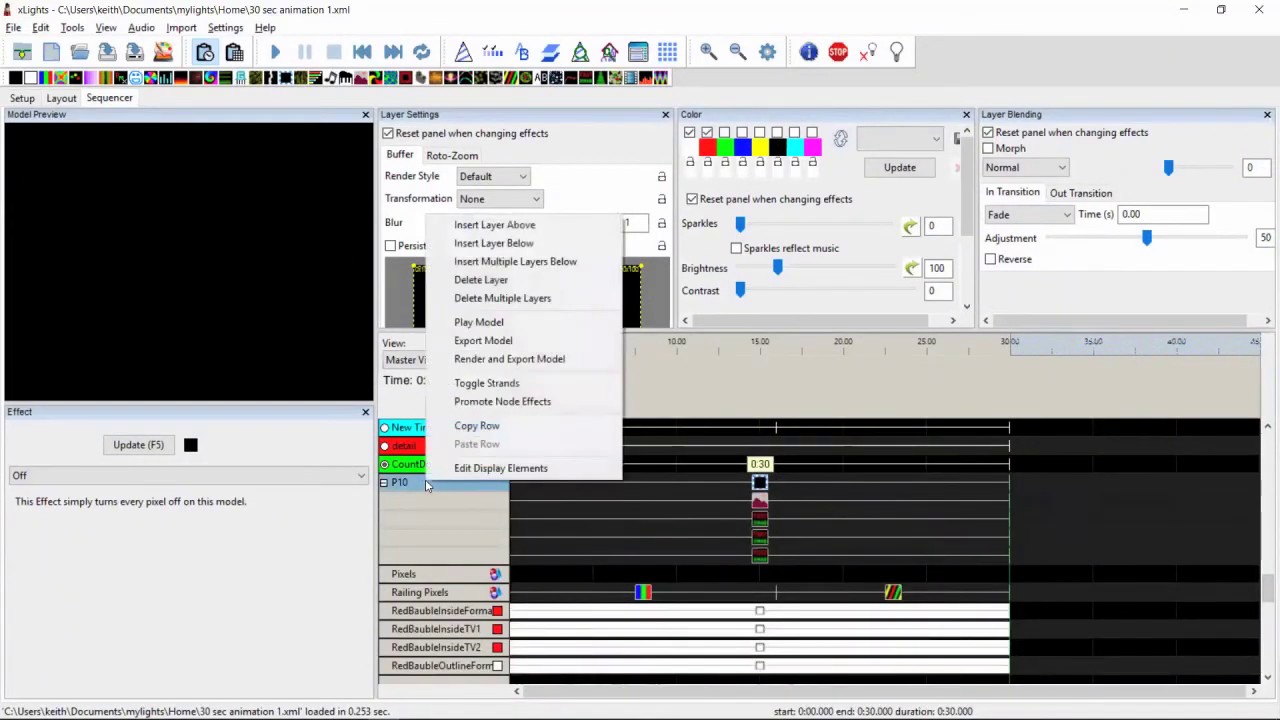
pyautogui.click(498, 344)
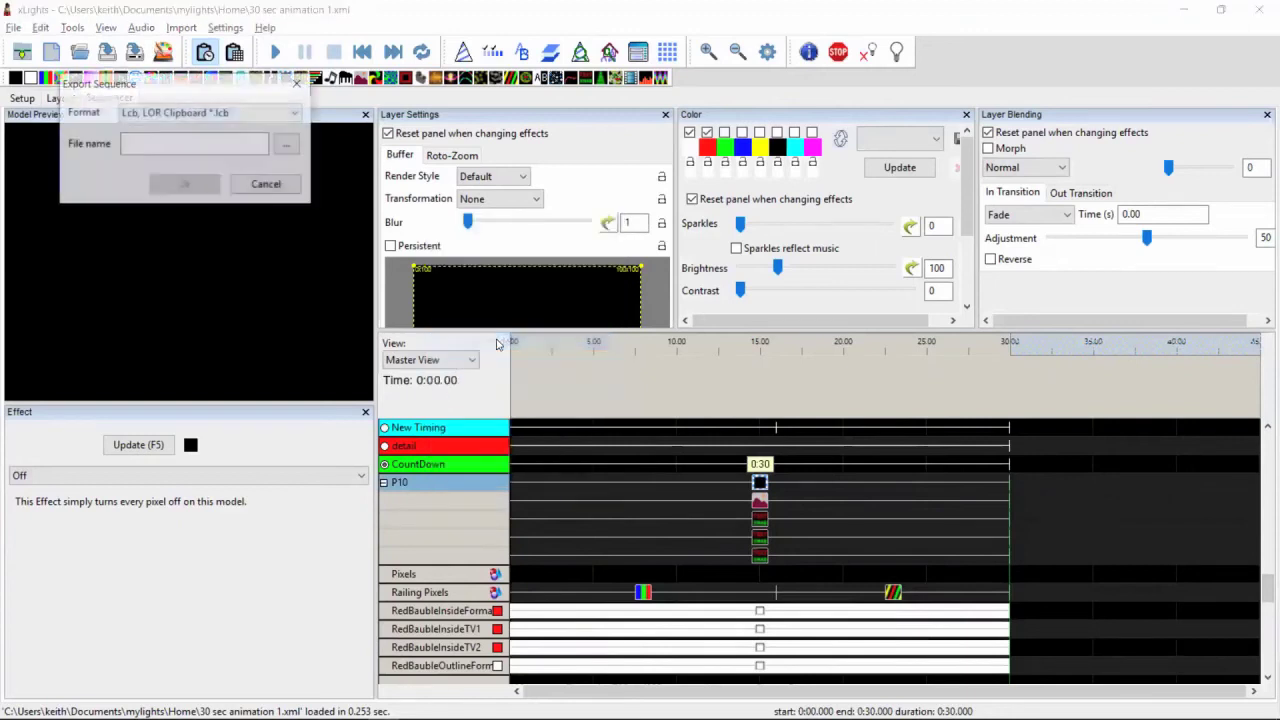
pyautogui.click(287, 116)
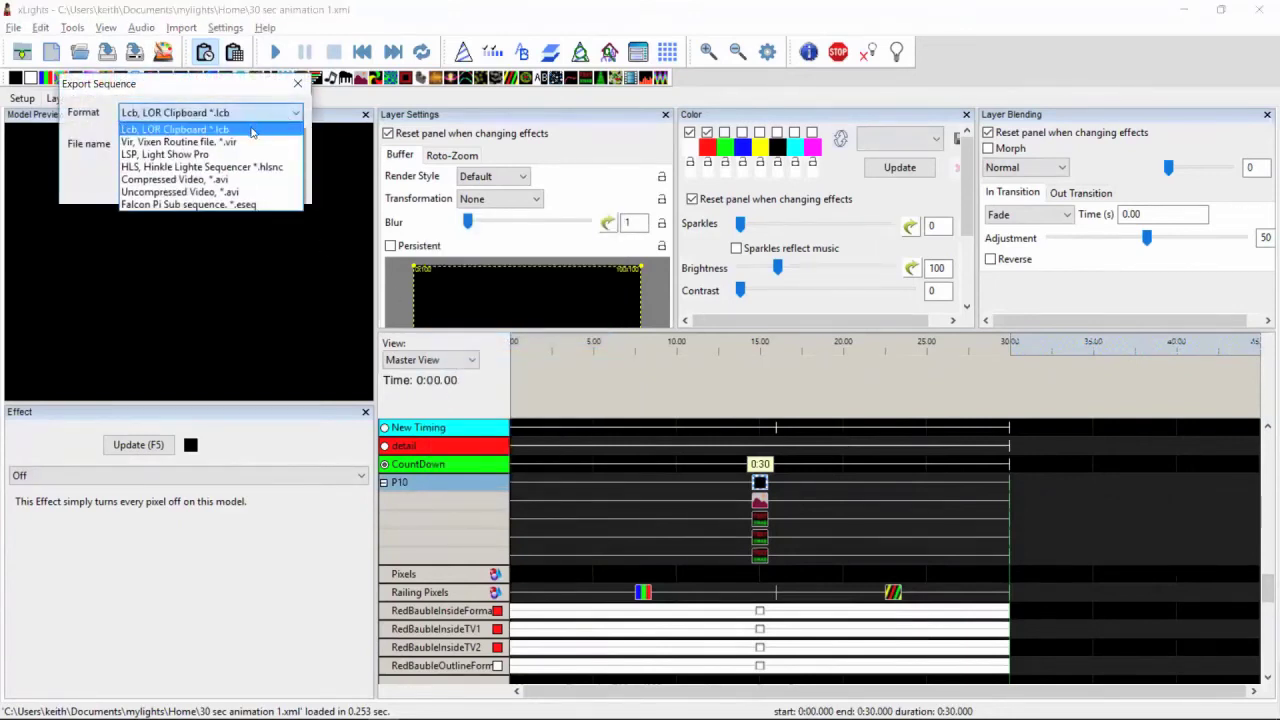
pyautogui.click(199, 205)
pyautogui.write('P10')
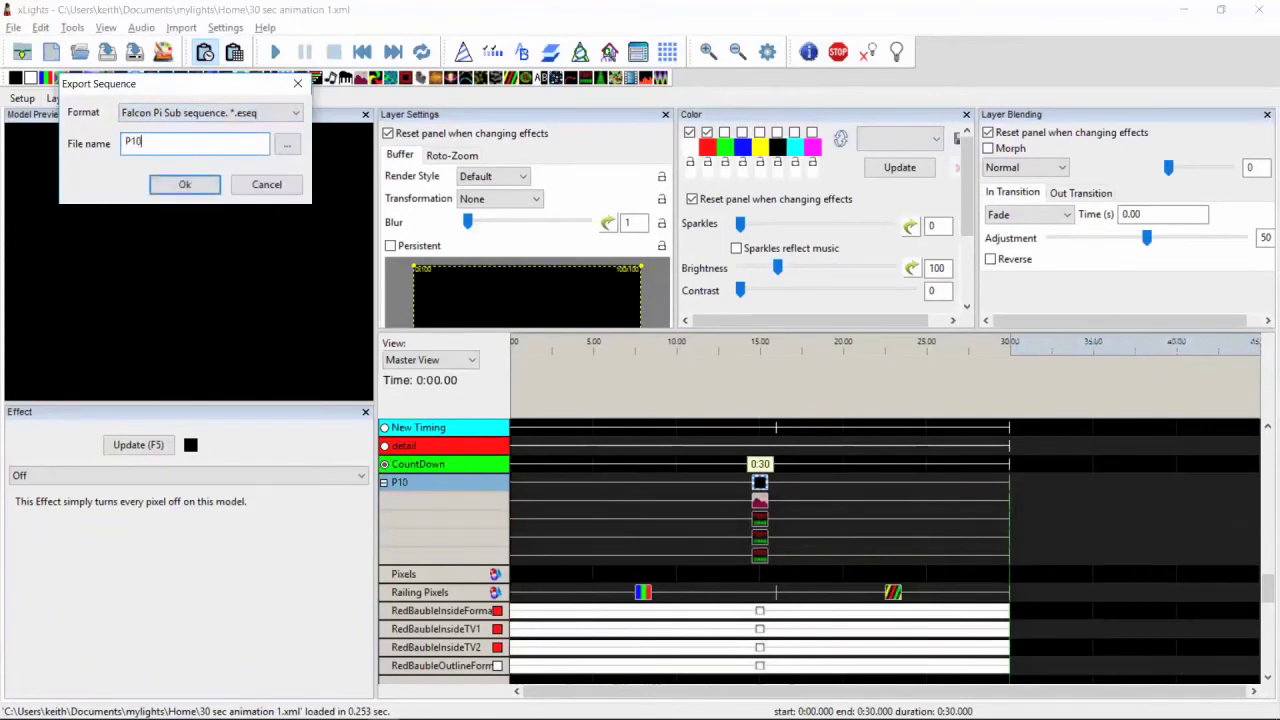
pyautogui.click(180, 186)
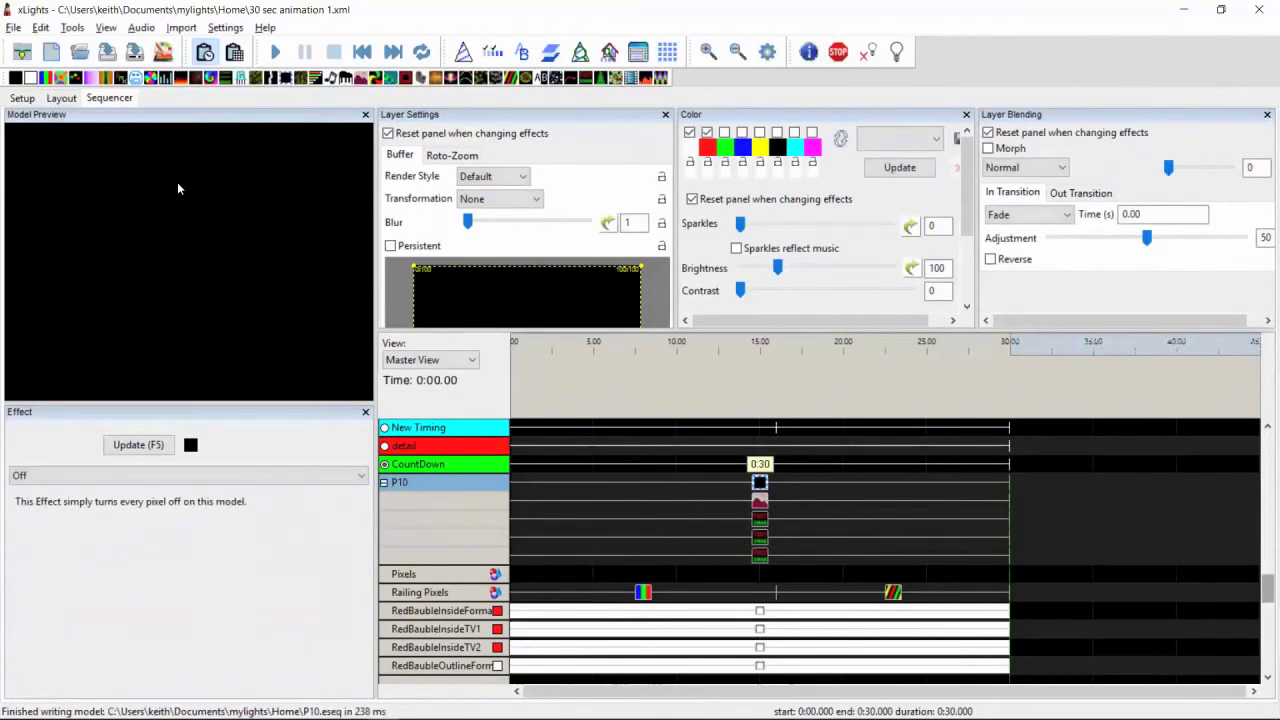
# Step: Switch to xLights Scheduler and assign P10.eseq from the Home folder to the ESEQ item in Step1
pyautogui.hotkey('alt', 'Tab')
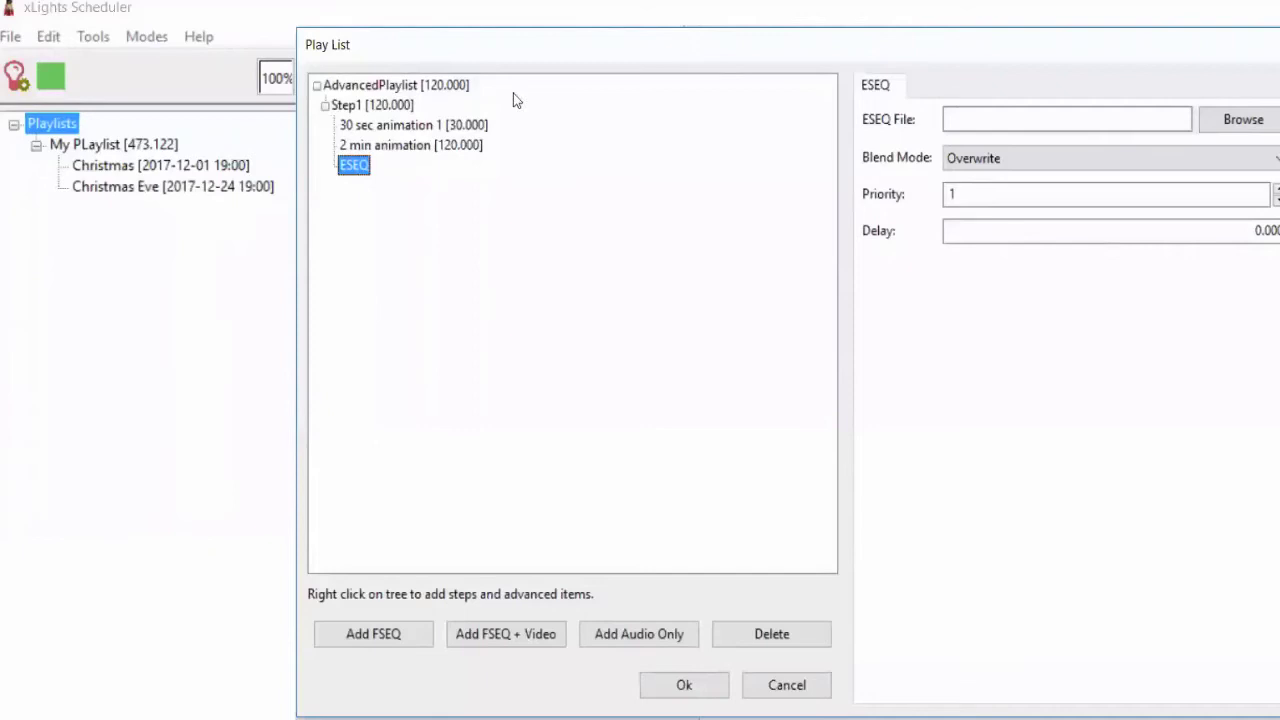
pyautogui.click(1245, 122)
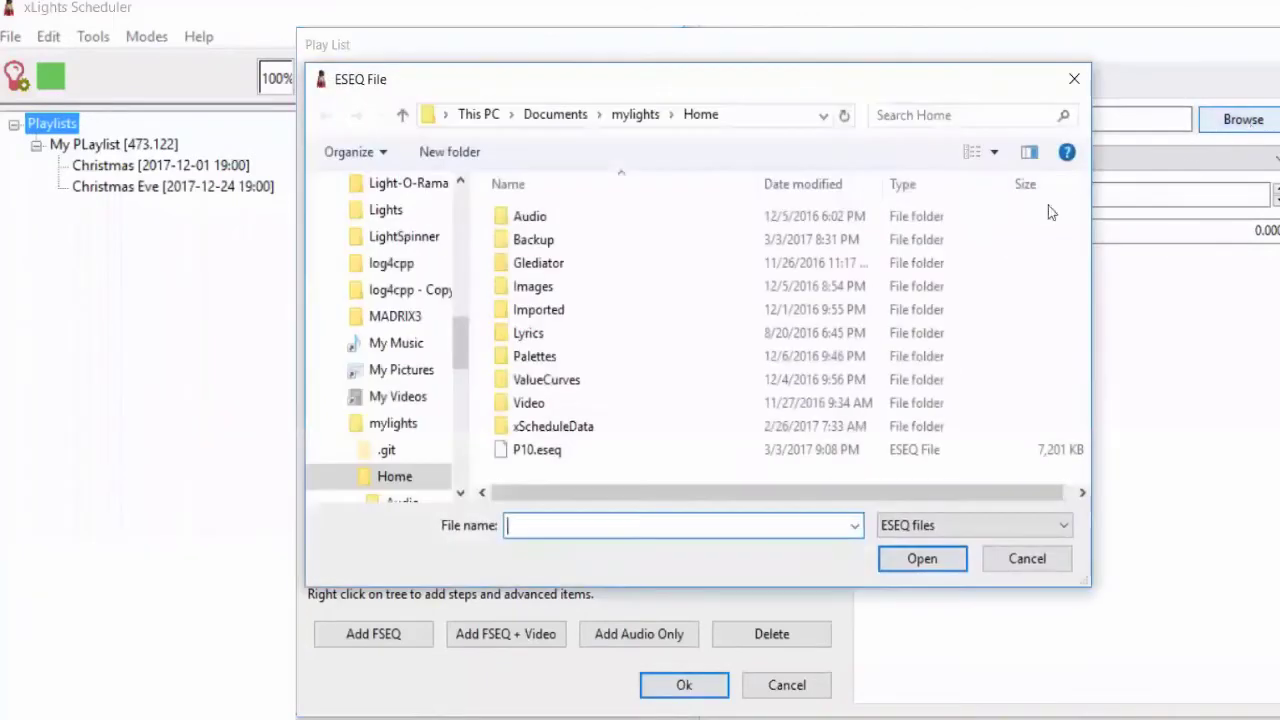
pyautogui.click(563, 450)
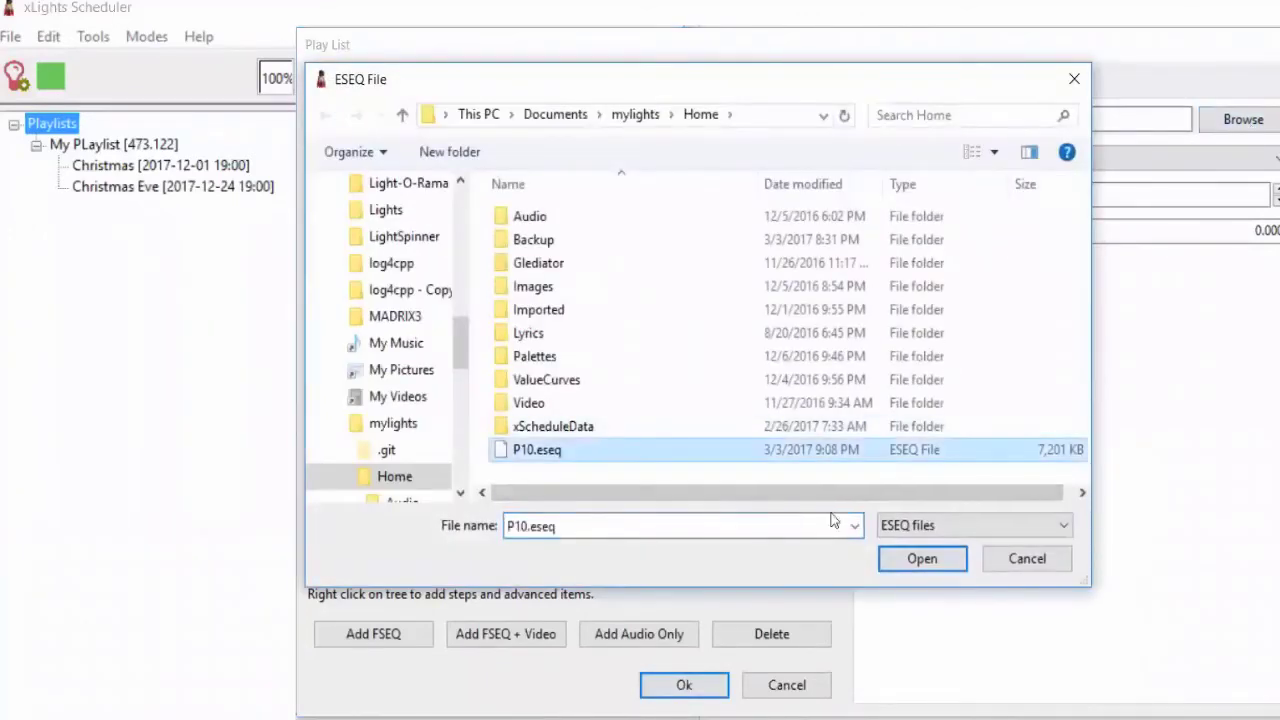
pyautogui.click(922, 558)
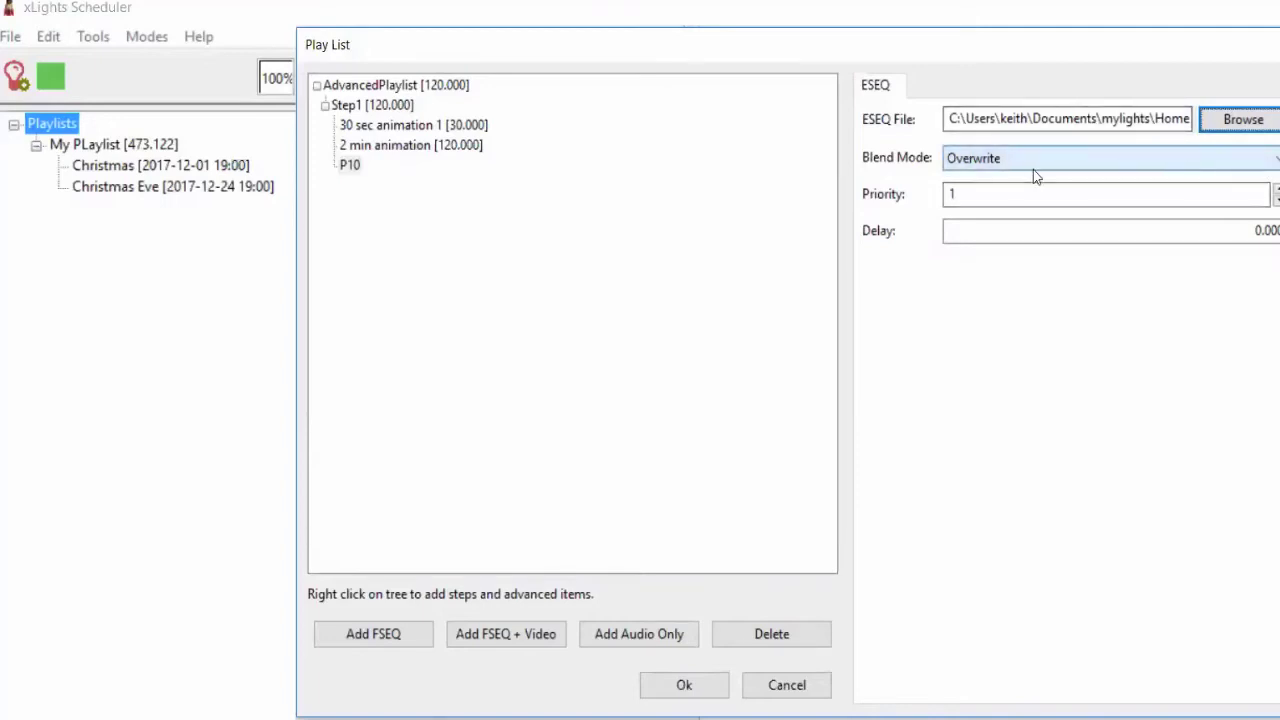
# Step: Set the P10 ESEQ item's priority to 10
pyautogui.click(1178, 198)
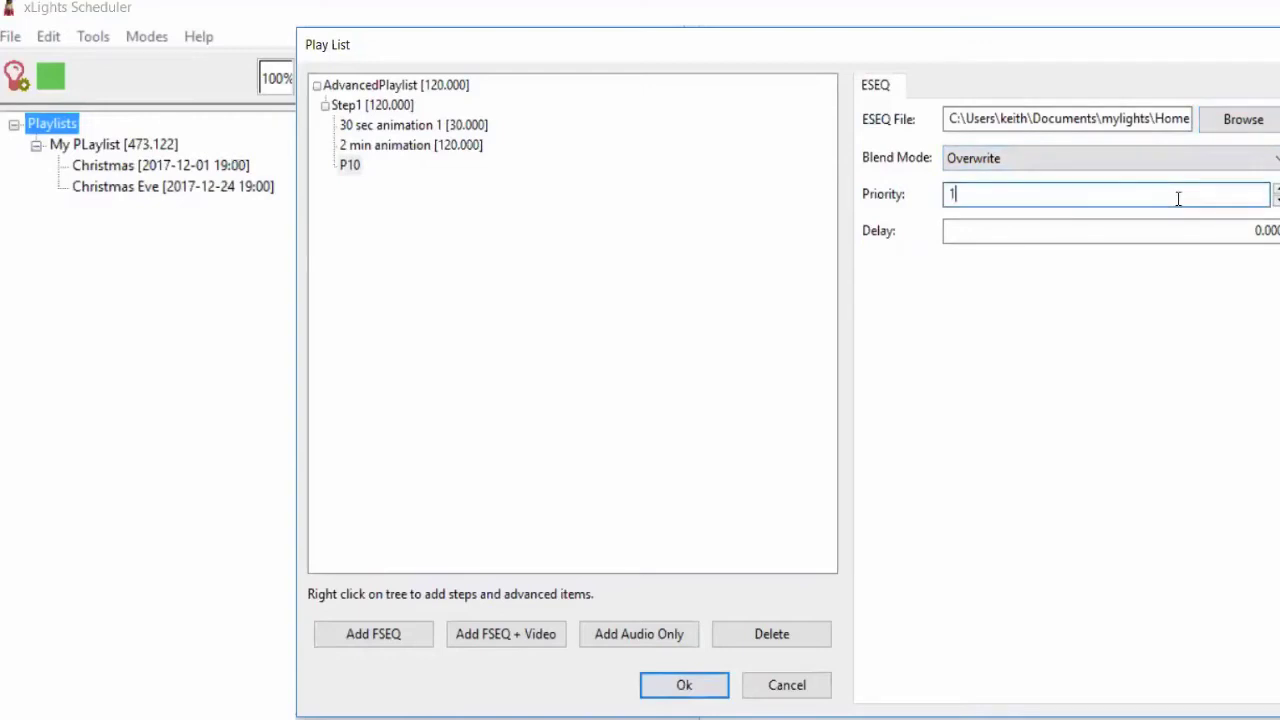
pyautogui.write('0')
pyautogui.press('Tab')
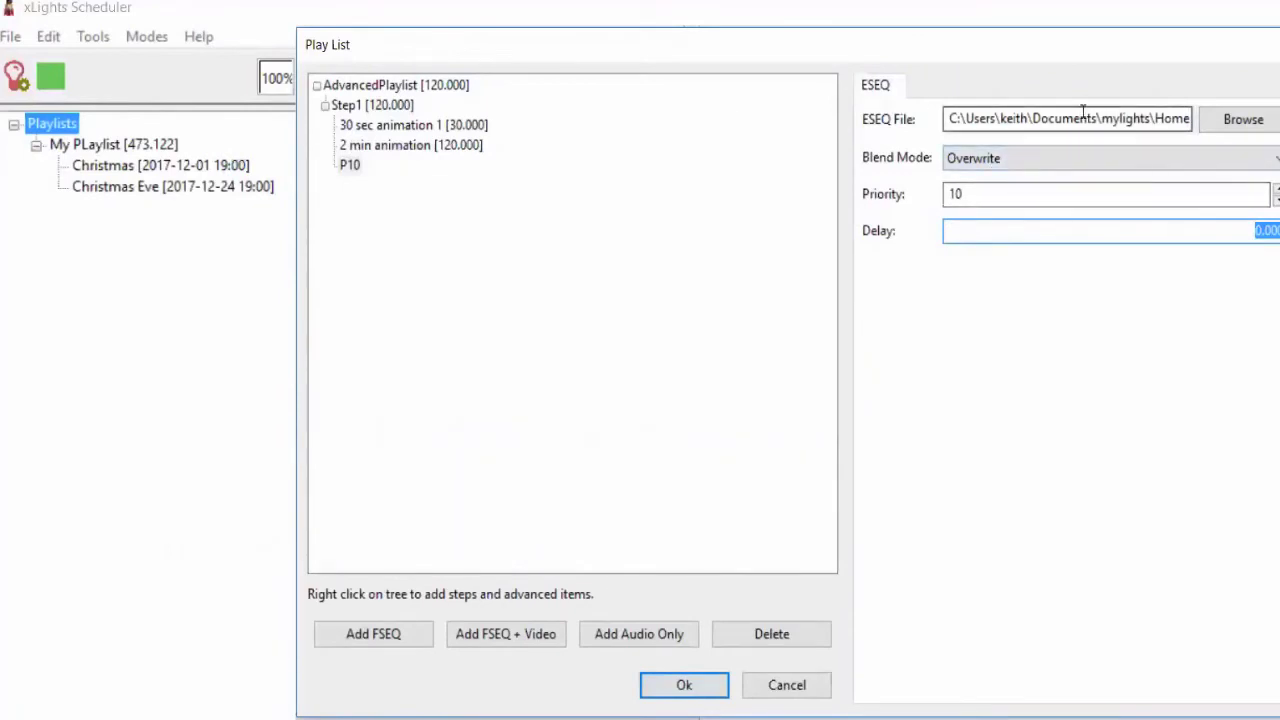
# Step: Delete the 2 min animation item from Step1 and review the settings of P10 and 30 sec animation 1
pyautogui.click(400, 147)
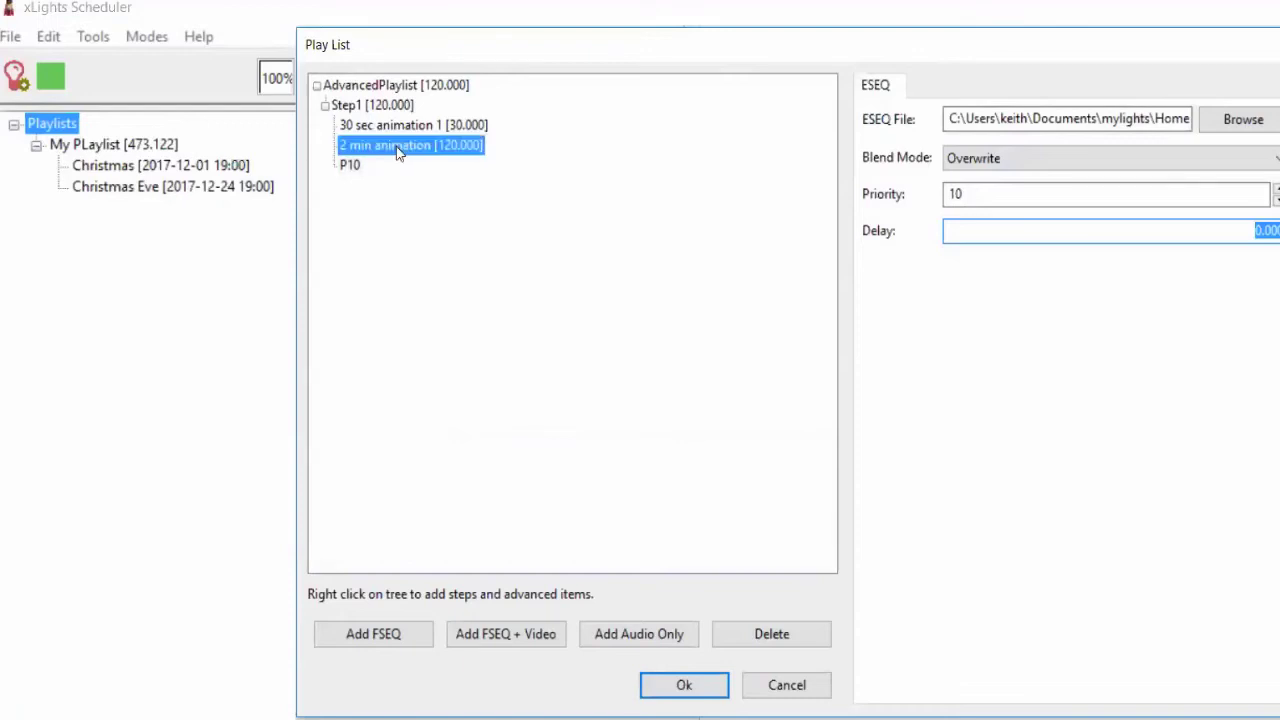
pyautogui.click(756, 634)
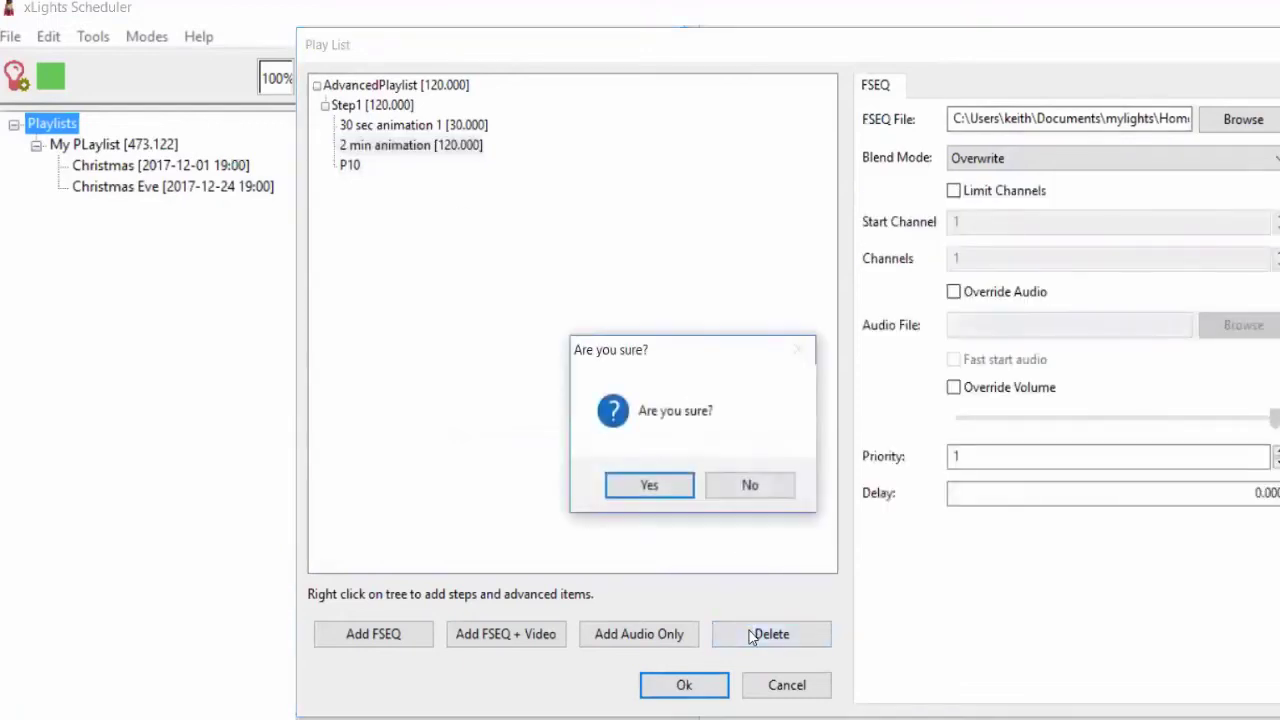
pyautogui.click(650, 483)
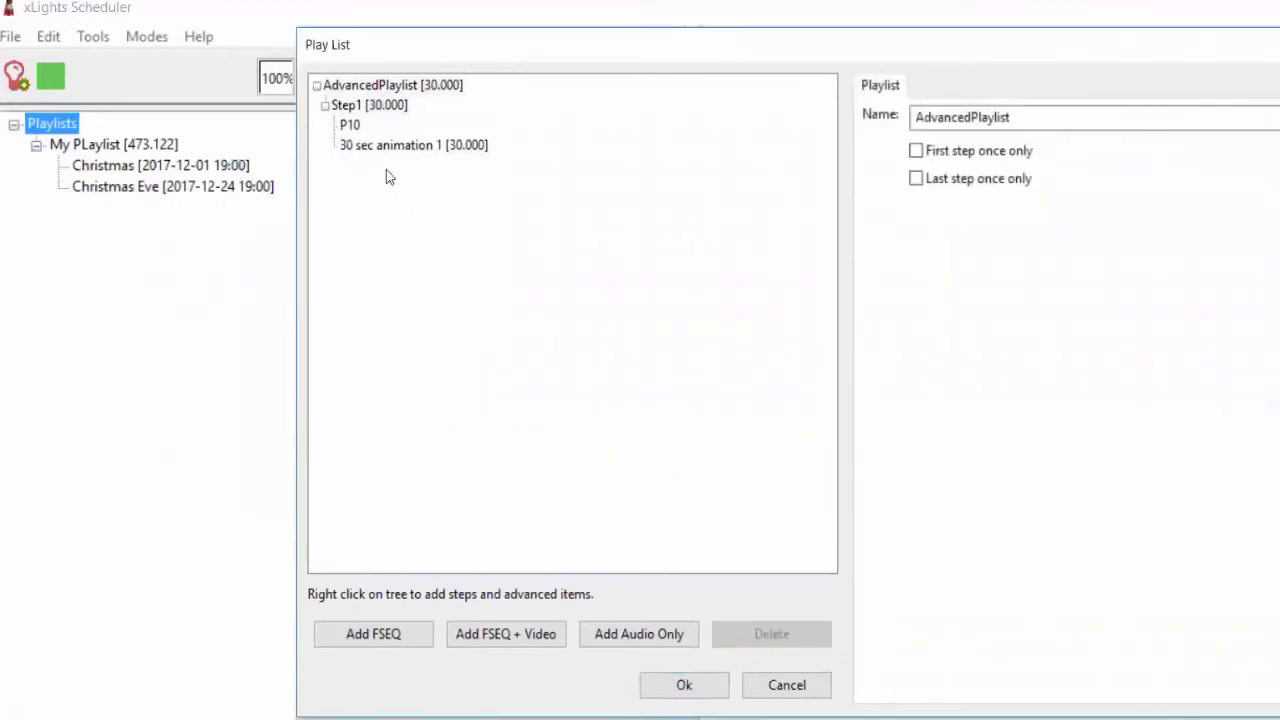
pyautogui.click(352, 106)
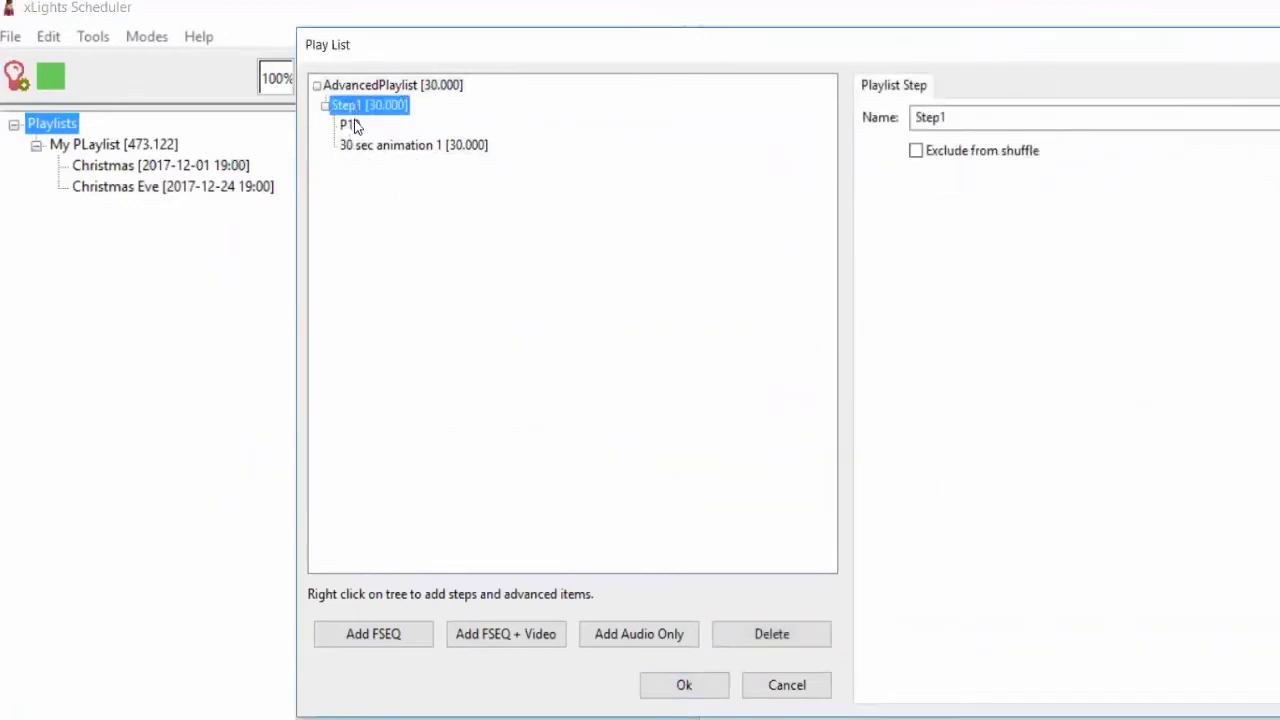
pyautogui.click(357, 128)
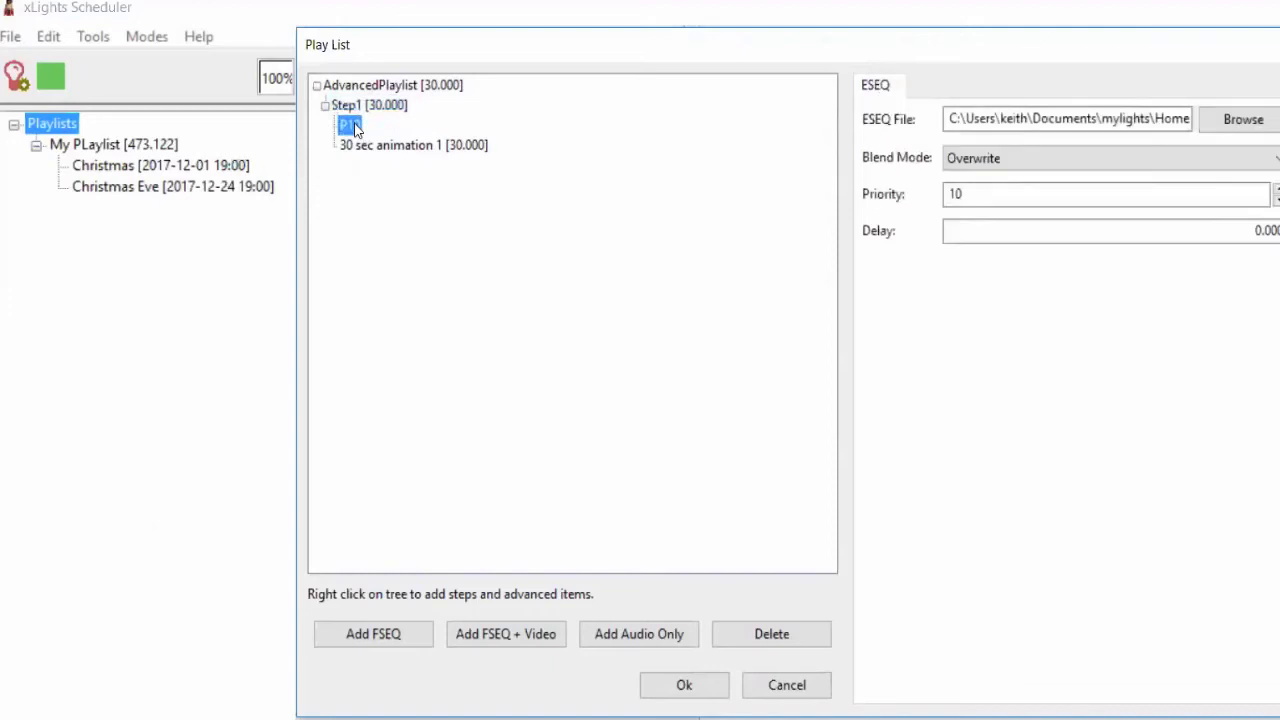
pyautogui.click(368, 147)
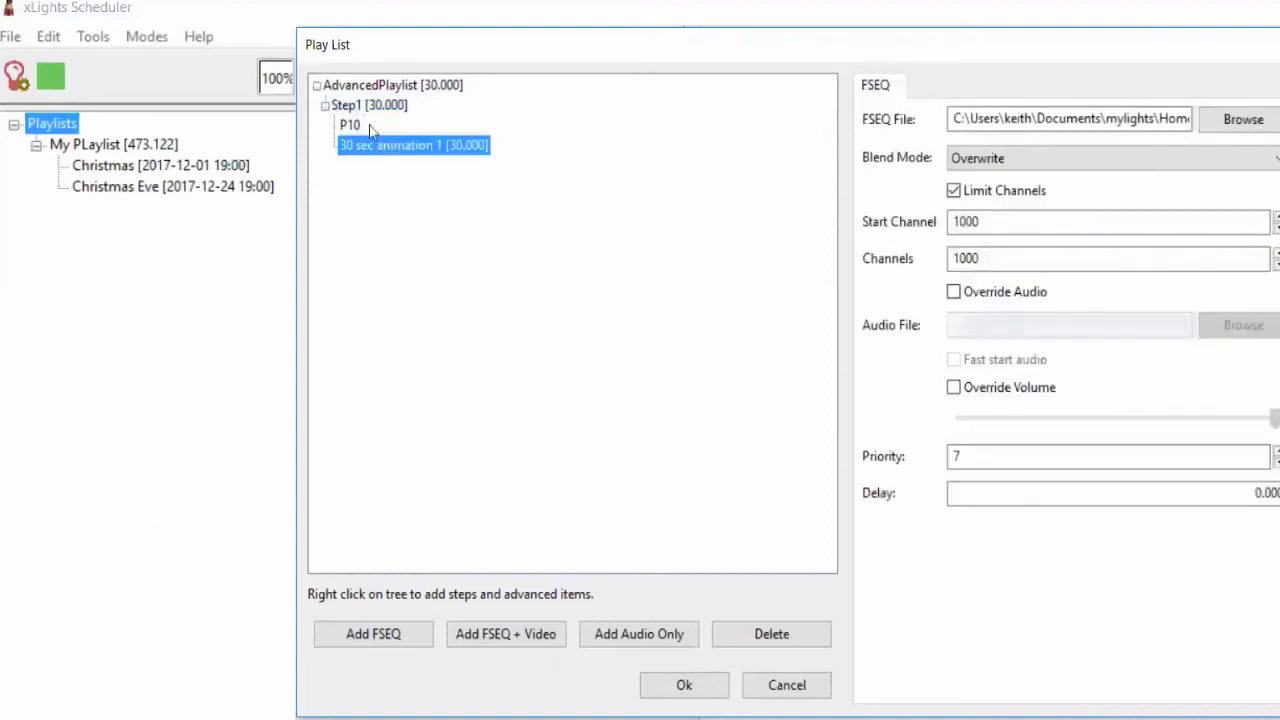
# Step: Add a Video item to Step1, with its display window moved below the main playlist tree's entries and made smaller
pyautogui.click(371, 106)
pyautogui.rightClick(372, 106)
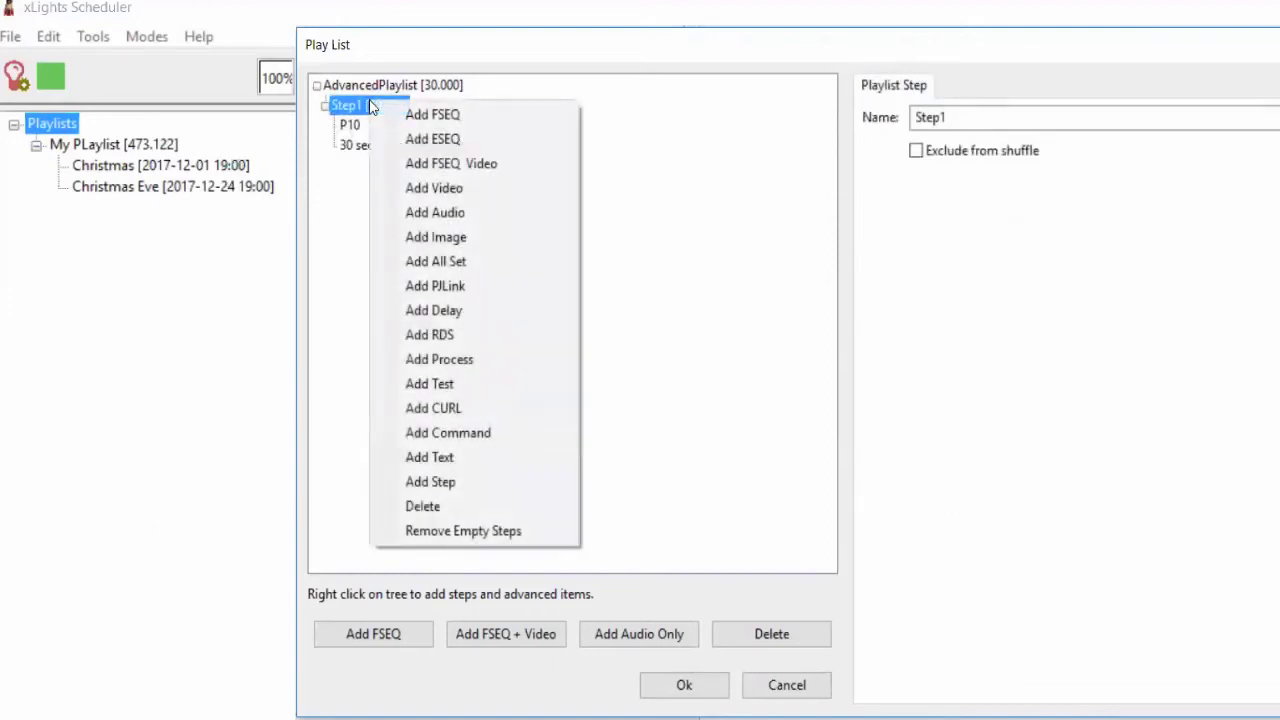
pyautogui.click(466, 199)
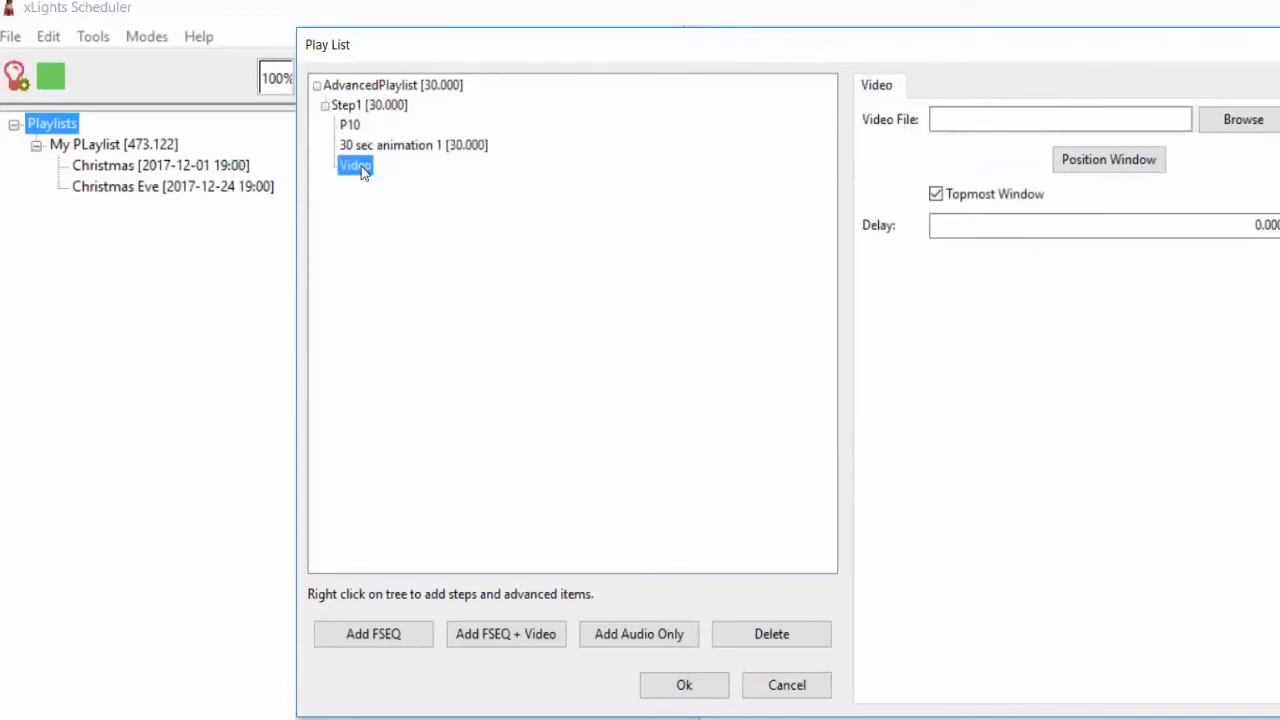
pyautogui.click(1090, 160)
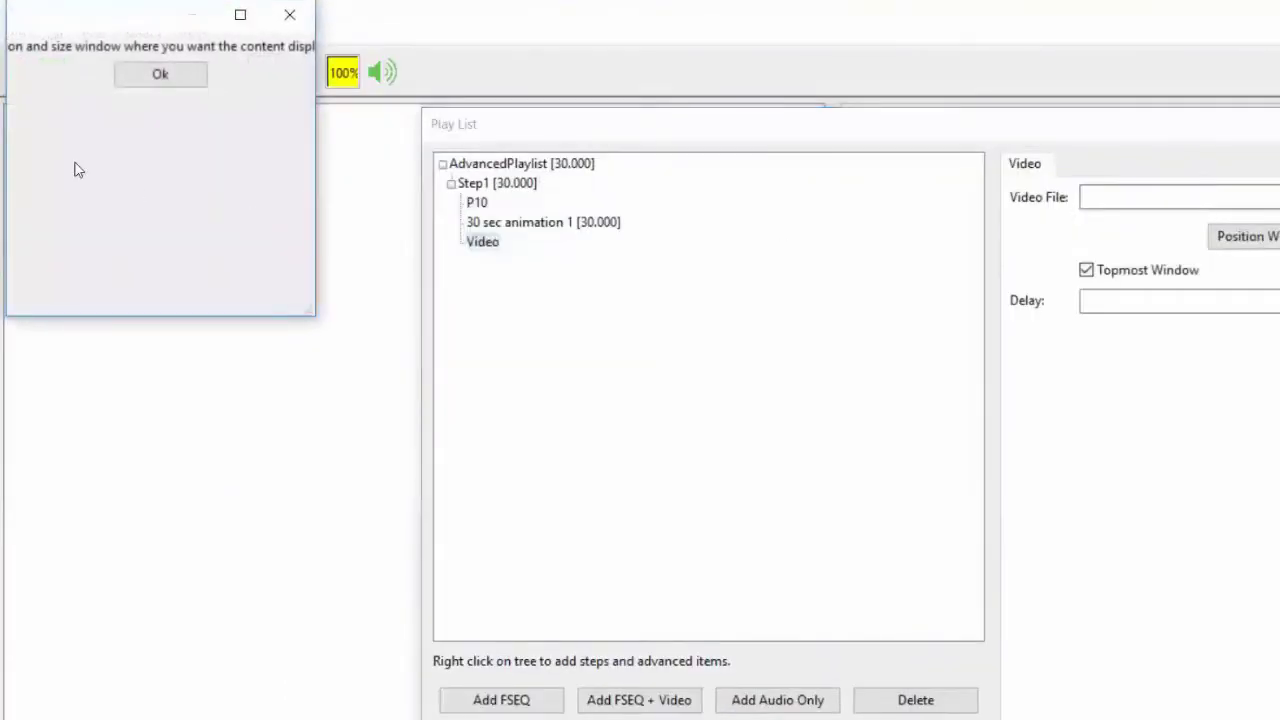
pyautogui.moveTo(75, 30); pyautogui.dragTo(104, 312)
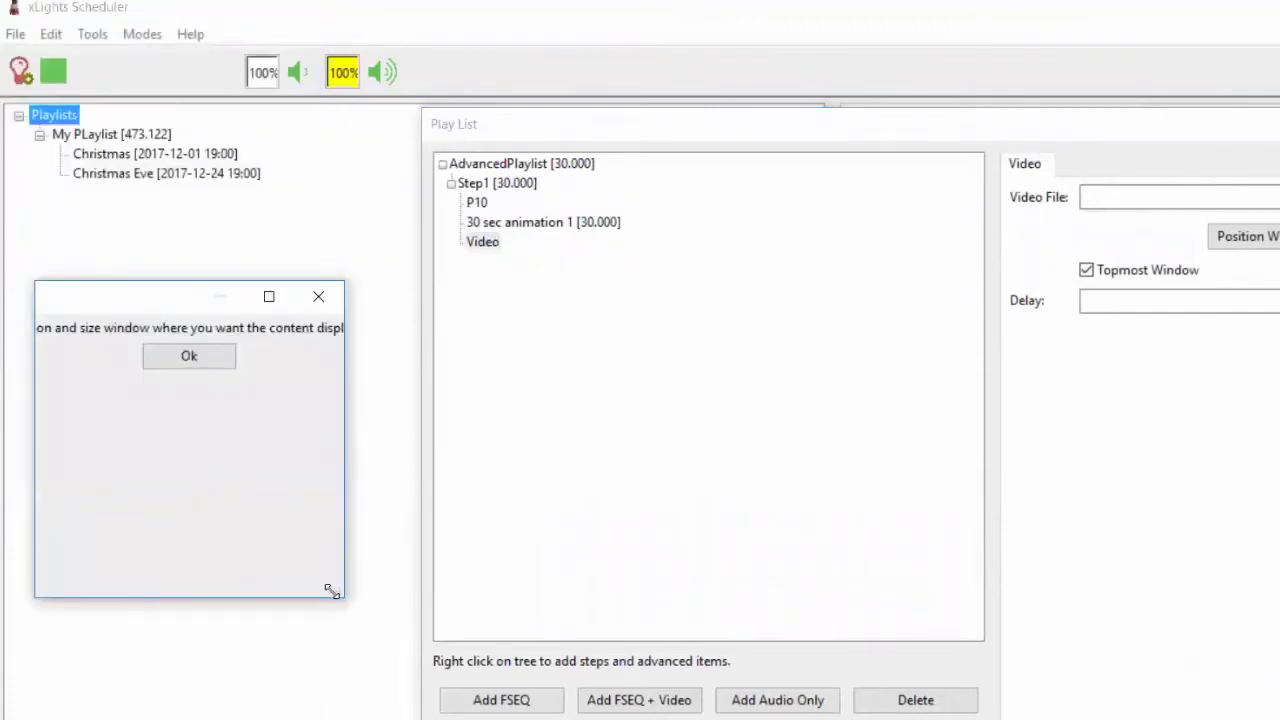
pyautogui.moveTo(332, 591); pyautogui.dragTo(250, 533)
pyautogui.click(152, 356)
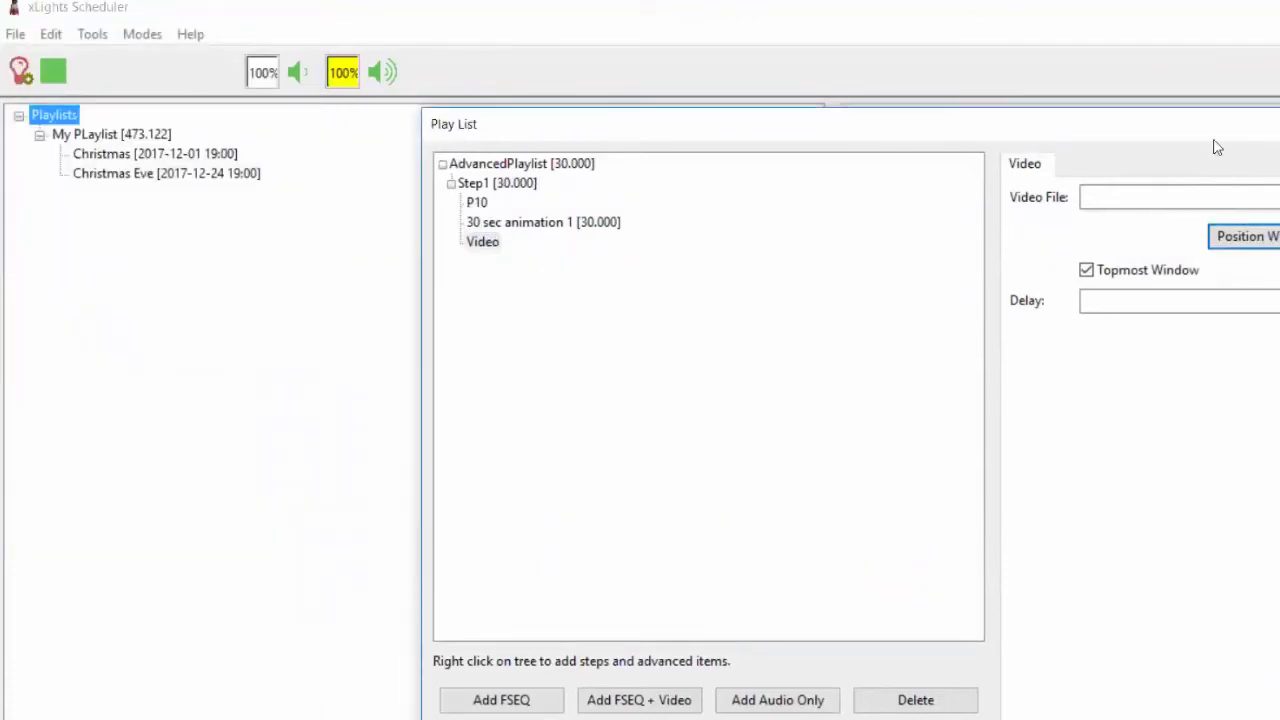
# Step: Assign the deathstar_trench_1 video from the Home\Video folder to the Video item
pyautogui.click(1265, 197)
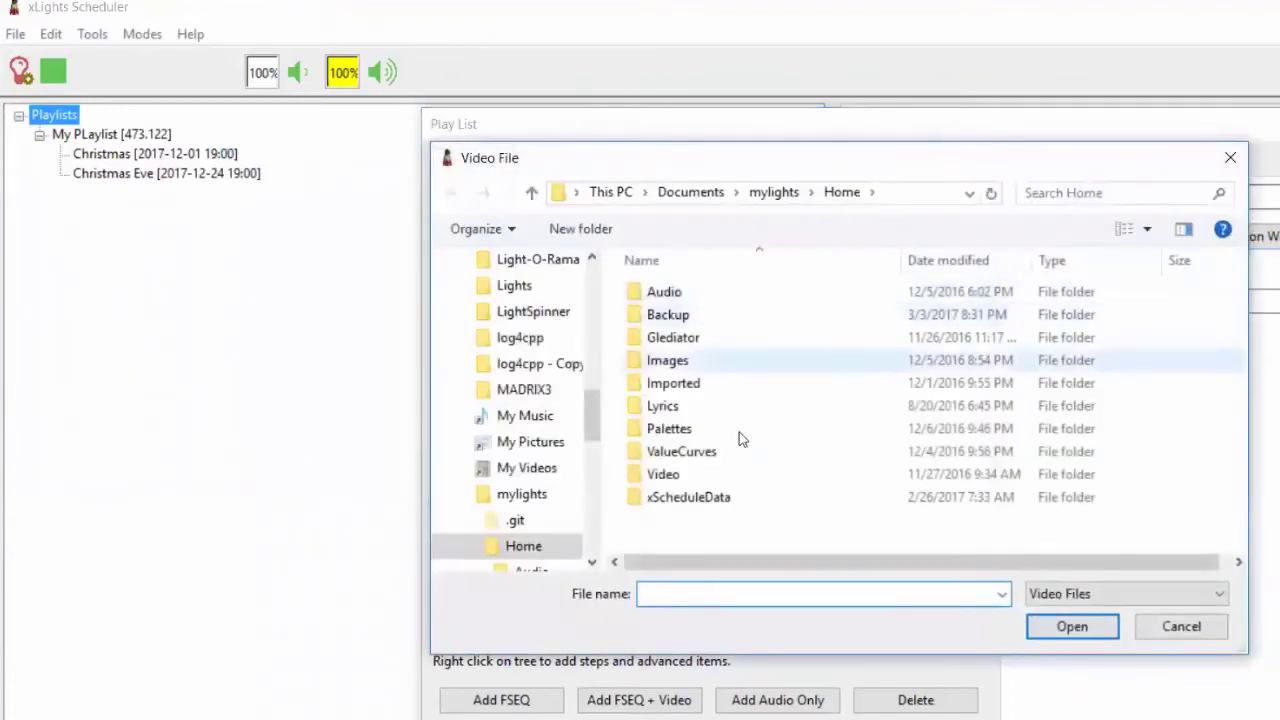
pyautogui.doubleClick(660, 474)
pyautogui.doubleClick(798, 295)
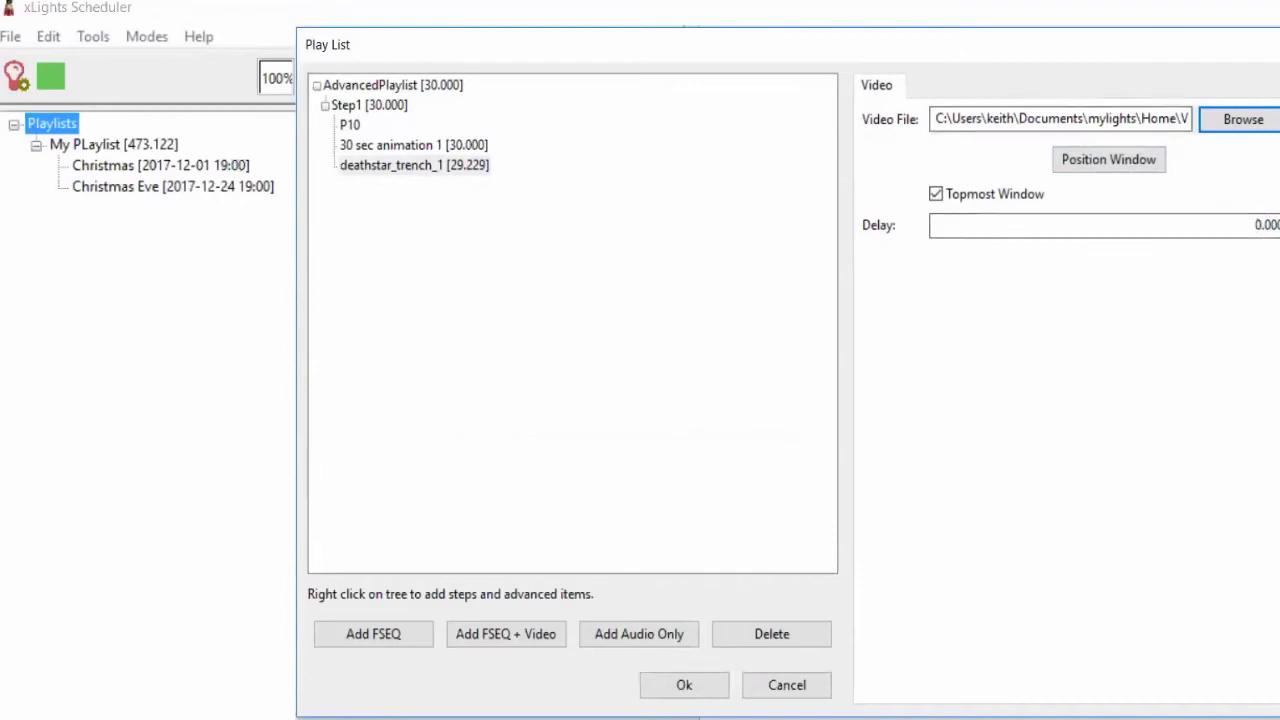
# Step: Add an Audio item to Step1
pyautogui.click(395, 110)
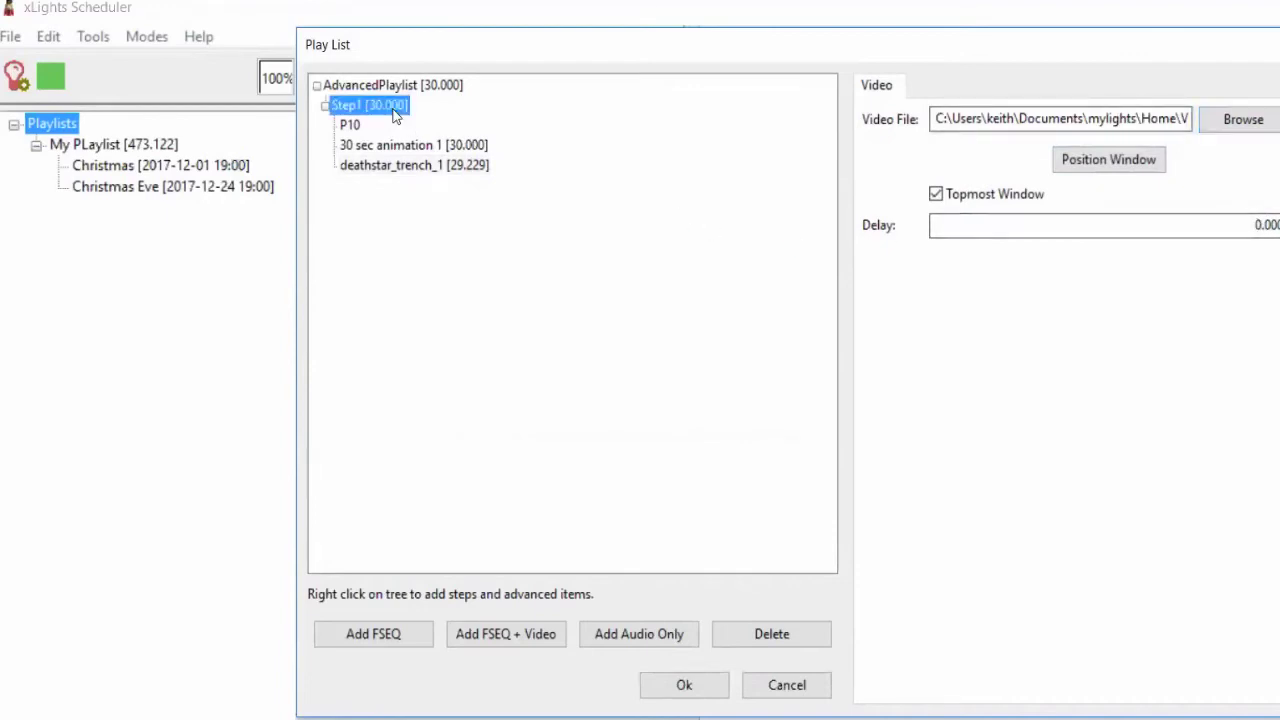
pyautogui.rightClick(395, 113)
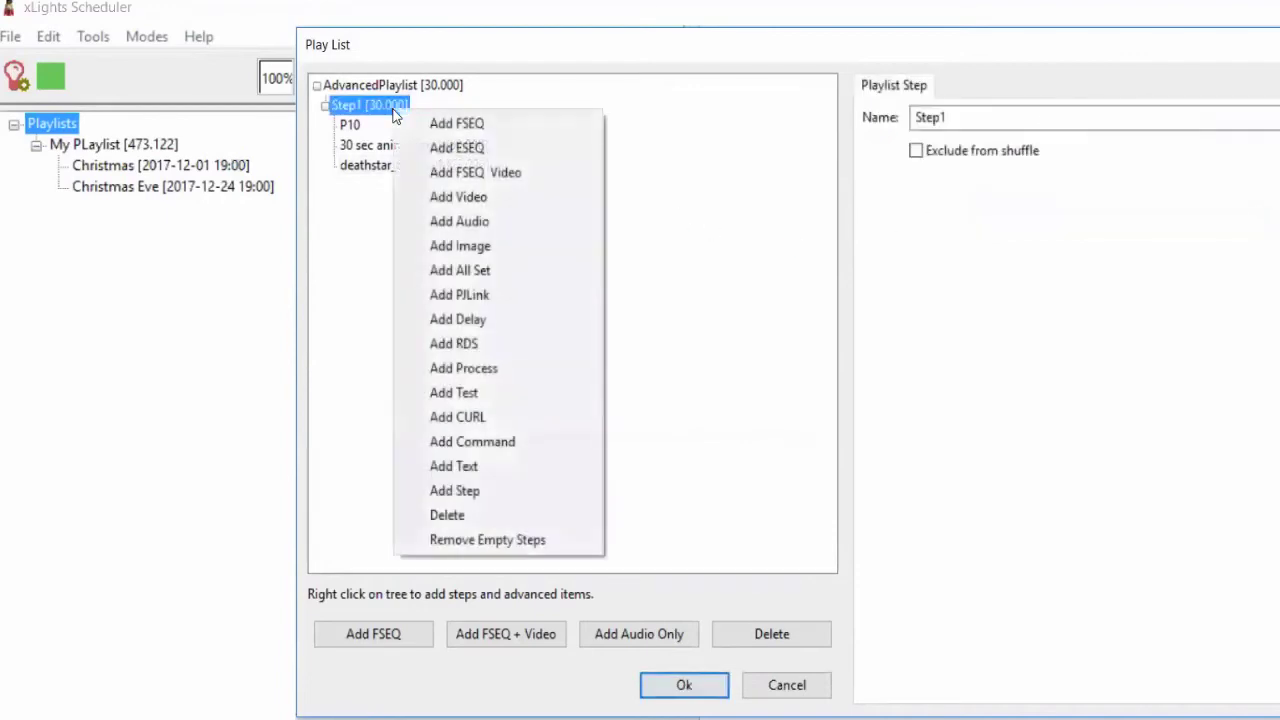
pyautogui.click(443, 222)
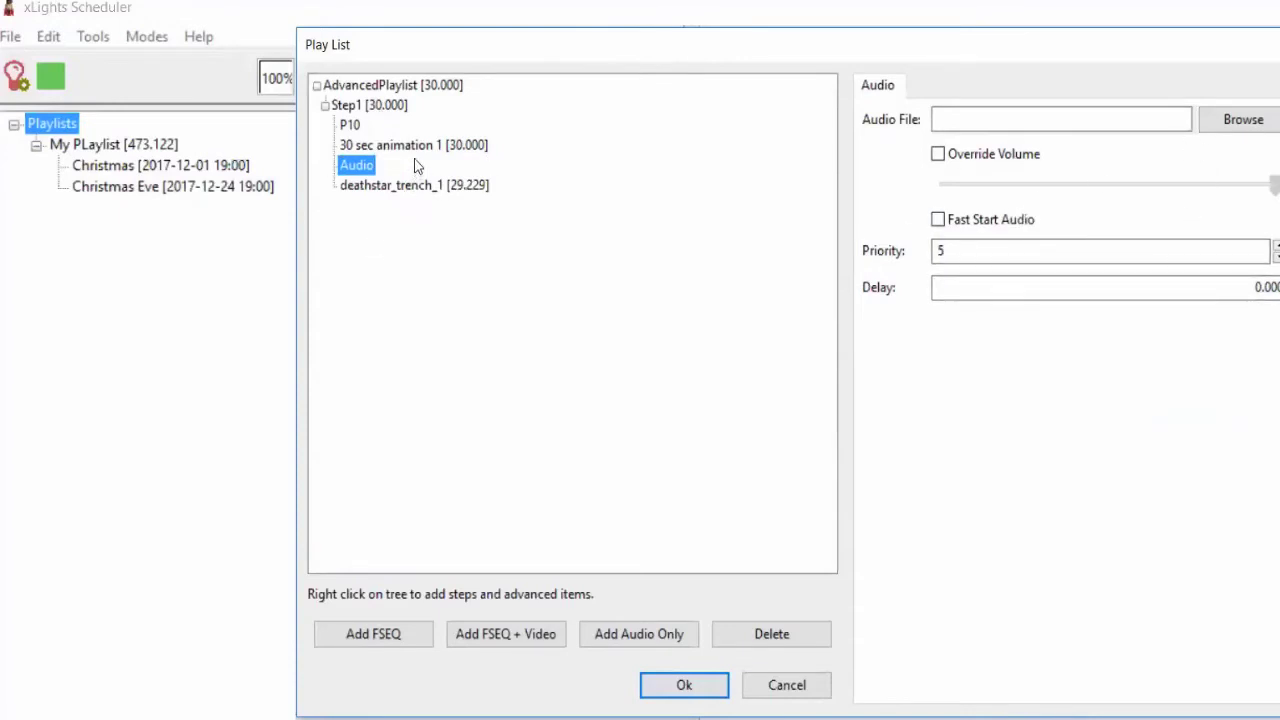
# Step: Add an Image item to Step1 and position its display window over the area between the main playlist tree and the step tree
pyautogui.rightClick(390, 108)
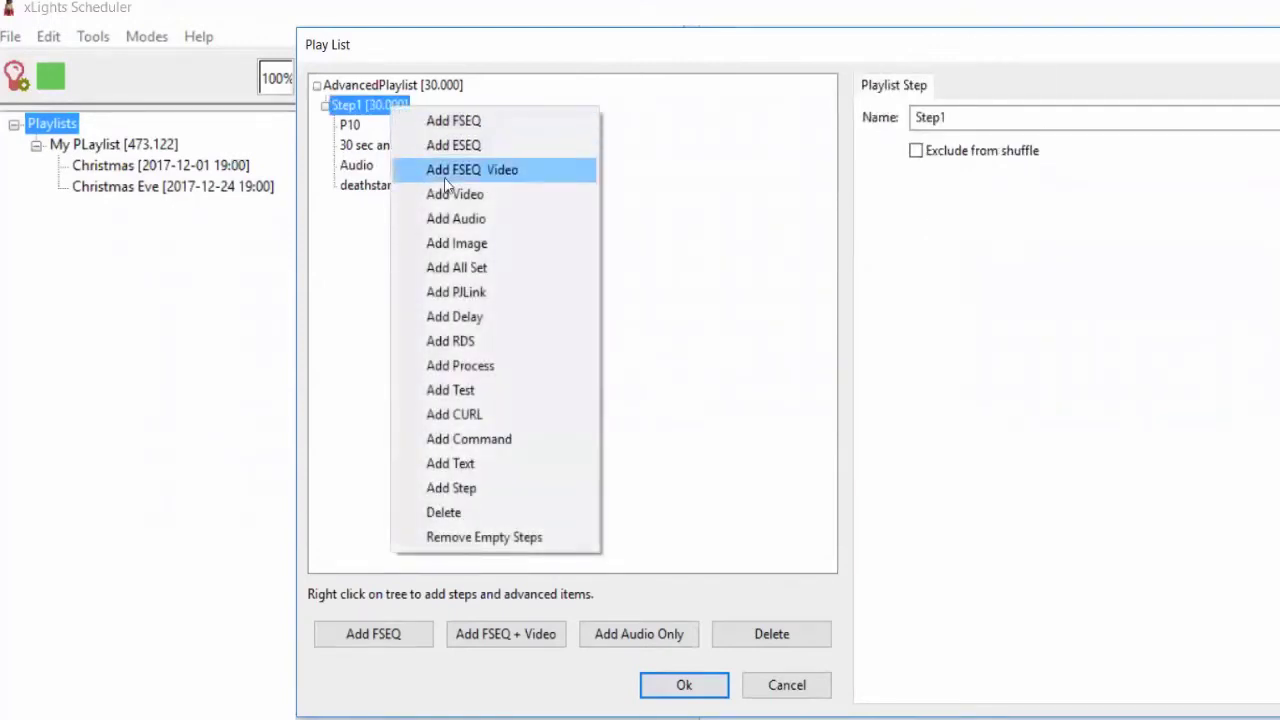
pyautogui.click(462, 243)
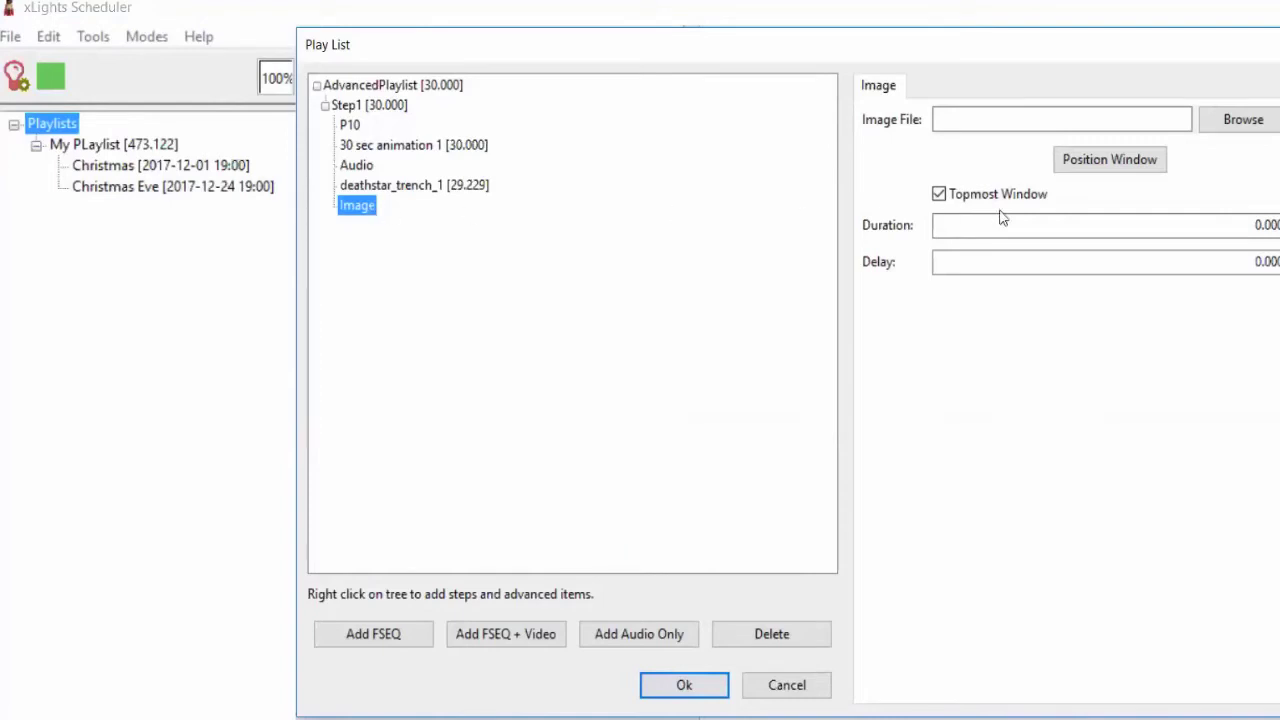
pyautogui.click(1109, 159)
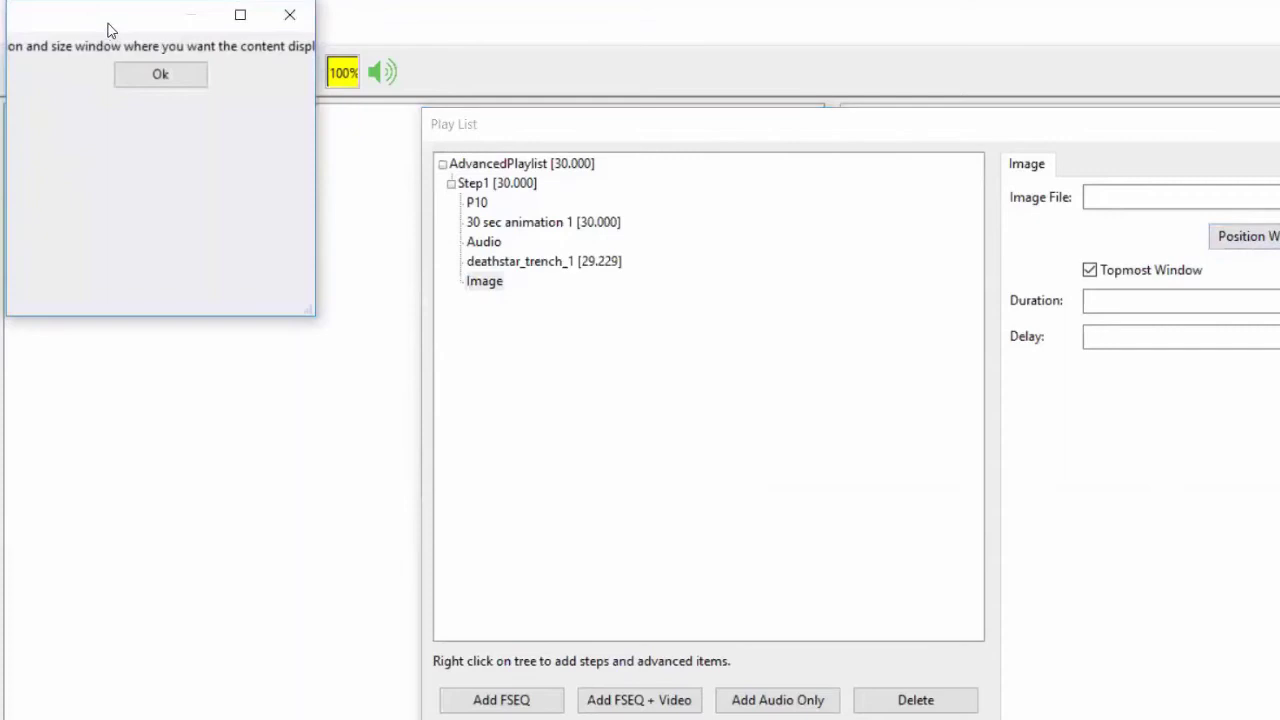
pyautogui.moveTo(113, 25); pyautogui.dragTo(299, 74)
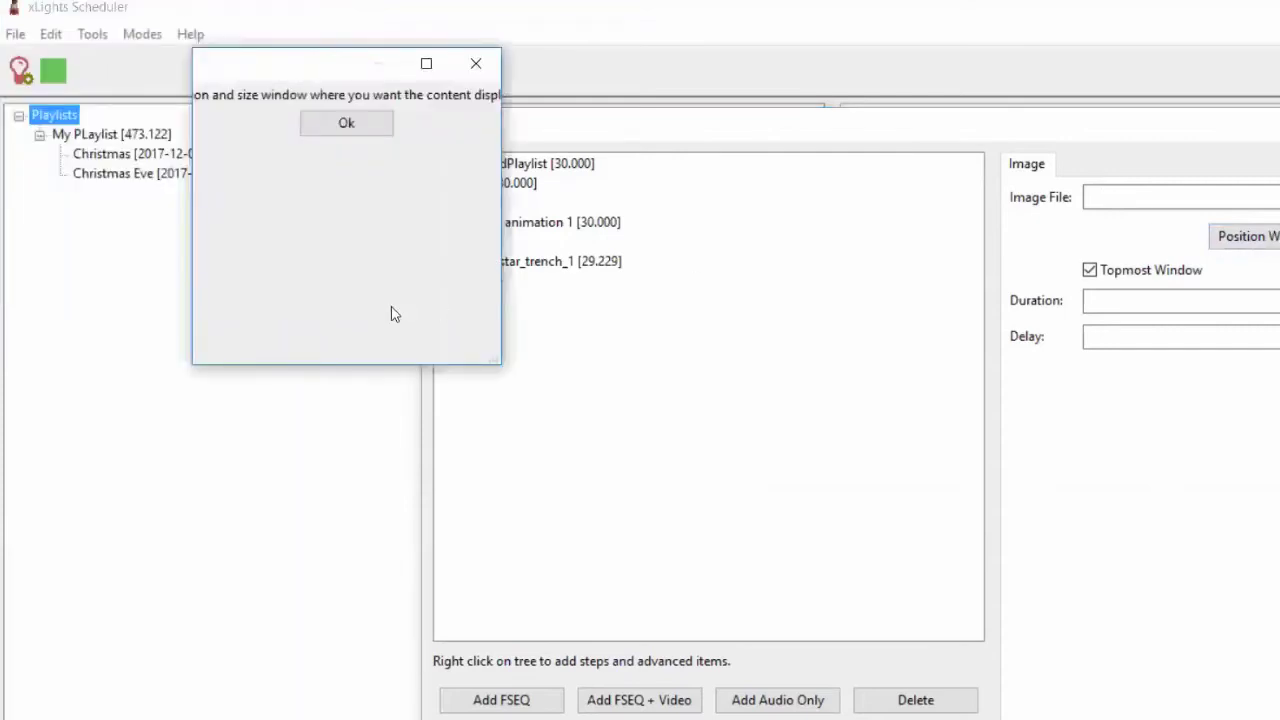
pyautogui.click(366, 122)
# Step: Assign Santa.png from the Home\Images folder to the Image item and accept AdvancedPlaylist
pyautogui.click(1272, 197)
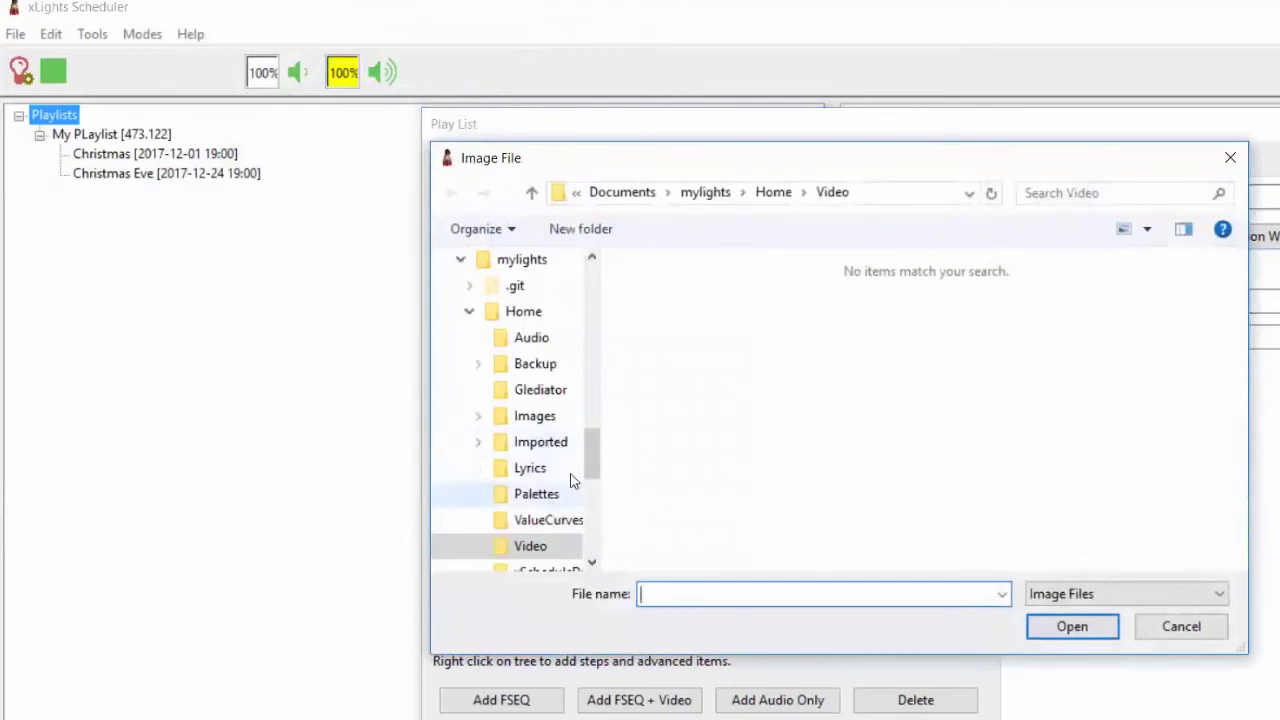
pyautogui.click(550, 420)
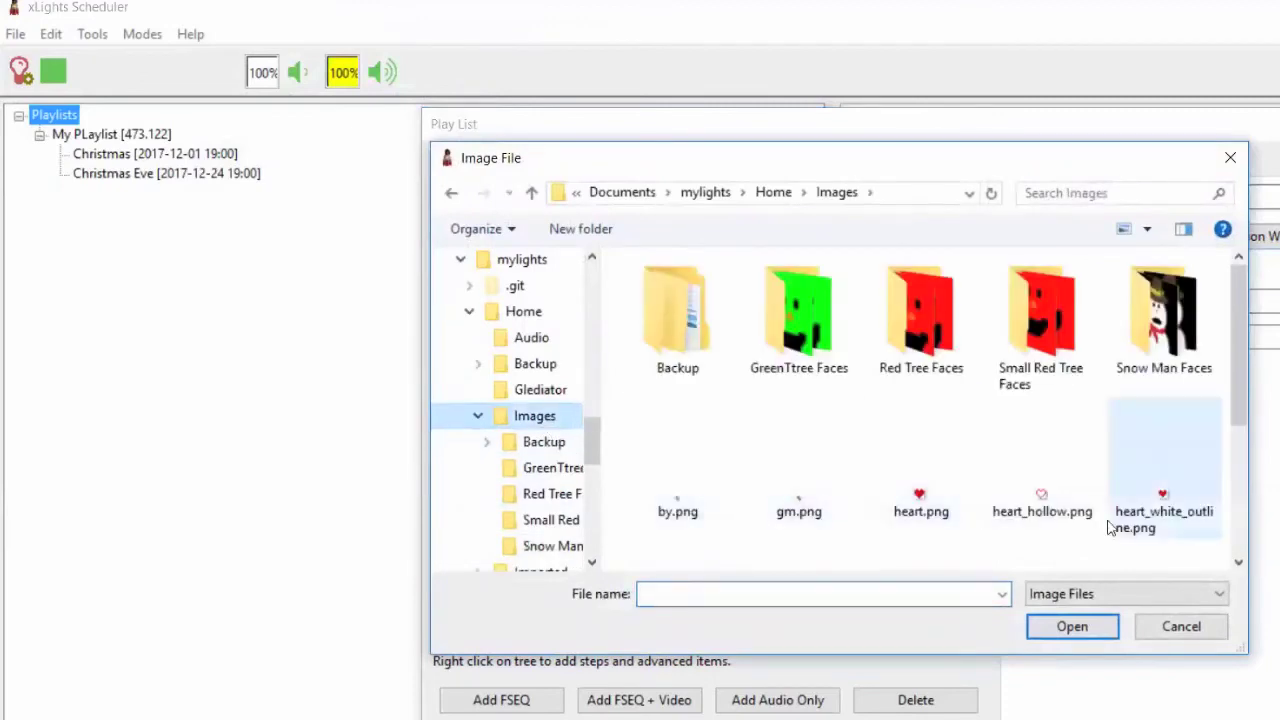
pyautogui.scroll(-2, 1036, 498)
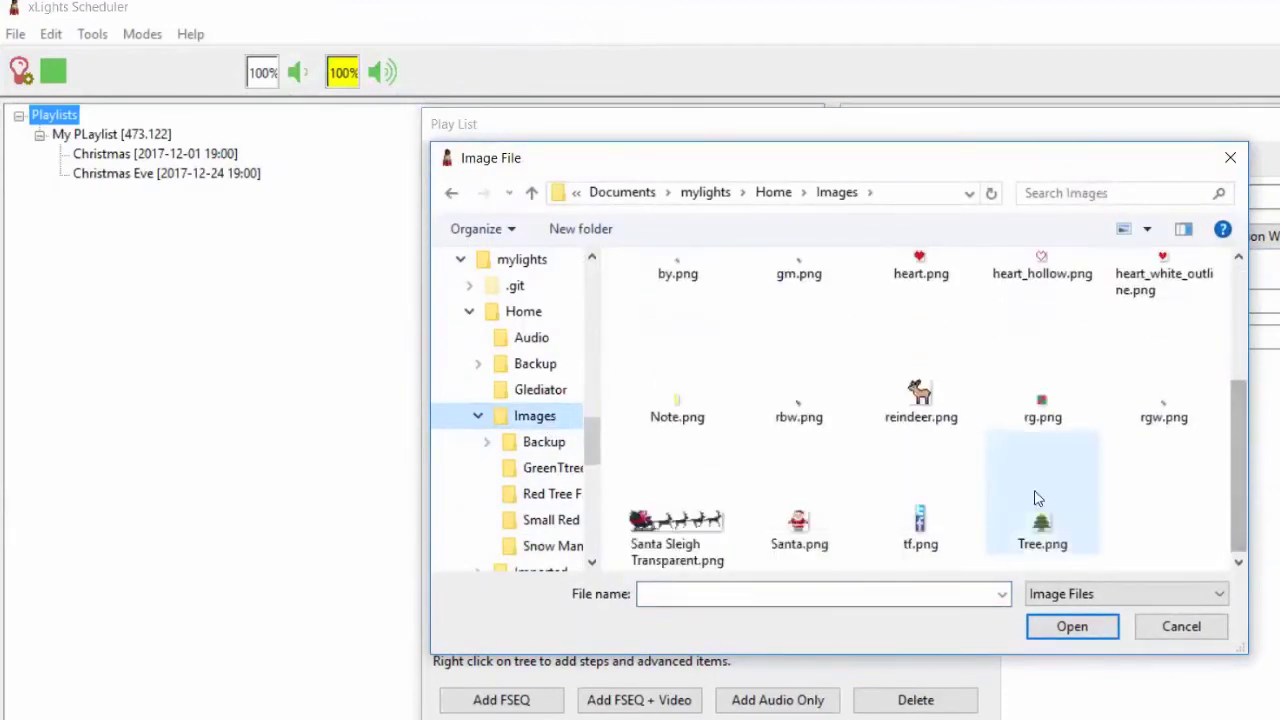
pyautogui.doubleClick(797, 524)
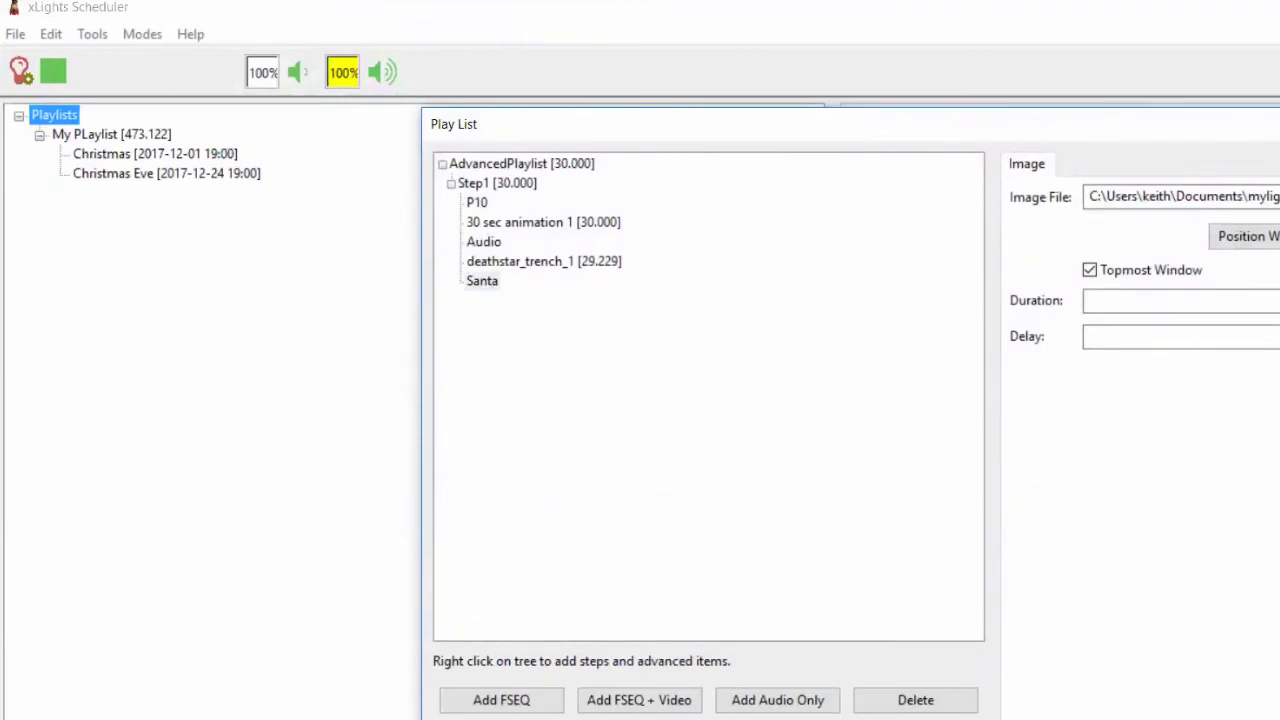
pyautogui.press('Escape')
pyautogui.click(100, 193)
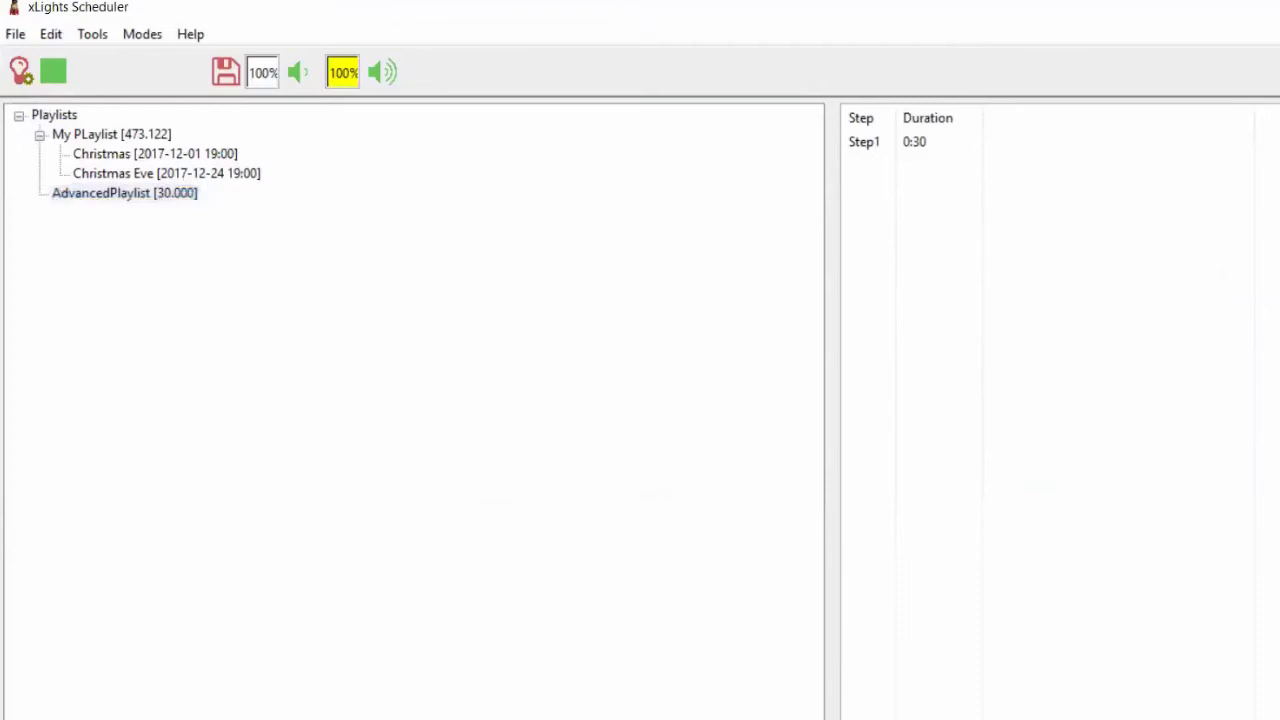
pyautogui.press('Return')
# Step: Reopen AdvancedPlaylist for editing and add an All Set item to Step1
pyautogui.doubleClick(145, 196)
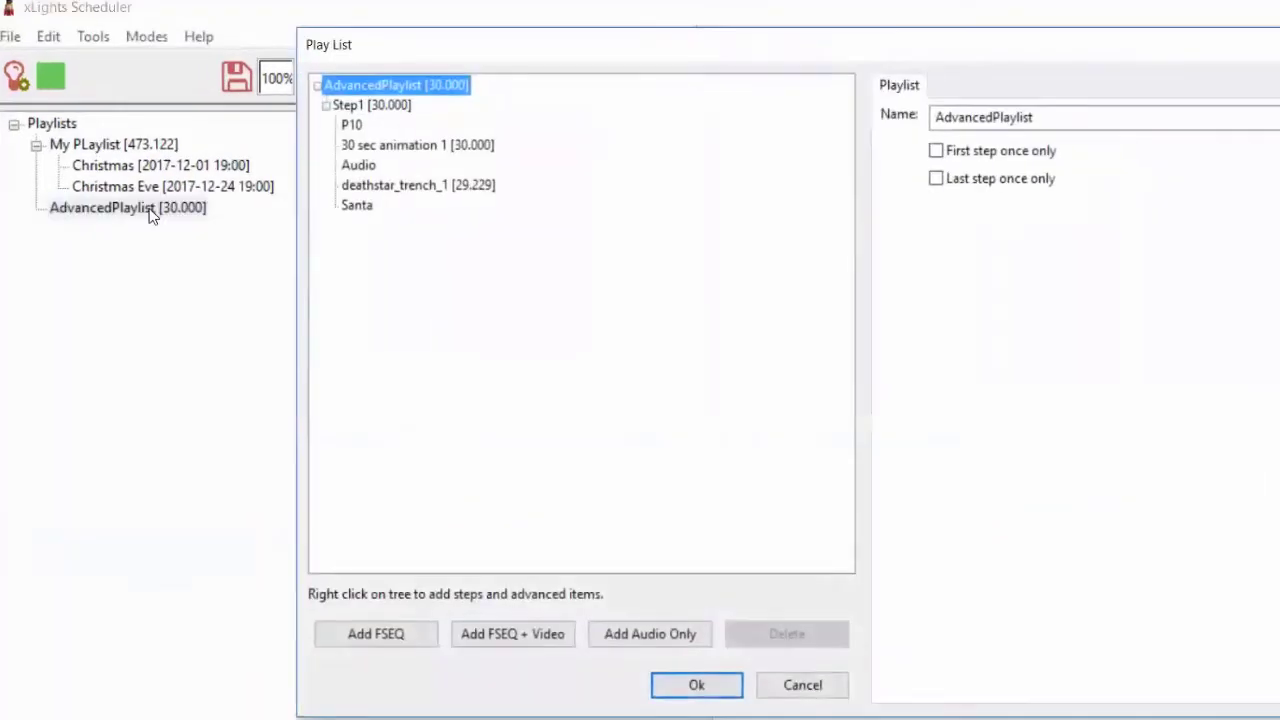
pyautogui.rightClick(391, 107)
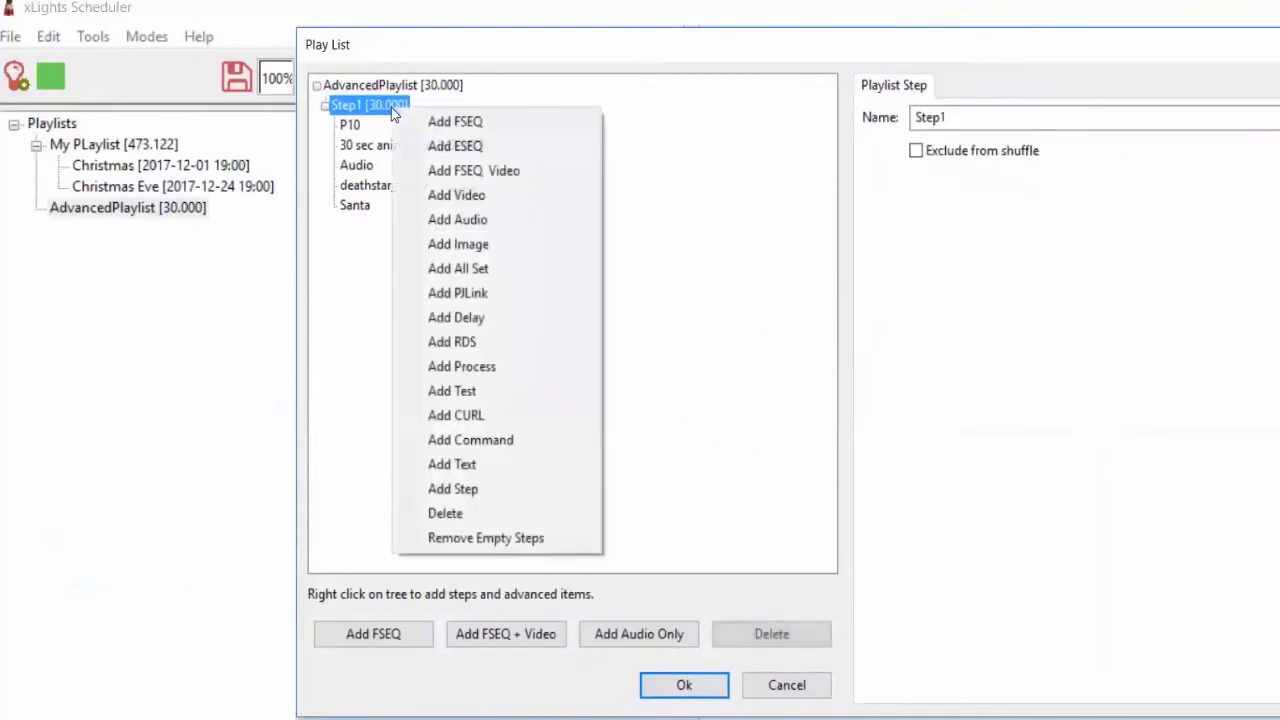
pyautogui.click(446, 266)
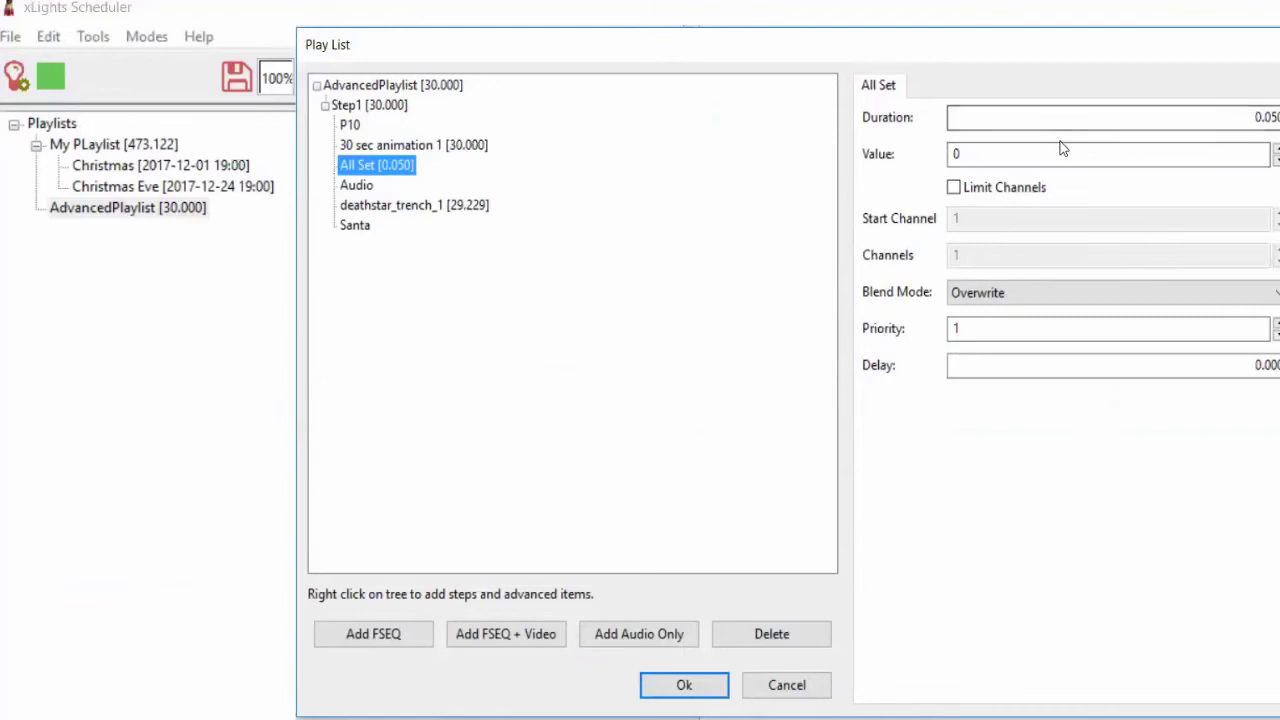
# Step: Examine the All Set item's duration, value, channel limit, blend mode and priority settings without changing them
pyautogui.doubleClick(1228, 122)
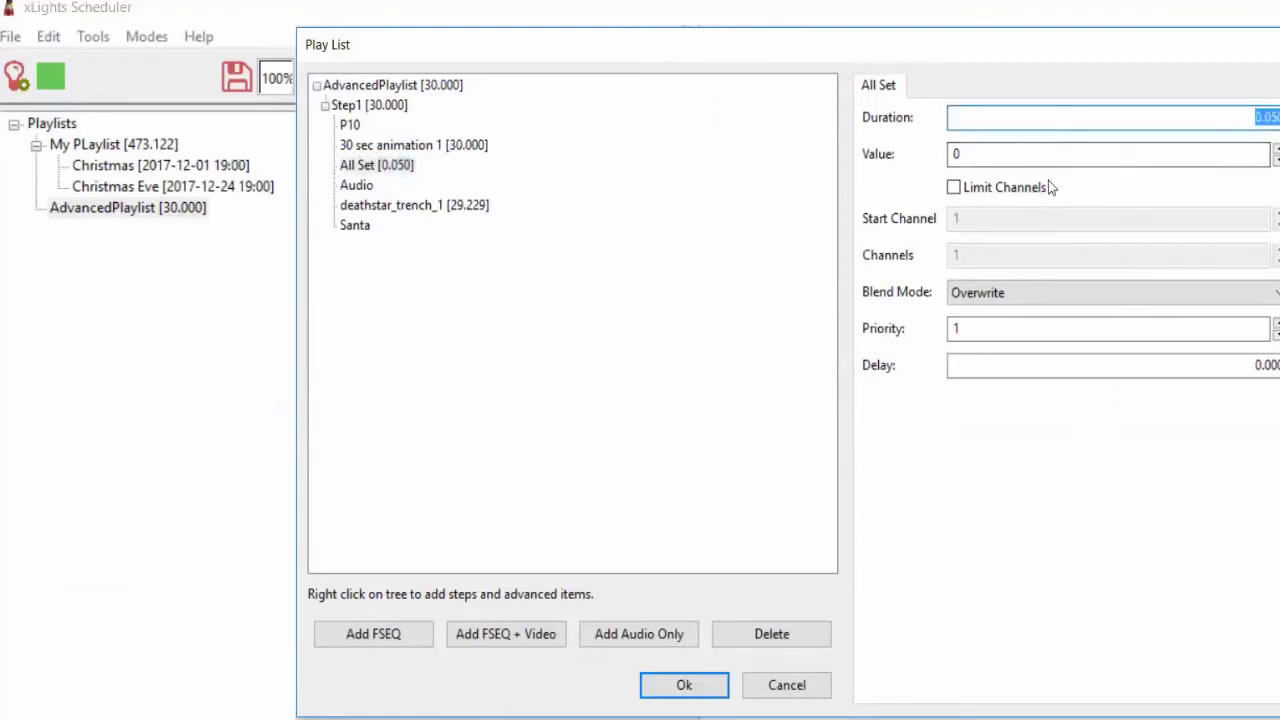
pyautogui.click(958, 154)
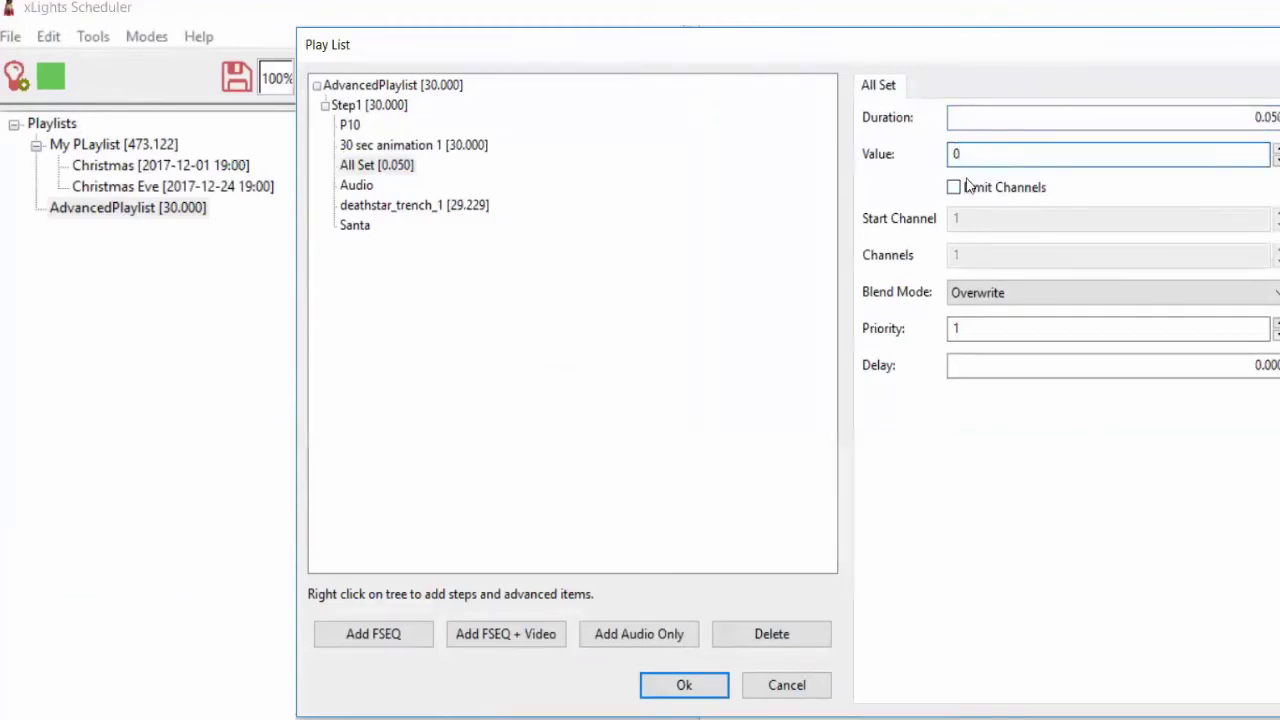
pyautogui.click(955, 187)
pyautogui.click(955, 187)
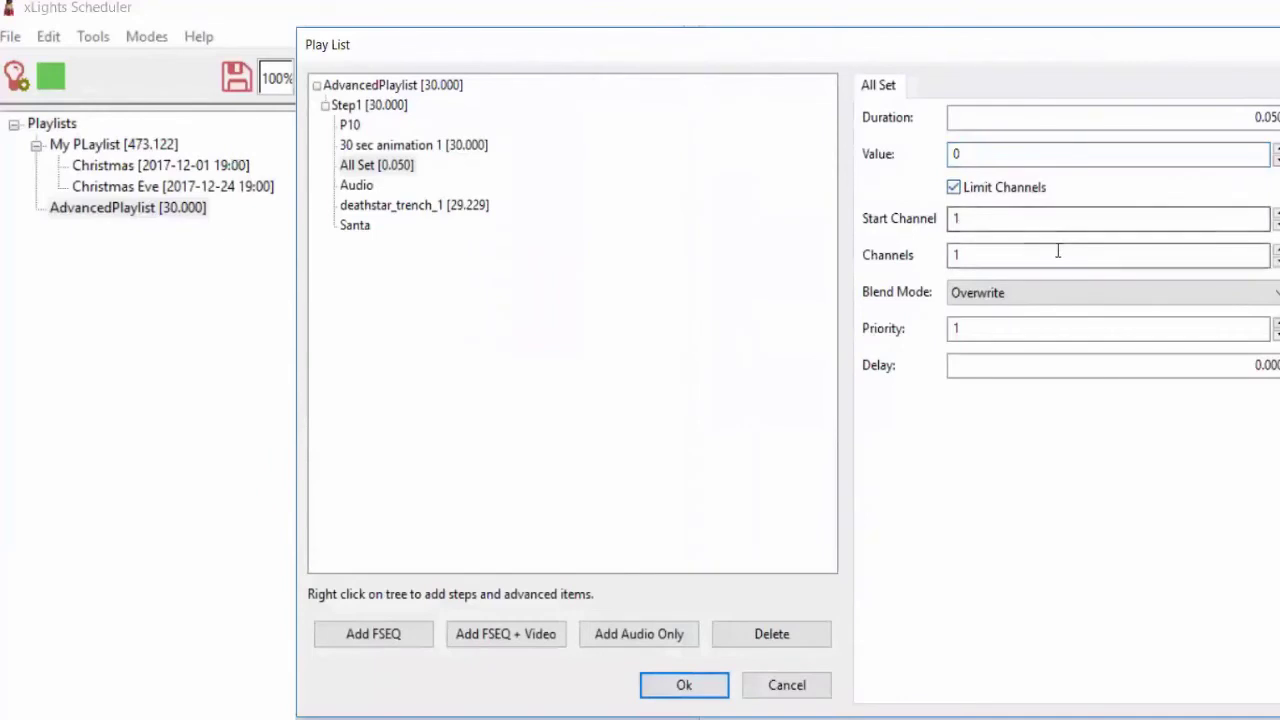
pyautogui.click(955, 187)
pyautogui.click(988, 294)
pyautogui.click(989, 293)
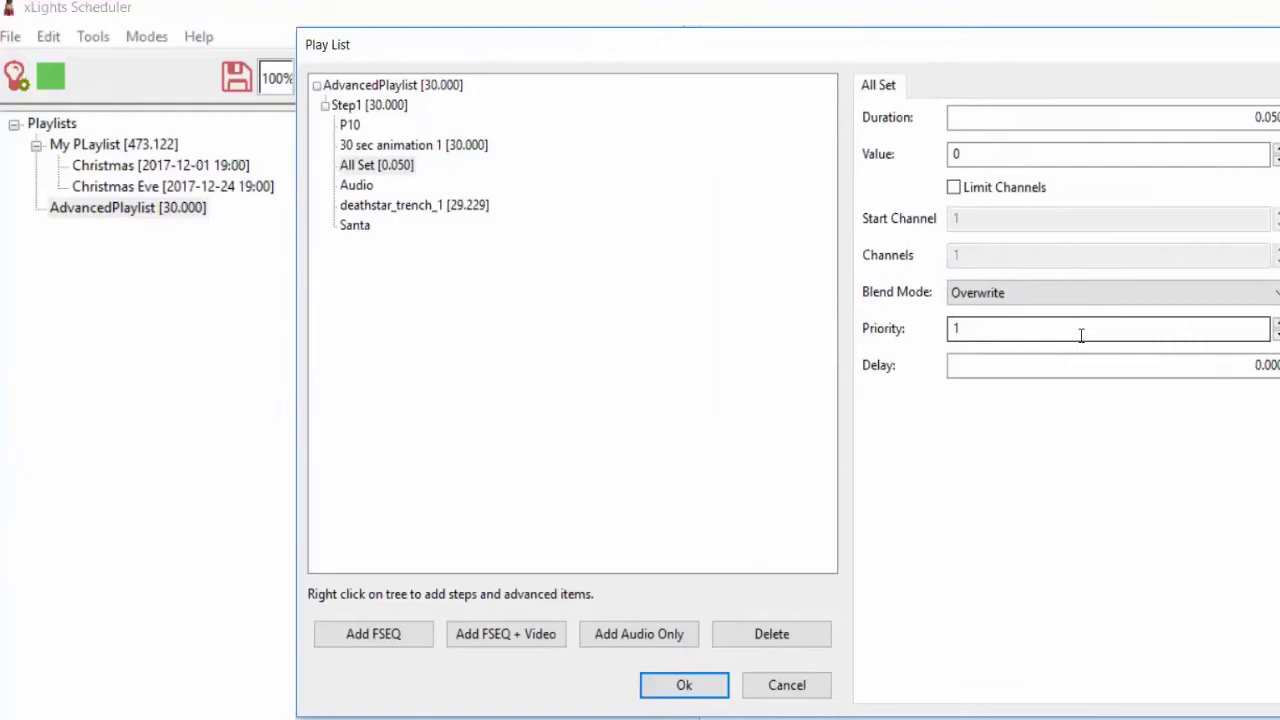
pyautogui.click(962, 155)
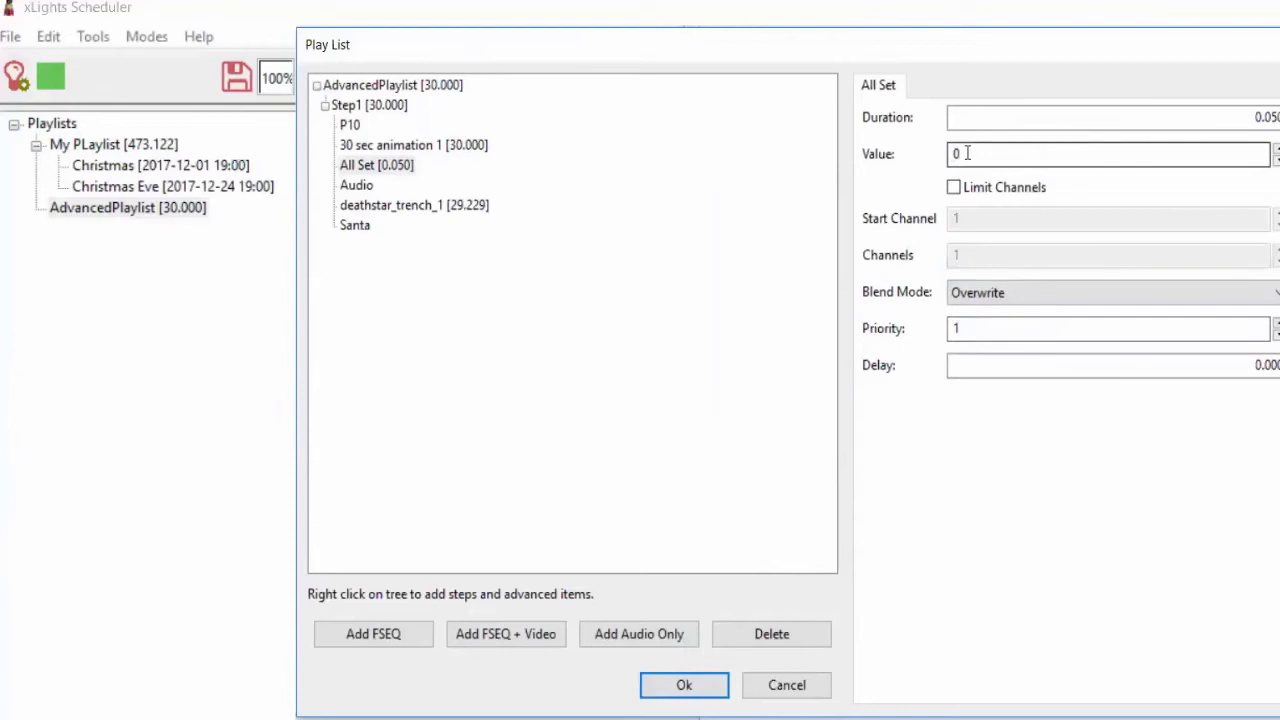
pyautogui.click(1000, 329)
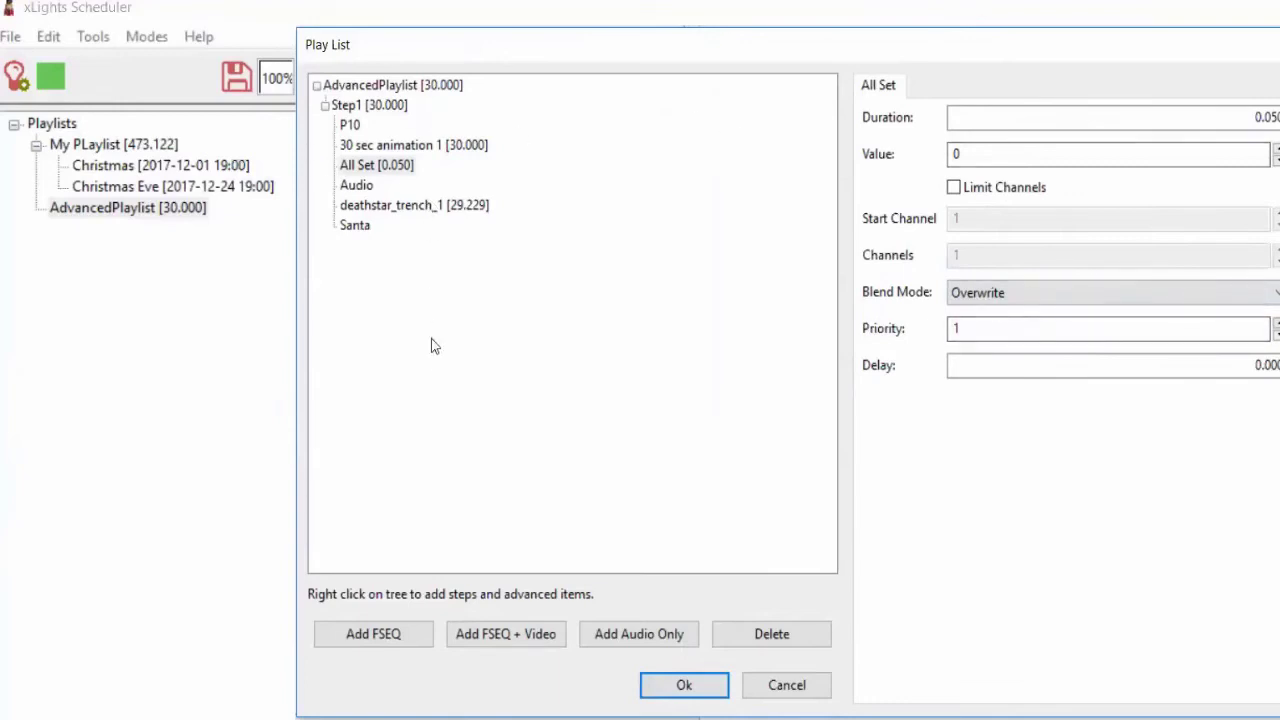
# Step: Add a PJLink item to Step1, check its projector choices, and accept the playlist
pyautogui.rightClick(392, 107)
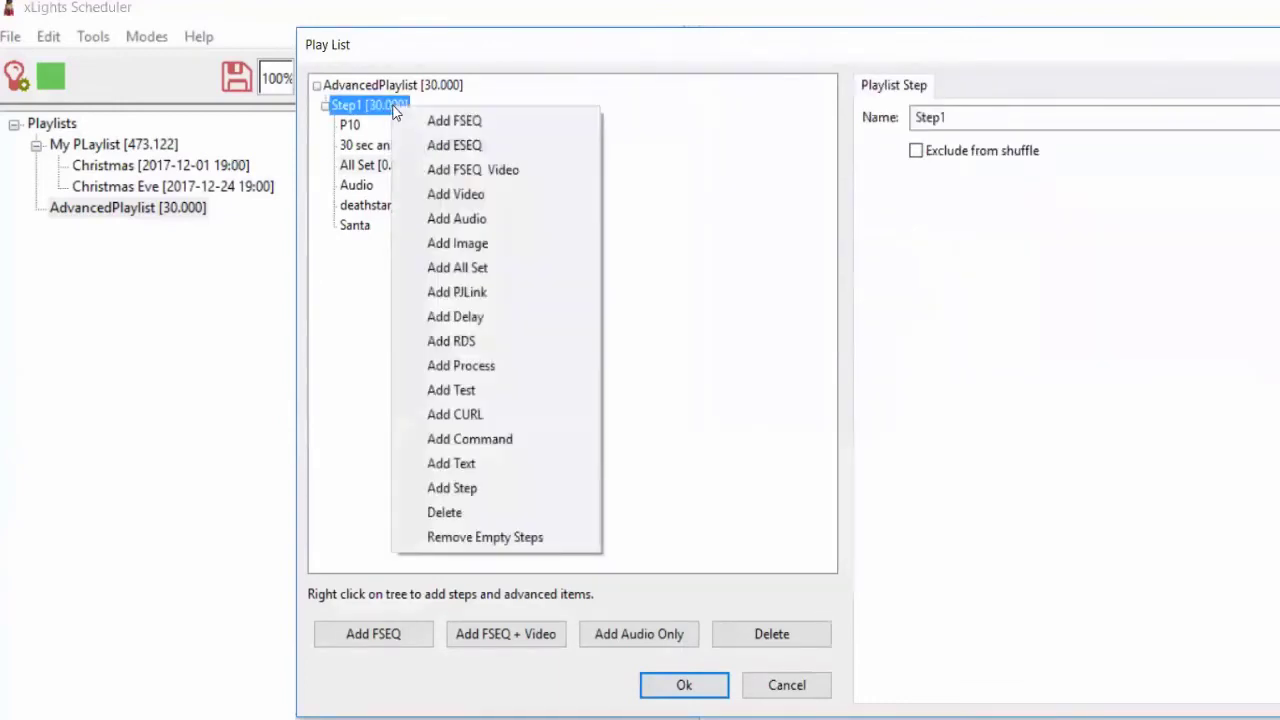
pyautogui.click(483, 294)
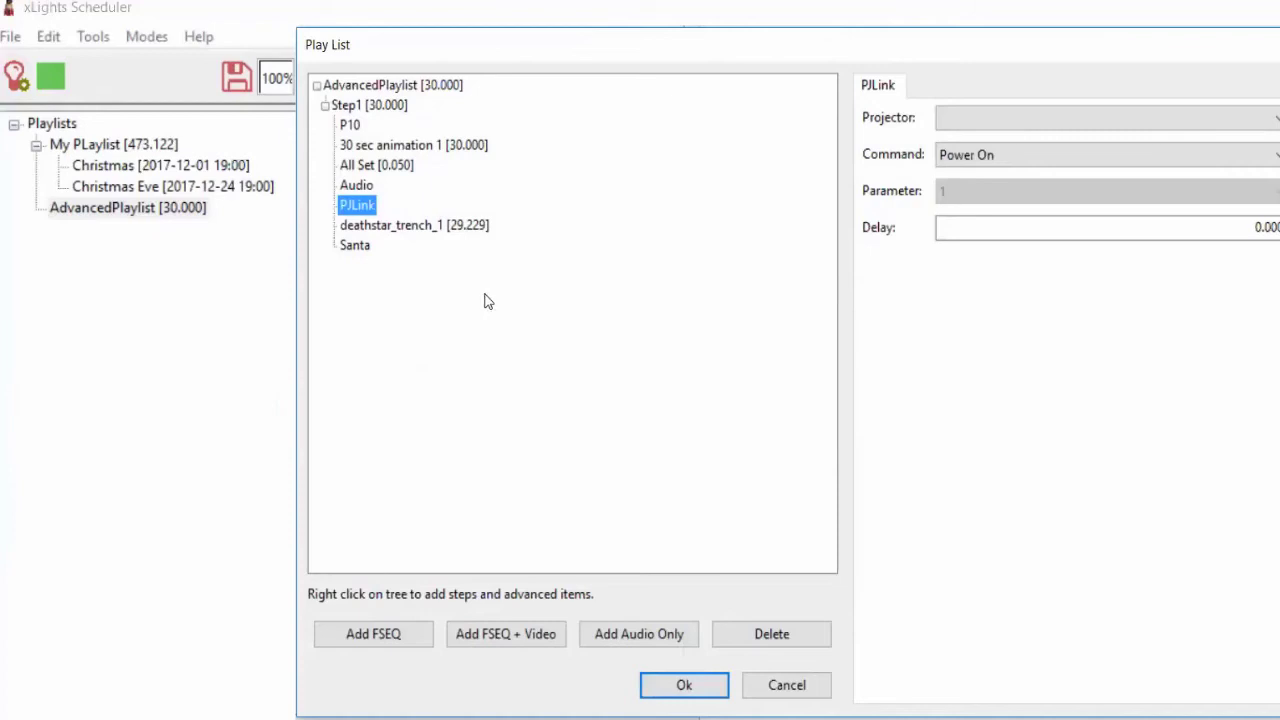
pyautogui.click(1028, 120)
pyautogui.click(1018, 118)
pyautogui.click(1018, 118)
pyautogui.click(1018, 118)
pyautogui.click(1018, 118)
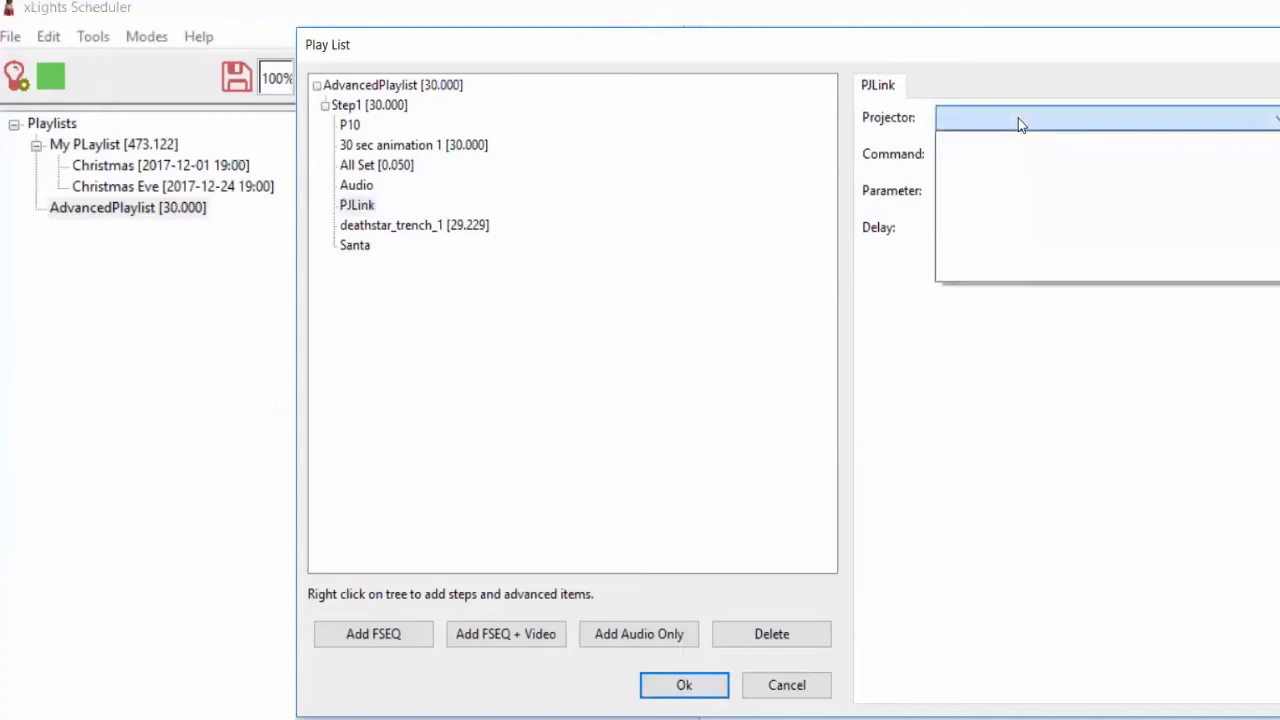
pyautogui.click(1018, 118)
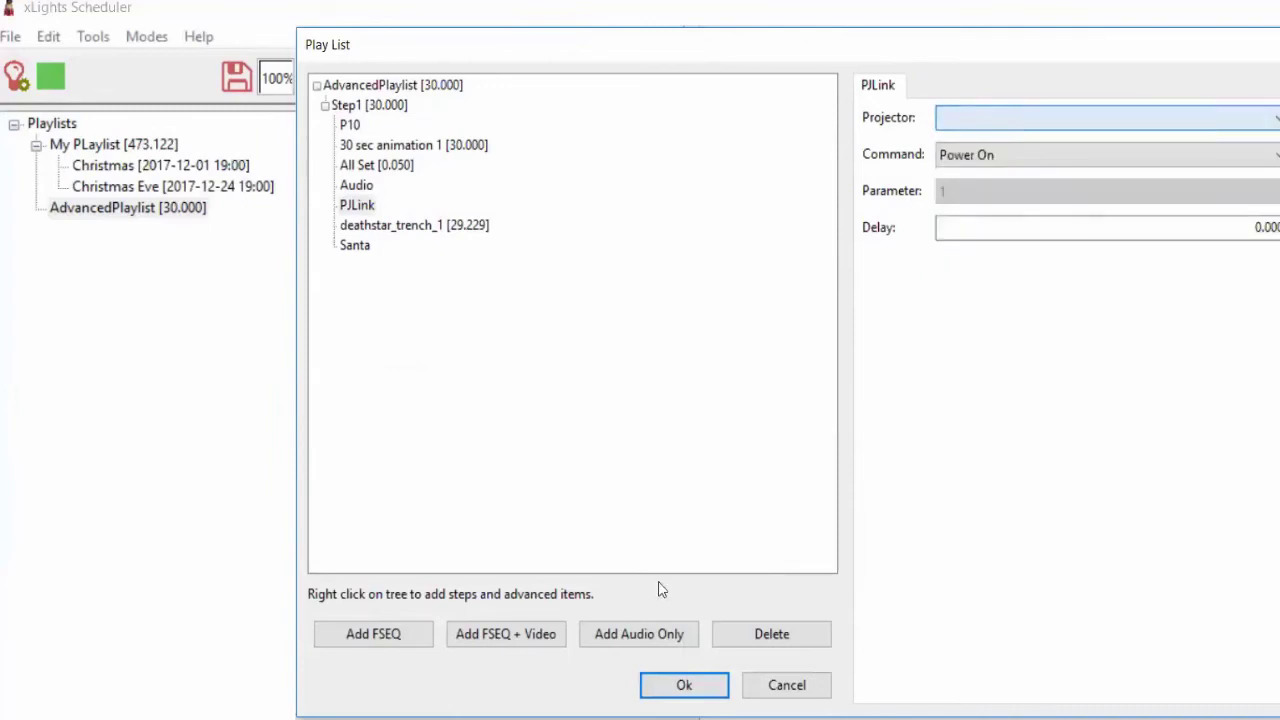
pyautogui.click(664, 686)
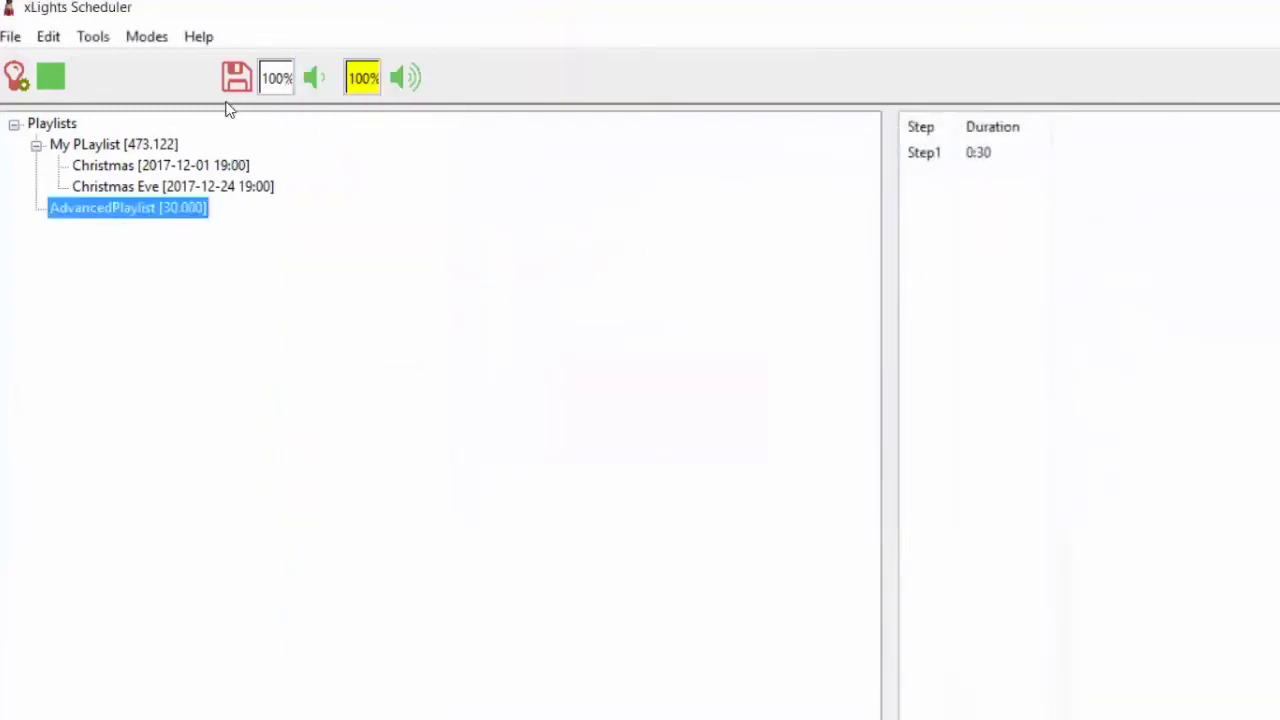
# Step: Add a projector named projector with IP address 192.168.0.1 and no password to the scheduler options
pyautogui.click(48, 36)
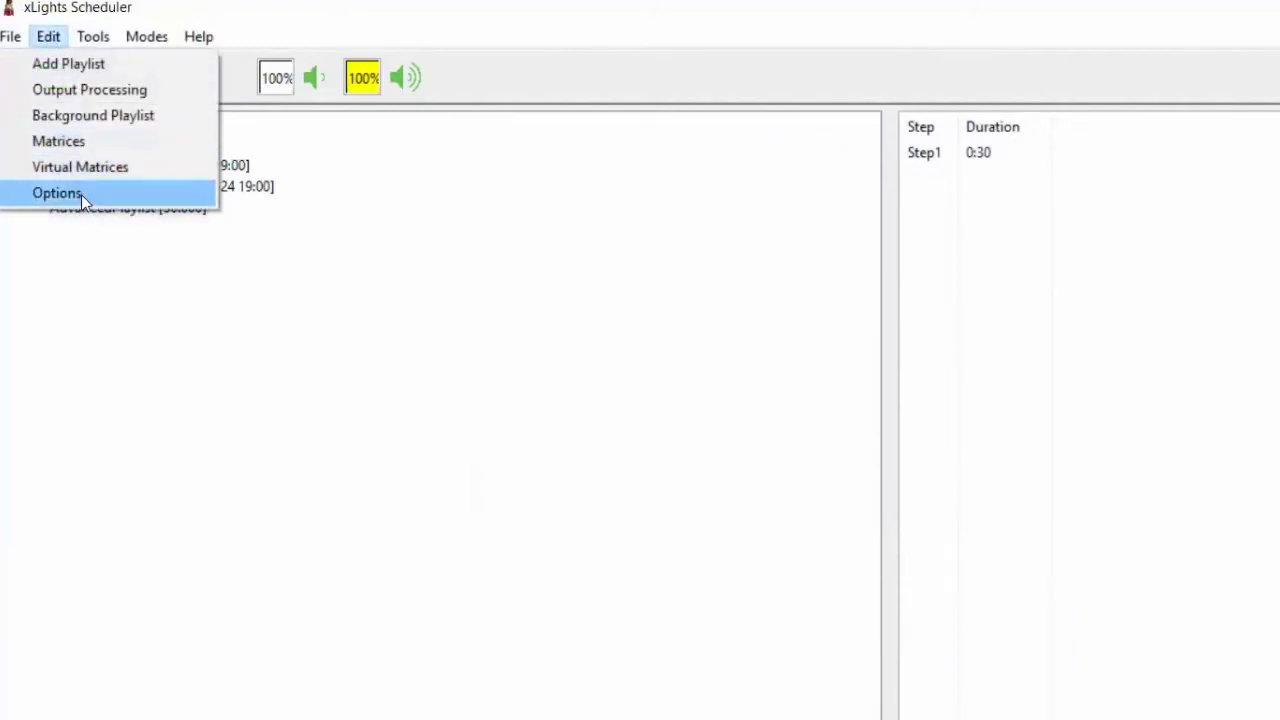
pyautogui.click(79, 194)
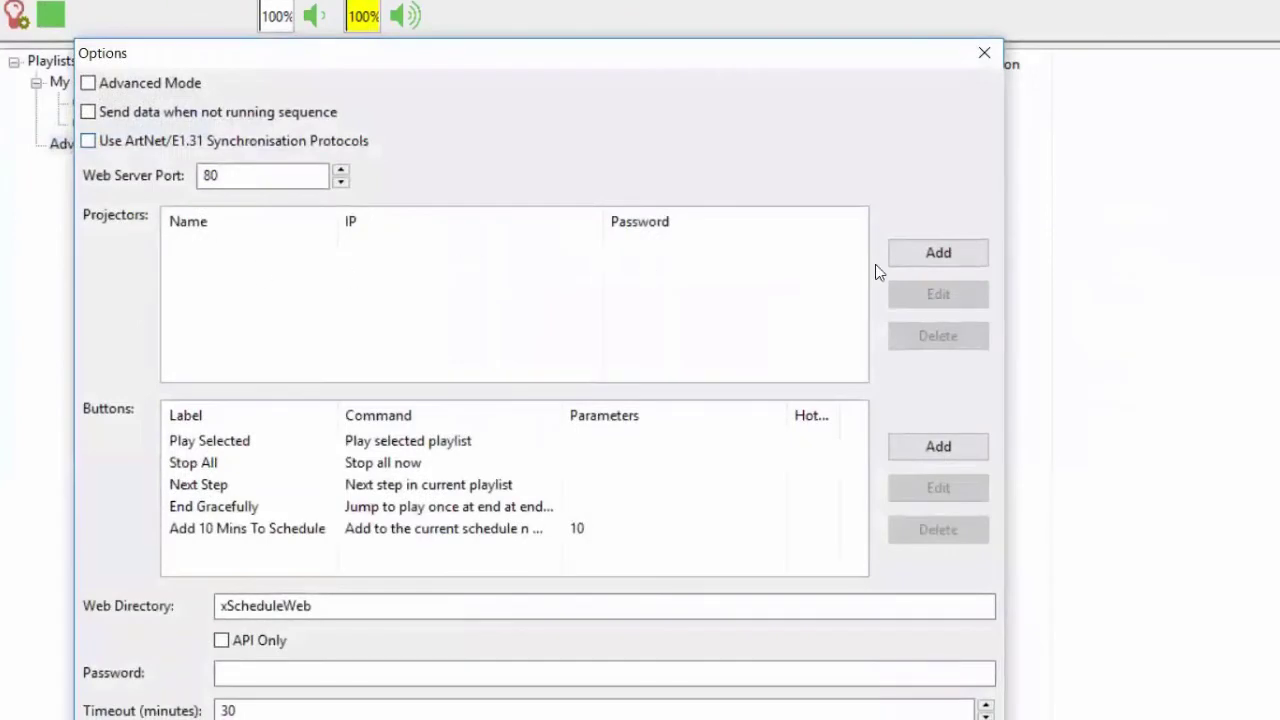
pyautogui.click(934, 257)
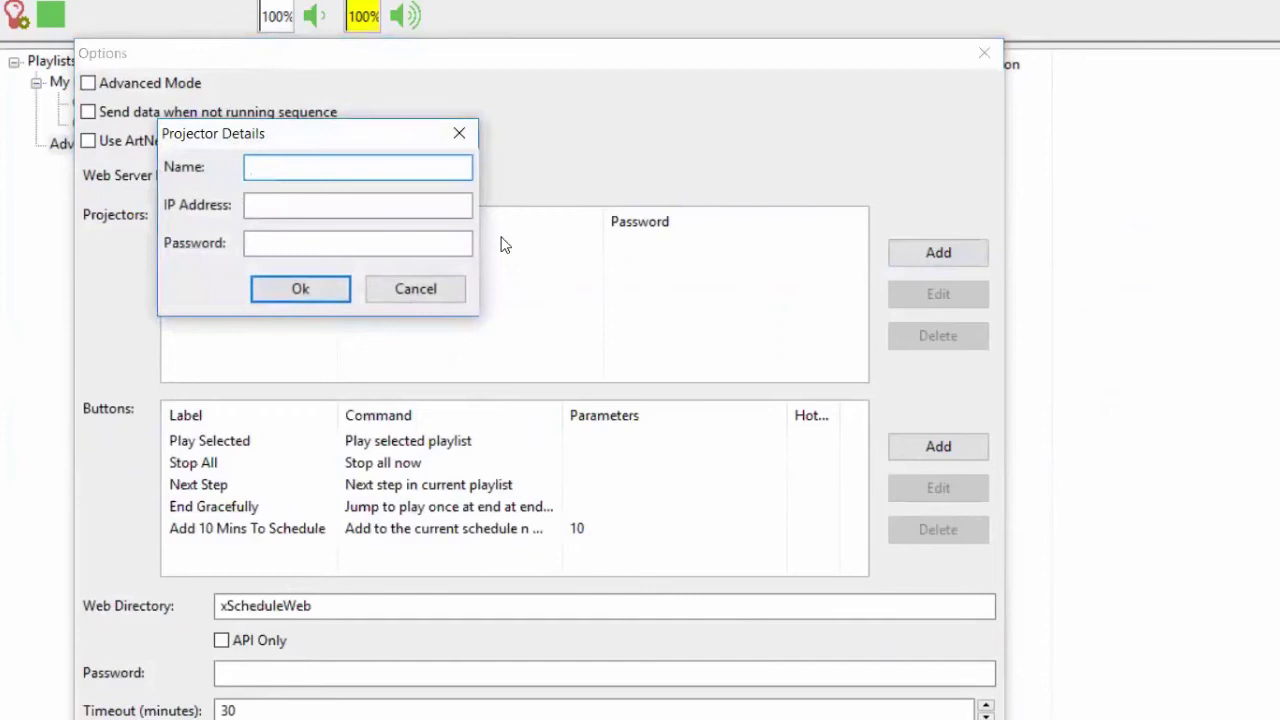
pyautogui.write('projector')
pyautogui.press('Tab')
pyautogui.write('192.1')
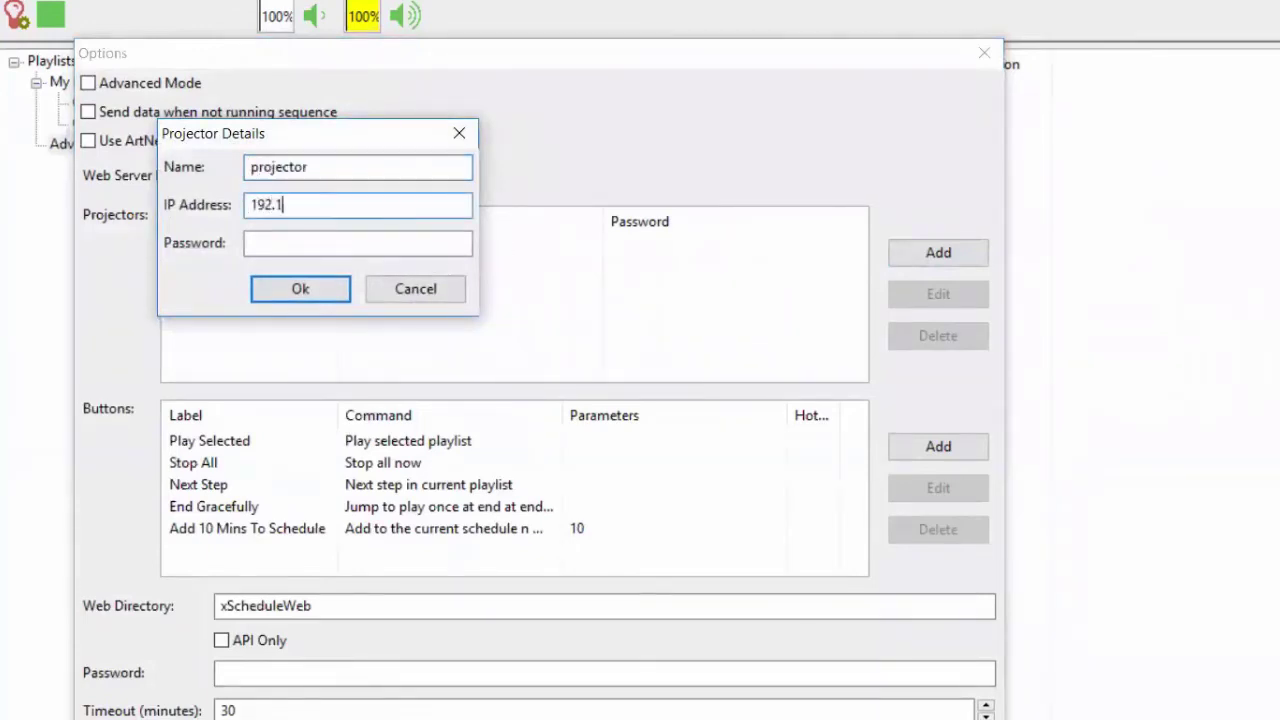
pyautogui.write('68.0.1')
pyautogui.press('Tab')
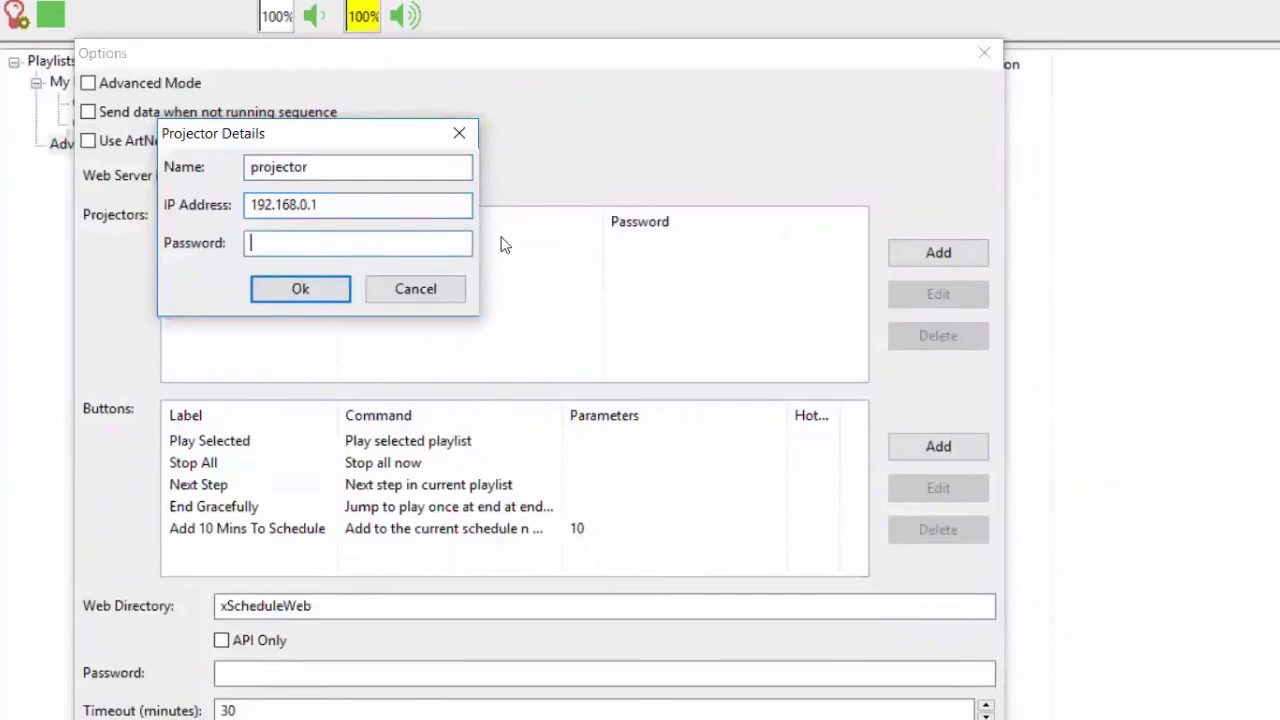
pyautogui.click(314, 290)
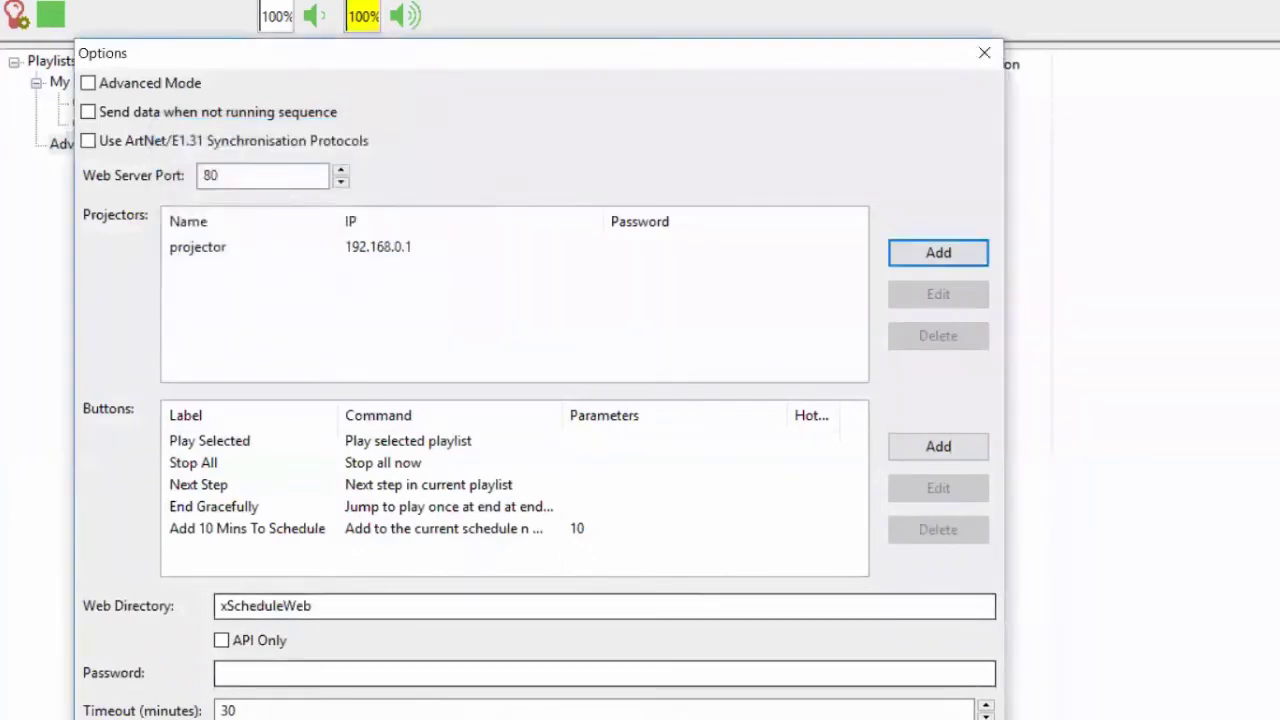
# Step: Reopen AdvancedPlaylist and assign the projector named projector to the Power On item, keeping Power On as its command
pyautogui.doubleClick(165, 144)
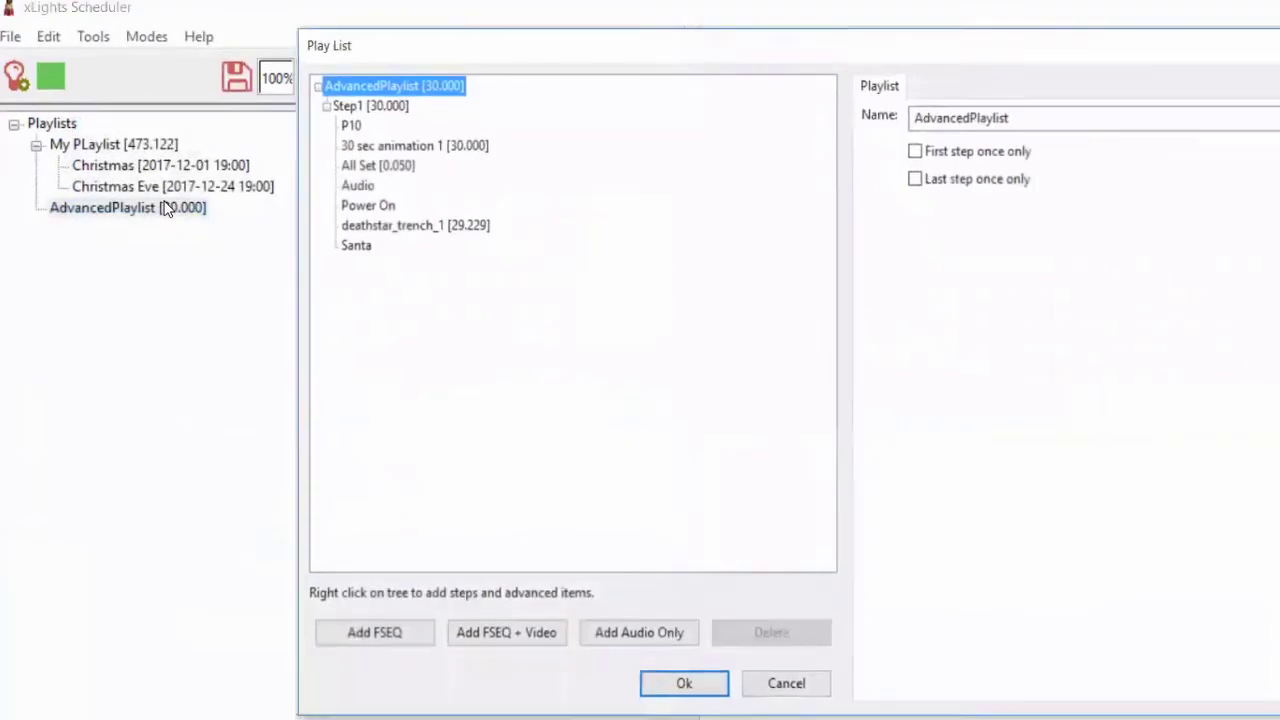
pyautogui.click(362, 186)
pyautogui.click(367, 205)
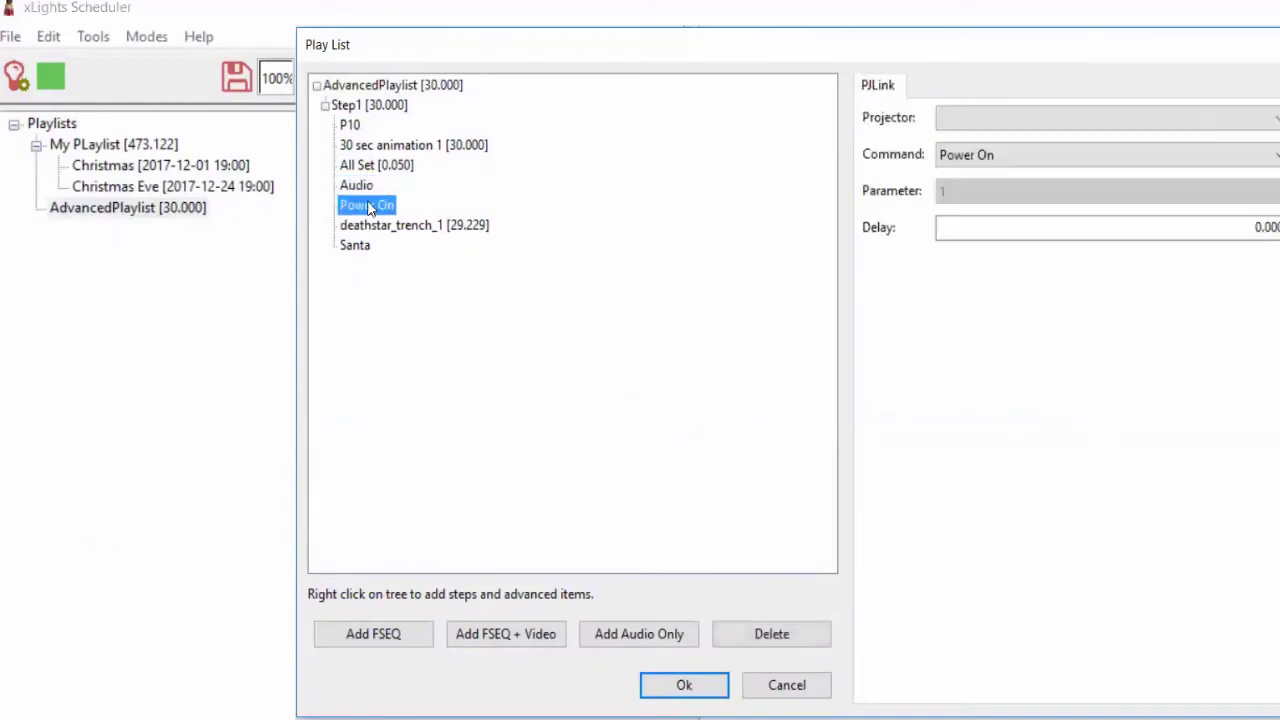
pyautogui.click(1185, 116)
pyautogui.click(1063, 141)
pyautogui.click(1040, 152)
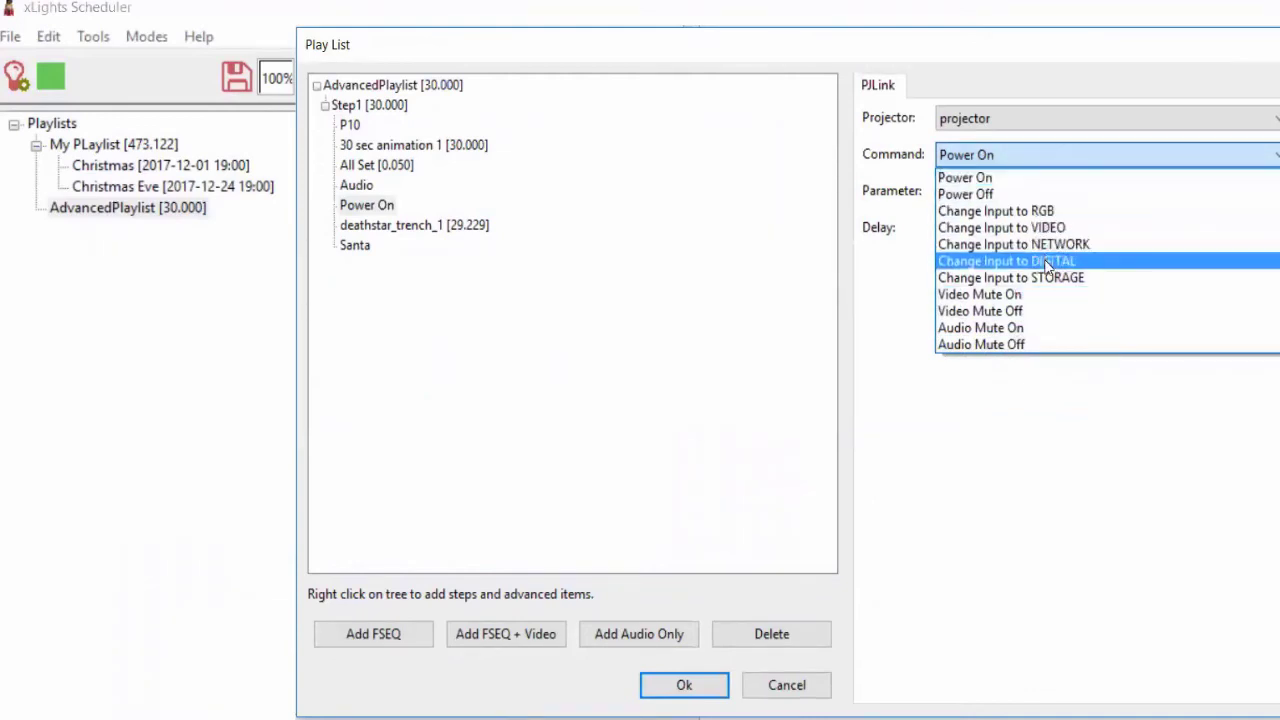
pyautogui.click(897, 286)
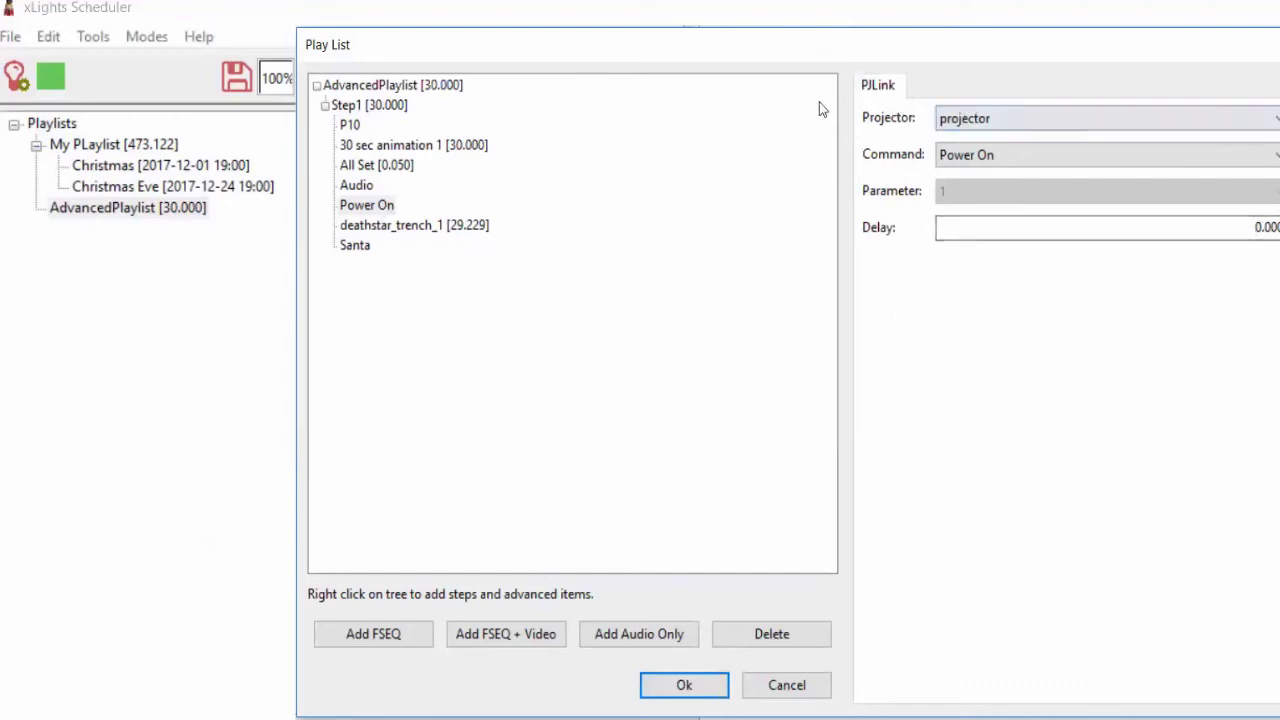
# Step: Add a Delay item and an RDS item to Step1
pyautogui.rightClick(366, 111)
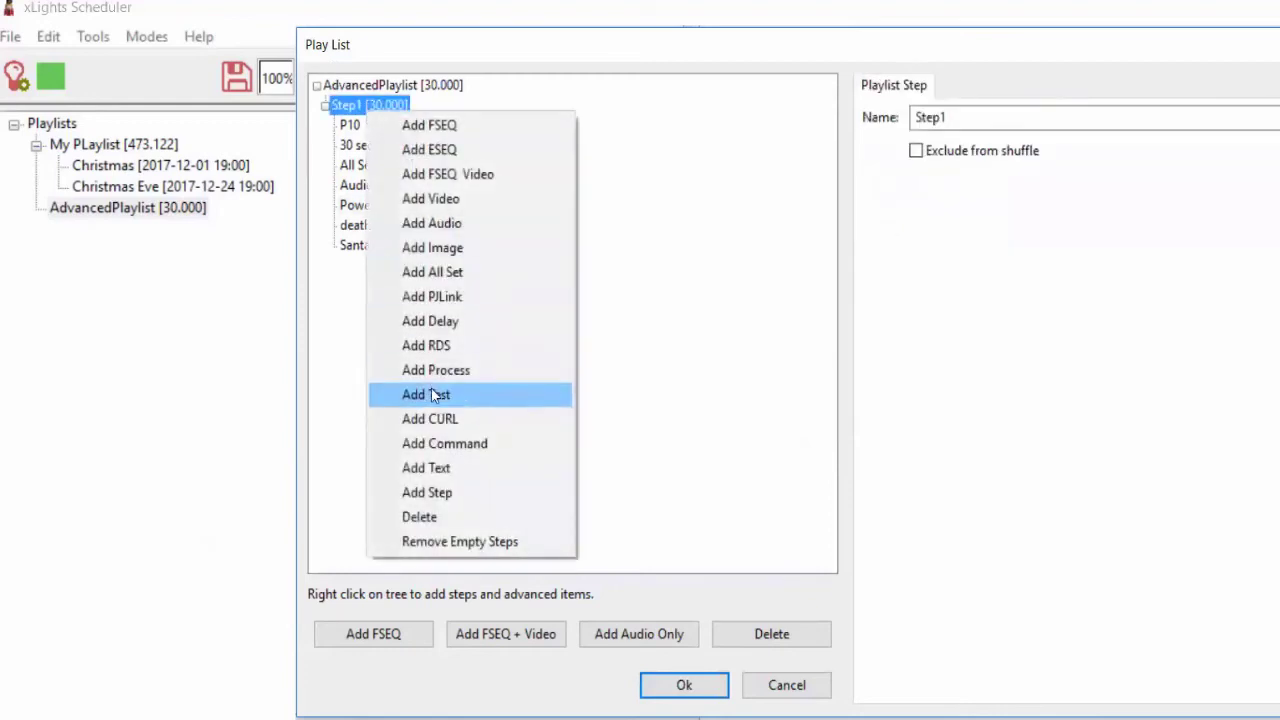
pyautogui.click(447, 322)
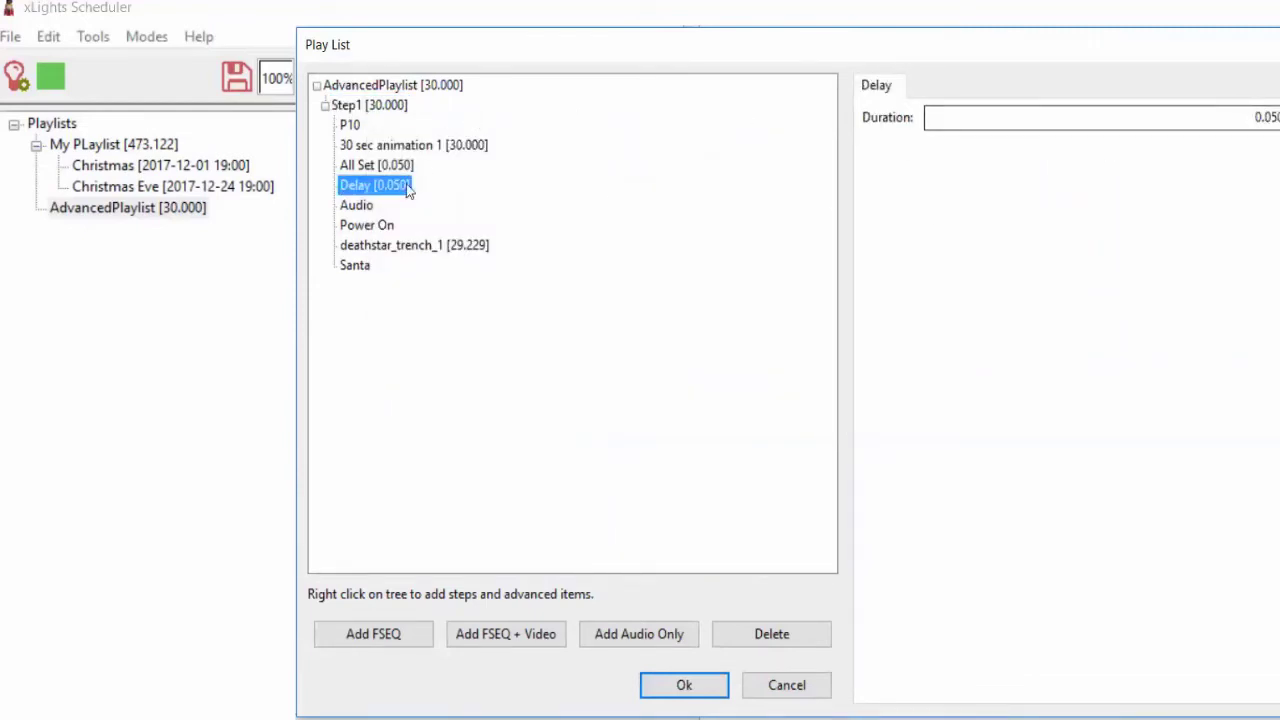
pyautogui.rightClick(369, 108)
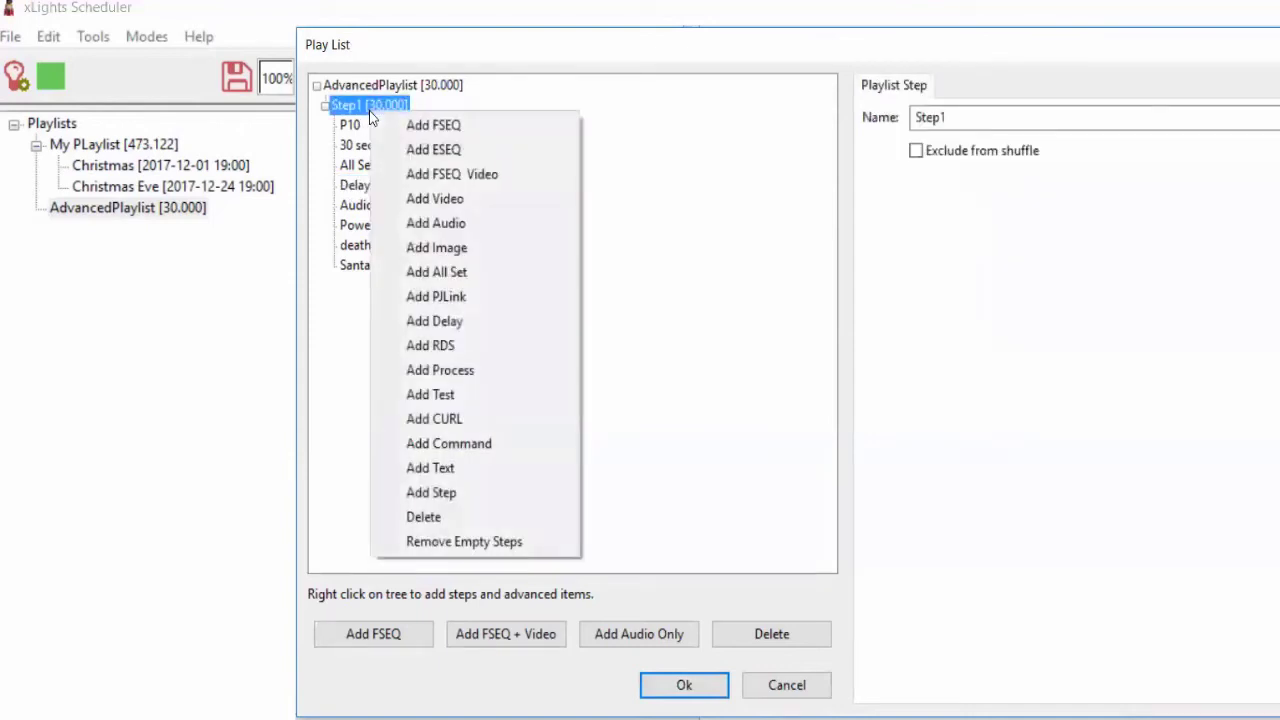
pyautogui.click(451, 347)
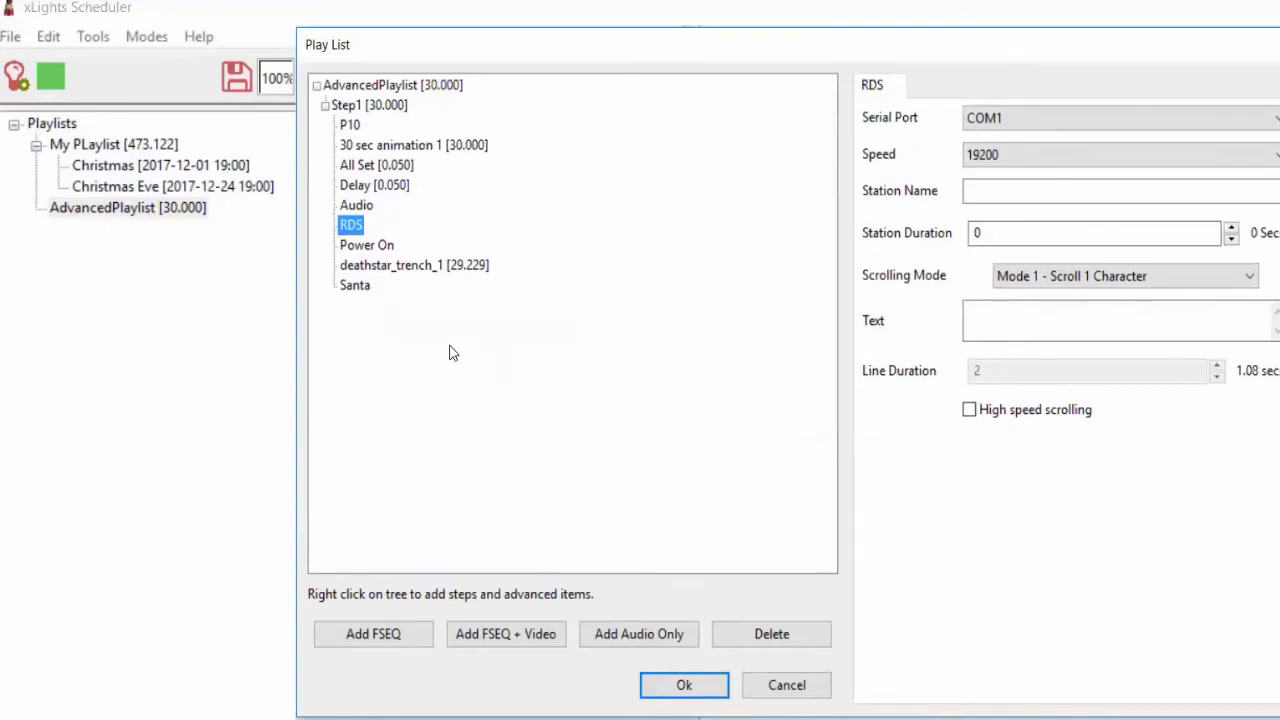
# Step: Check the RDS item's serial port and speed choices, leaving COM1 and 19200 selected
pyautogui.click(1100, 125)
pyautogui.click(1100, 129)
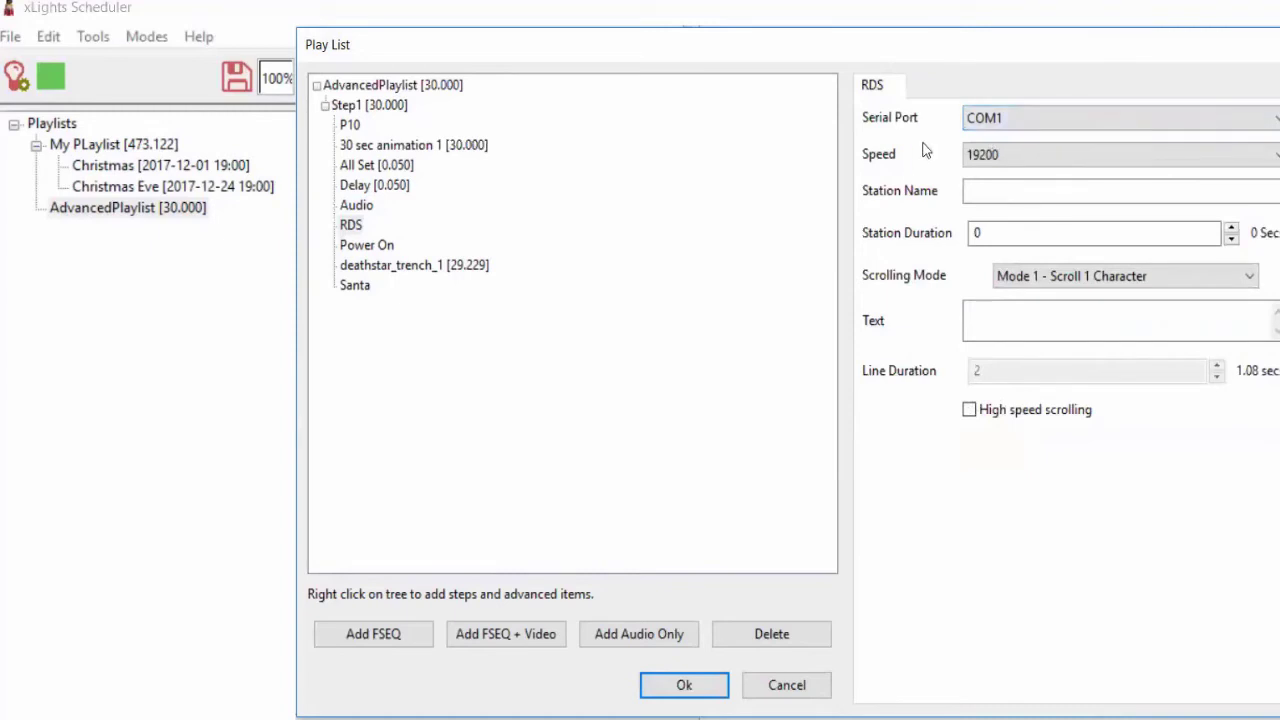
pyautogui.click(1008, 166)
pyautogui.click(1010, 168)
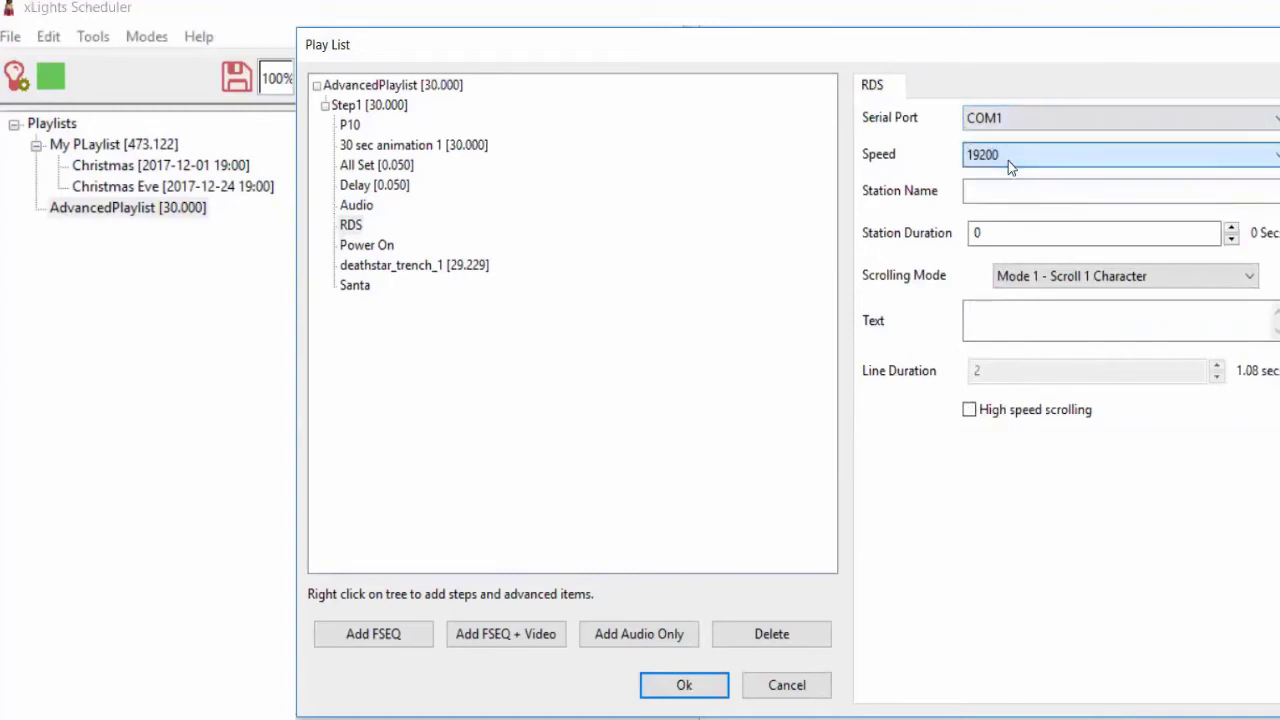
# Step: Set the RDS item's station name to wkrp and keep Mode 1 - Scroll 1 Character as its scrolling mode
pyautogui.click(1003, 186)
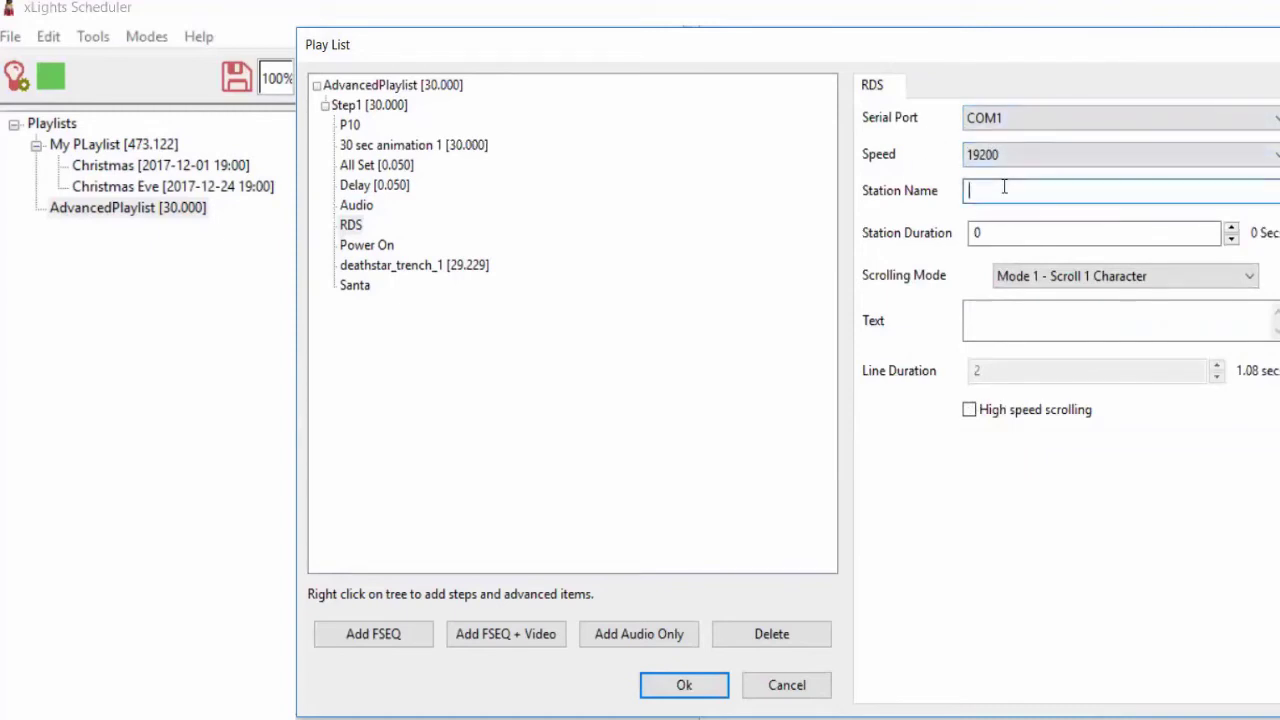
pyautogui.write('wkrp')
pyautogui.press('Tab')
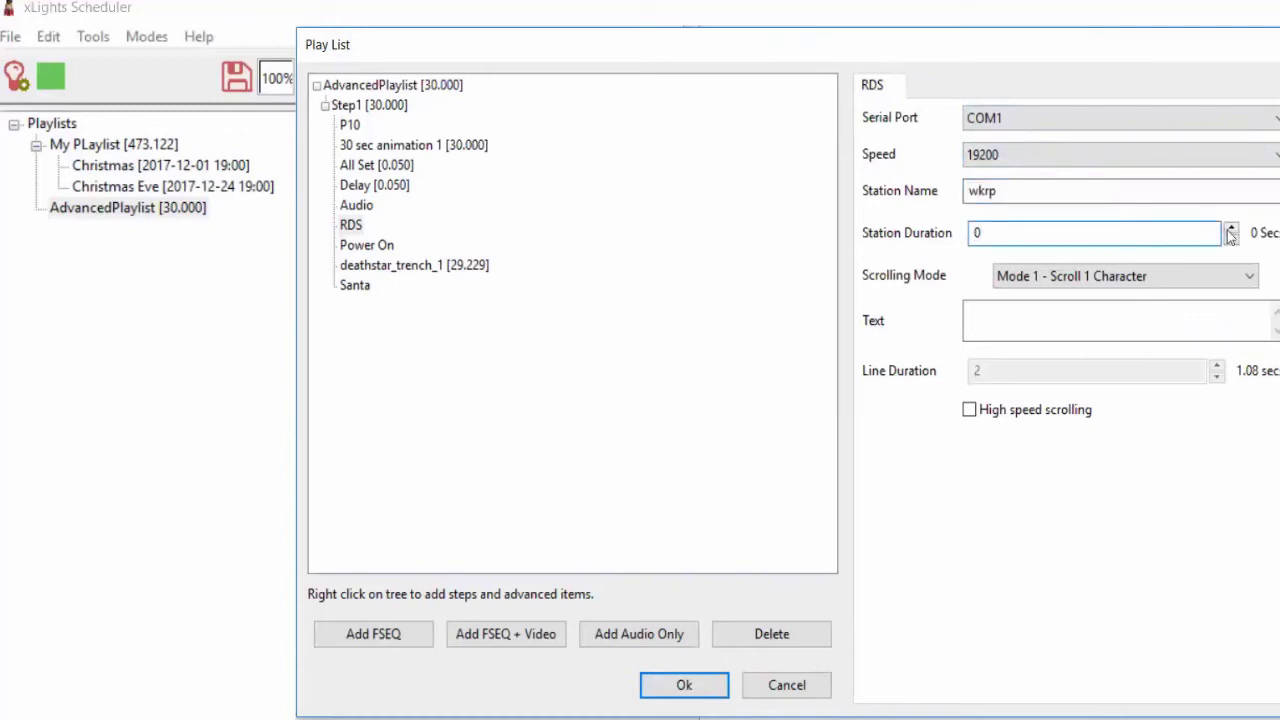
pyautogui.click(1078, 276)
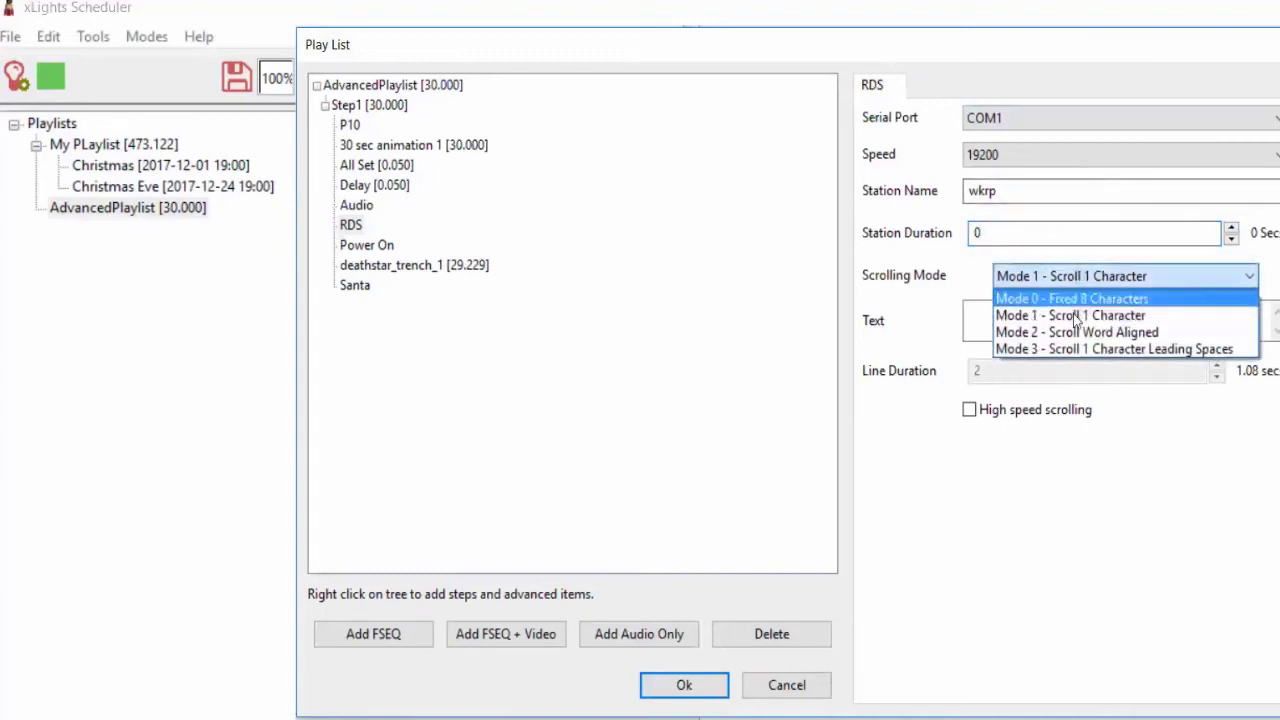
pyautogui.click(987, 318)
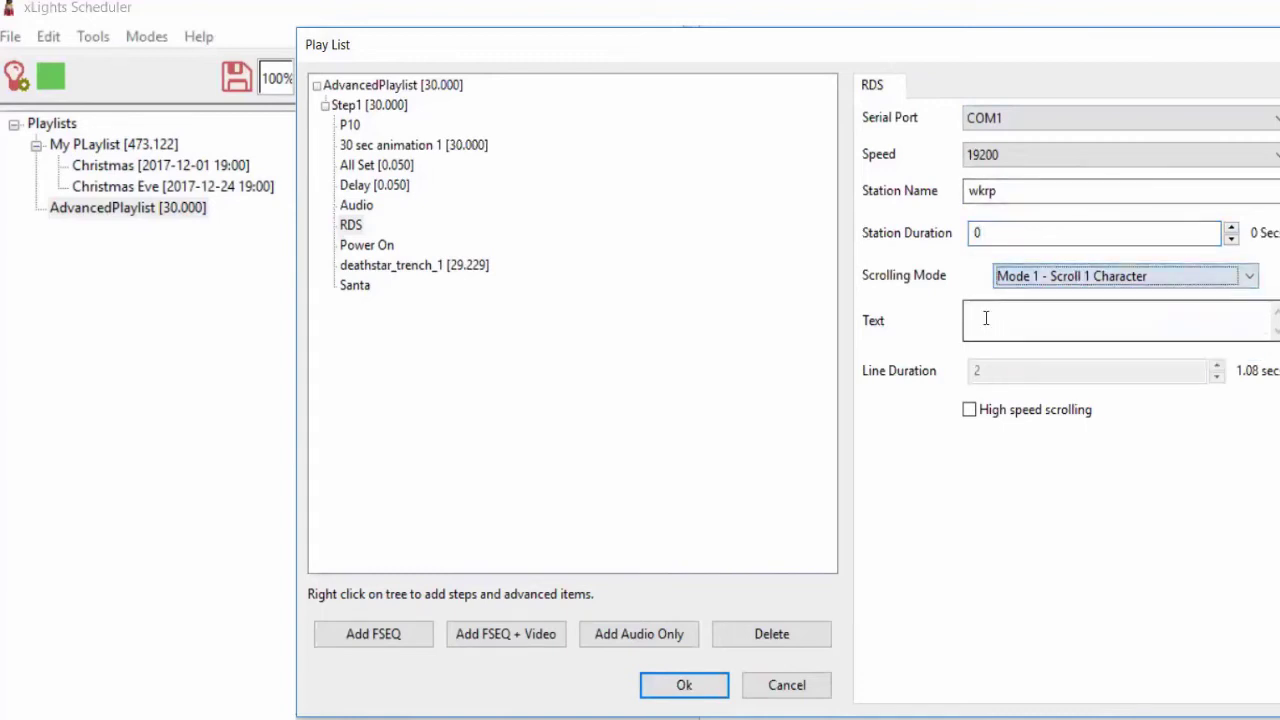
# Step: Enter %ALBUM% %TITLE% as the RDS item's text
pyautogui.click(1006, 319)
pyautogui.write('%ALB')
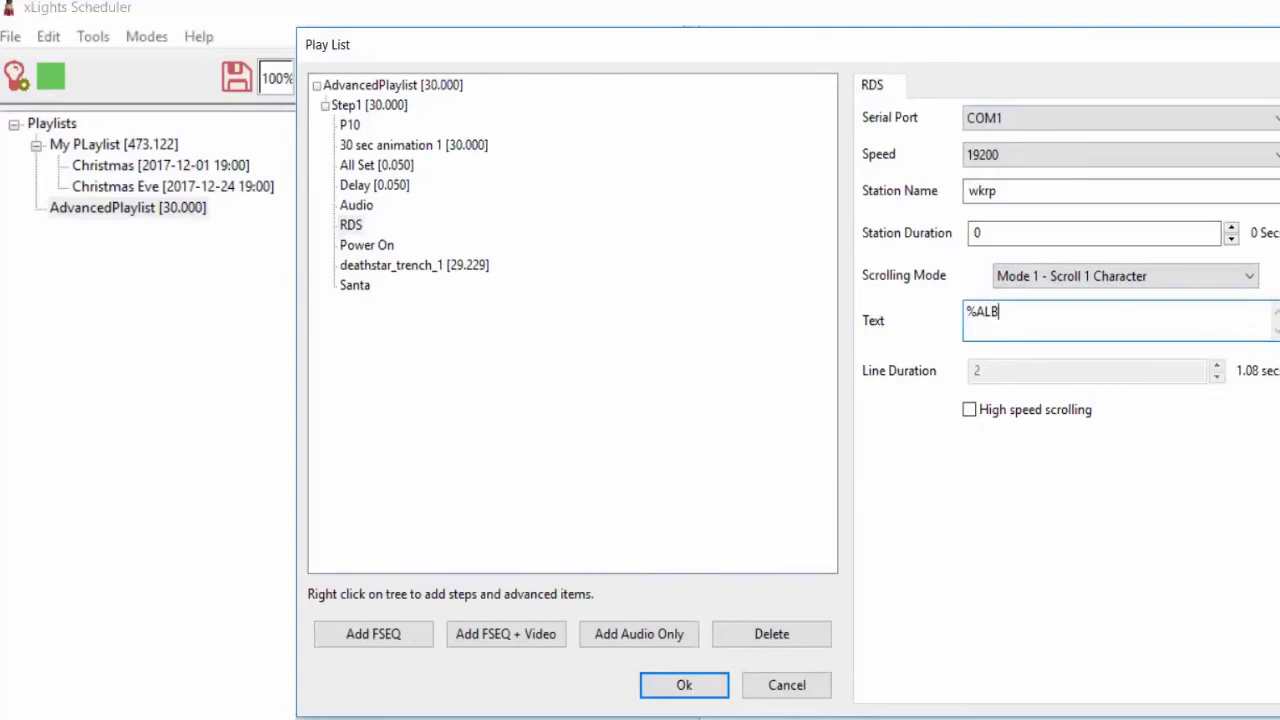
pyautogui.write('UM% %TITLE%')
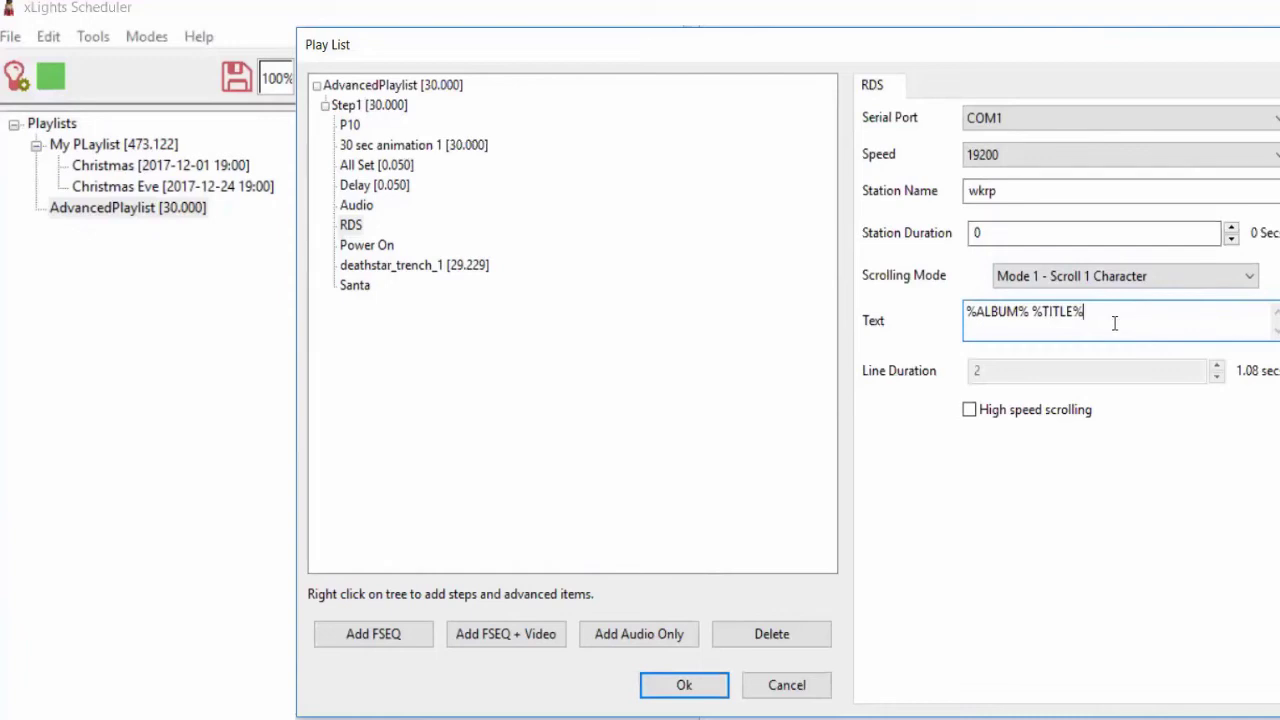
# Step: Replace the RDS item's whole text with "Please donate"
pyautogui.moveTo(1084, 320); pyautogui.dragTo(913, 322)
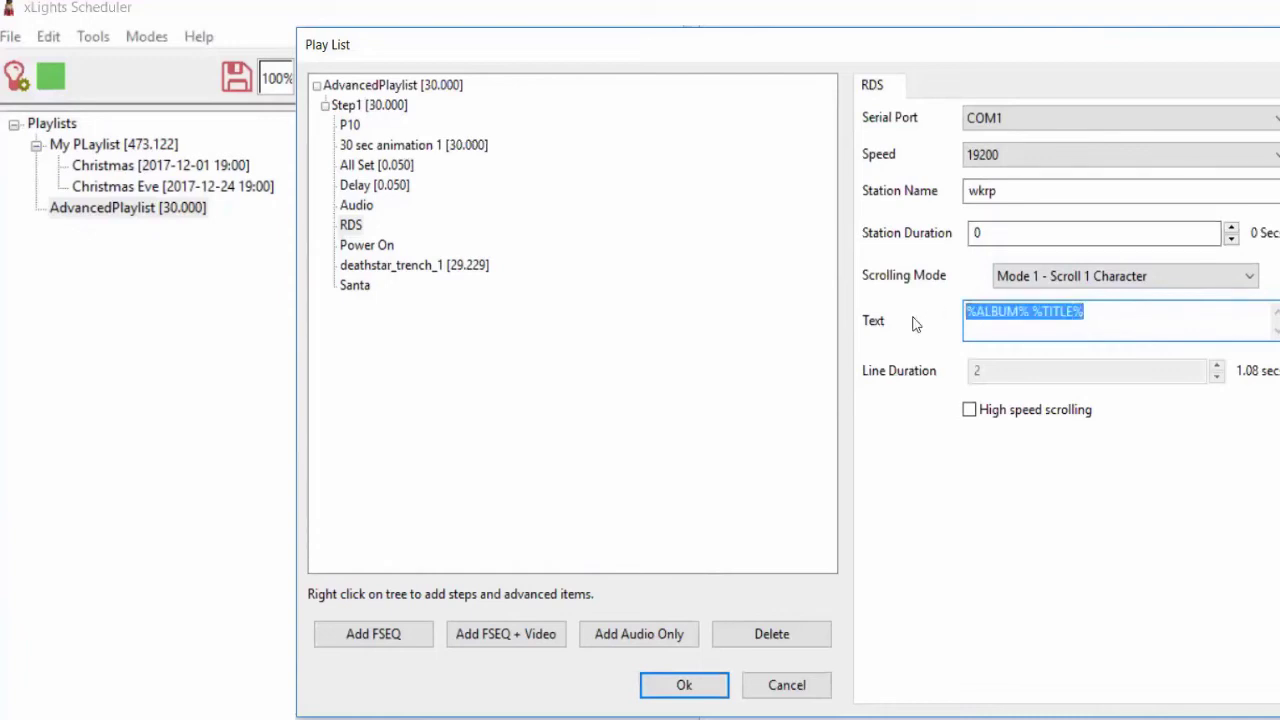
pyautogui.write('Please donATE')
pyautogui.press('BackSpace')
pyautogui.press('BackSpace')
pyautogui.press('BackSpace')
pyautogui.write('A')
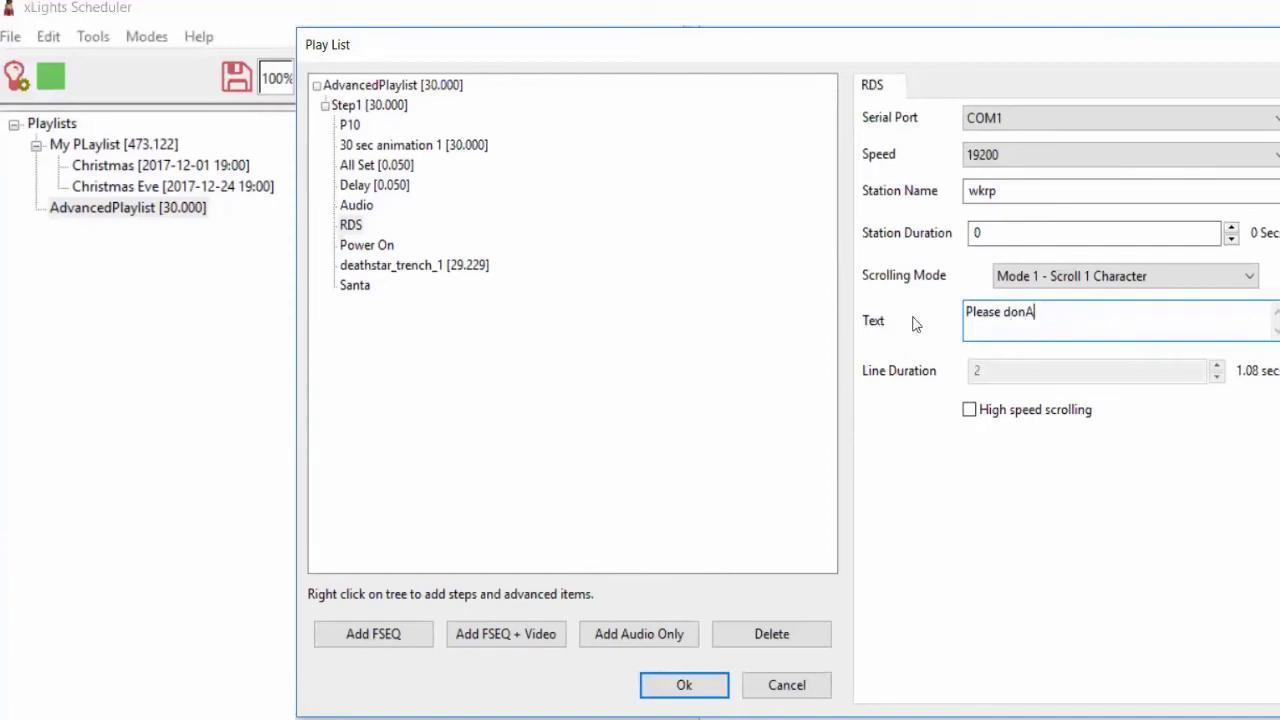
pyautogui.write('ate')
# Step: Try Mode 3 - Scroll 1 Character Leading Spaces on the RDS item, and settle on Mode 2 - Scroll Word Aligned
pyautogui.click(1088, 279)
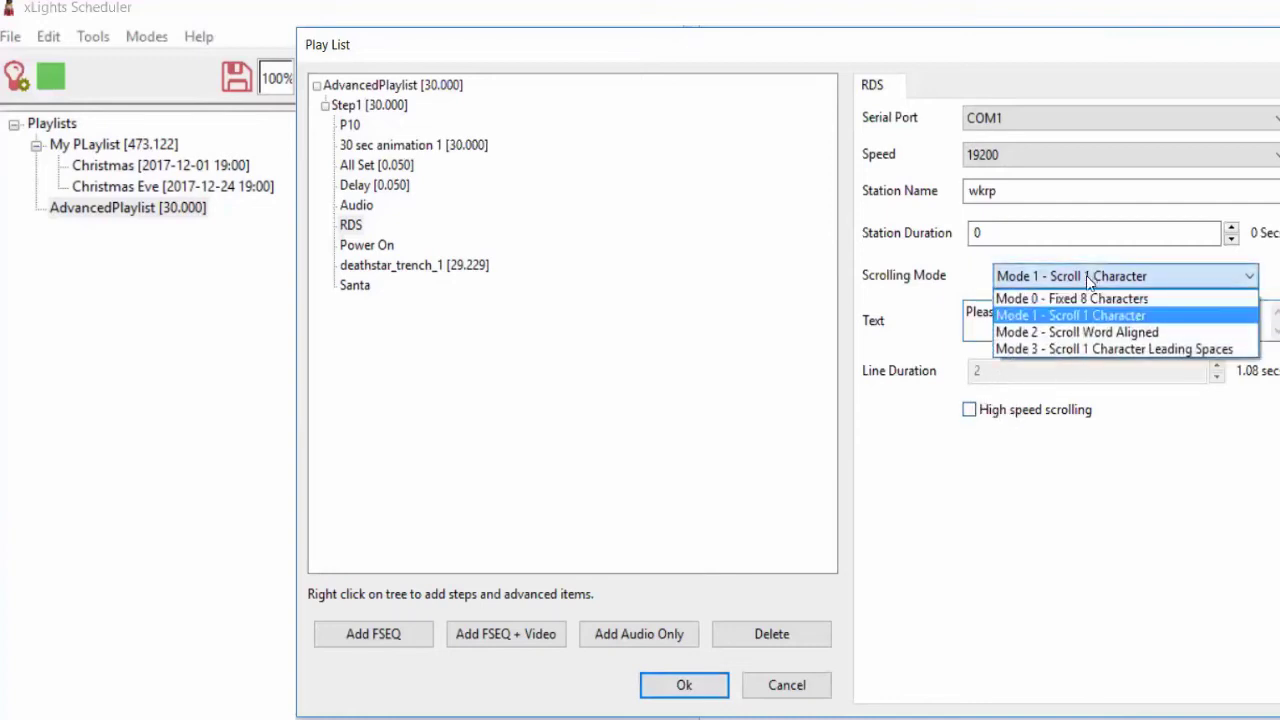
pyautogui.click(1069, 348)
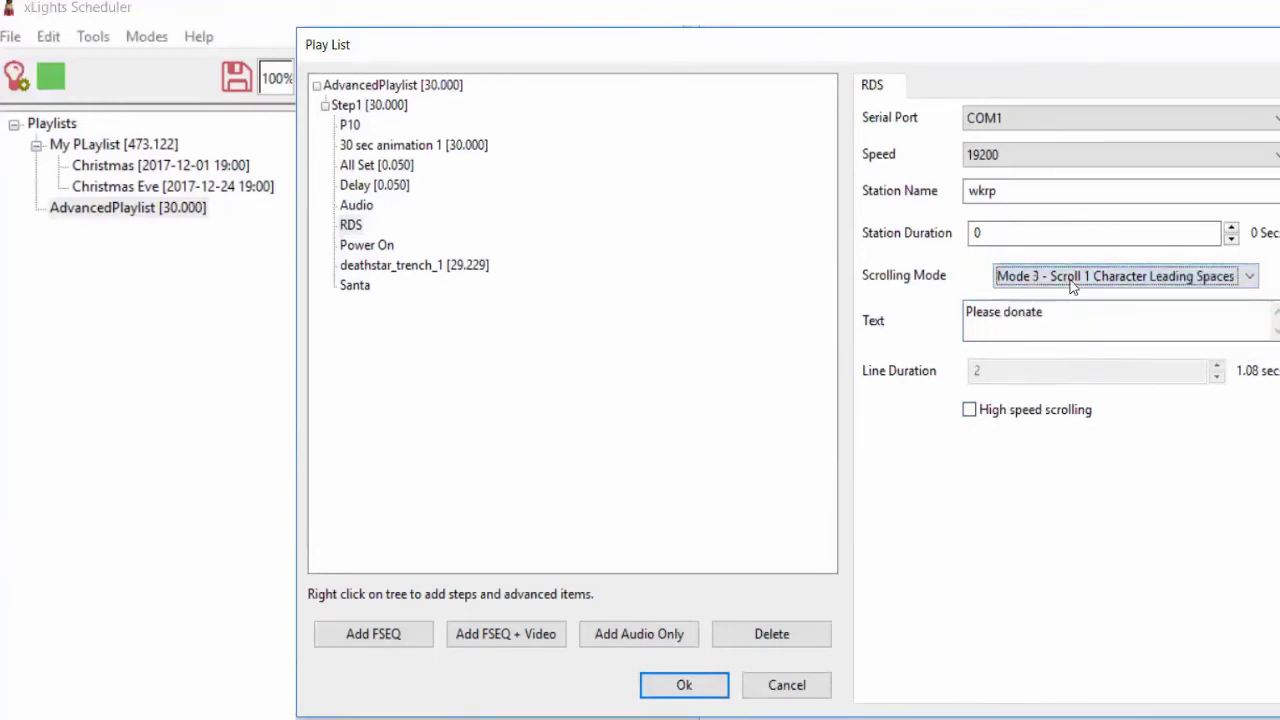
pyautogui.click(1067, 284)
pyautogui.click(1062, 332)
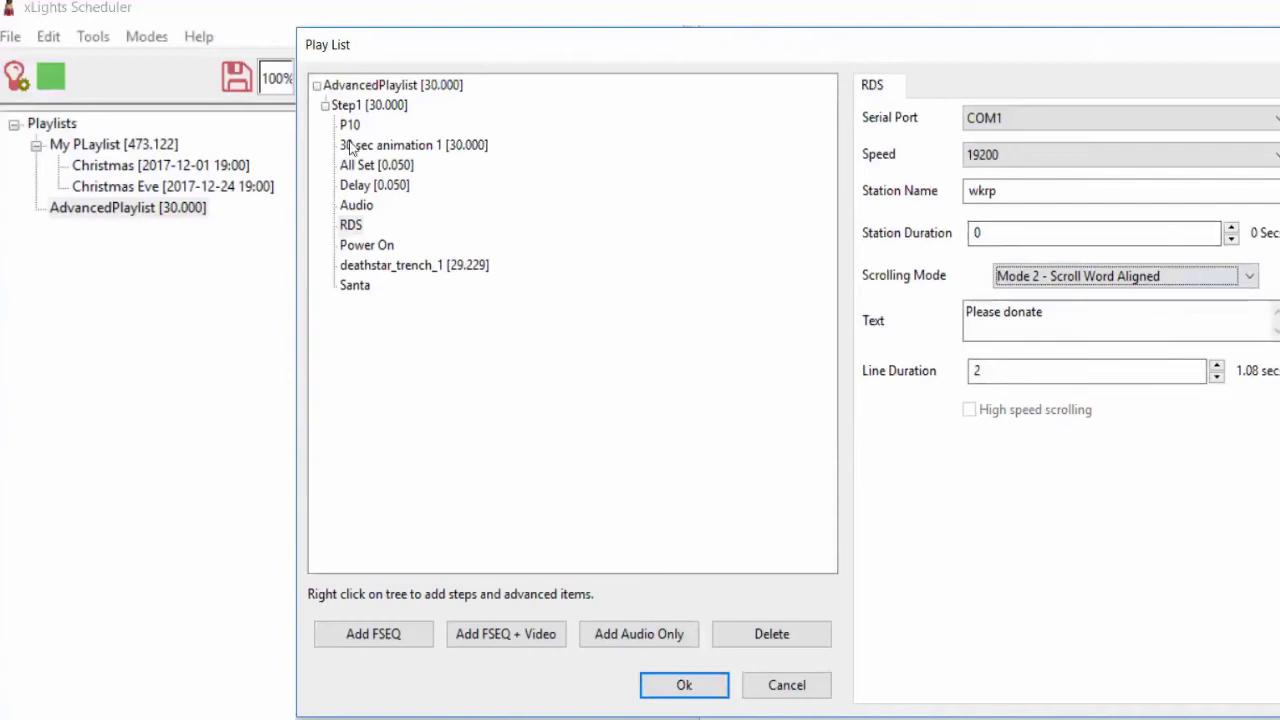
# Step: Add a Process item to Step1 with notepad.exe as its command
pyautogui.rightClick(359, 110)
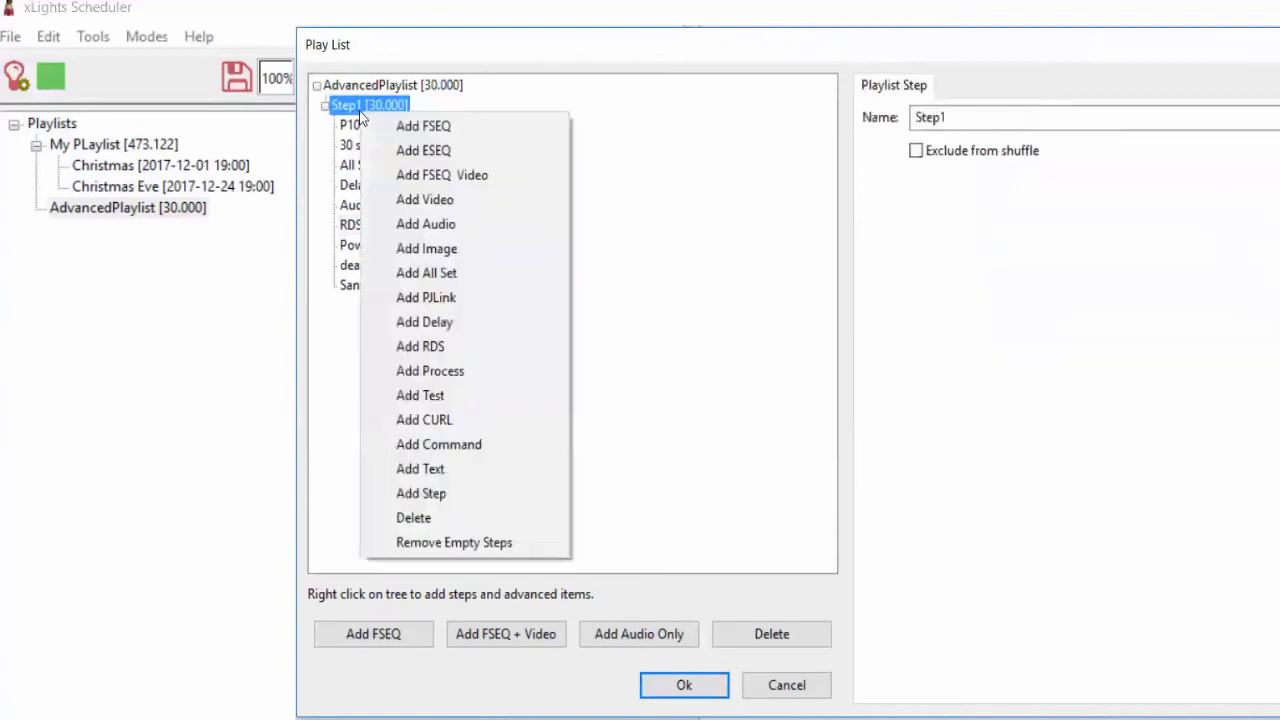
pyautogui.click(448, 369)
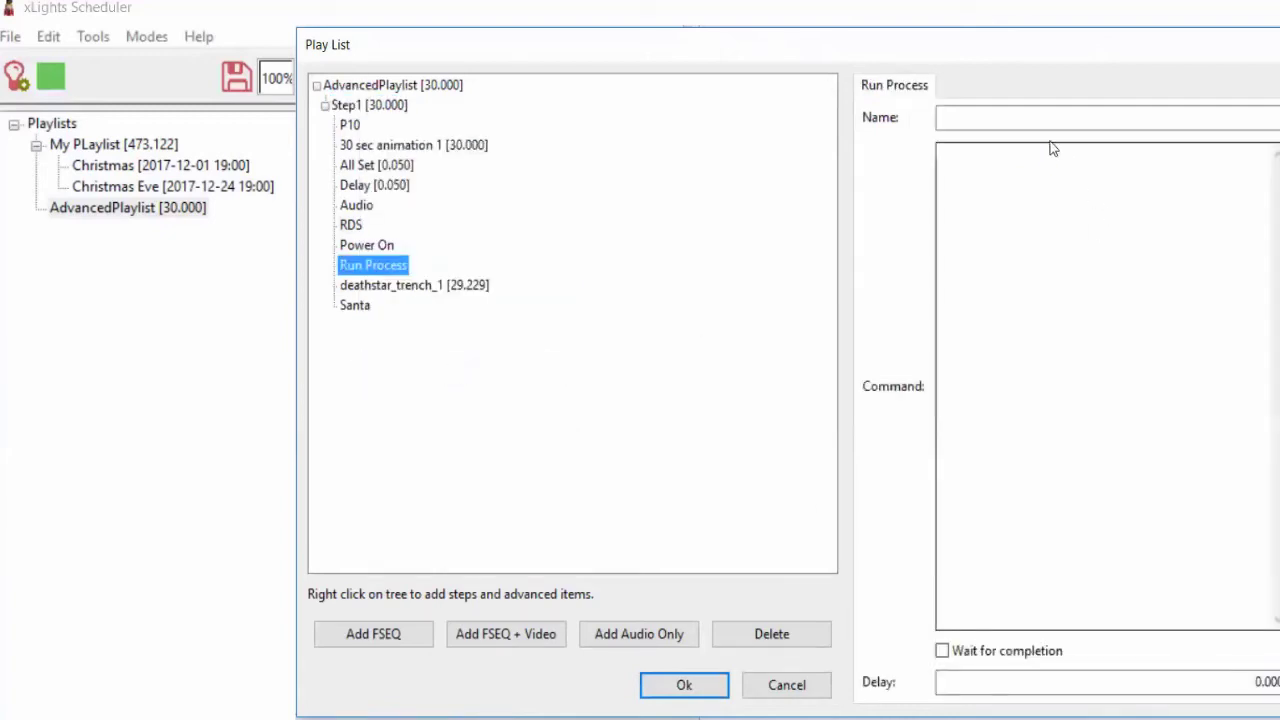
pyautogui.click(1014, 334)
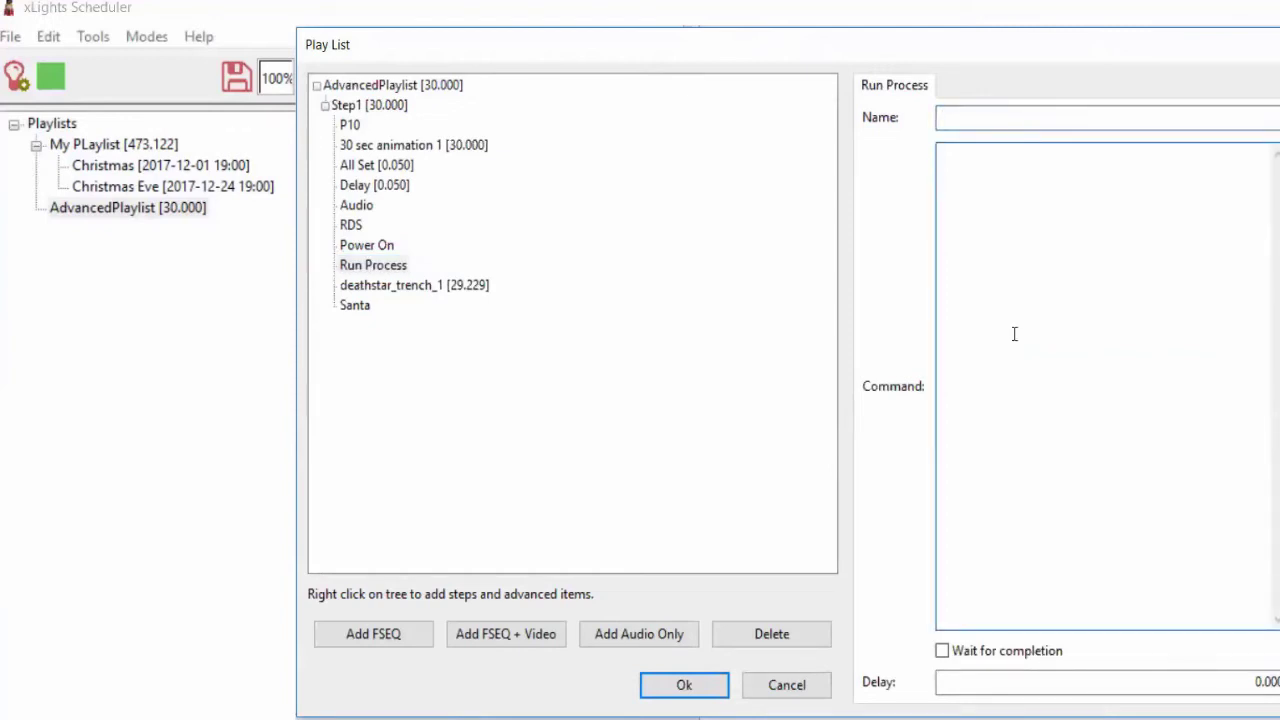
pyautogui.write('notepad.exe')
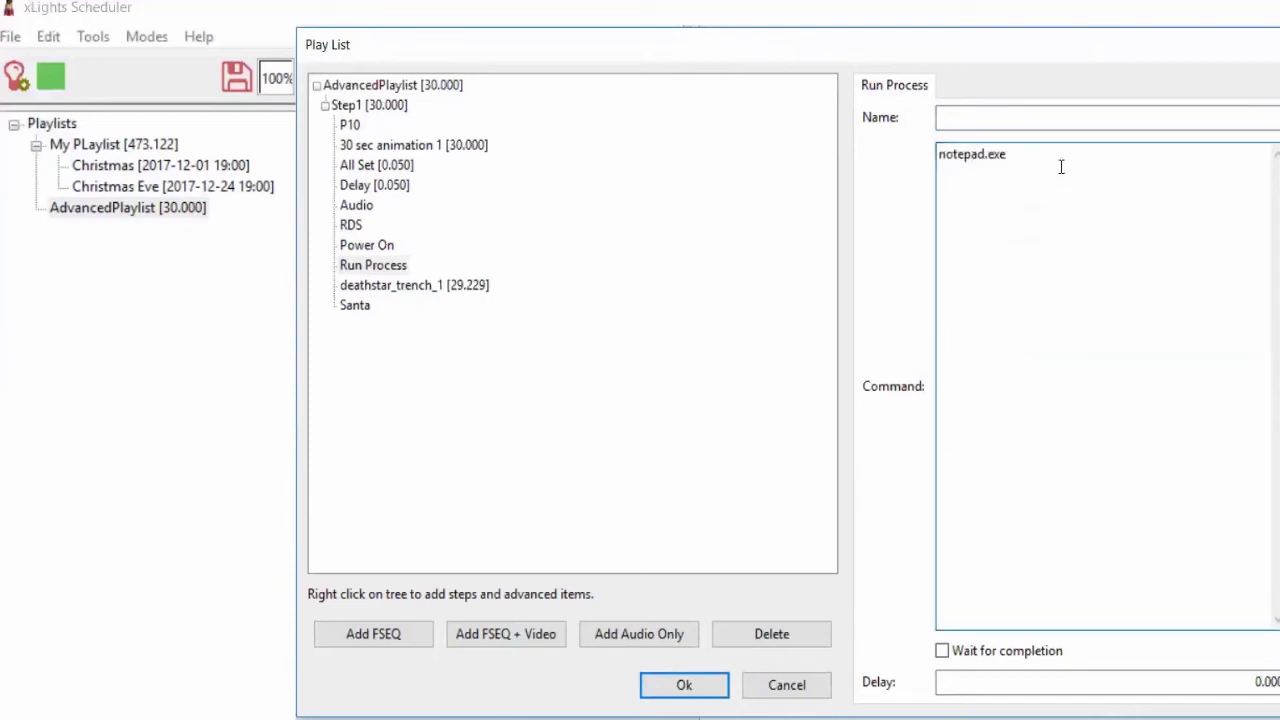
# Step: Replace the Run Process item's command with cmd.exe /c curl, trying Wait for completion but leaving it off
pyautogui.moveTo(1061, 167); pyautogui.dragTo(897, 160)
pyautogui.write('cmd.exe /c')
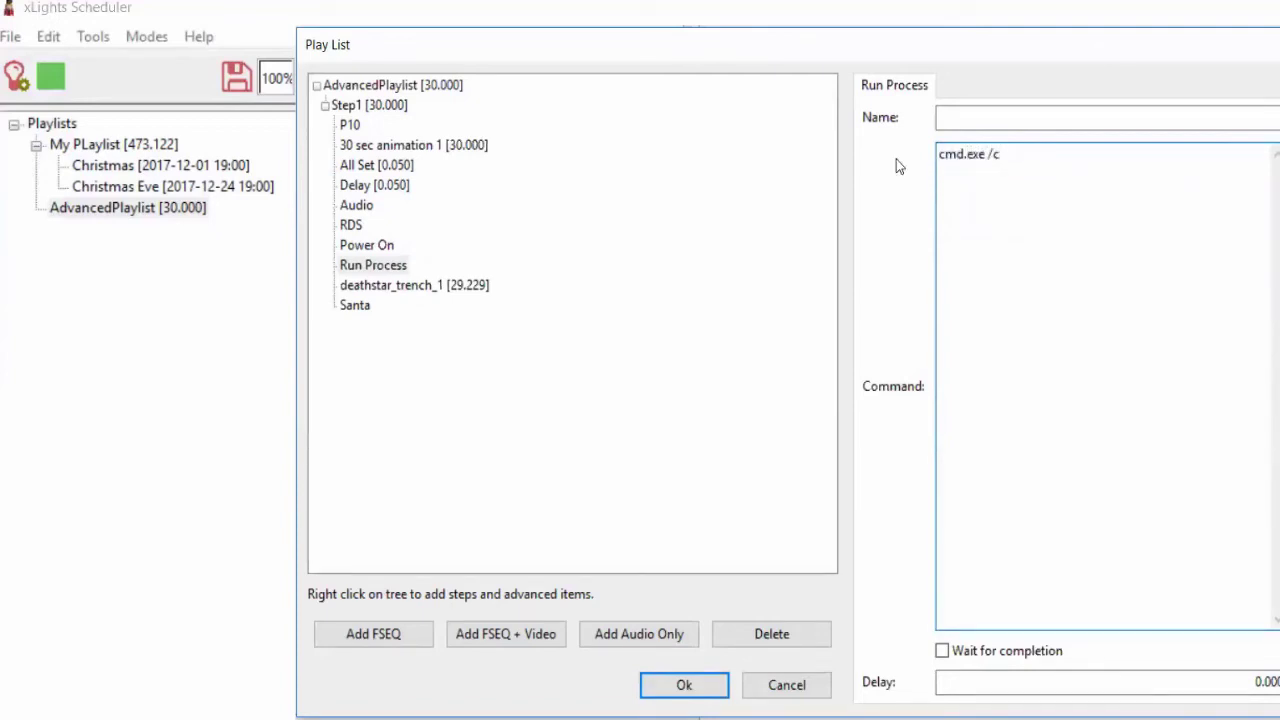
pyautogui.write(' dir')
pyautogui.press('BackSpace')
pyautogui.press('BackSpace')
pyautogui.press('BackSpace')
pyautogui.write('curl')
pyautogui.click(944, 650)
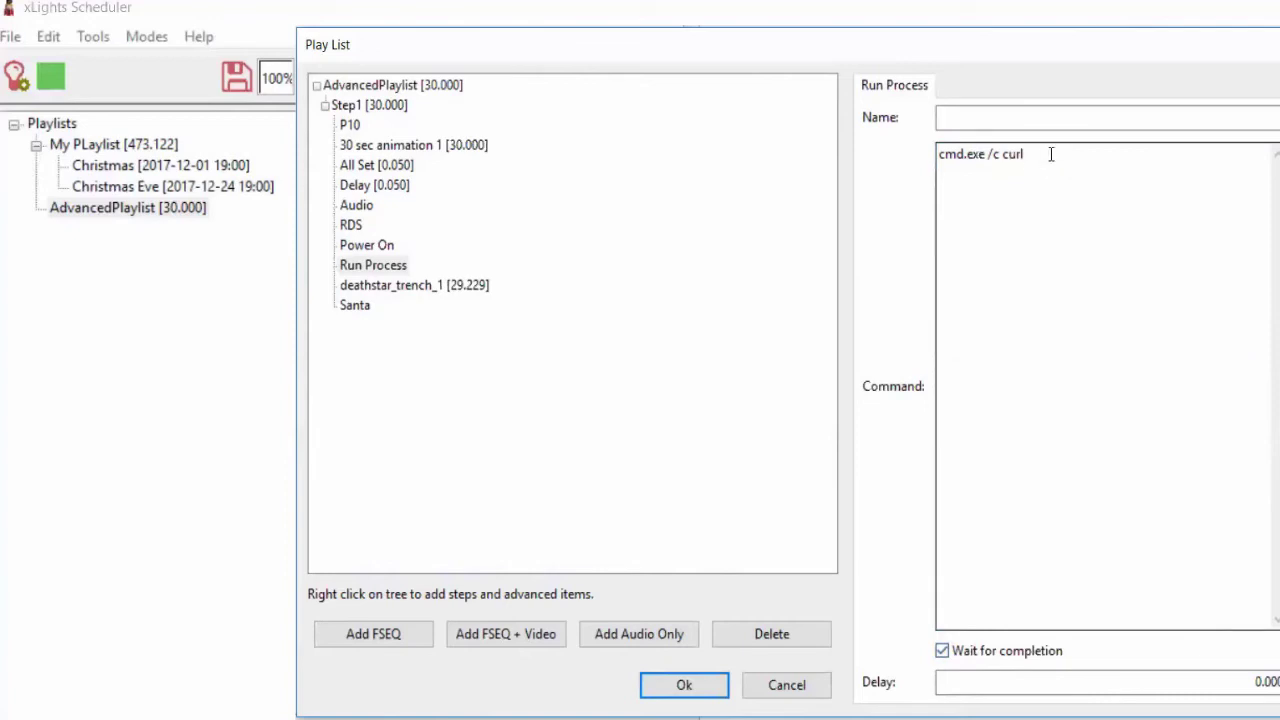
pyautogui.click(943, 651)
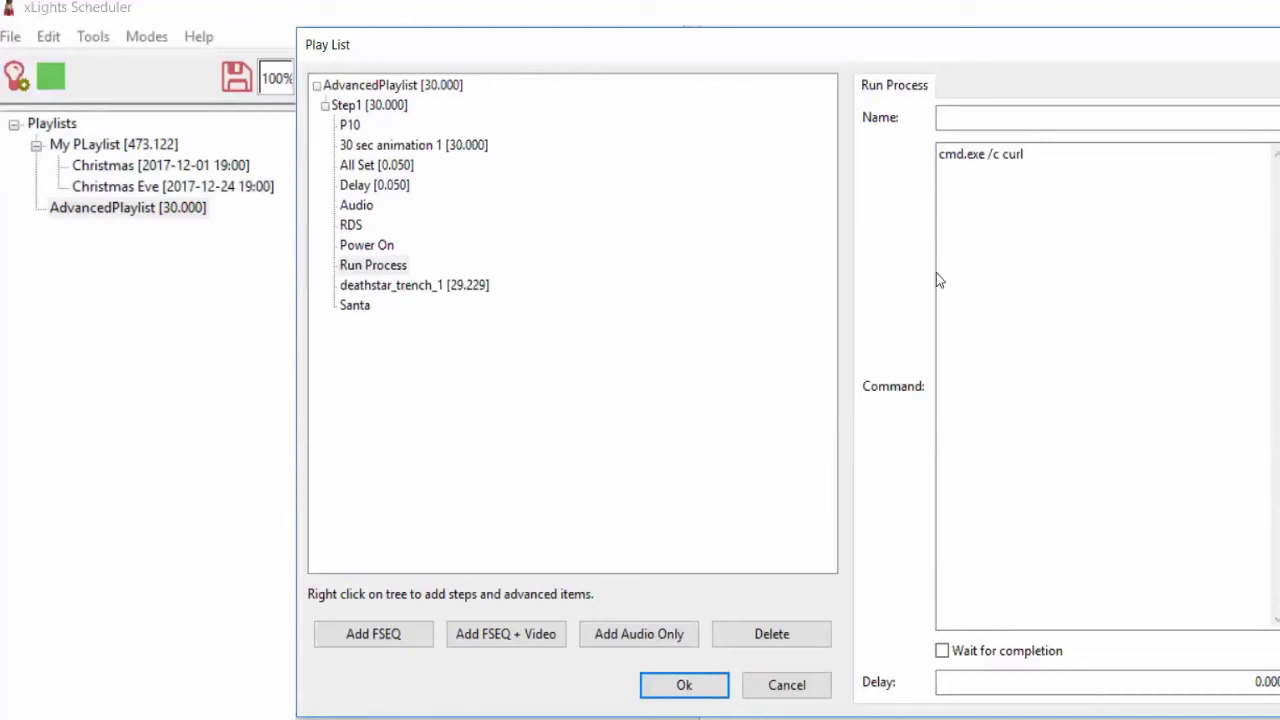
# Step: Add a Test item to Step1, trying the Value 1 mode and returning it to Value 2
pyautogui.rightClick(394, 111)
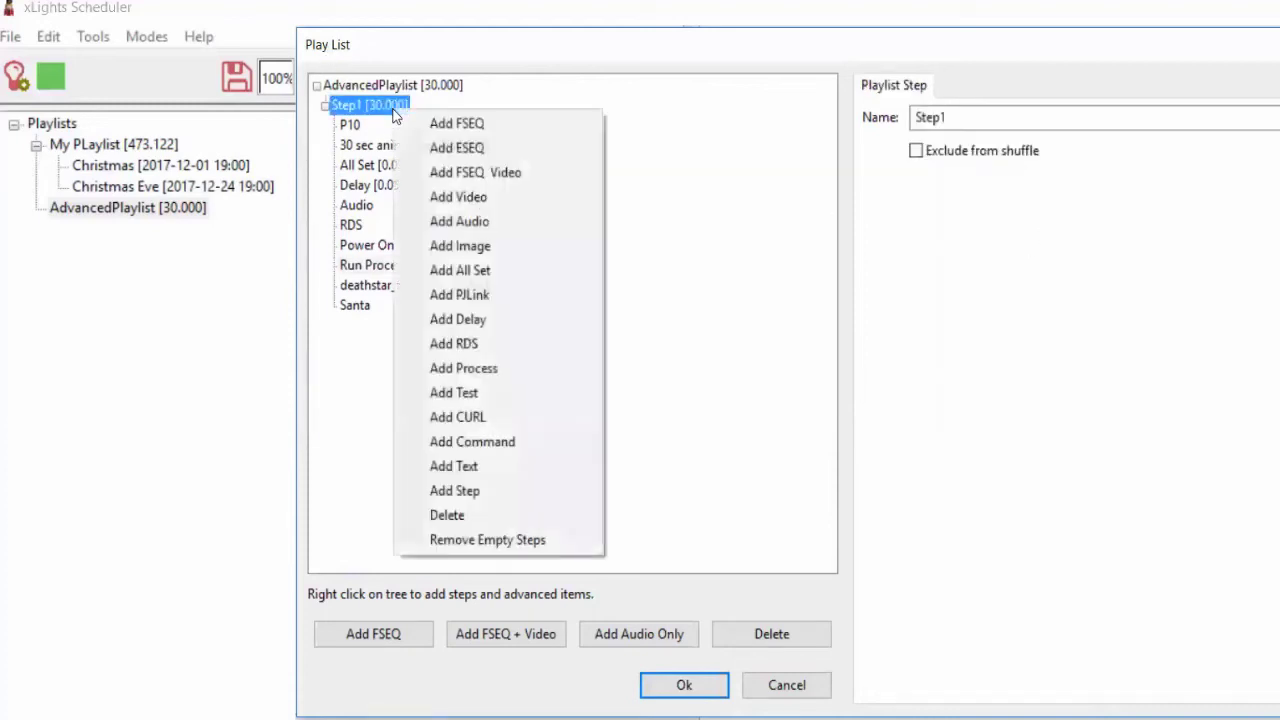
pyautogui.click(473, 395)
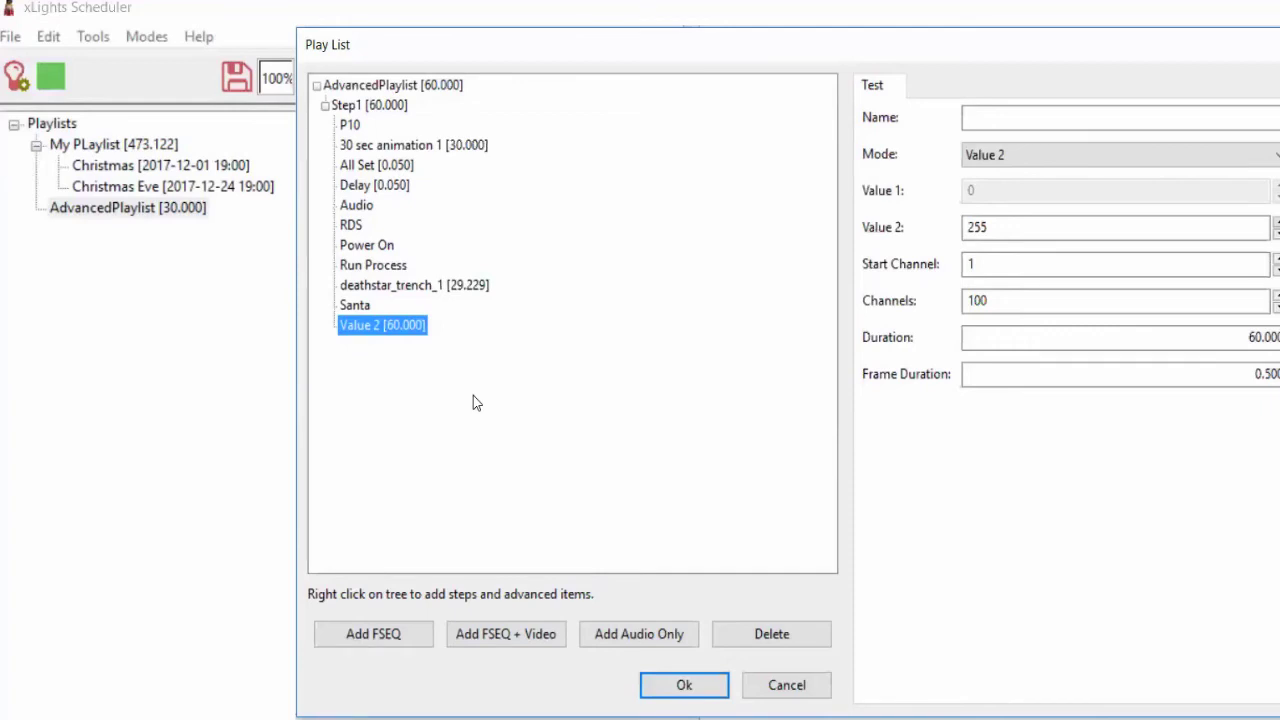
pyautogui.click(1138, 158)
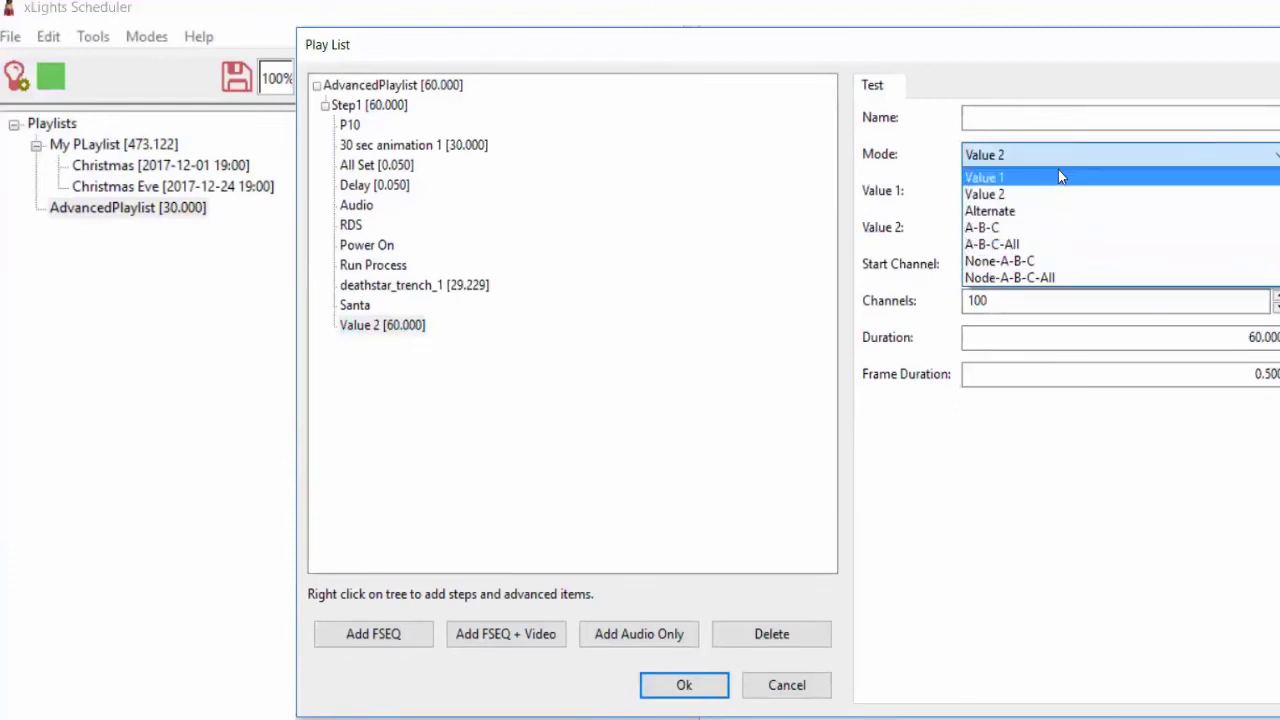
pyautogui.click(1008, 181)
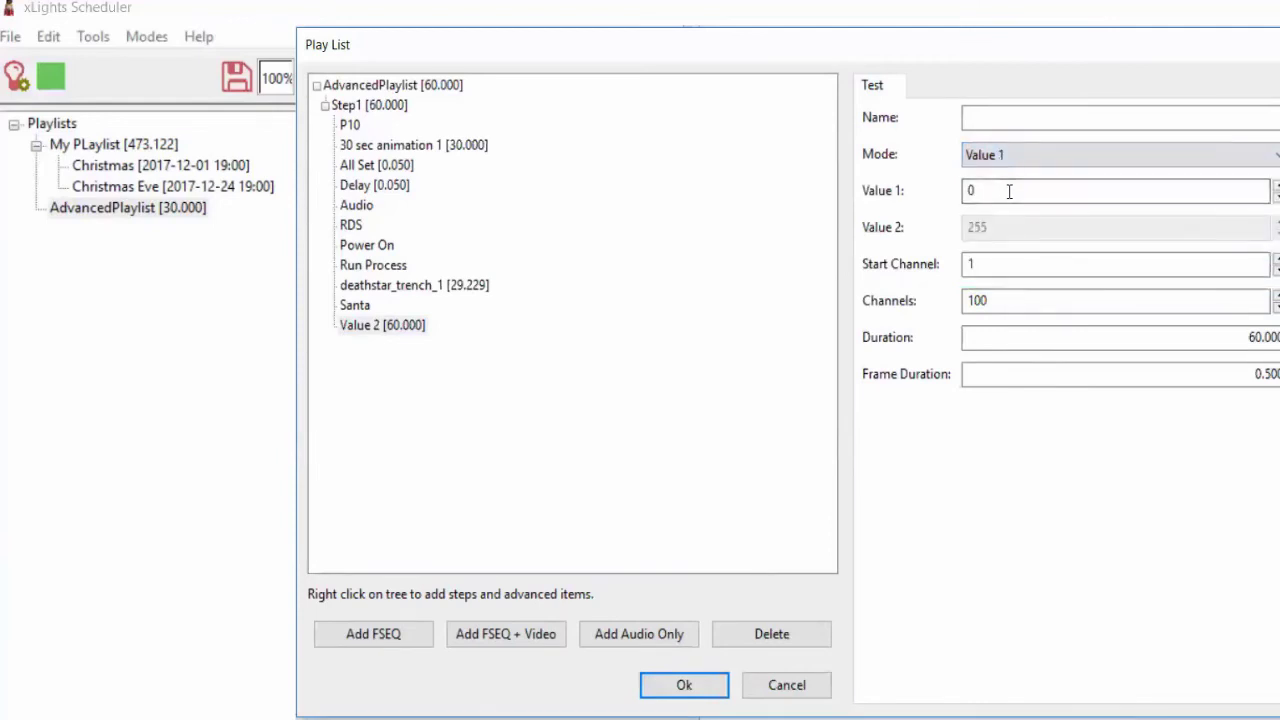
pyautogui.click(999, 152)
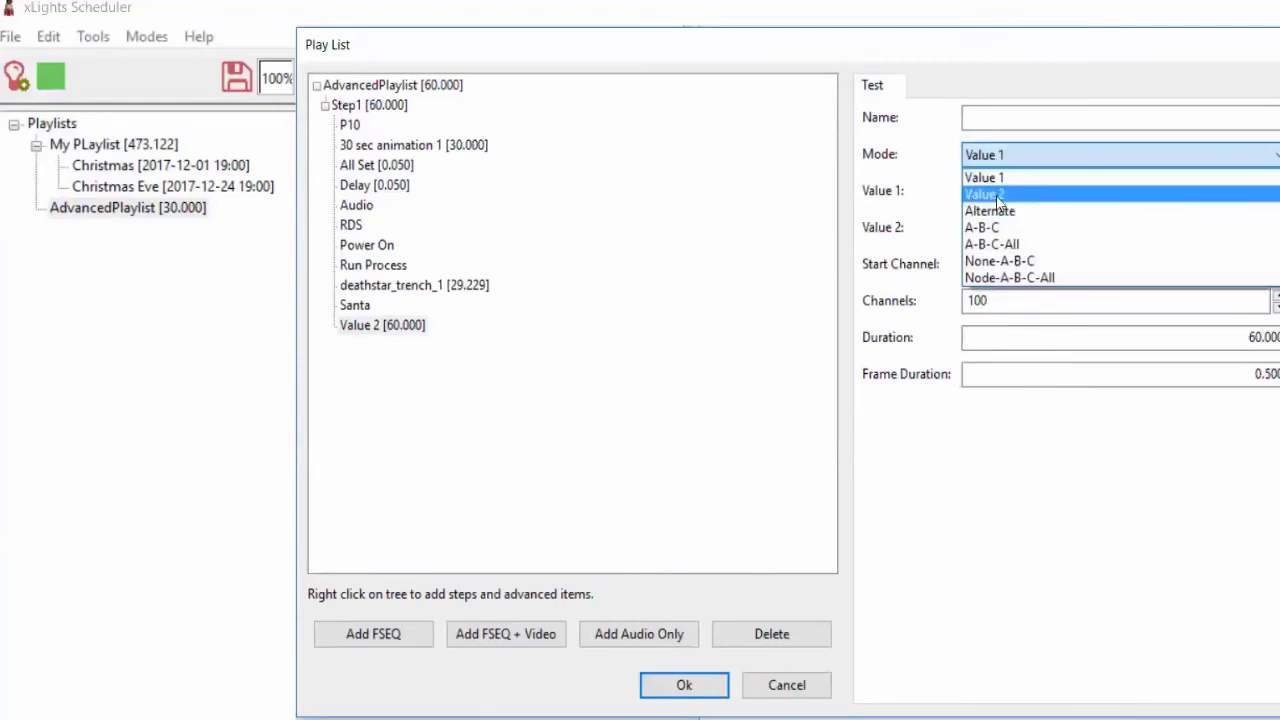
pyautogui.click(999, 194)
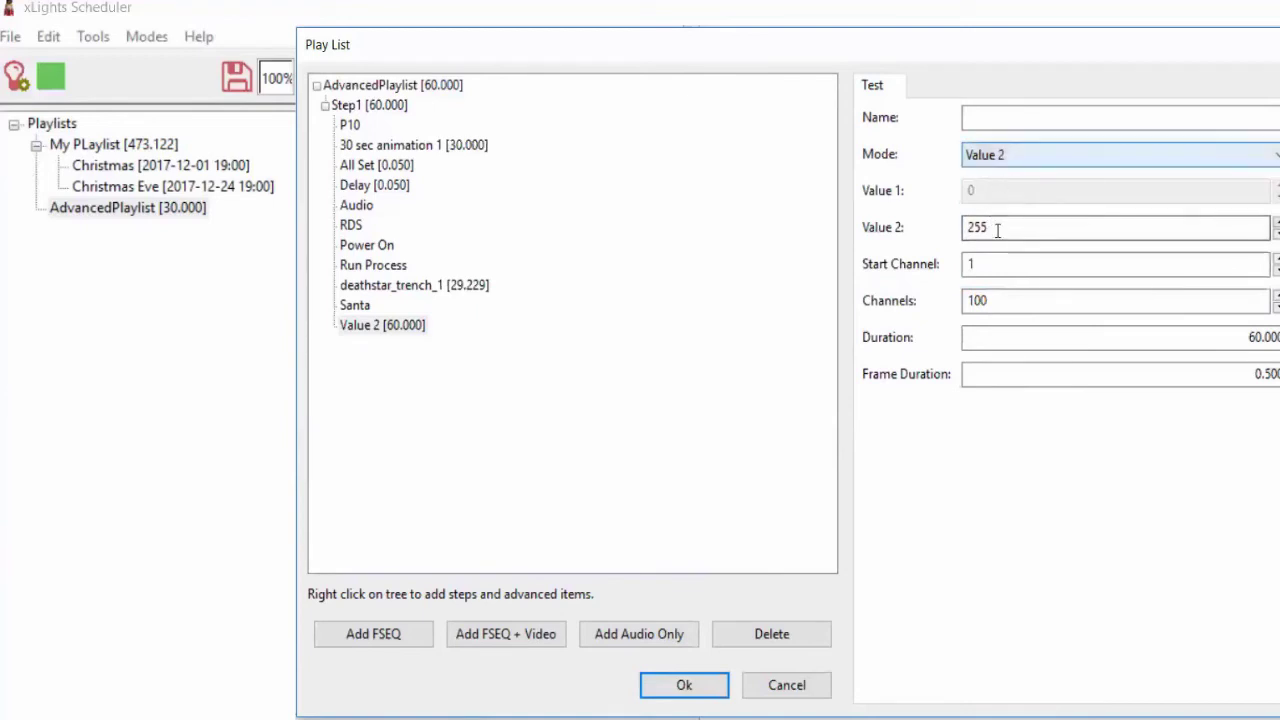
pyautogui.click(986, 264)
pyautogui.click(1007, 304)
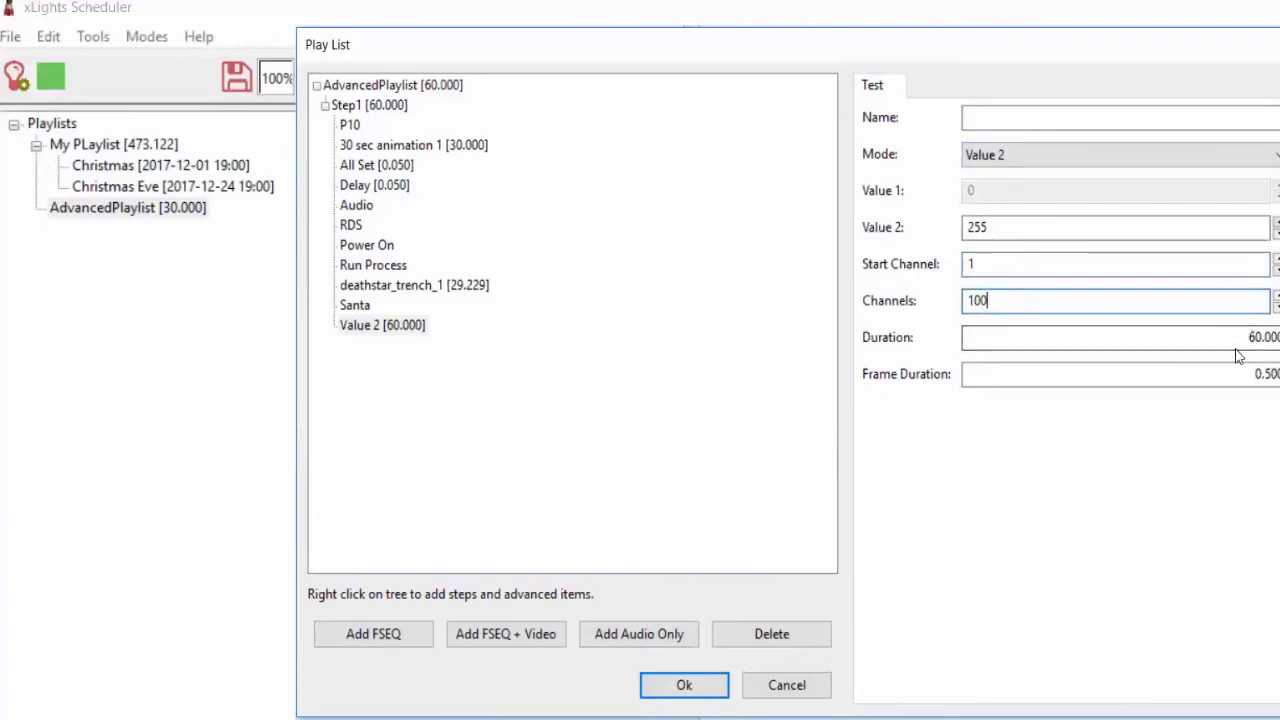
# Step: Set the Test item's mode to A-B-C and its number of channels to 10000
pyautogui.click(1043, 157)
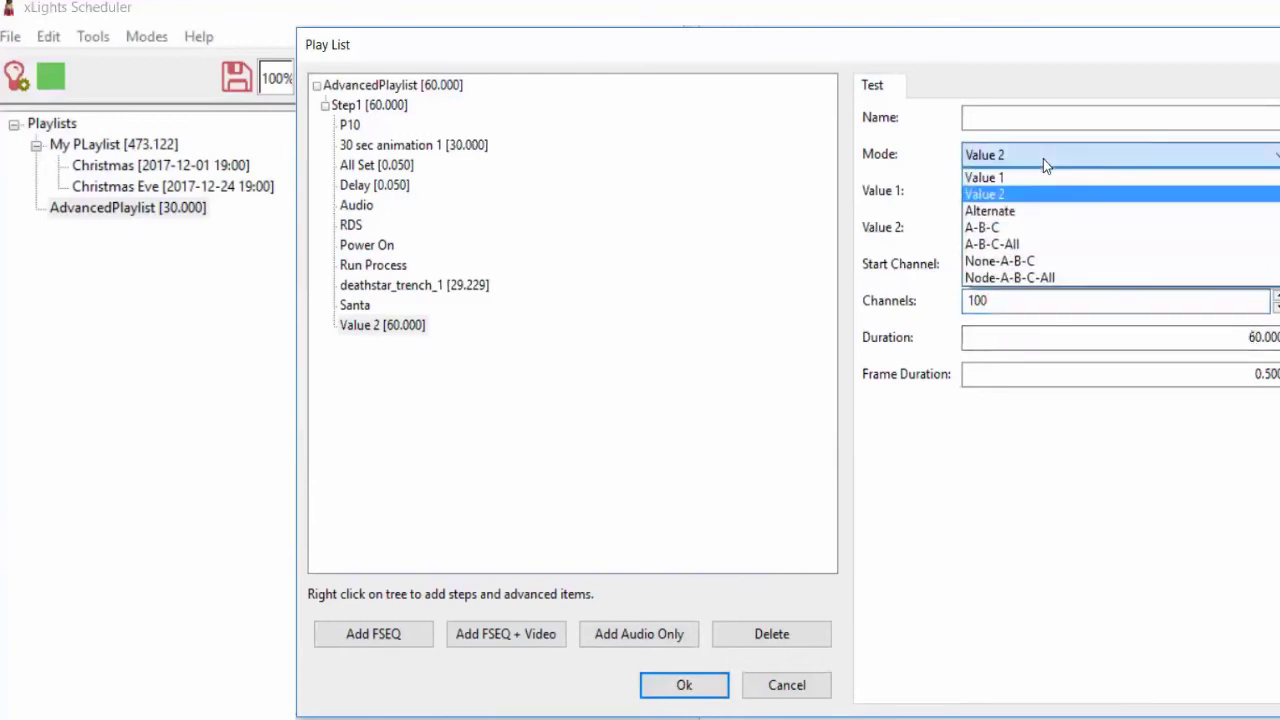
pyautogui.click(1018, 227)
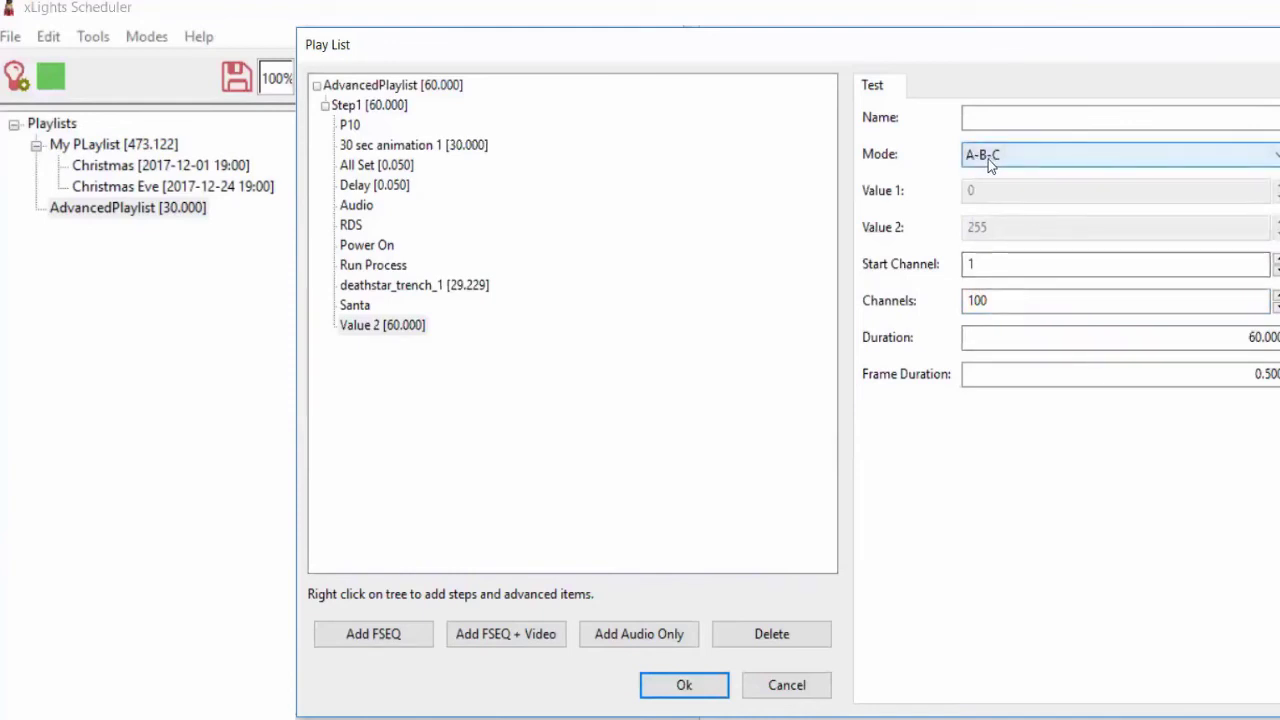
pyautogui.click(1018, 300)
pyautogui.write('00')
pyautogui.press('Tab')
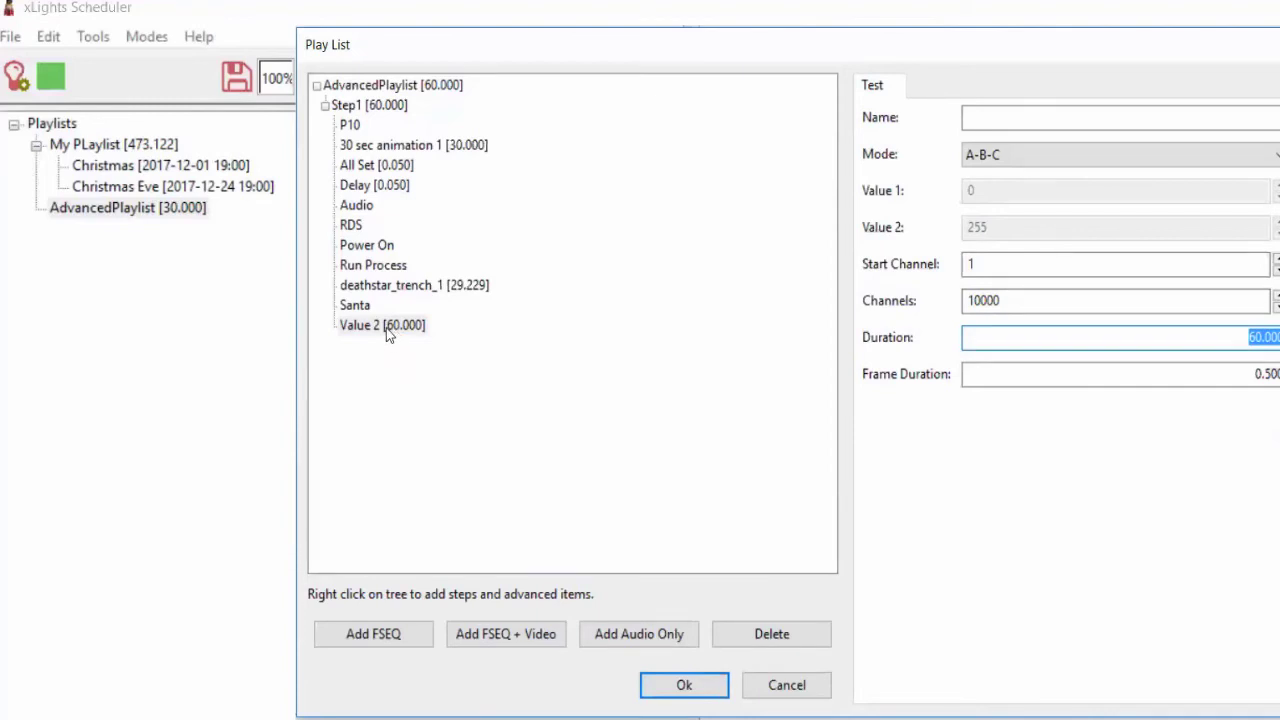
# Step: Add a CURL item to Step1 and check its request method choices, keeping GET
pyautogui.rightClick(380, 116)
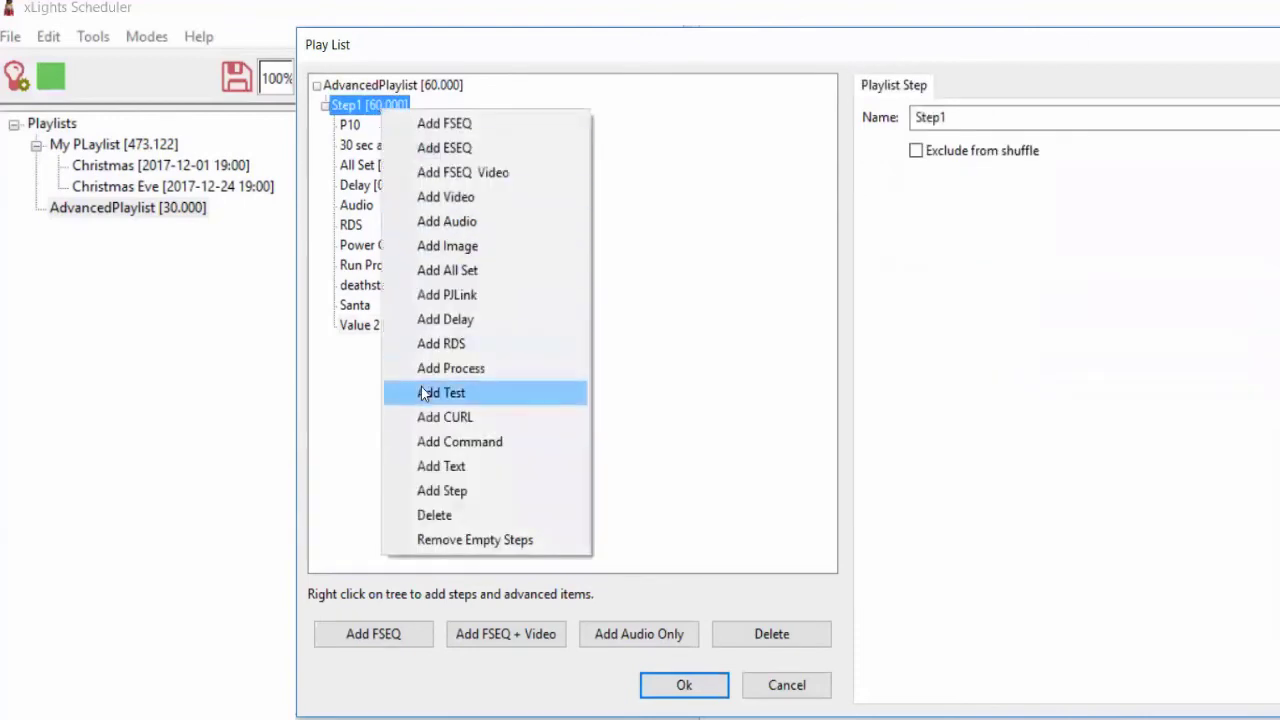
pyautogui.click(453, 420)
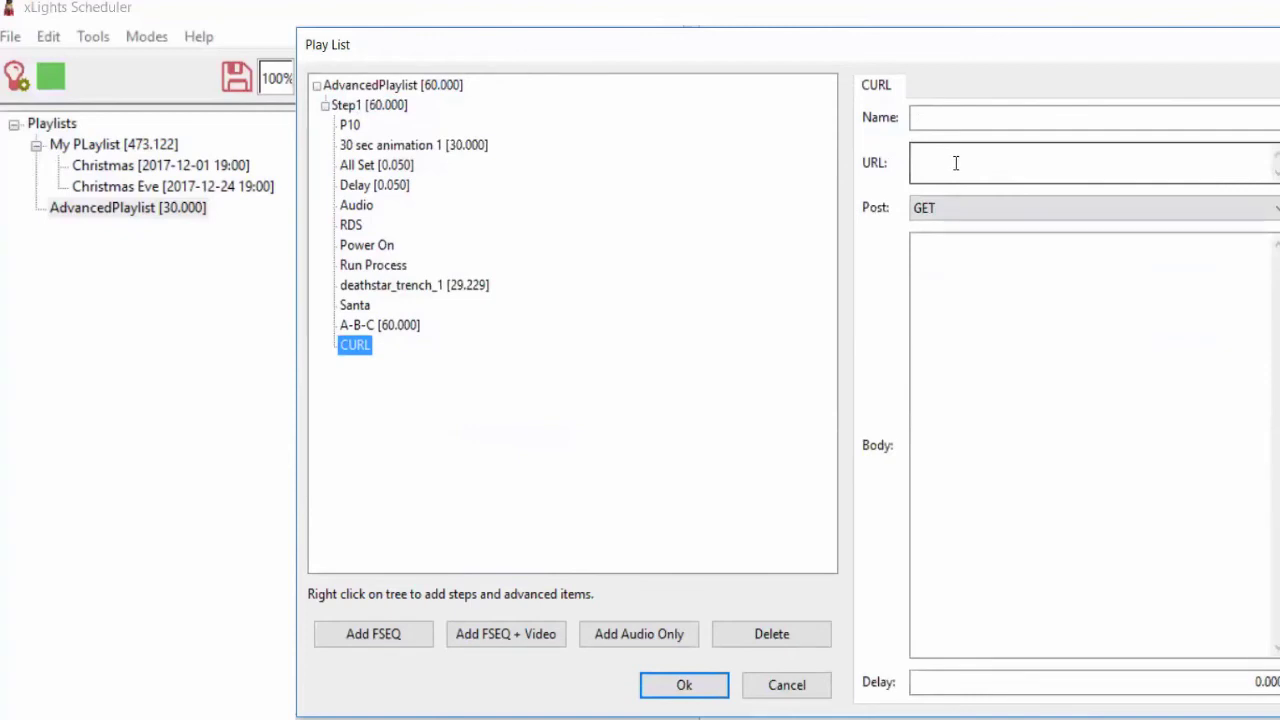
pyautogui.click(960, 213)
pyautogui.click(949, 350)
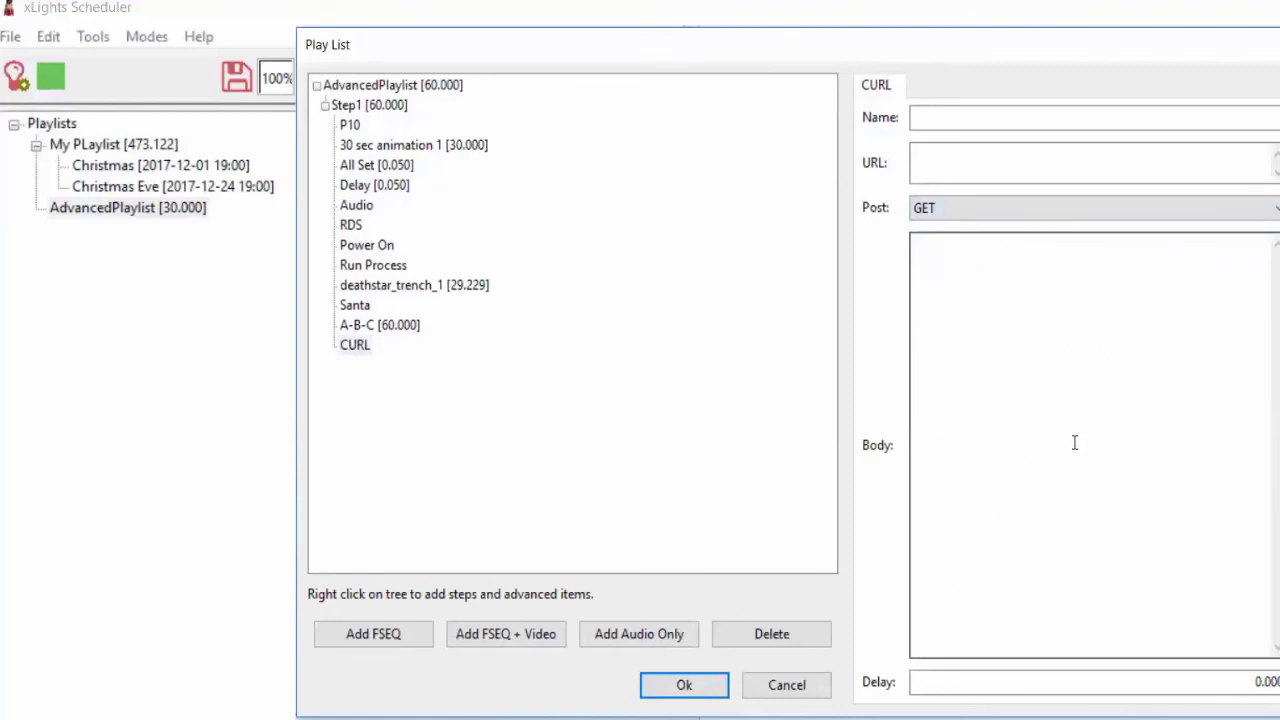
pyautogui.click(1051, 359)
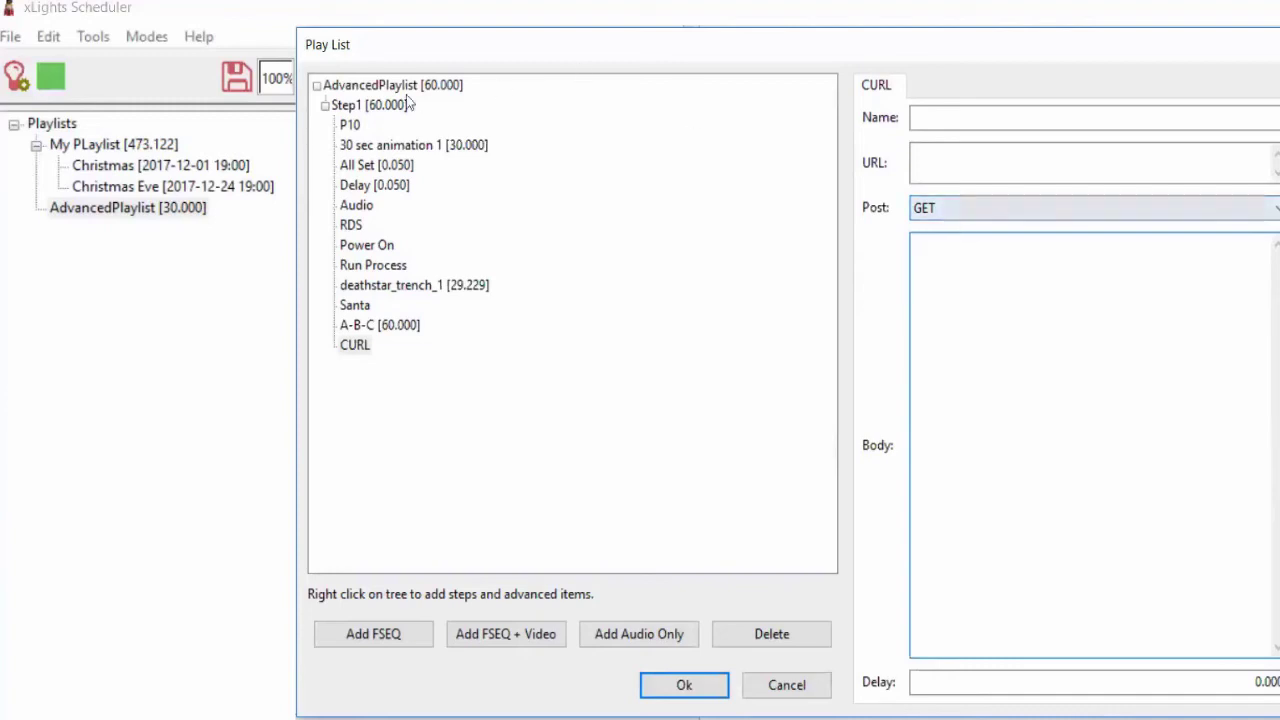
# Step: Add a Command item to Step1 and look through its available commands without choosing one
pyautogui.rightClick(372, 110)
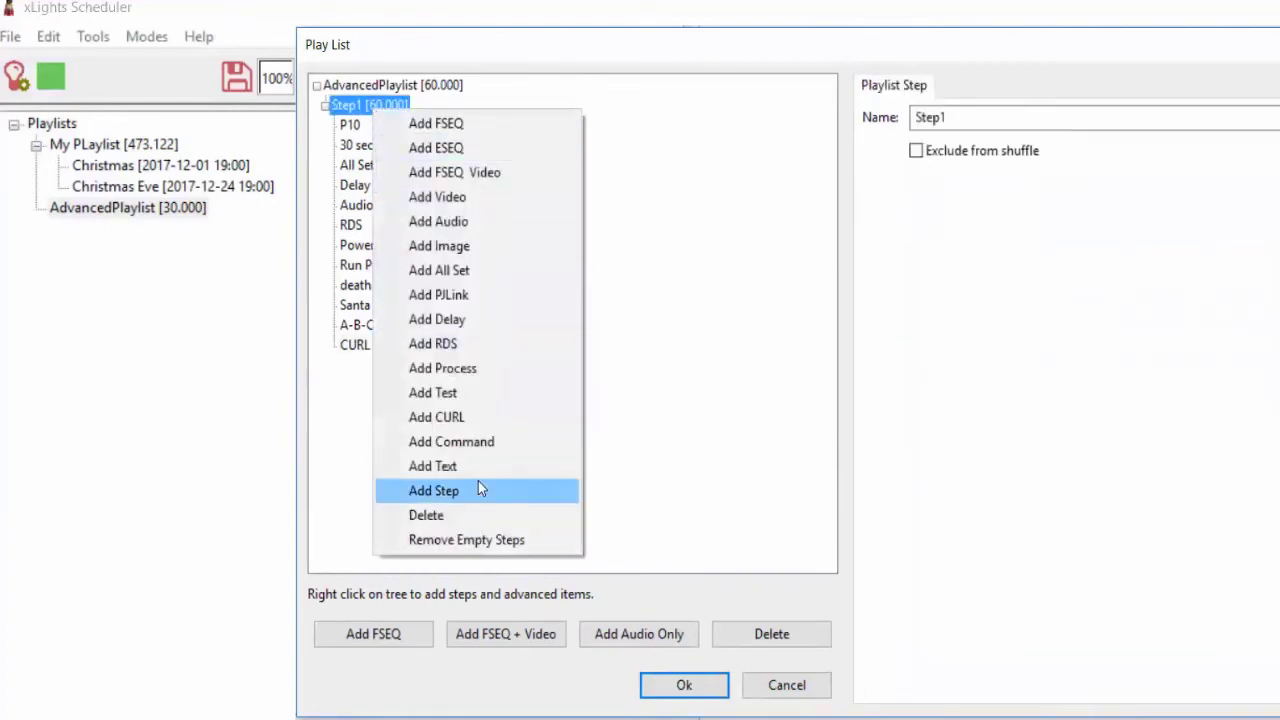
pyautogui.click(511, 440)
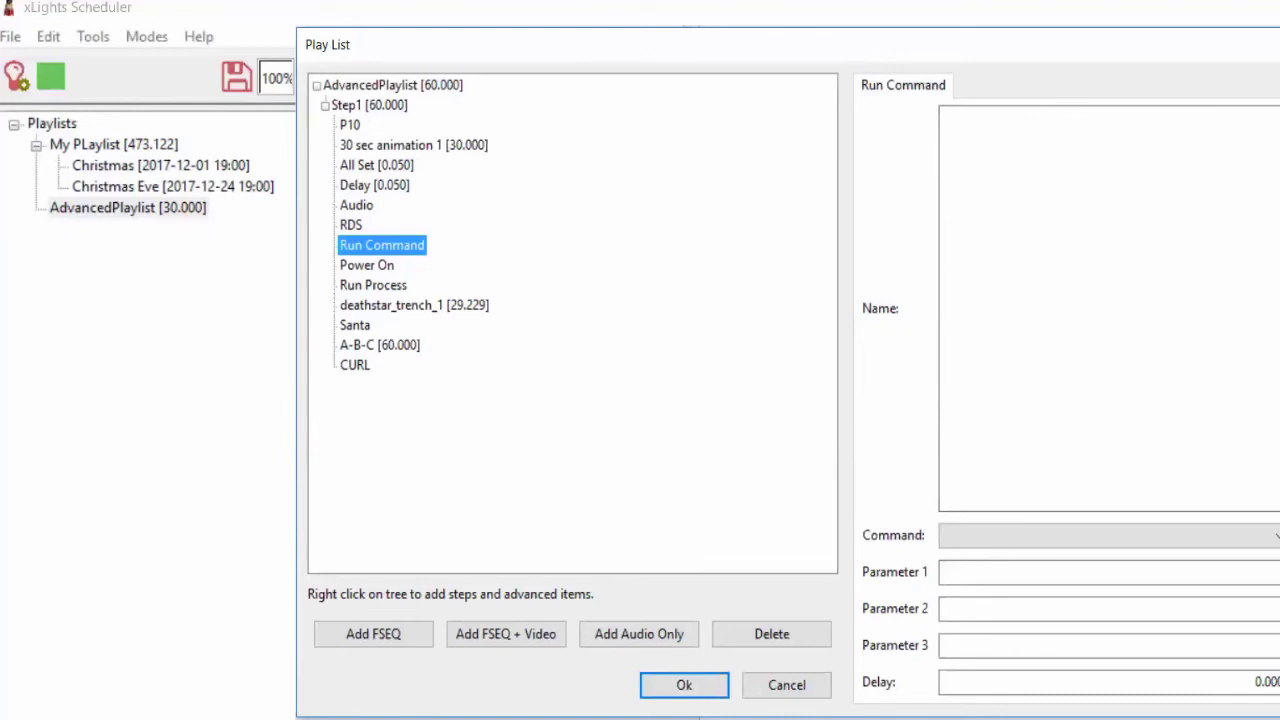
pyautogui.click(1020, 535)
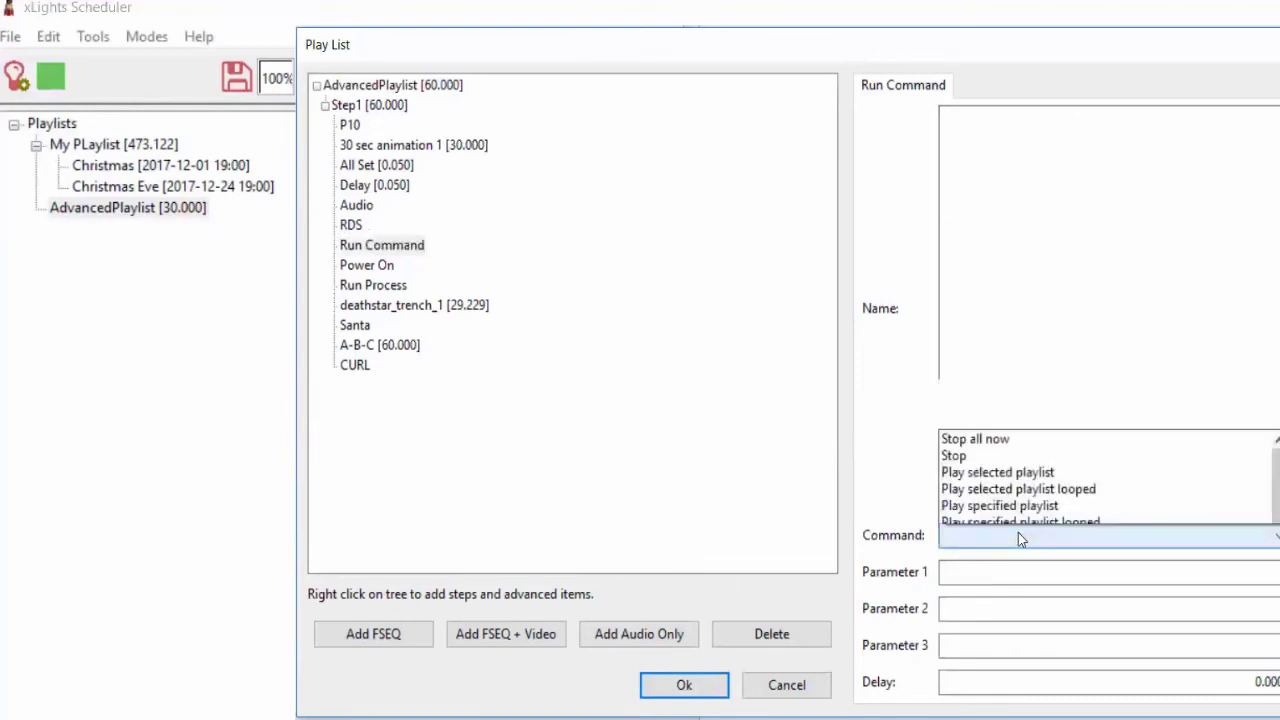
pyautogui.scroll(-5, 1050, 297)
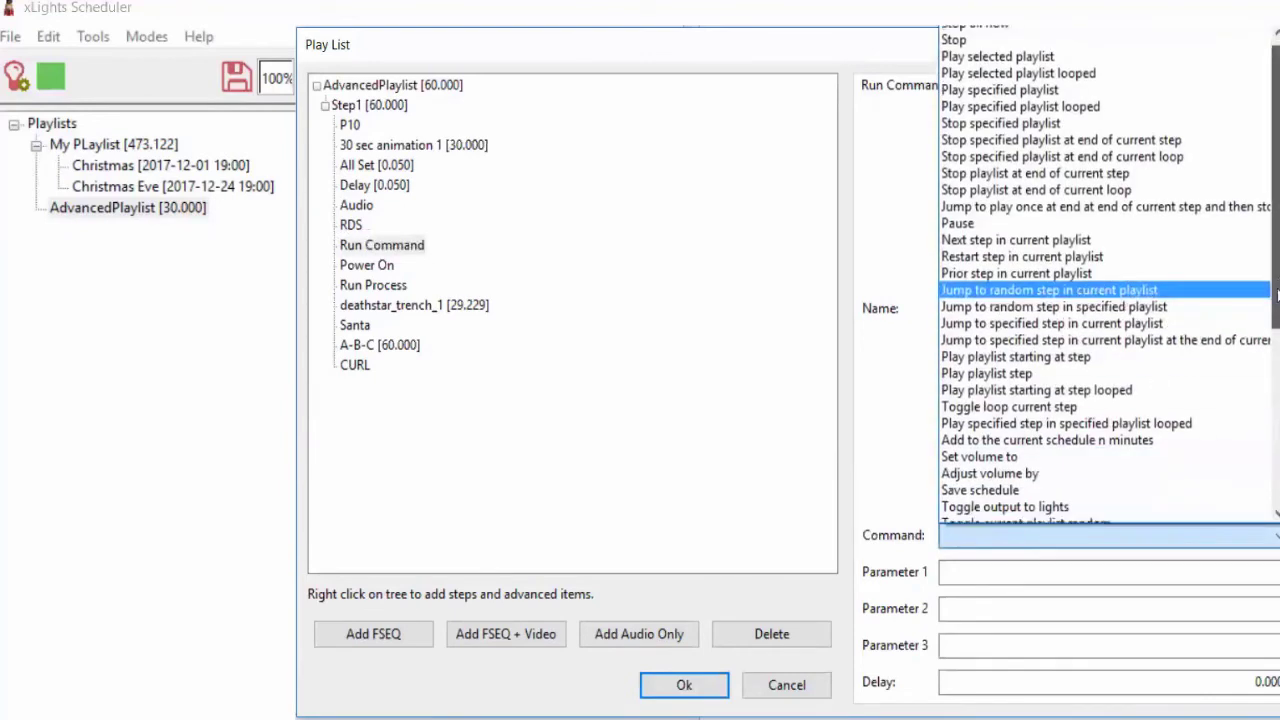
pyautogui.scroll(-1, 1105, 274)
pyautogui.scroll(6, 1105, 274)
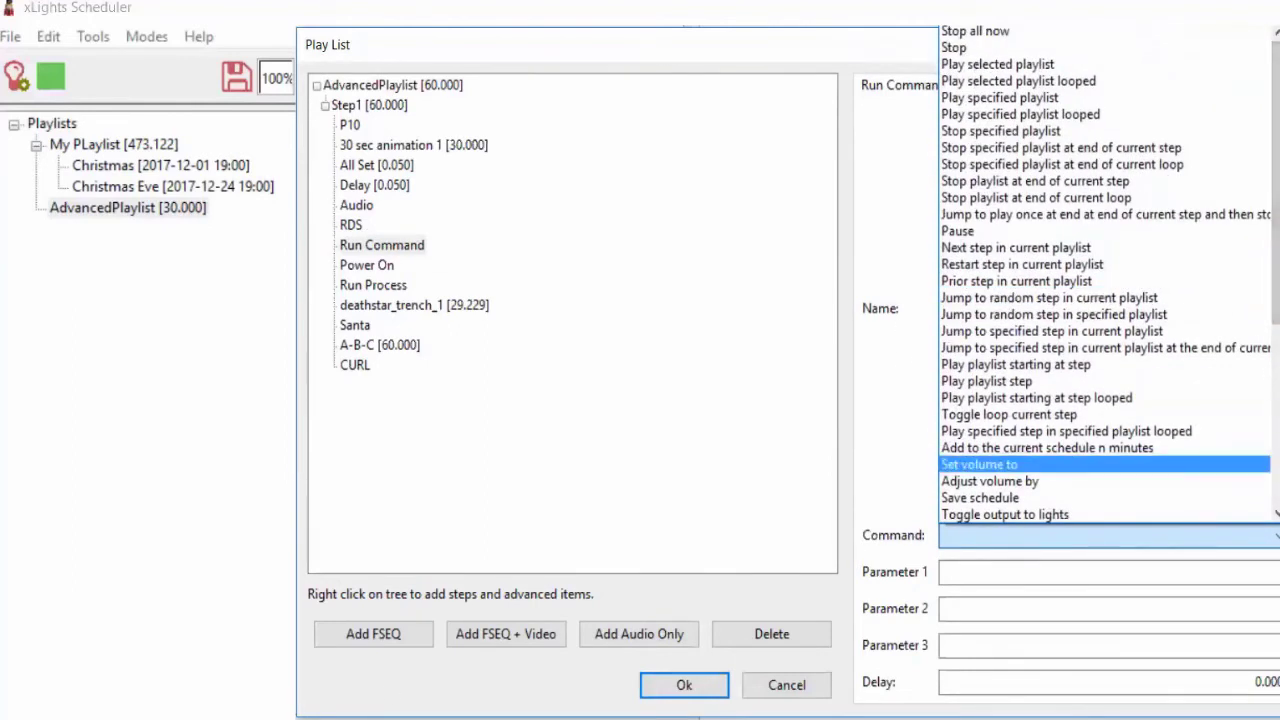
pyautogui.click(866, 390)
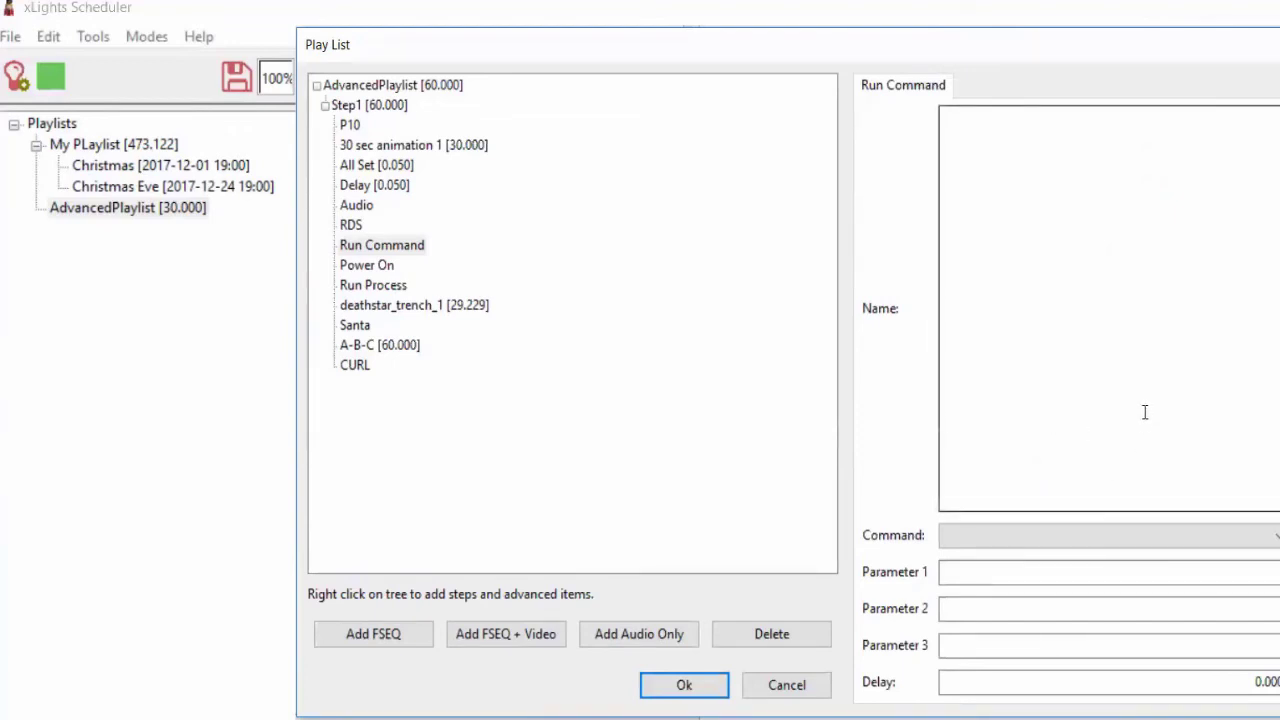
# Step: Examine the full range of commands the Run Command item offers, from Stop all now through Run process
pyautogui.click(1077, 535)
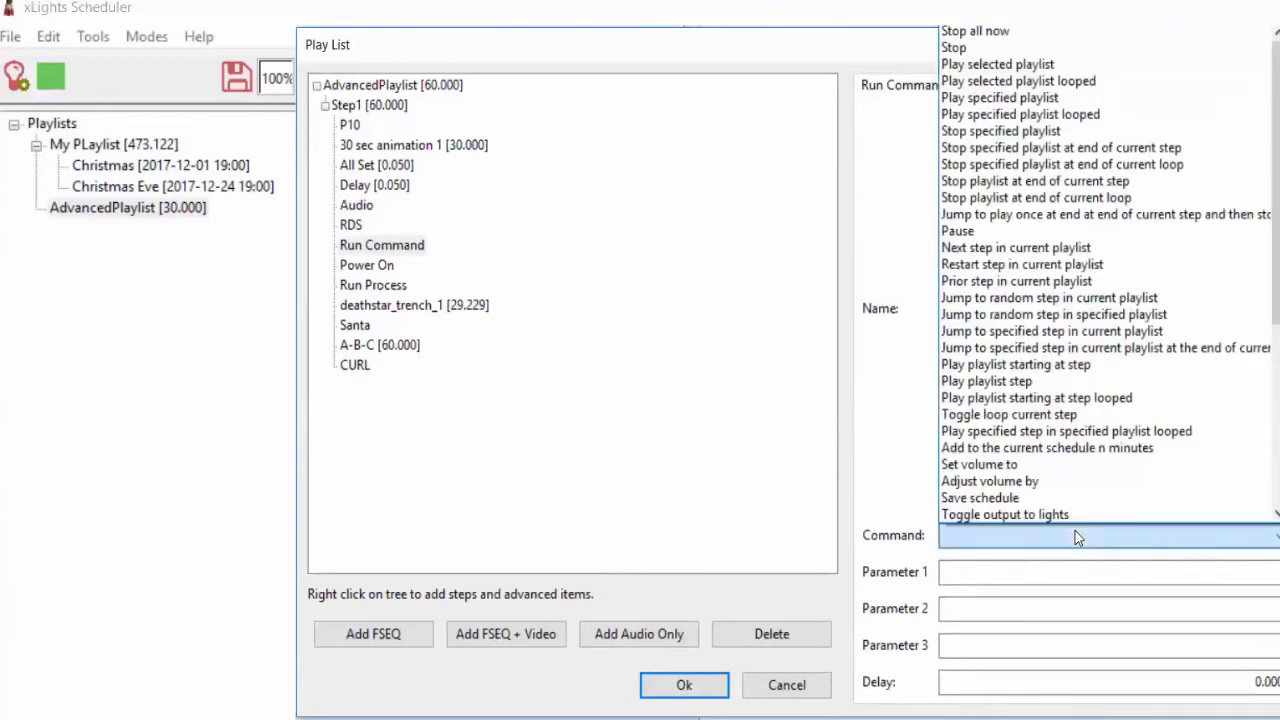
pyautogui.moveTo(1278, 136)
pyautogui.mouseDown()
pyautogui.moveTo(1278, 326)
pyautogui.moveTo(1278, 146)
pyautogui.mouseUp()
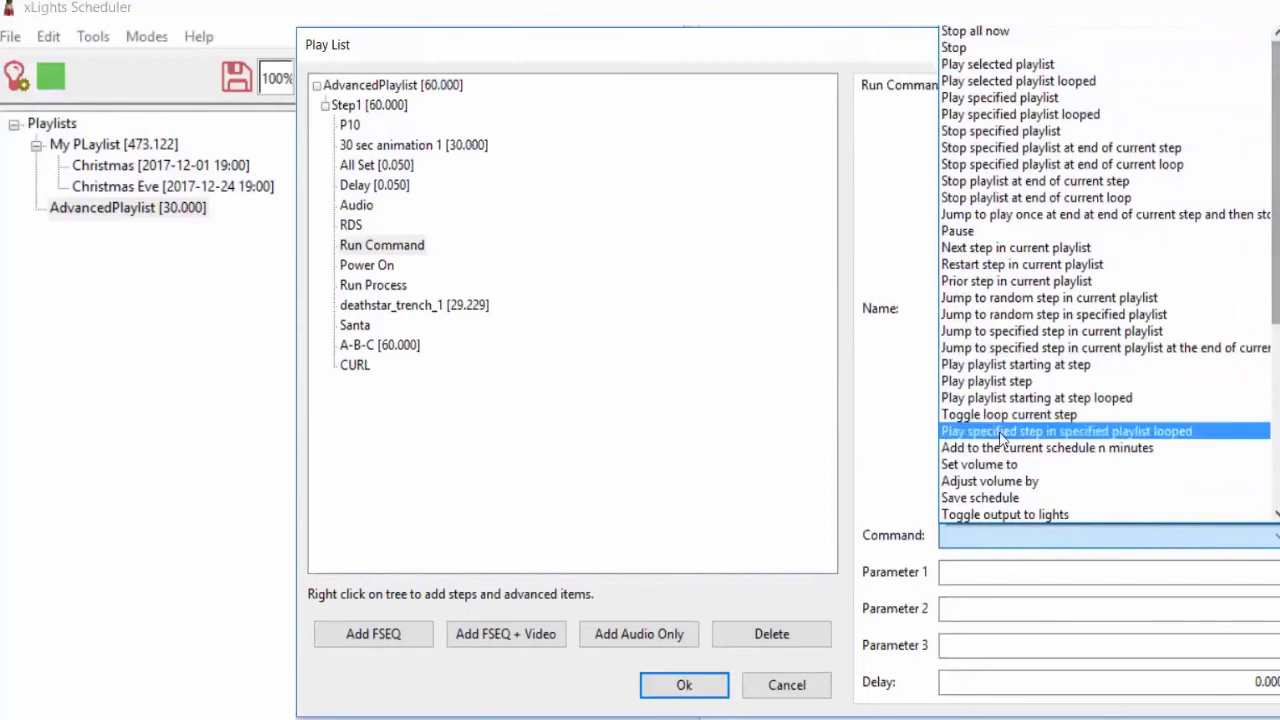
pyautogui.click(912, 425)
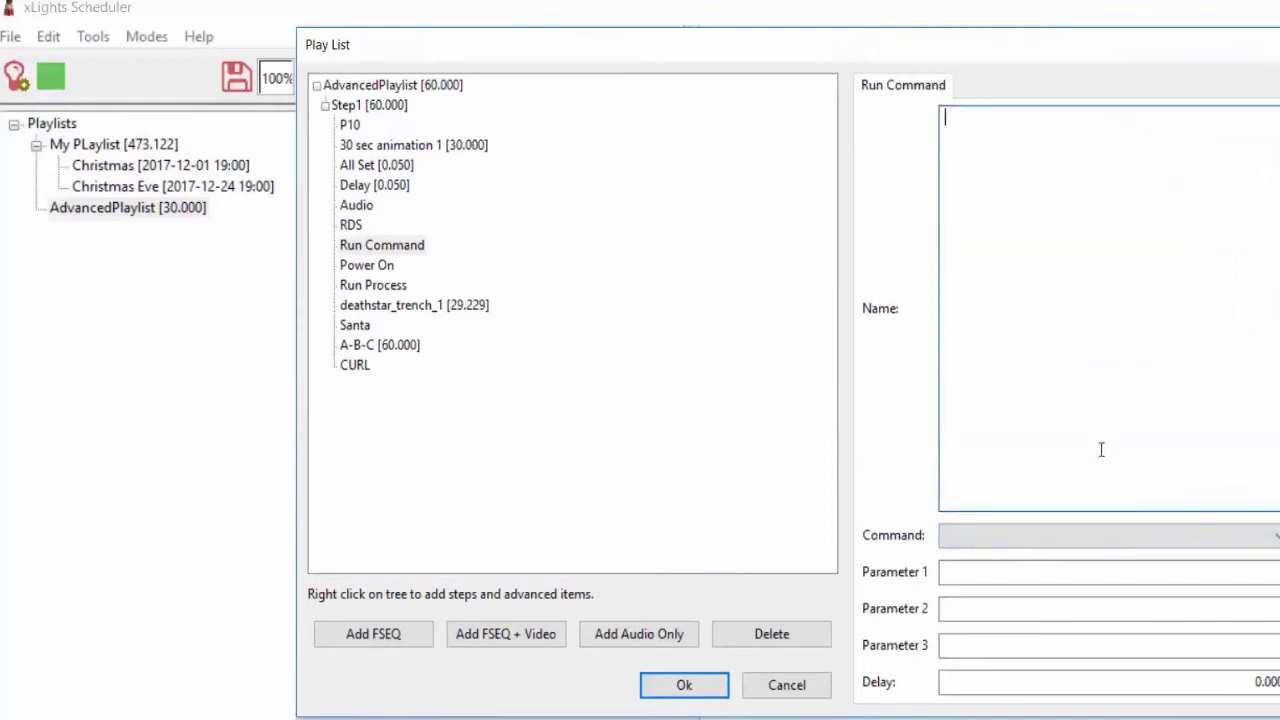
pyautogui.click(1118, 537)
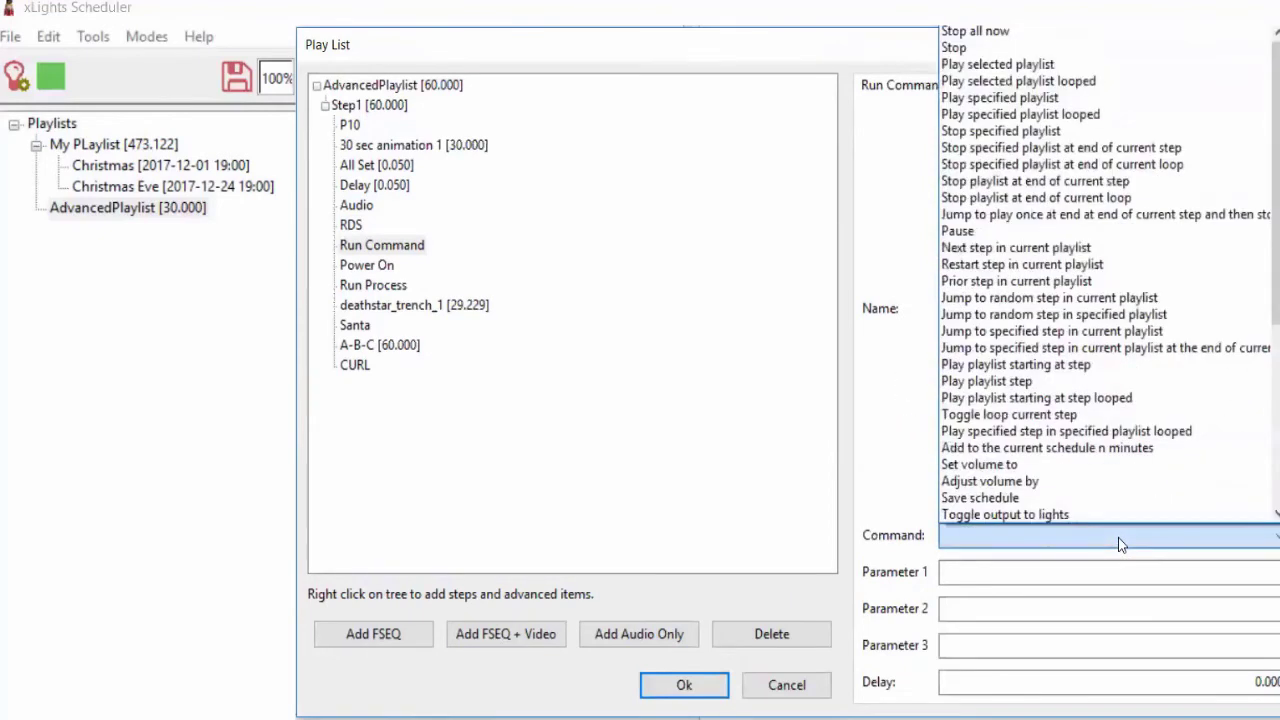
pyautogui.moveTo(1277, 180); pyautogui.dragTo(1277, 300)
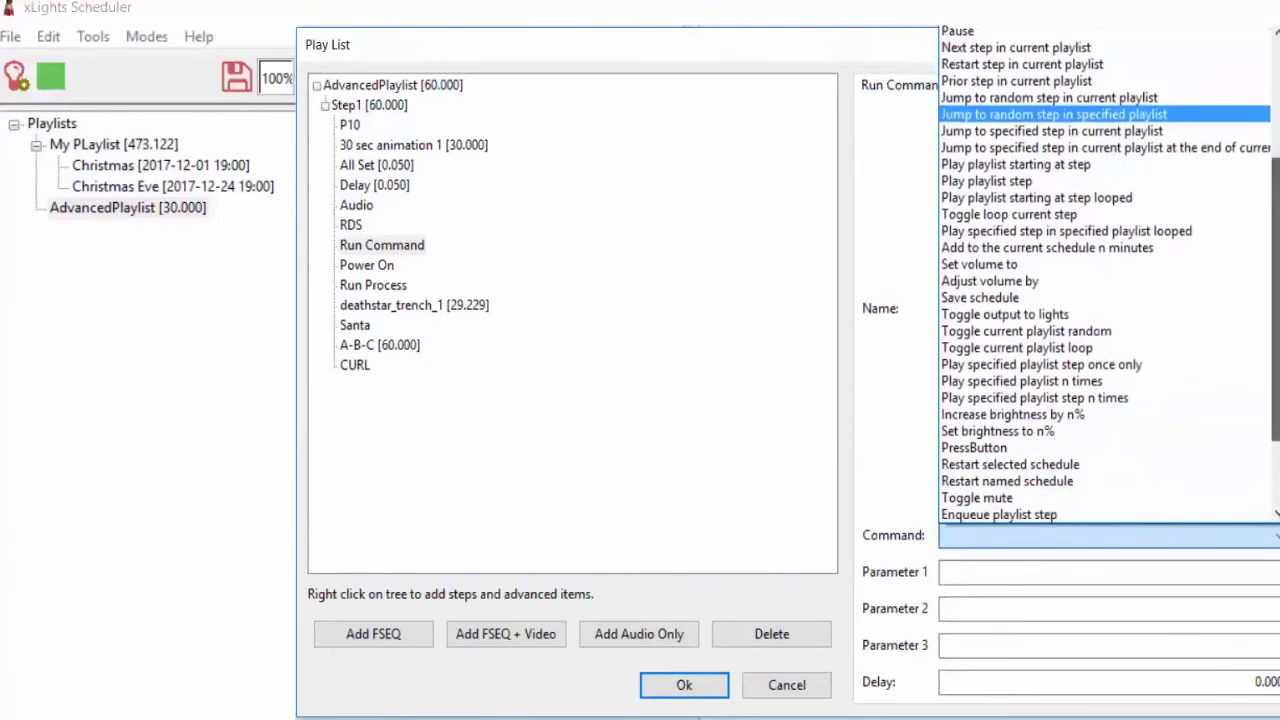
pyautogui.click(348, 258)
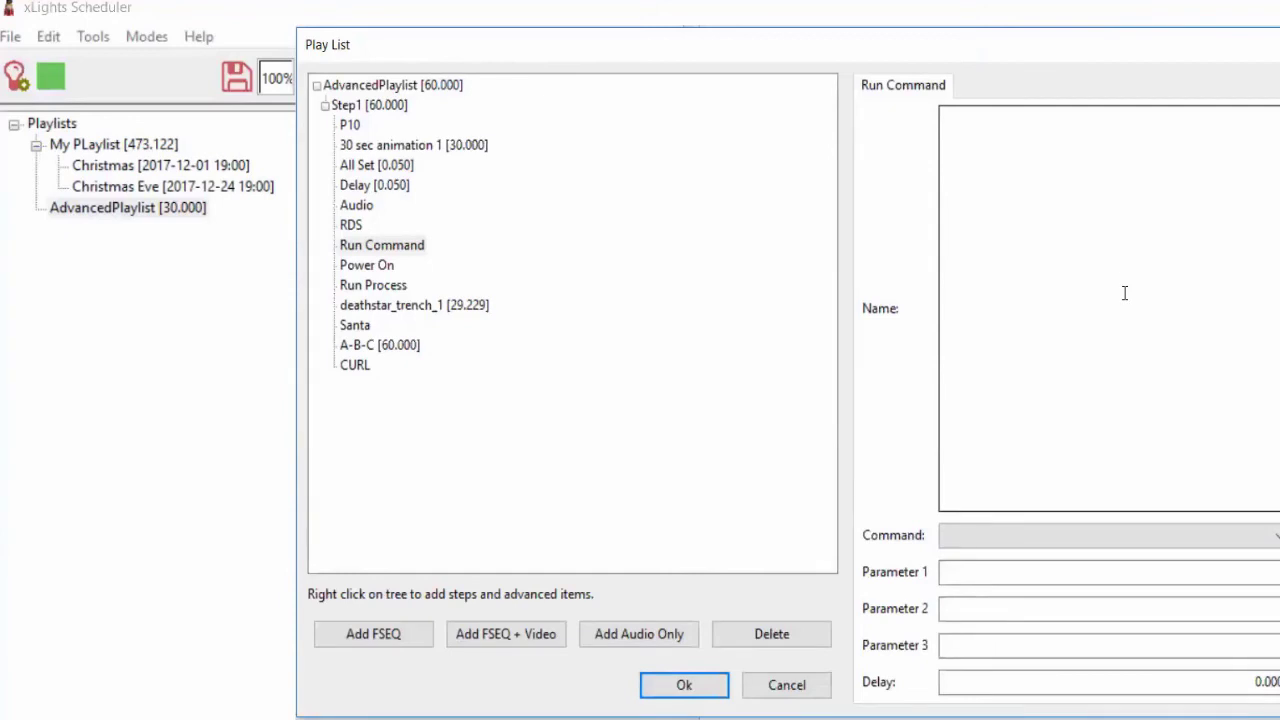
pyautogui.click(1120, 529)
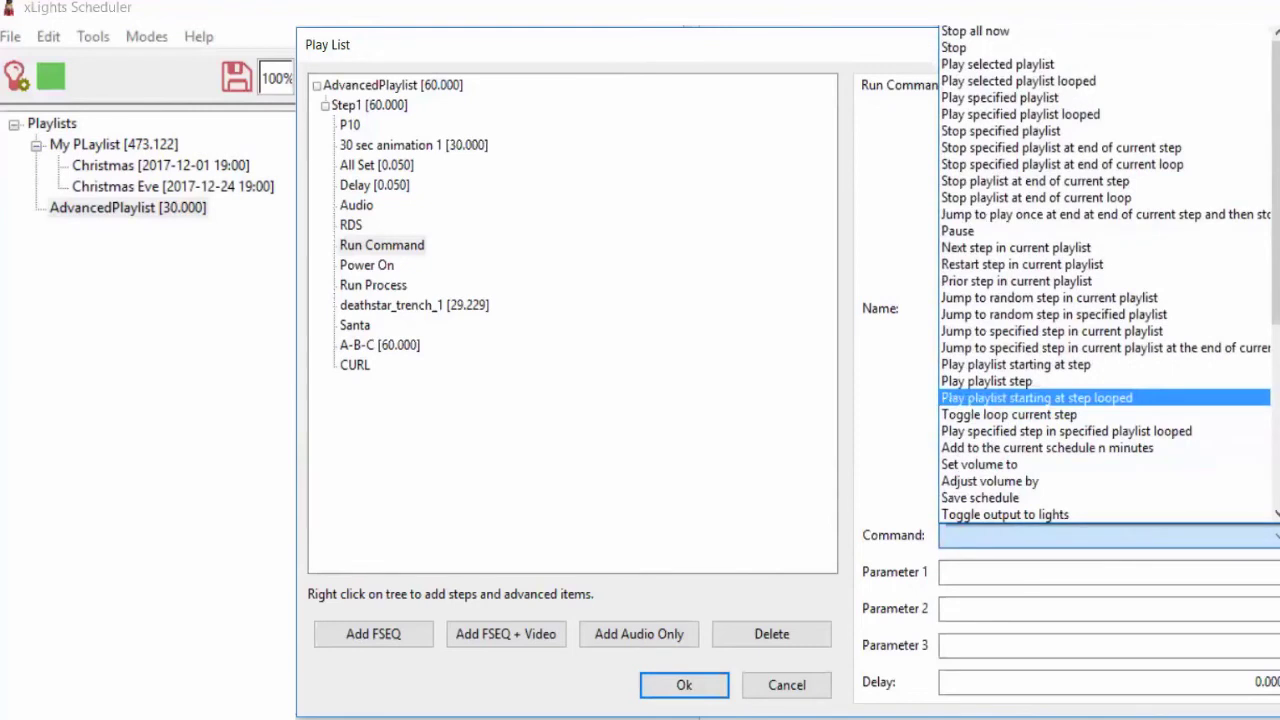
pyautogui.scroll(-6, 1105, 275)
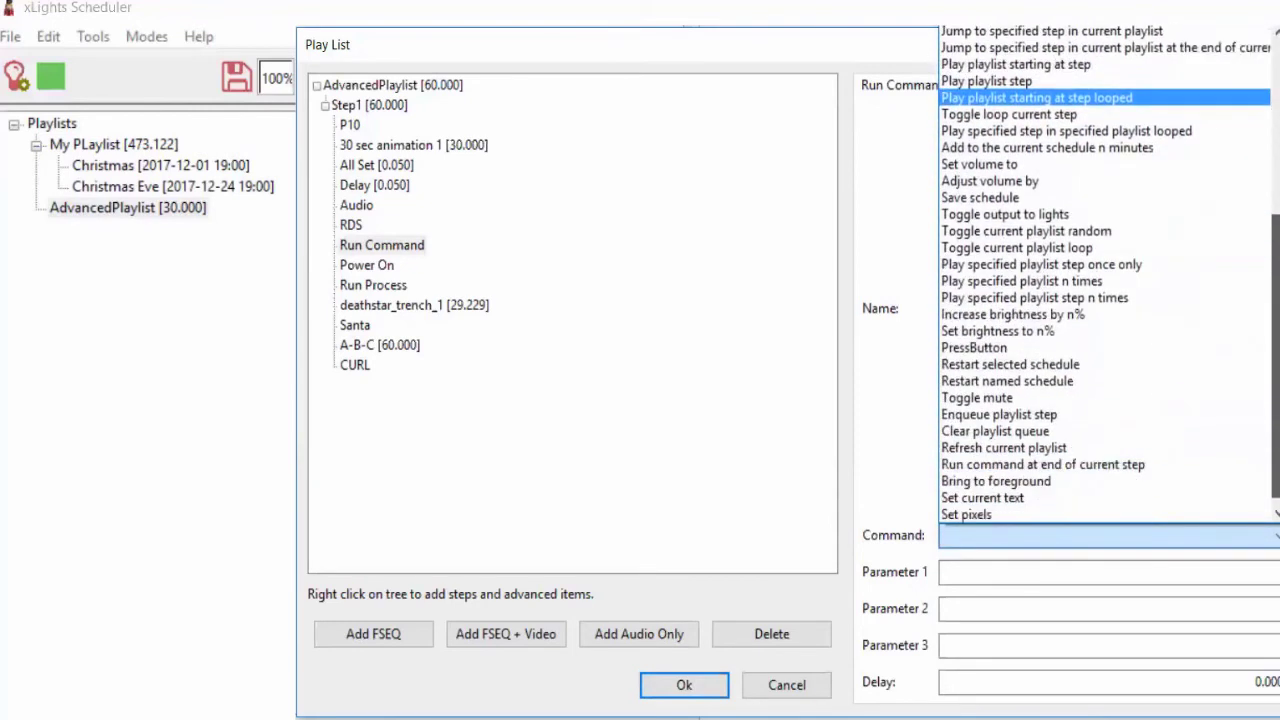
pyautogui.scroll(-1, 1105, 275)
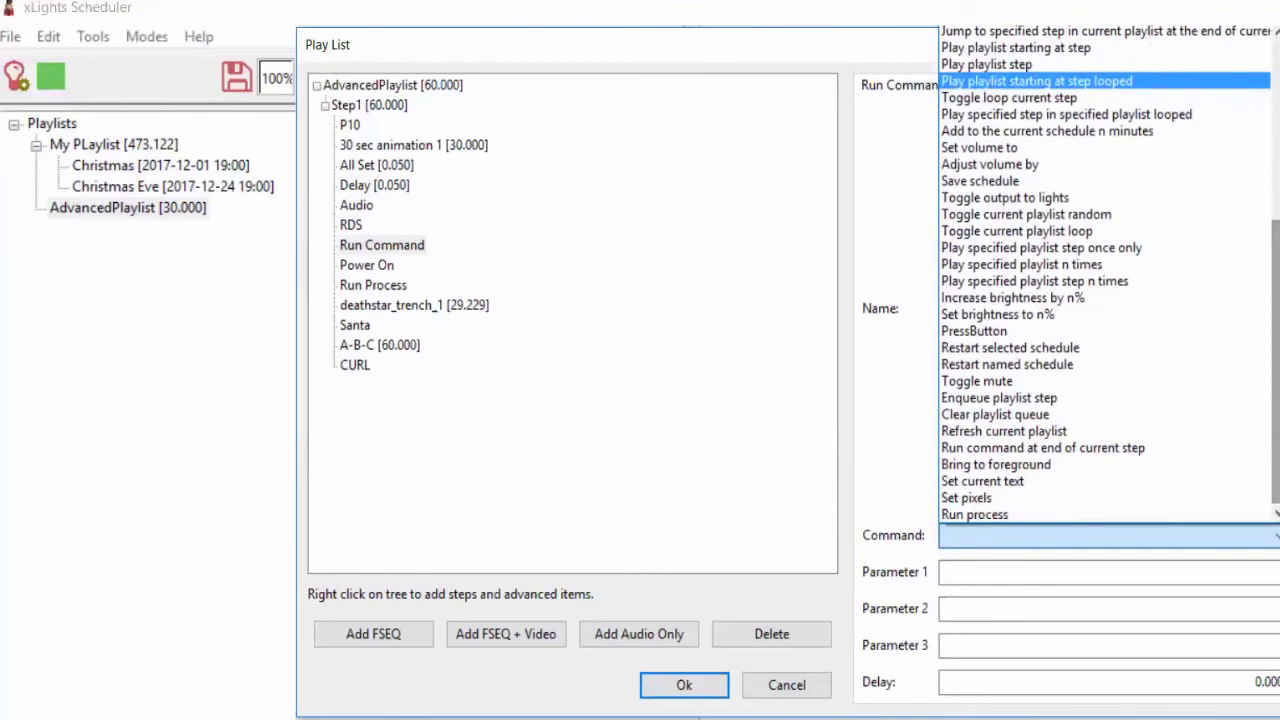
pyautogui.click(892, 474)
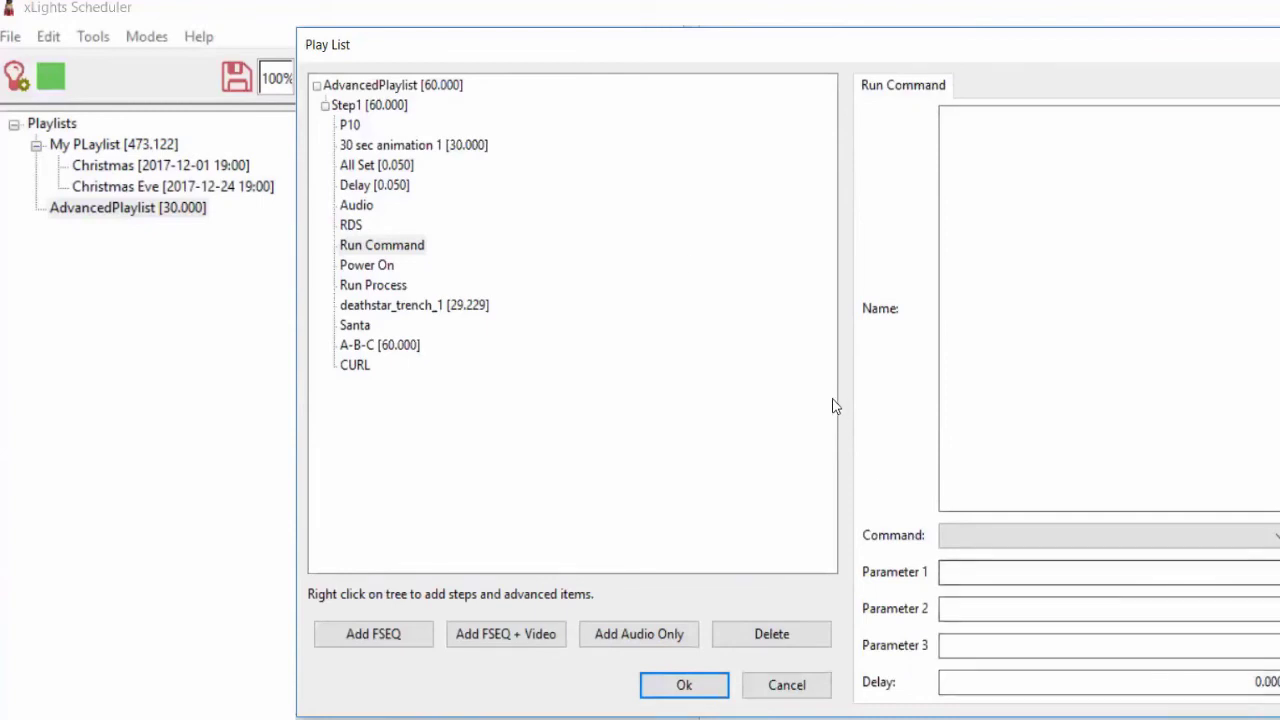
# Step: Add a Text item to Step1, keeping Matrix as its matrix, and name it MyText
pyautogui.rightClick(406, 108)
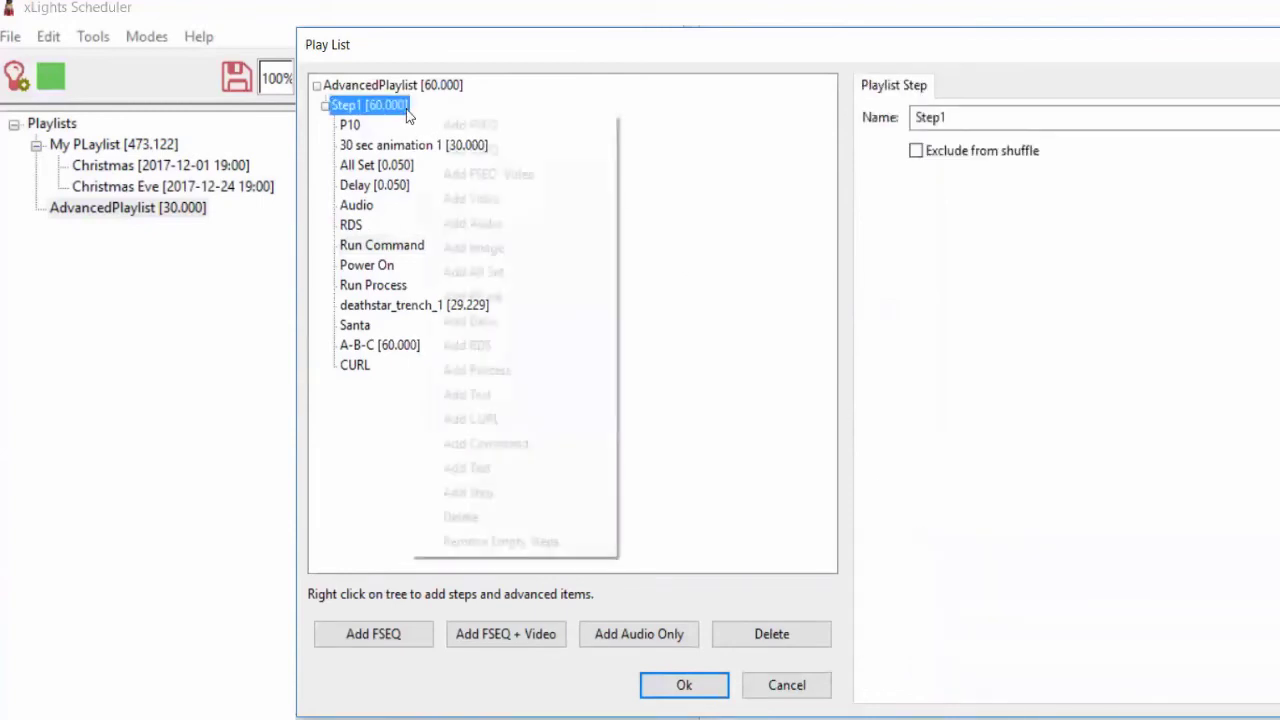
pyautogui.click(466, 471)
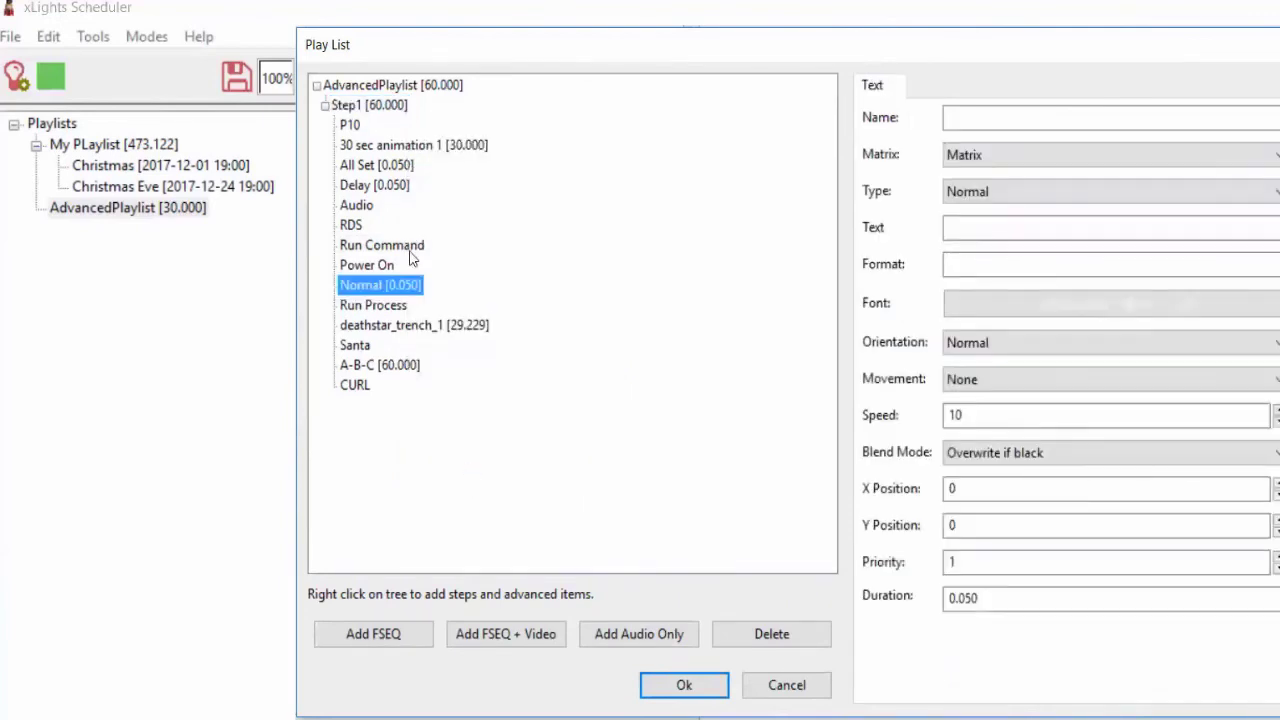
pyautogui.click(1186, 157)
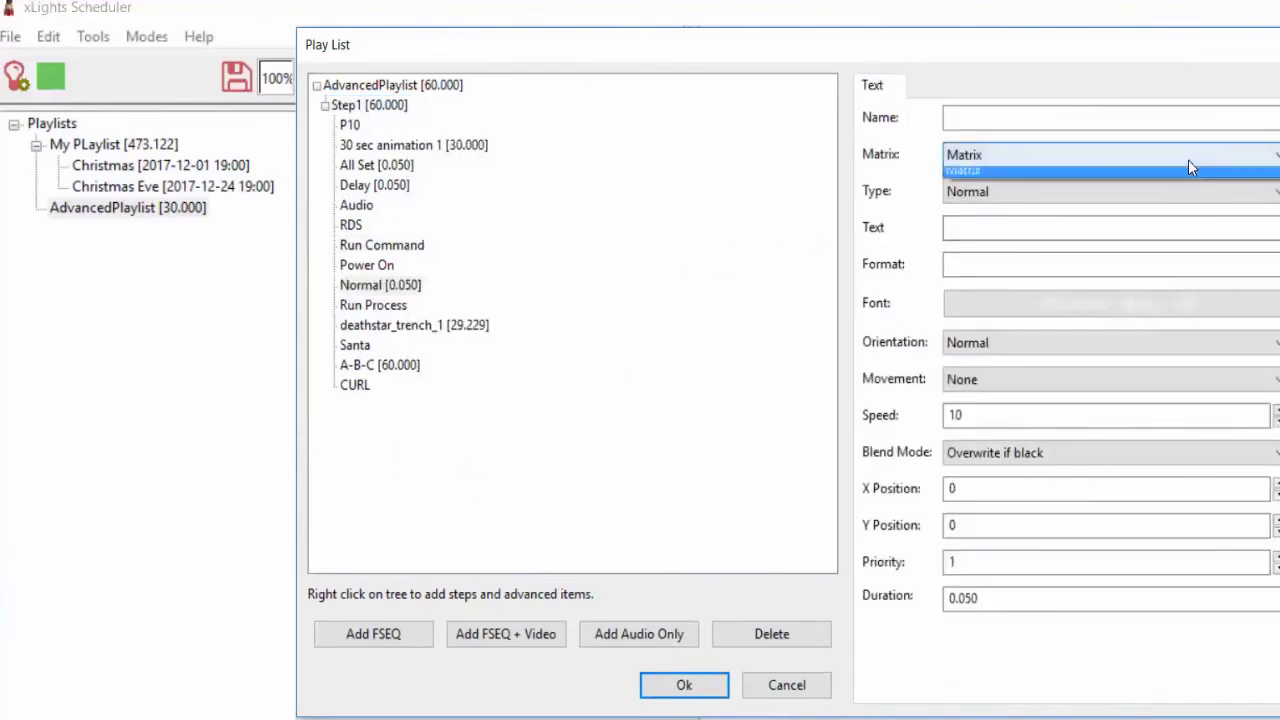
pyautogui.click(1096, 173)
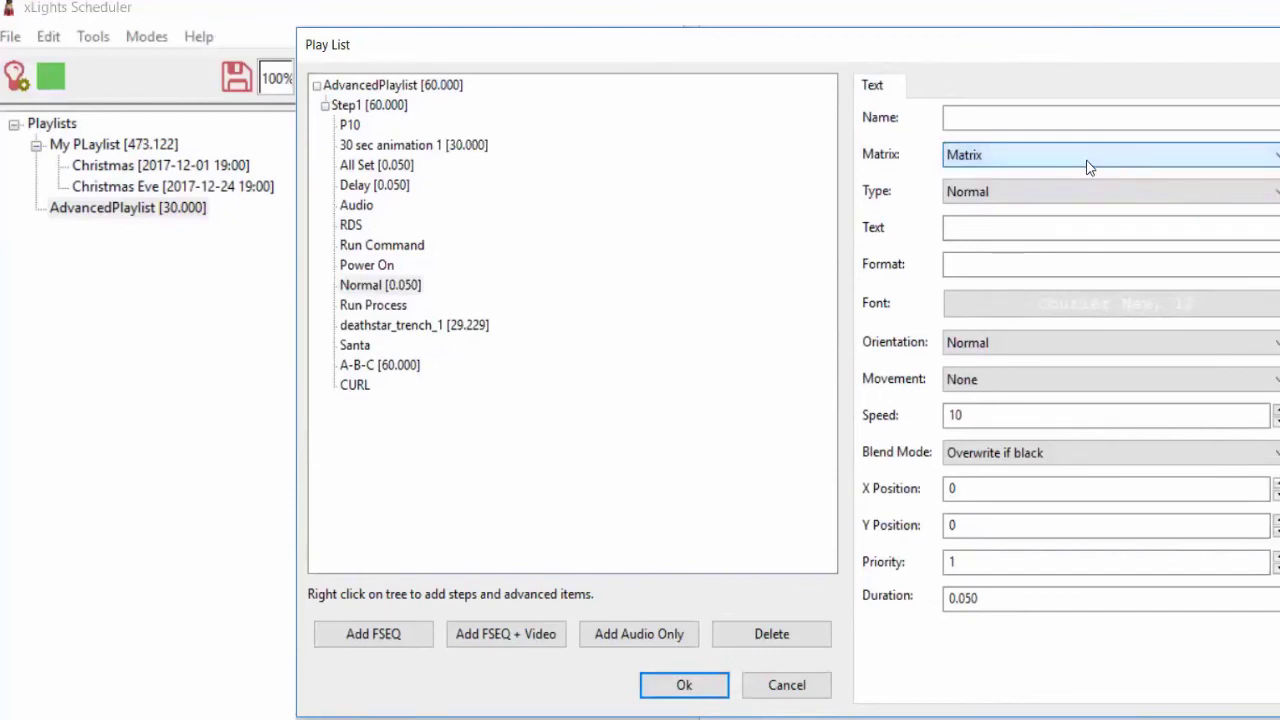
pyautogui.click(1032, 116)
pyautogui.write('TMyText')
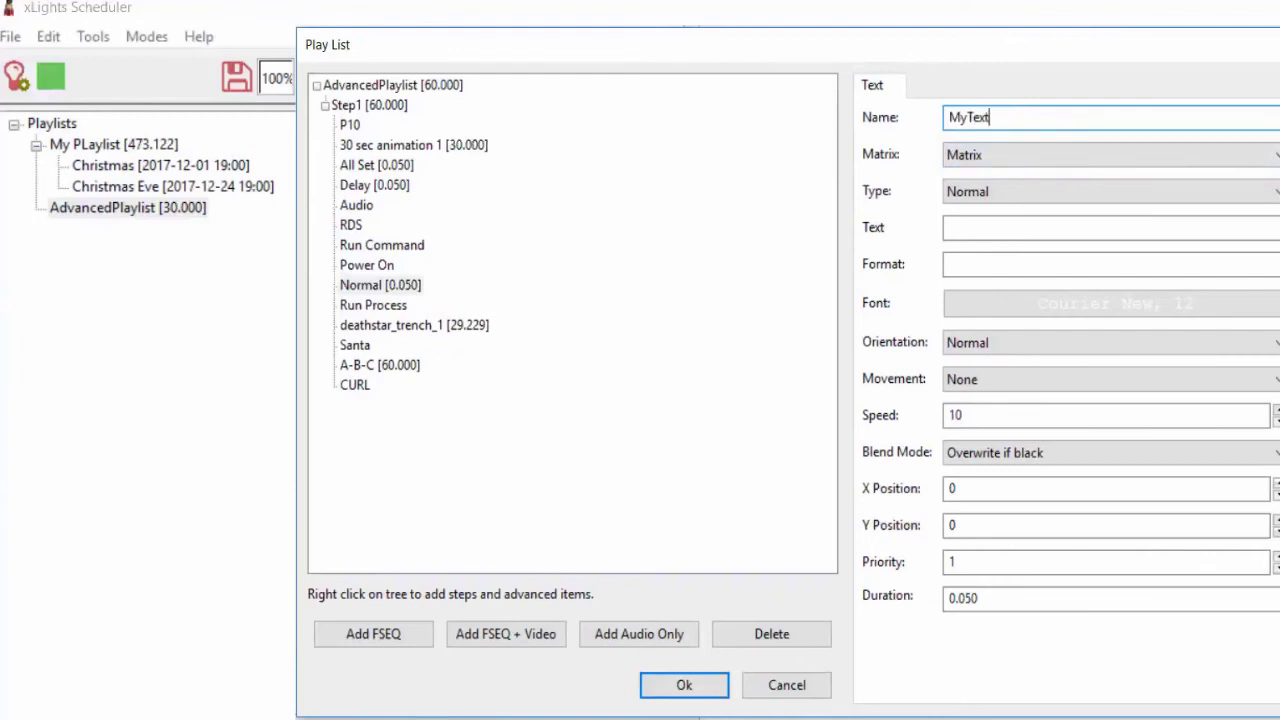
pyautogui.press('Tab')
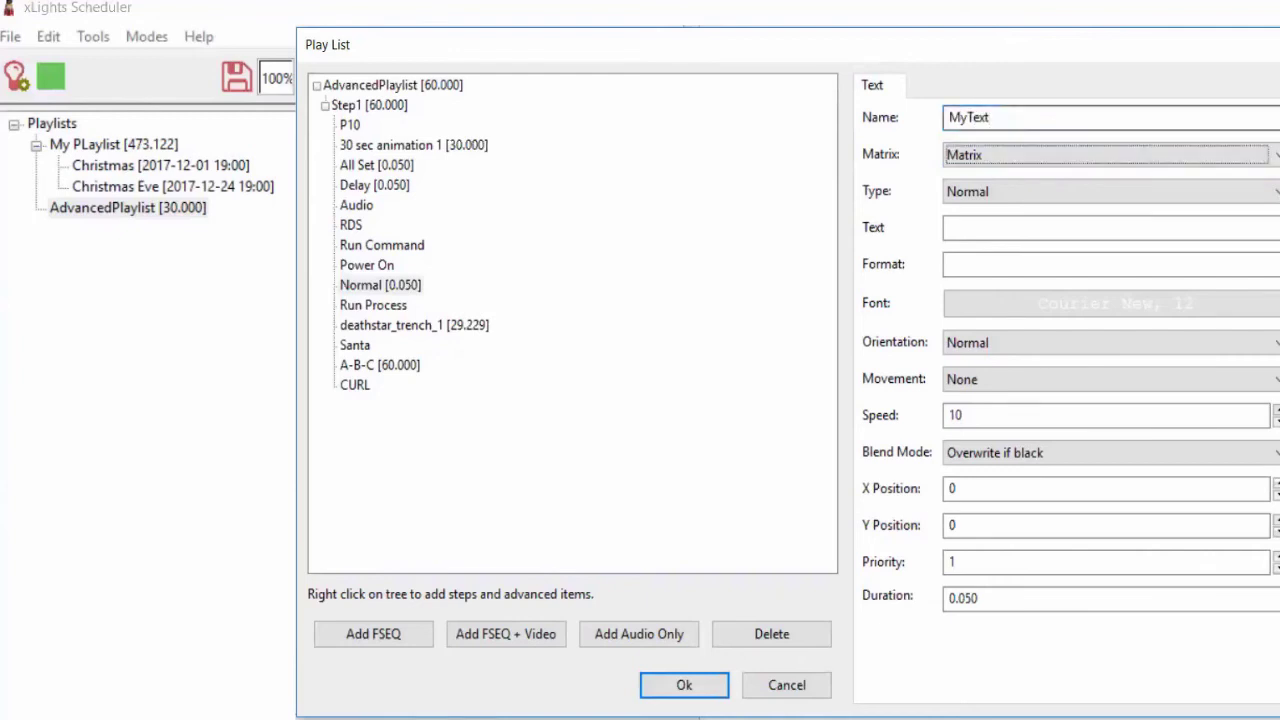
# Step: Check the Text item's type choices, keeping Normal, and set its text to Hello World
pyautogui.click(983, 192)
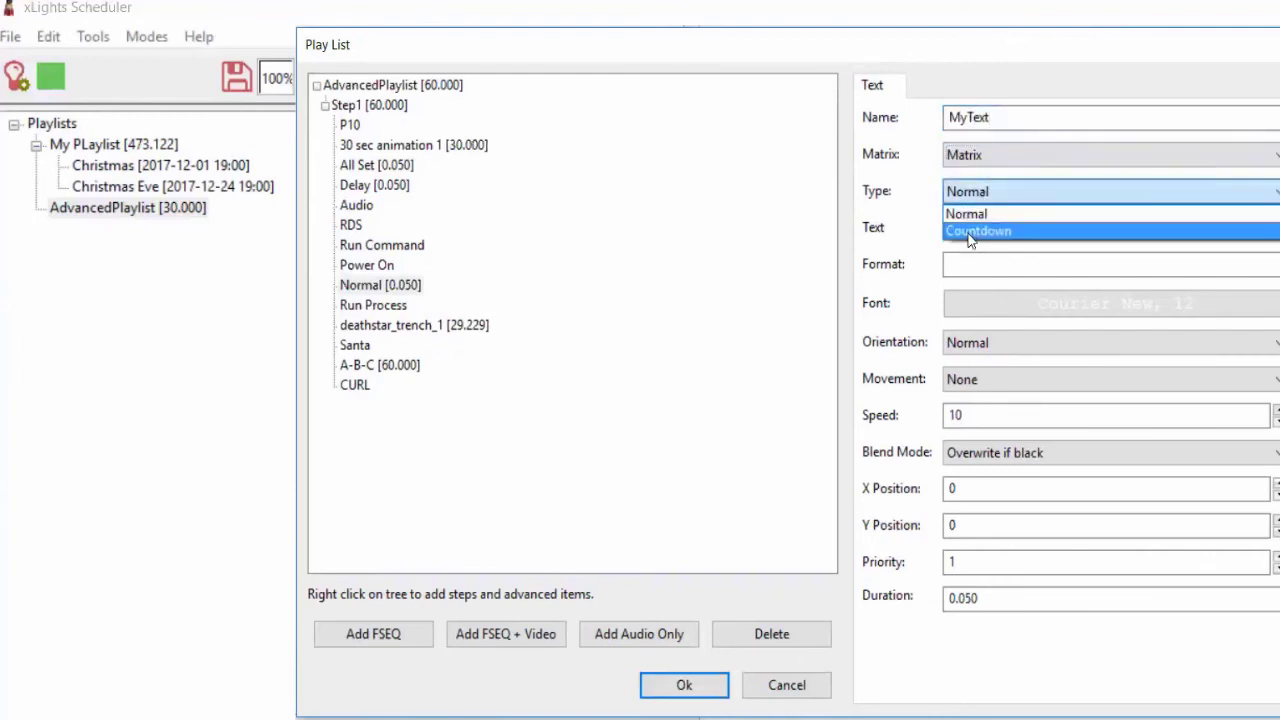
pyautogui.click(985, 193)
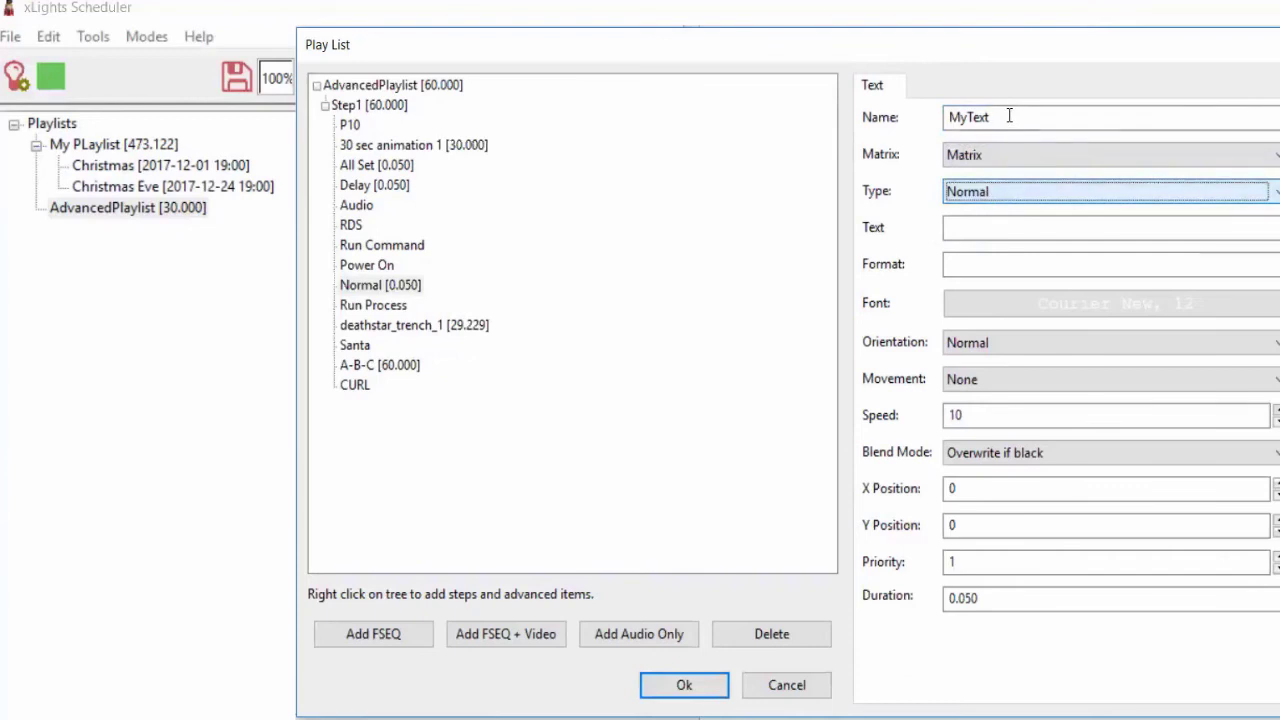
pyautogui.click(996, 192)
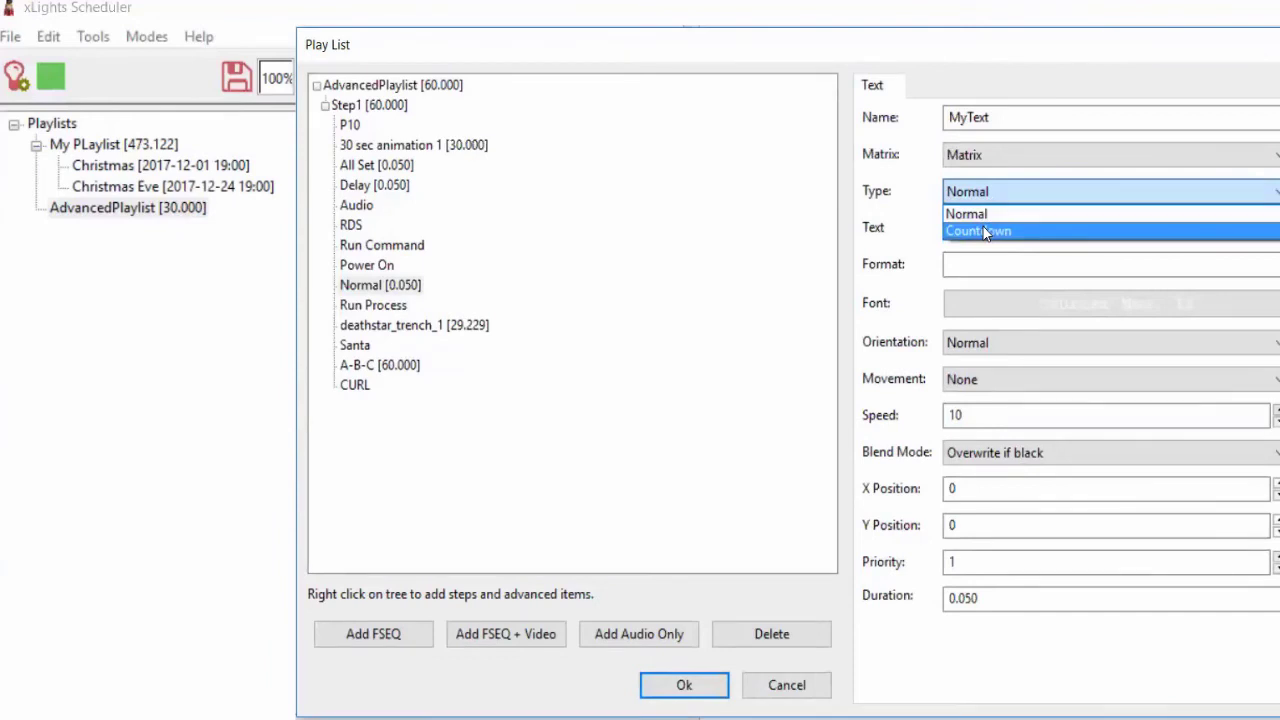
pyautogui.click(989, 190)
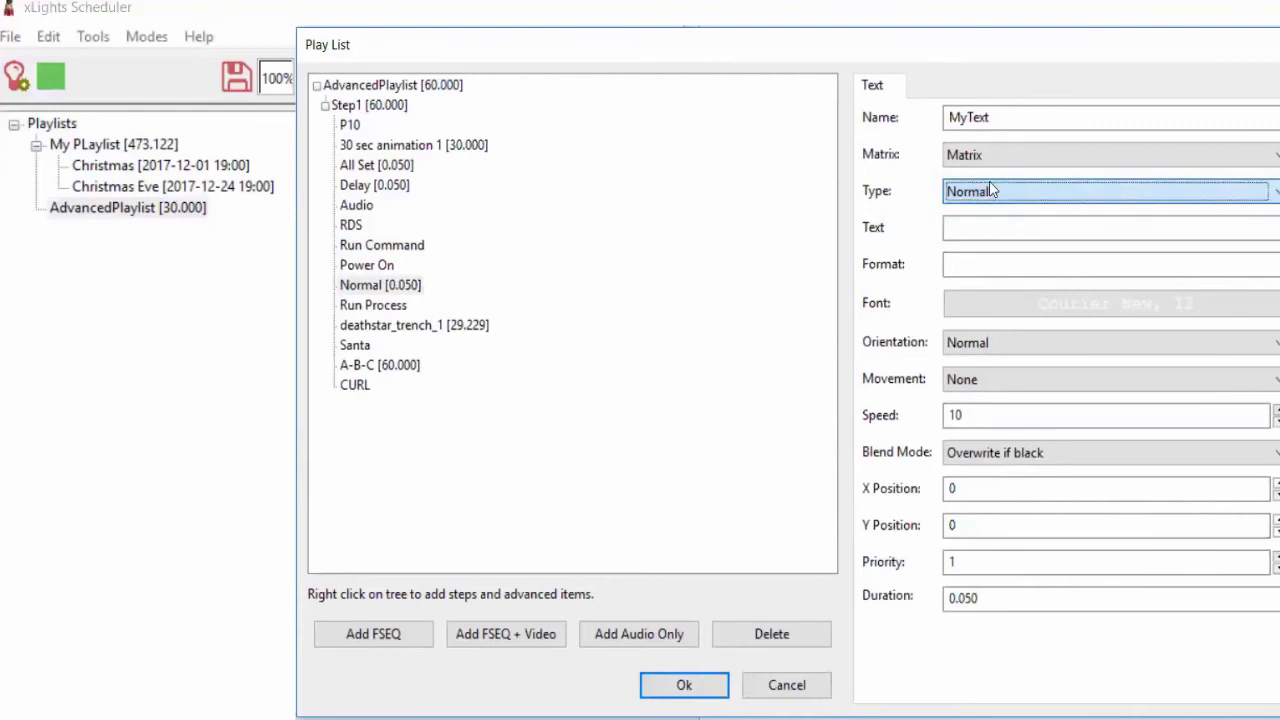
pyautogui.click(1012, 232)
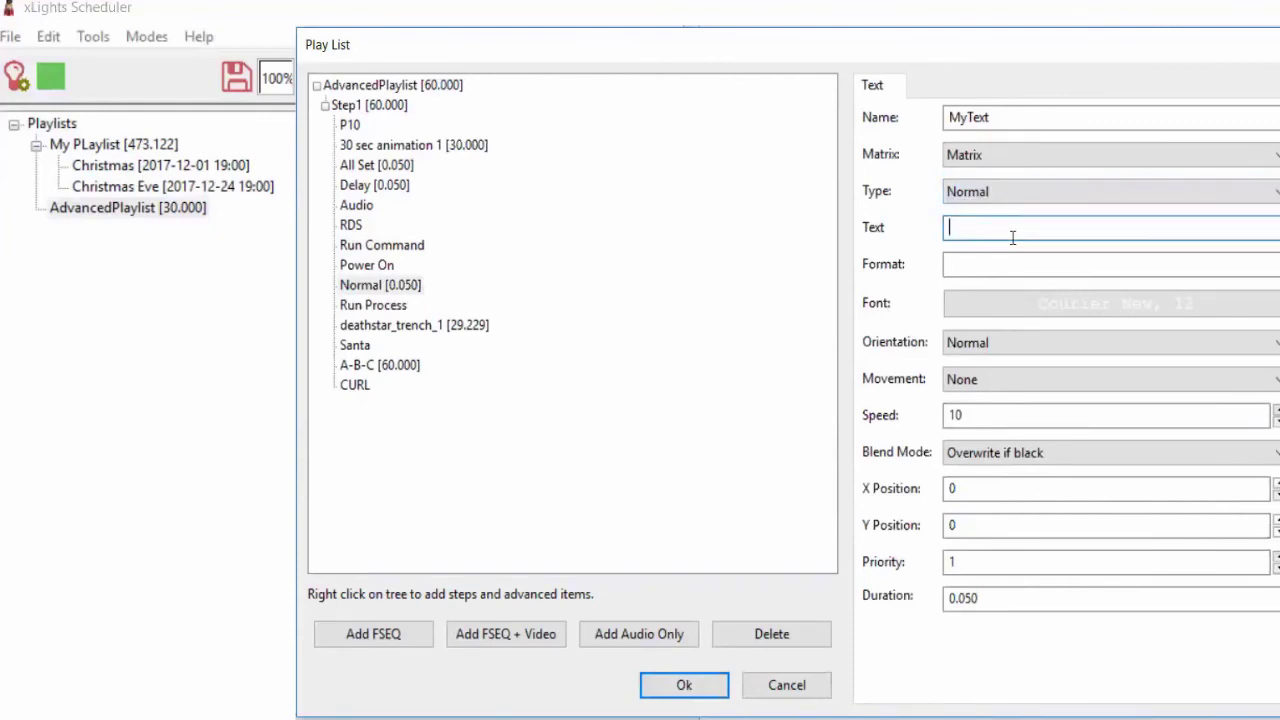
pyautogui.write('Hello World')
pyautogui.press('Tab')
# Step: Set the Text item's format to %TEXT% %DAY% %MONTH%
pyautogui.click(960, 265)
pyautogui.write('$')
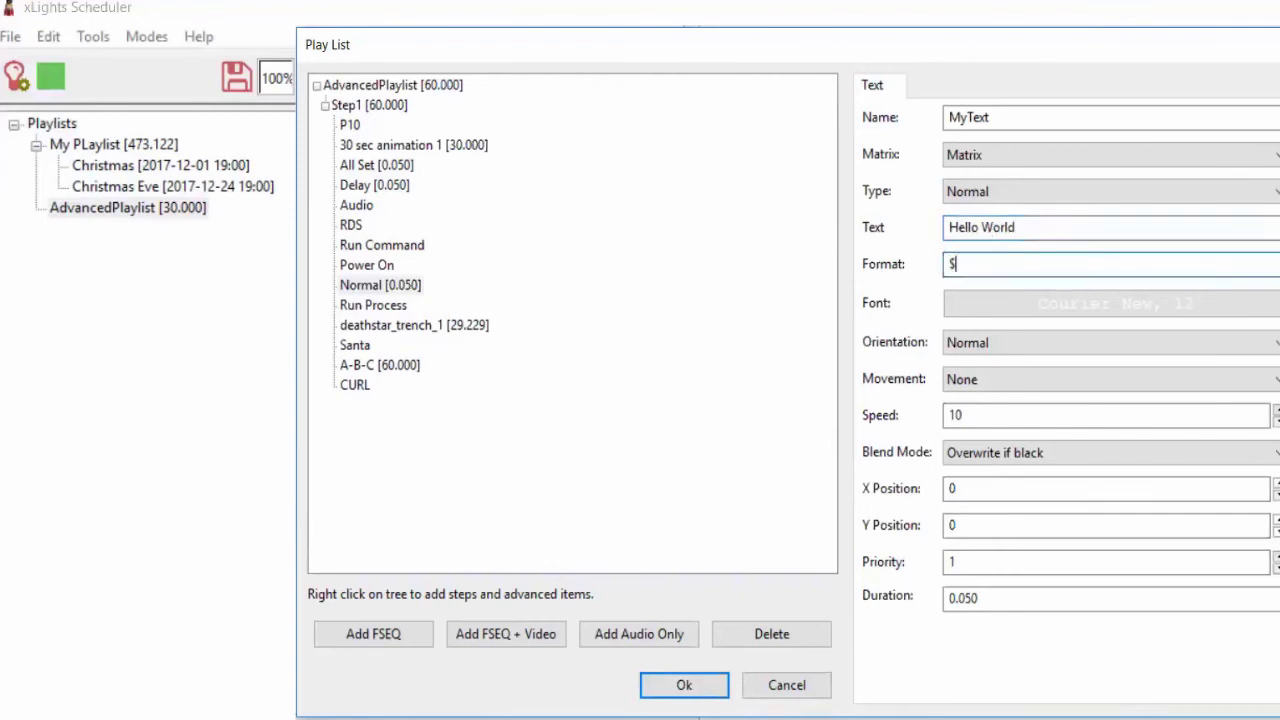
pyautogui.press('BackSpace')
pyautogui.write('%TEXT% %DA')
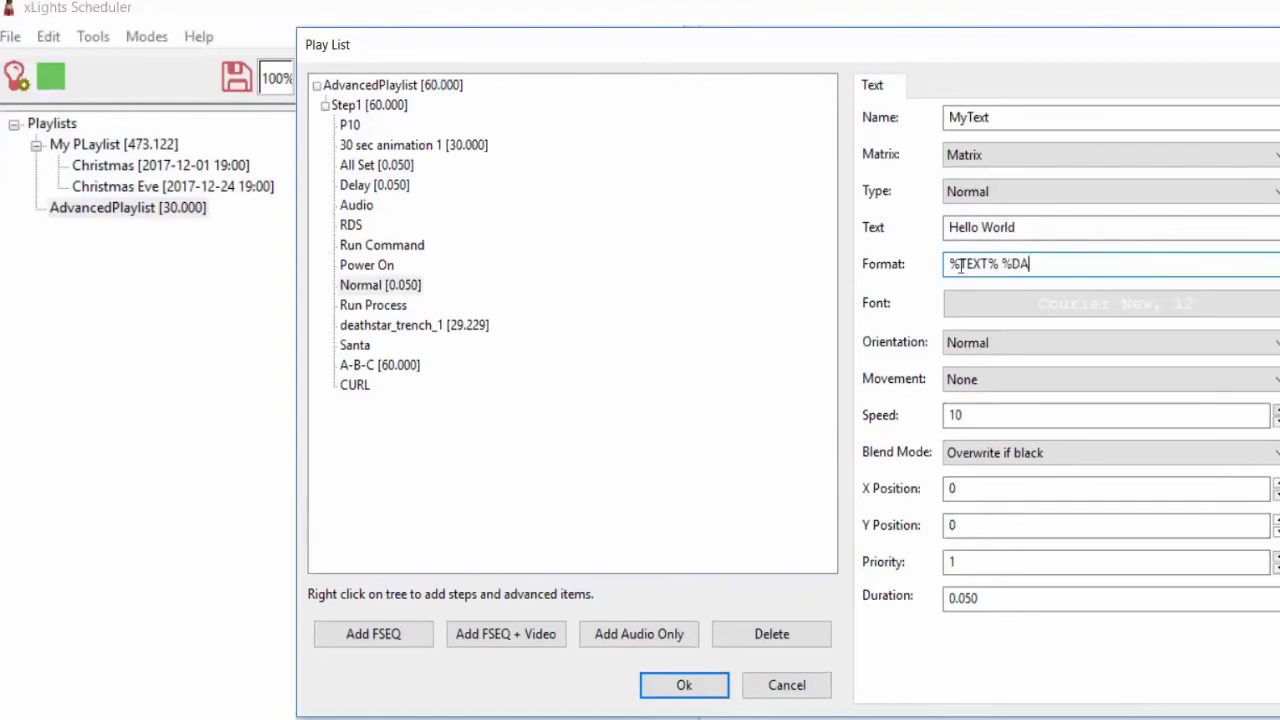
pyautogui.write('Y% %MONT')
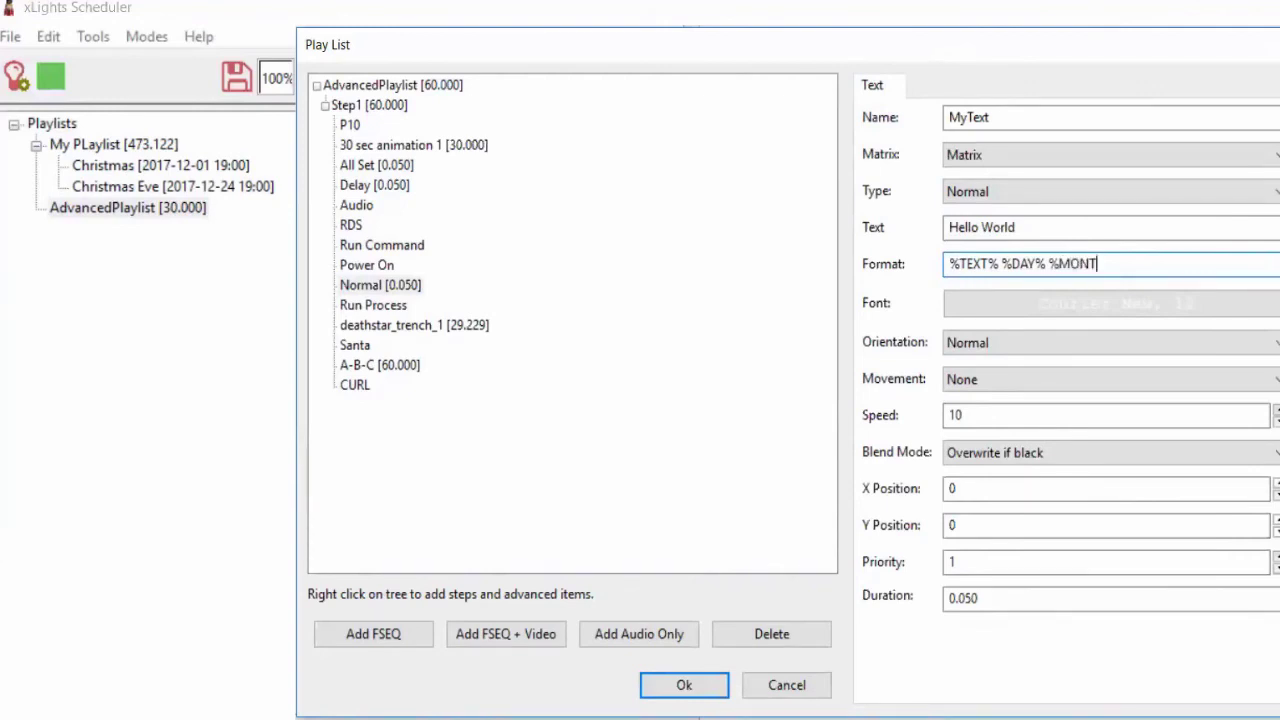
pyautogui.write('H%')
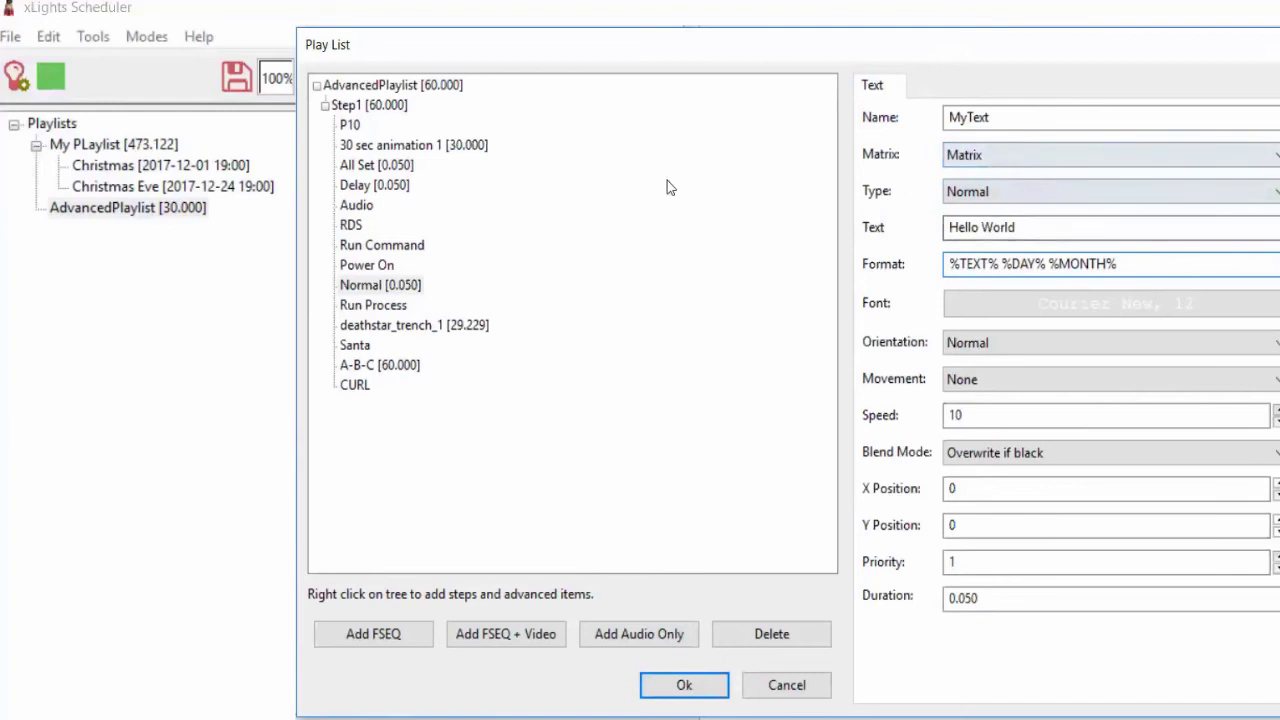
# Step: Change the Text item's font to Franklin Gothic in red
pyautogui.click(1084, 308)
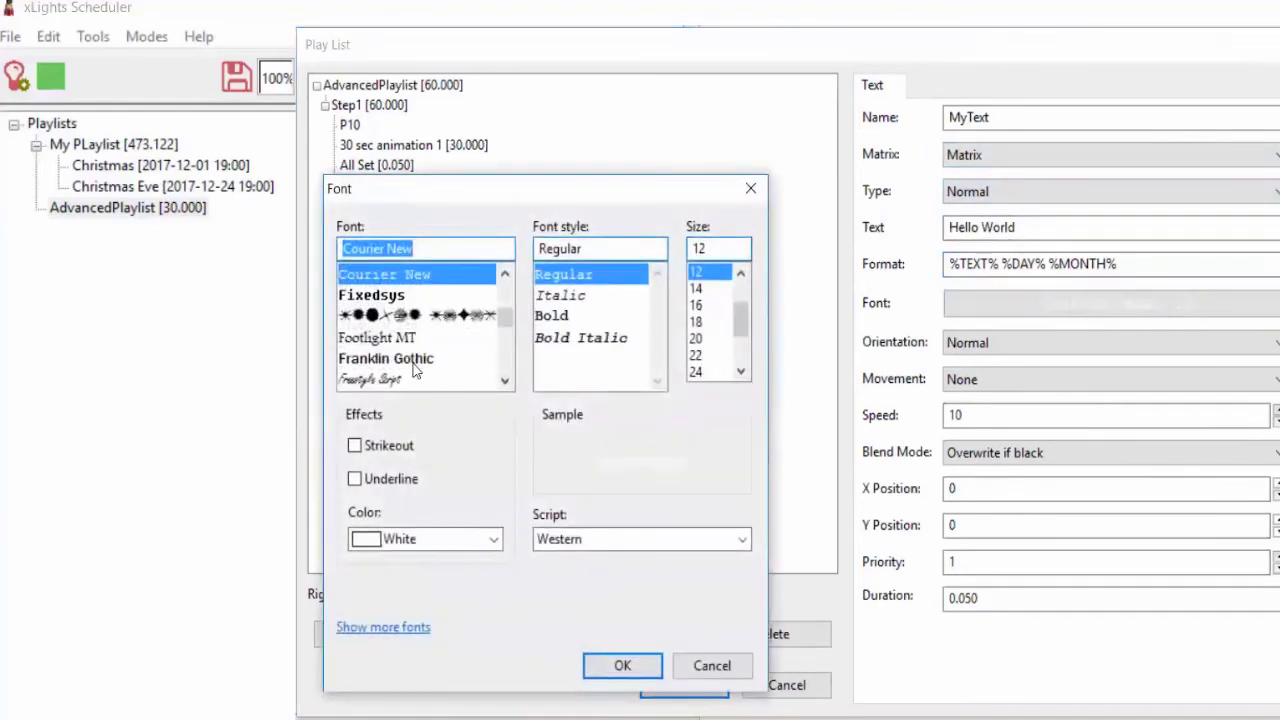
pyautogui.click(414, 361)
pyautogui.click(494, 539)
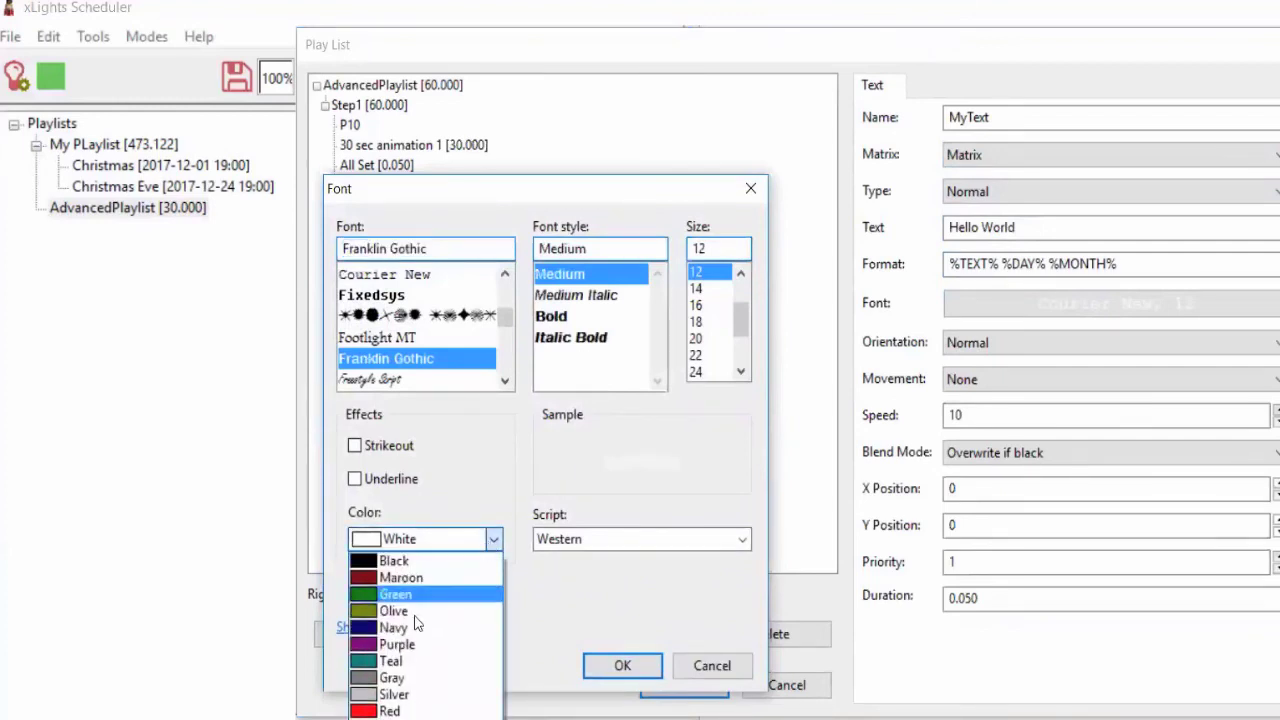
pyautogui.click(395, 710)
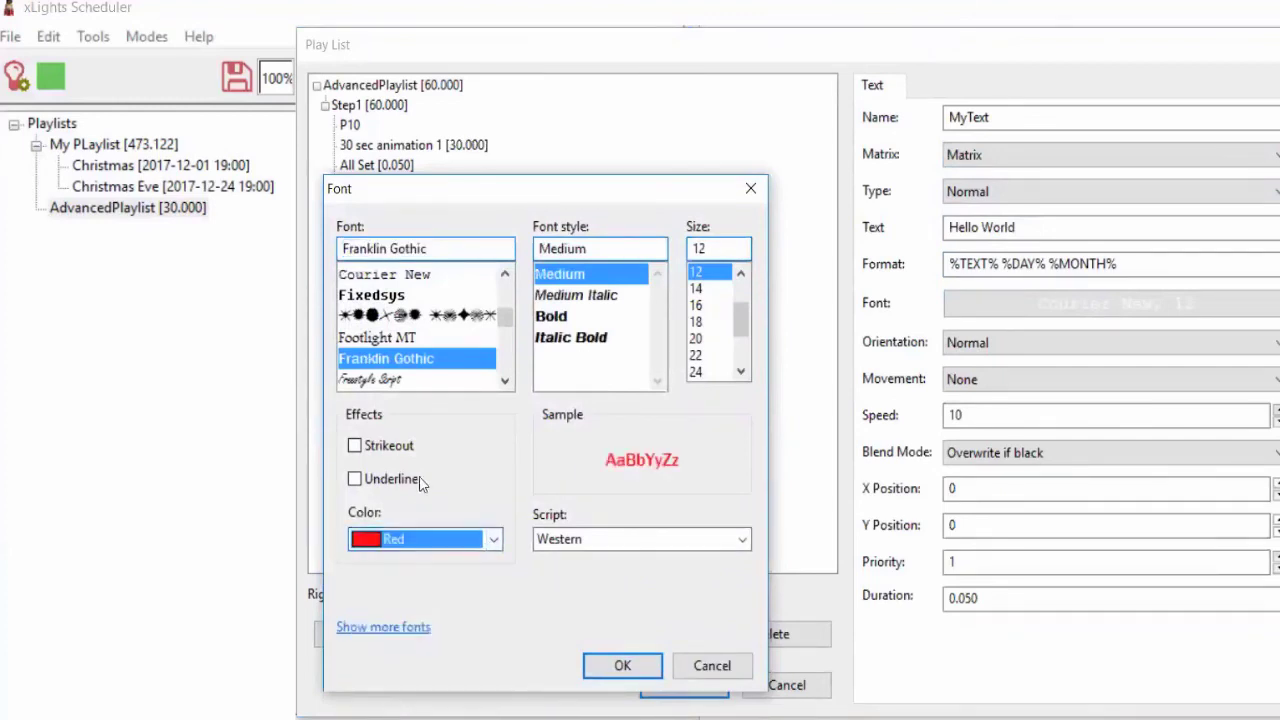
pyautogui.click(635, 669)
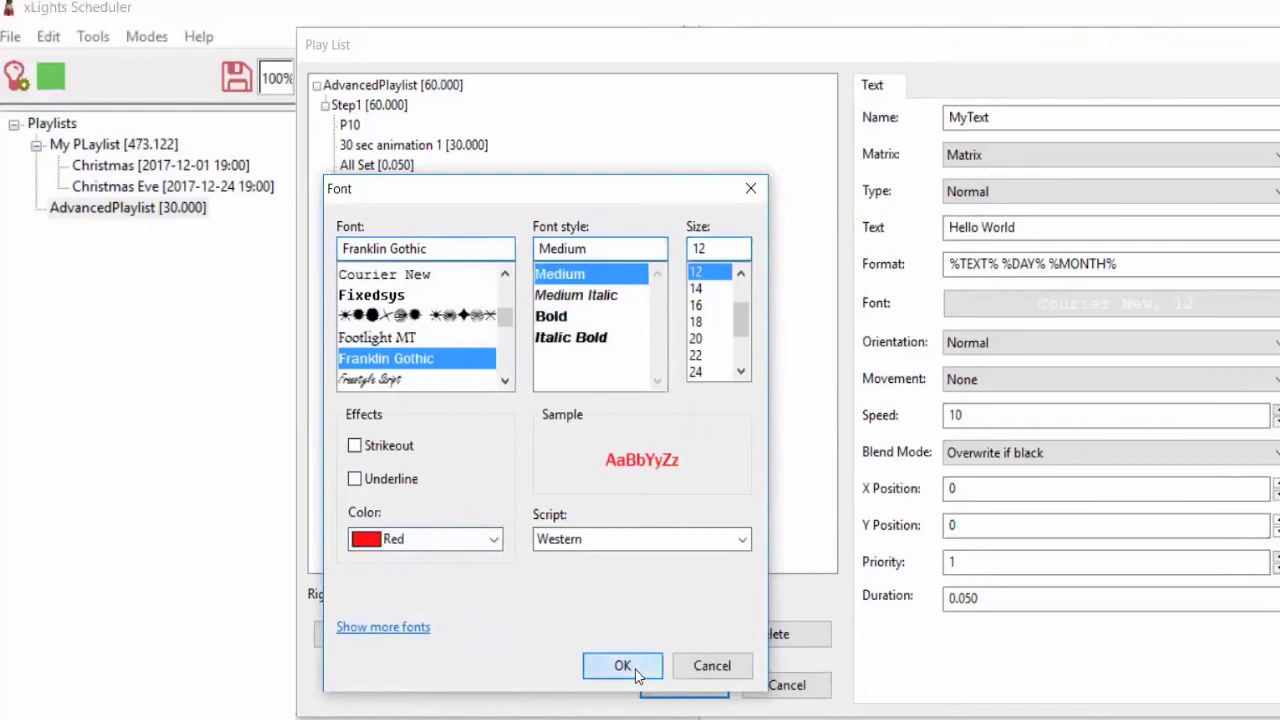
# Step: Set the Text item's movement to Right to Left, keeping Normal orientation and the Overwrite if black blend mode
pyautogui.click(1090, 346)
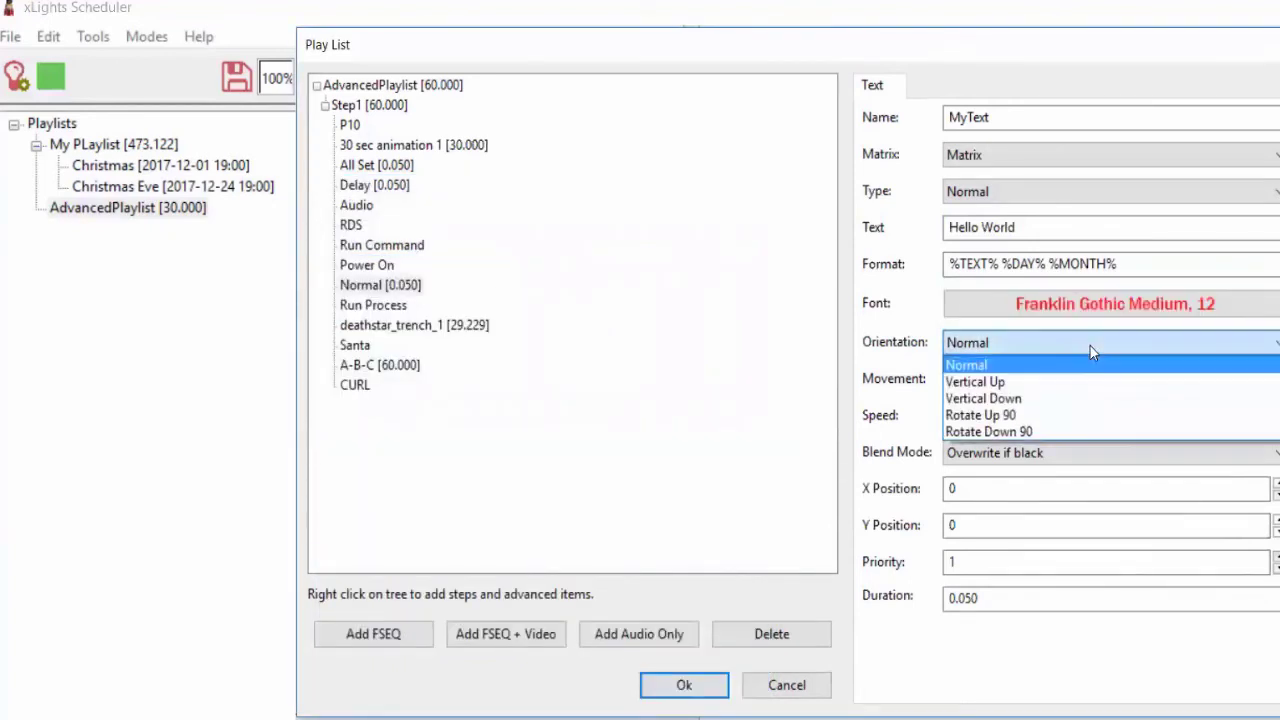
pyautogui.click(940, 350)
pyautogui.click(969, 378)
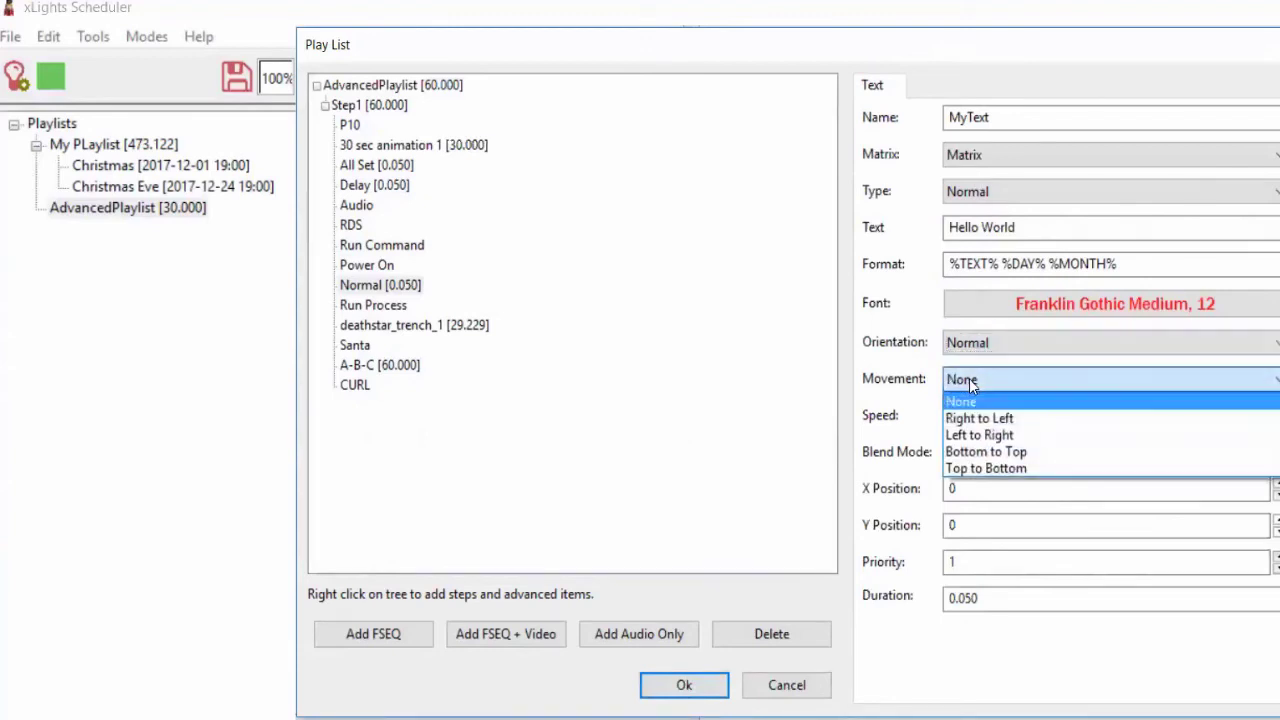
pyautogui.click(980, 418)
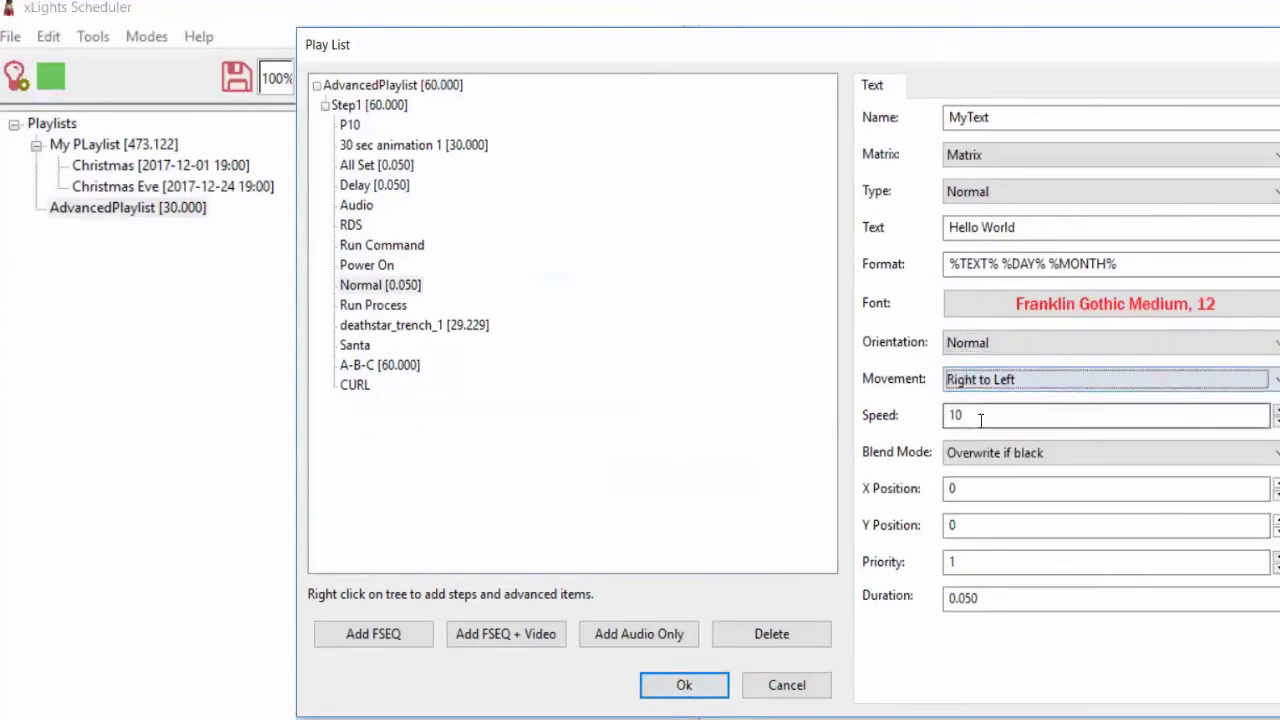
pyautogui.click(1060, 455)
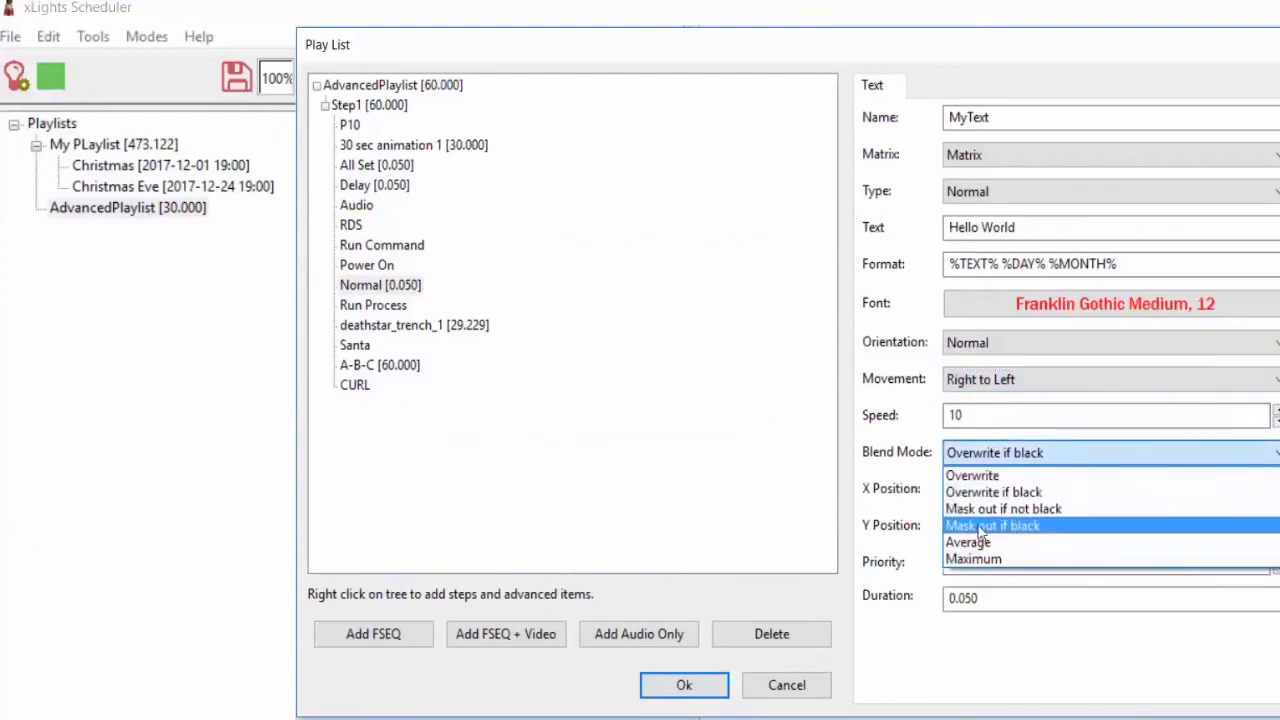
pyautogui.click(998, 460)
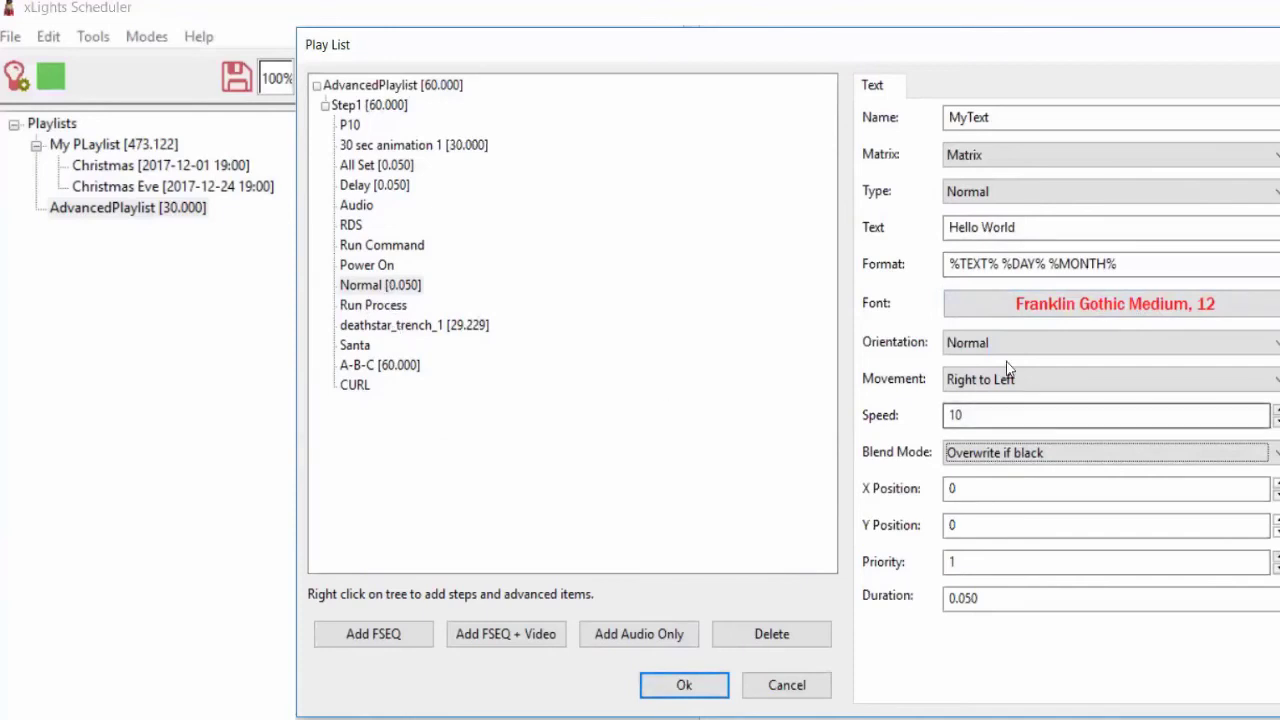
# Step: Add a new unnamed step to AdvancedPlaylist after Step1
pyautogui.rightClick(390, 108)
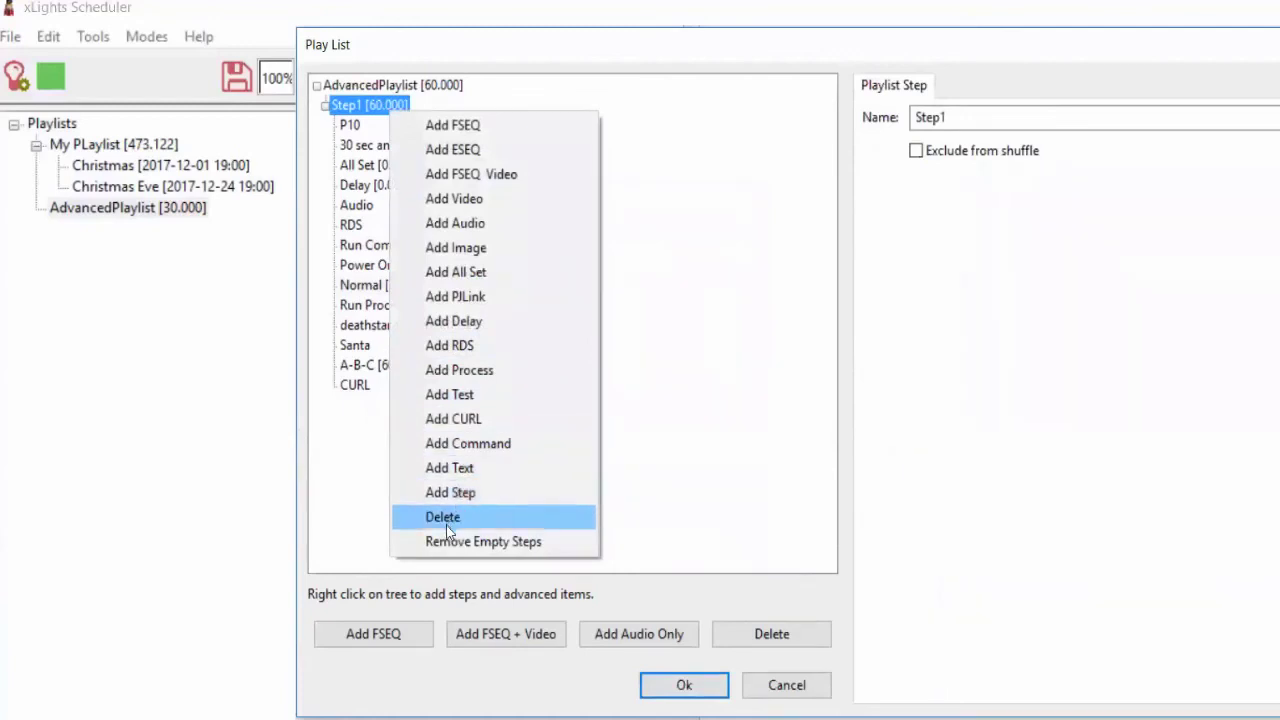
pyautogui.click(369, 516)
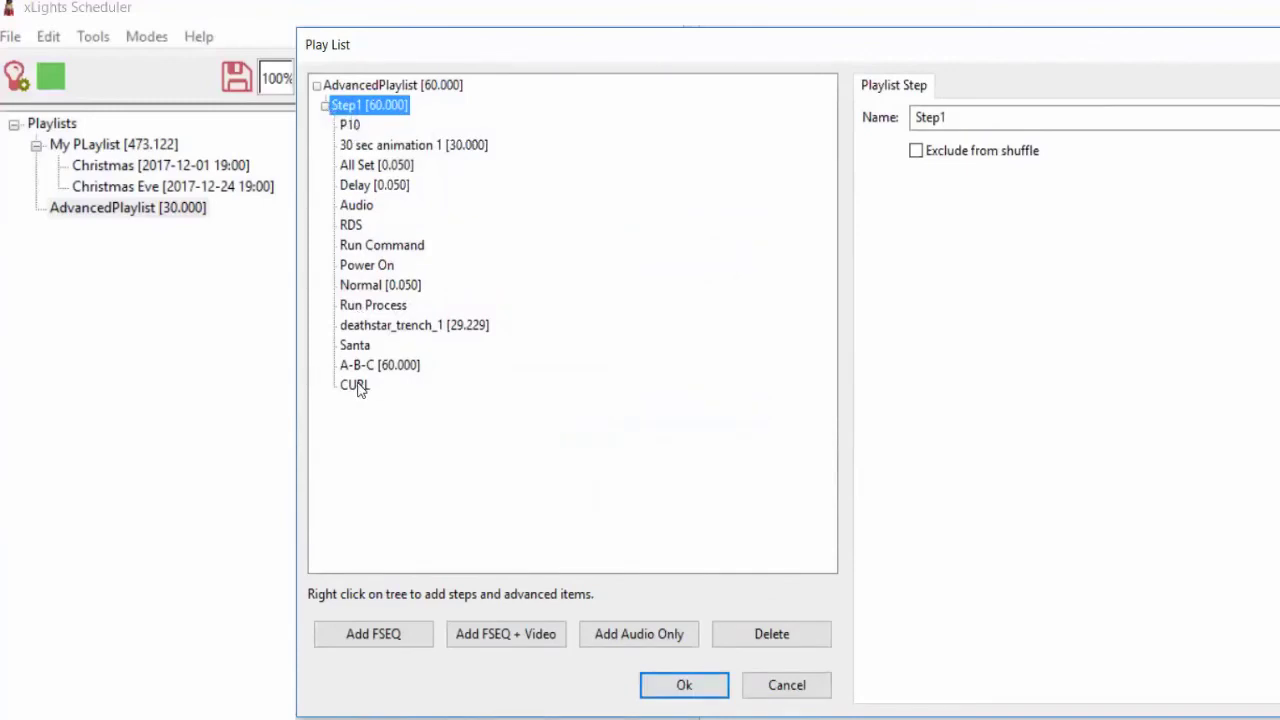
pyautogui.rightClick(357, 109)
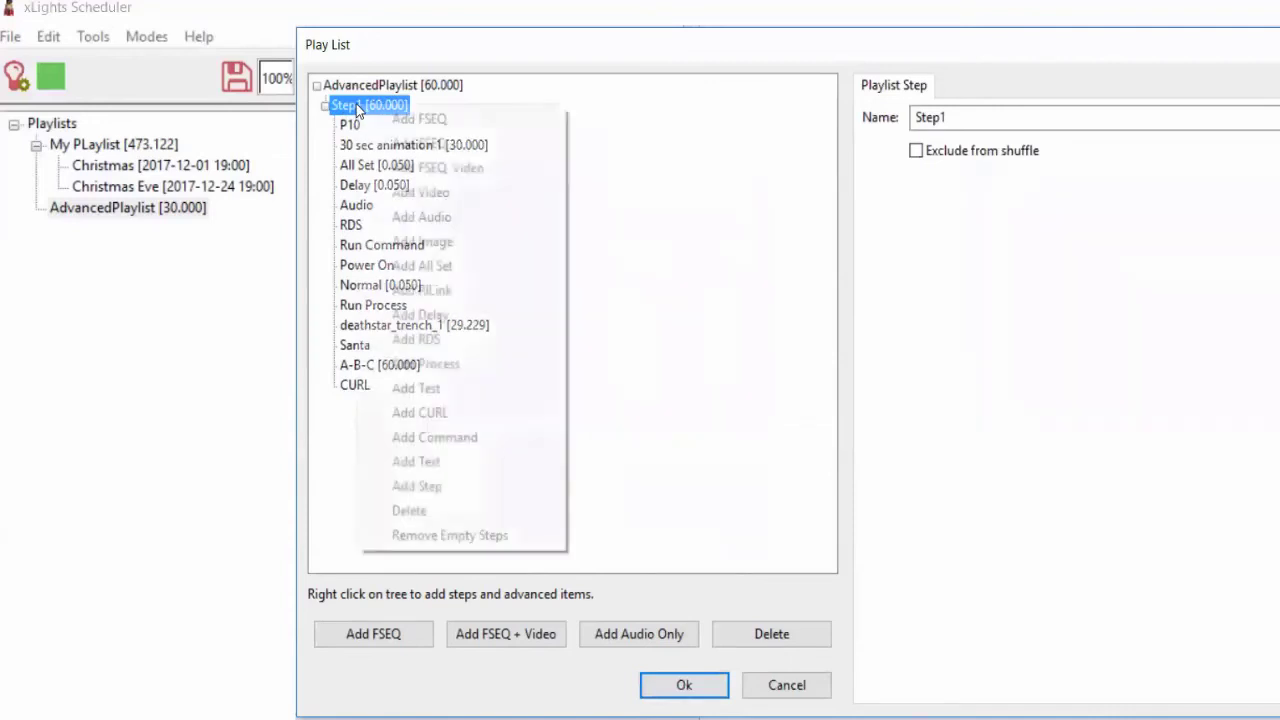
pyautogui.click(430, 487)
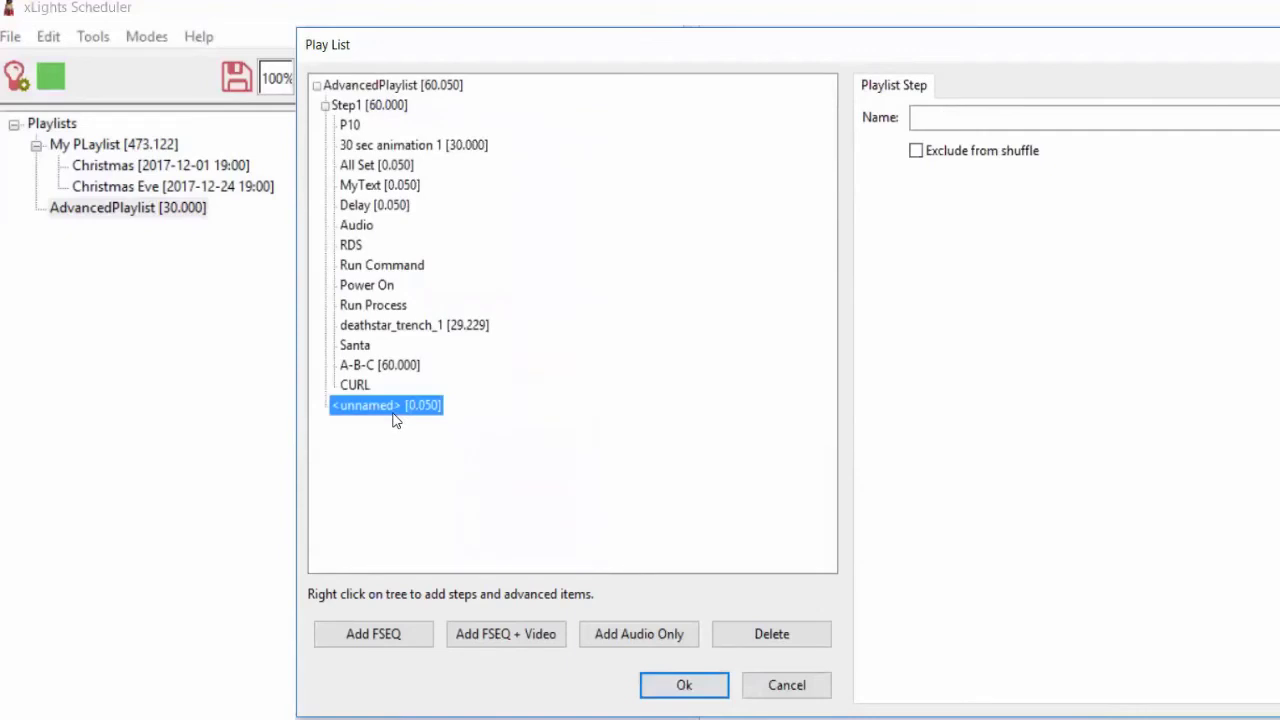
# Step: Add Talking Trees 1.fseq and Light Of Christmas.fseq from the mylights Home folder to the playlist as FSEQ steps
pyautogui.click(369, 621)
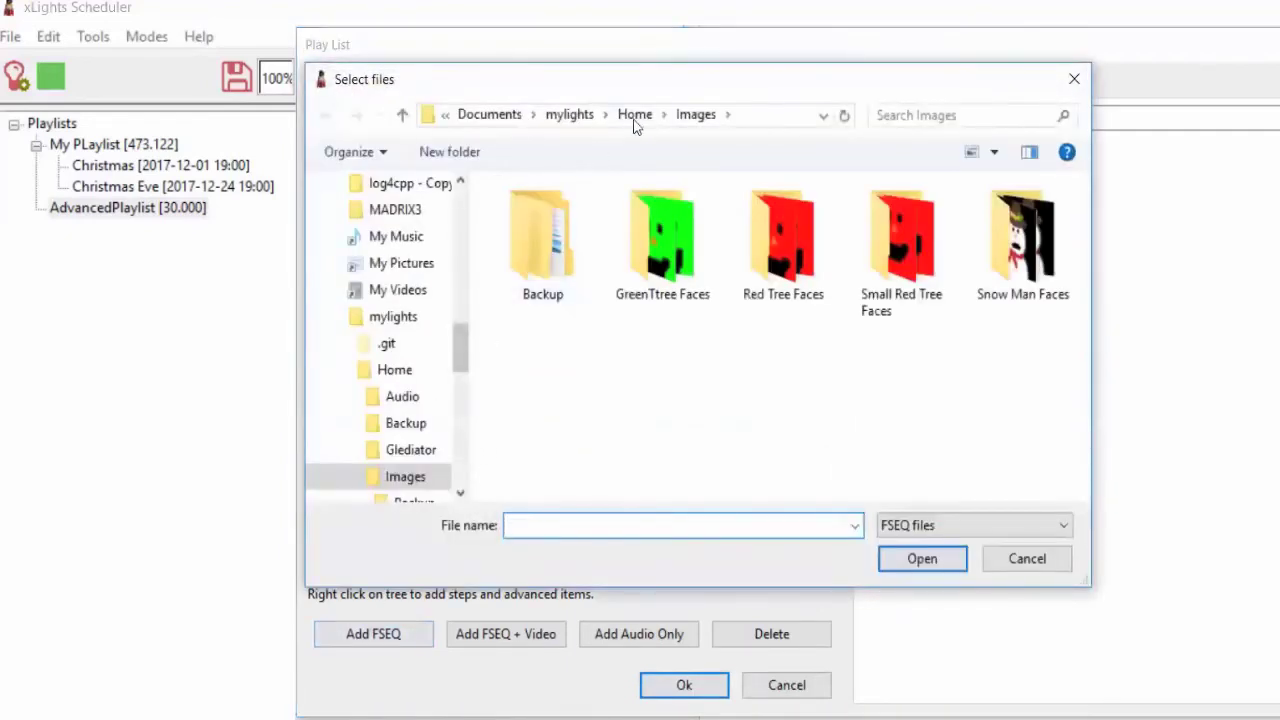
pyautogui.click(634, 116)
pyautogui.click(580, 448)
pyautogui.click(575, 467)
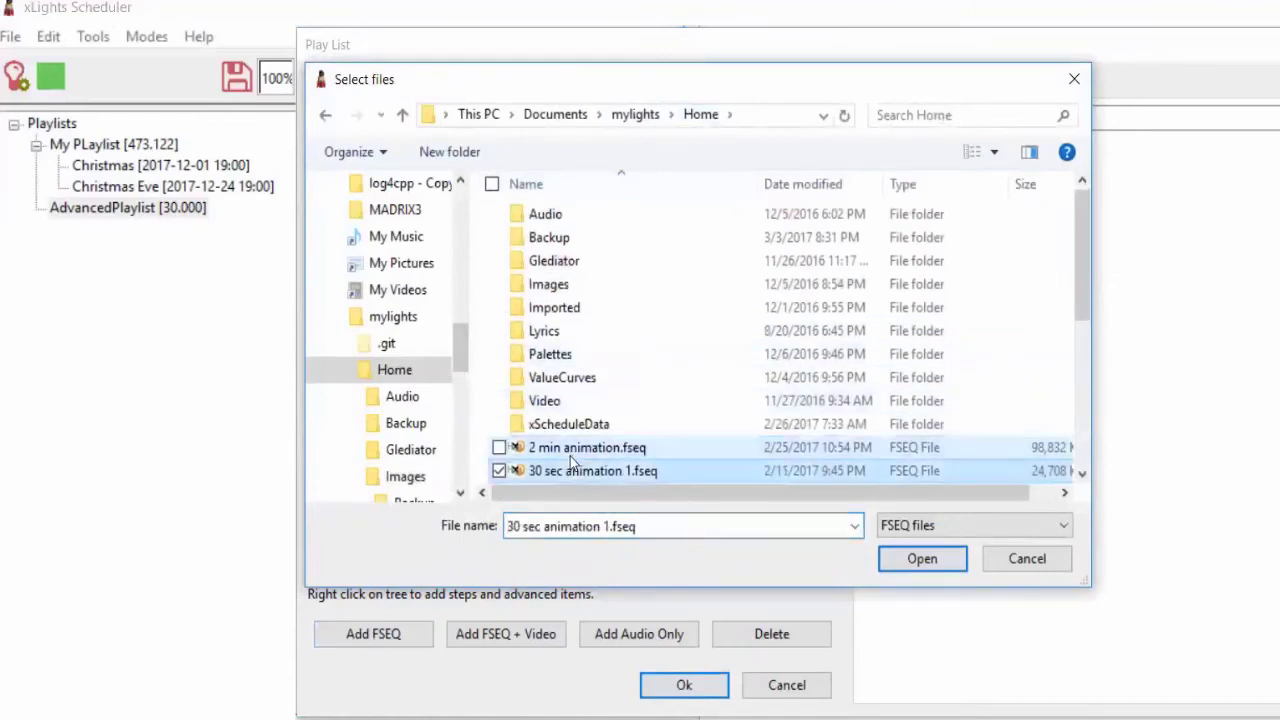
pyautogui.press('Down')
pyautogui.press('Down')
pyautogui.press('Down')
pyautogui.press('Down')
pyautogui.press('Down')
pyautogui.press('Down')
pyautogui.press('Up')
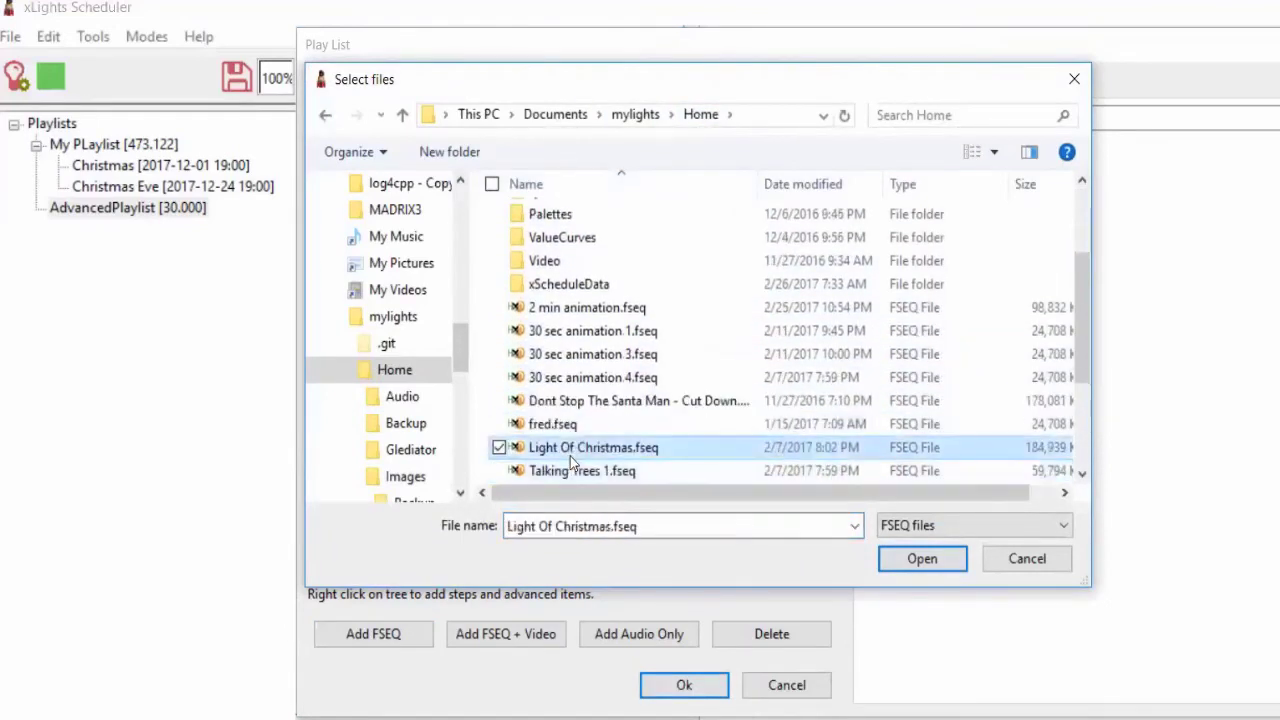
pyautogui.hotkey('shift', 'Down')
pyautogui.click(920, 560)
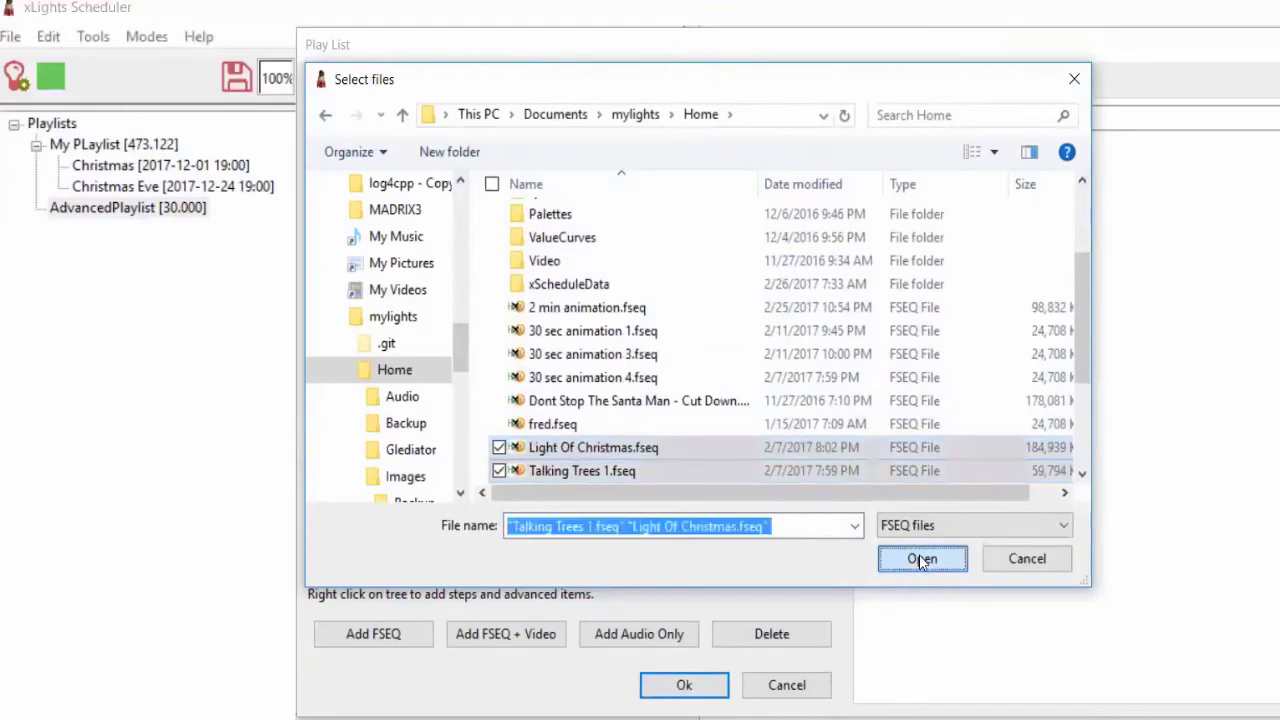
# Step: Check the settings of the Talking Trees 1 and Light Of Christmas FSEQ items, and accept the AdvancedPlaylist changes
pyautogui.click(400, 428)
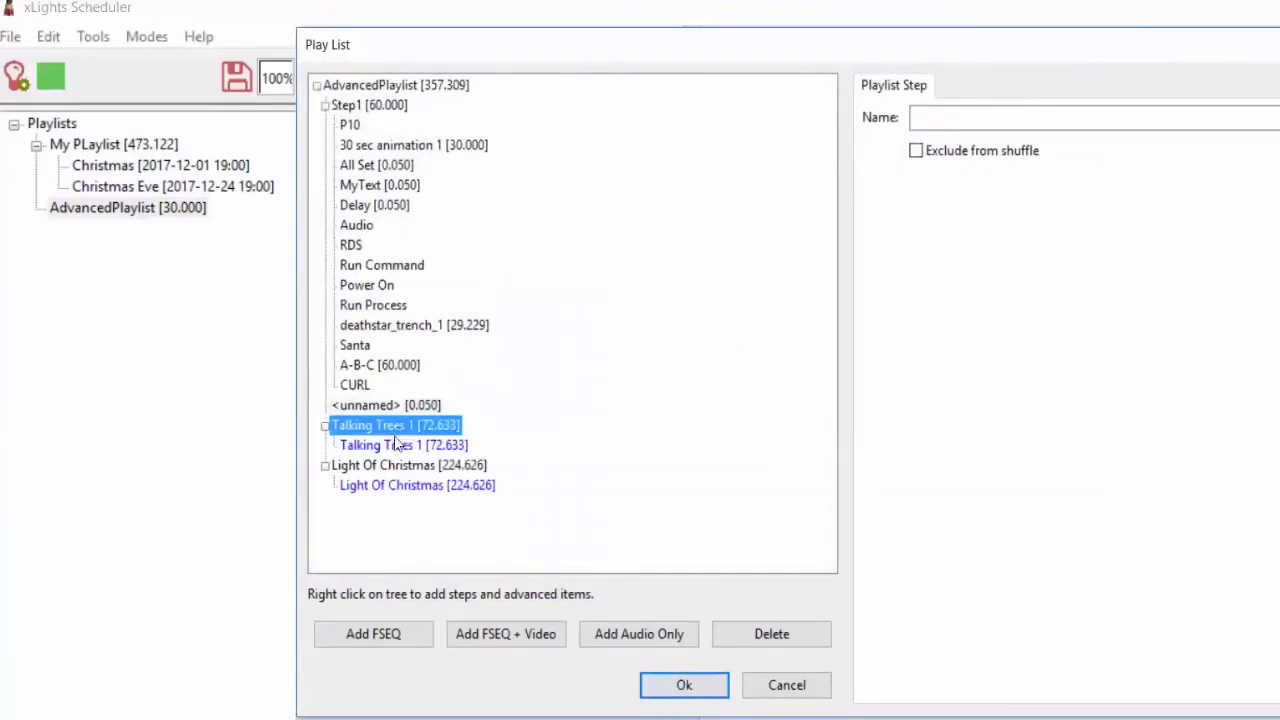
pyautogui.click(392, 448)
pyautogui.click(385, 485)
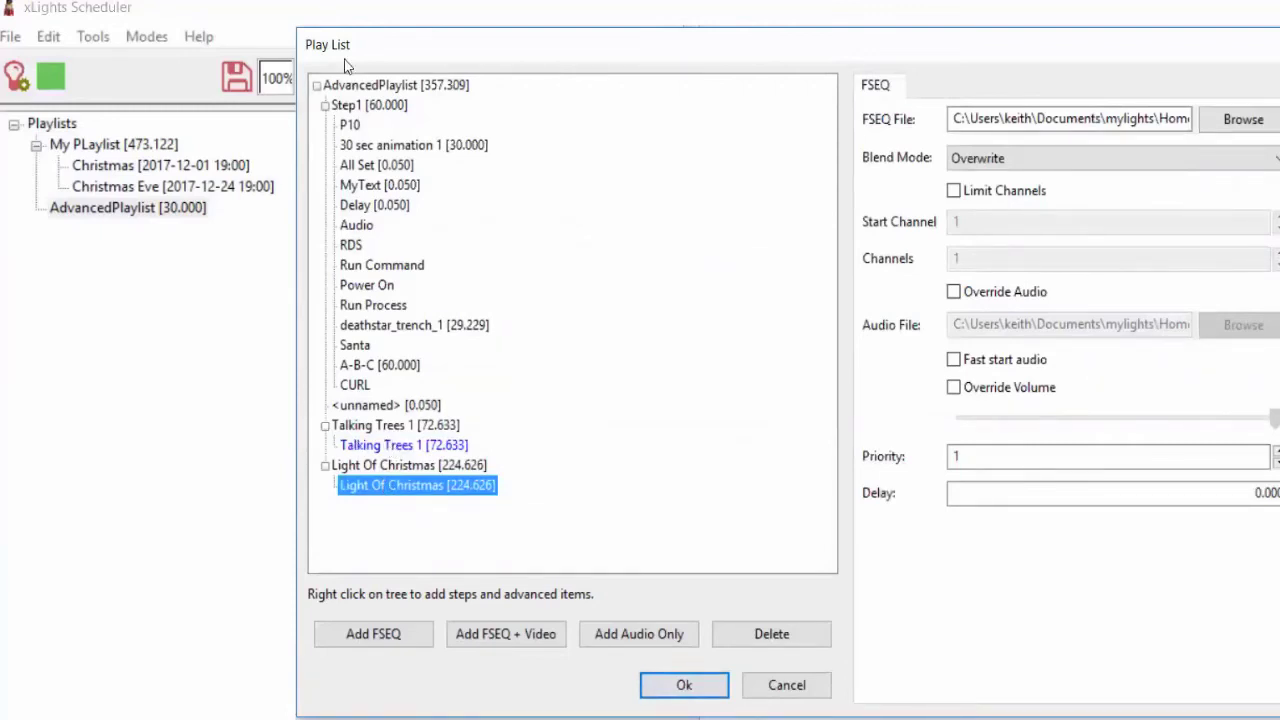
pyautogui.click(403, 445)
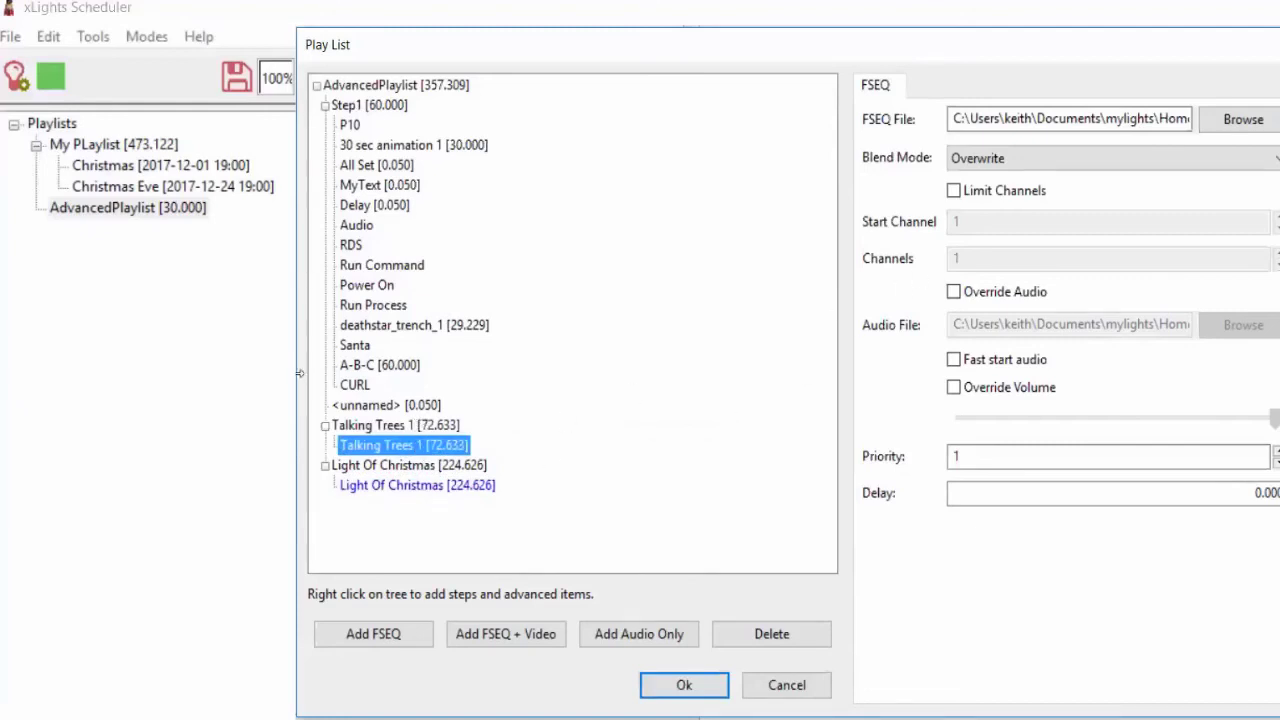
pyautogui.click(394, 488)
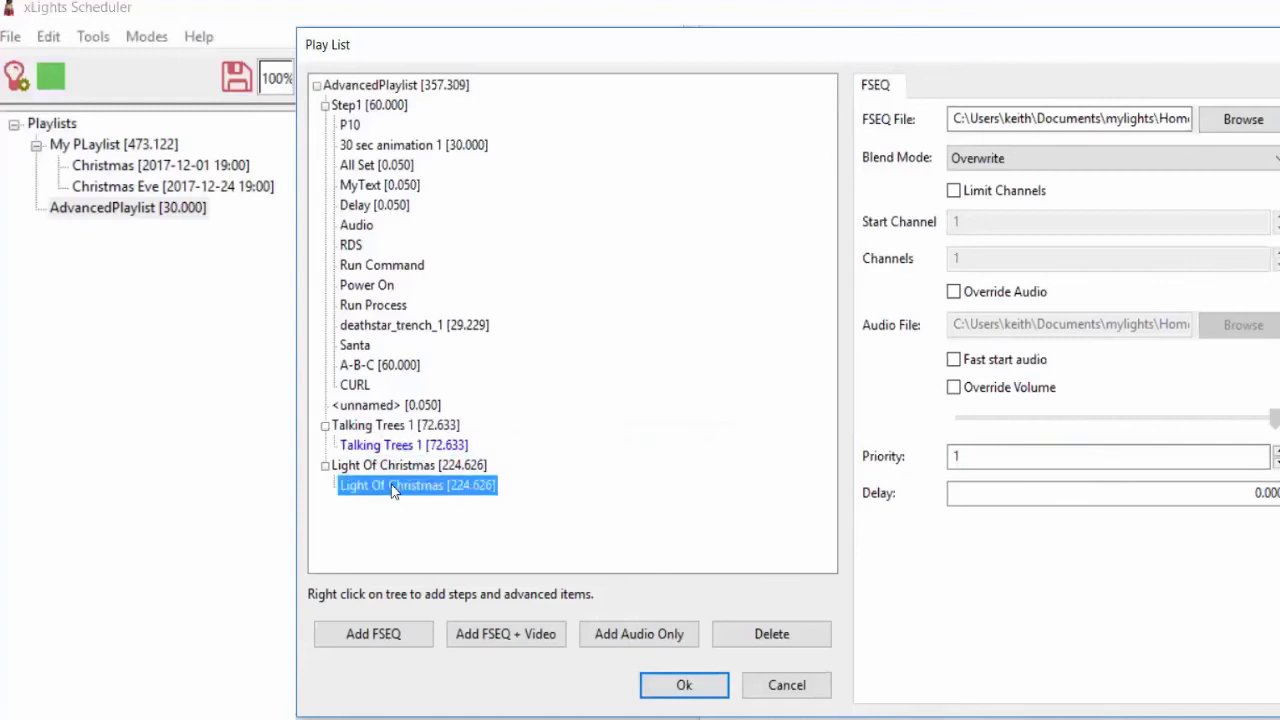
pyautogui.click(684, 685)
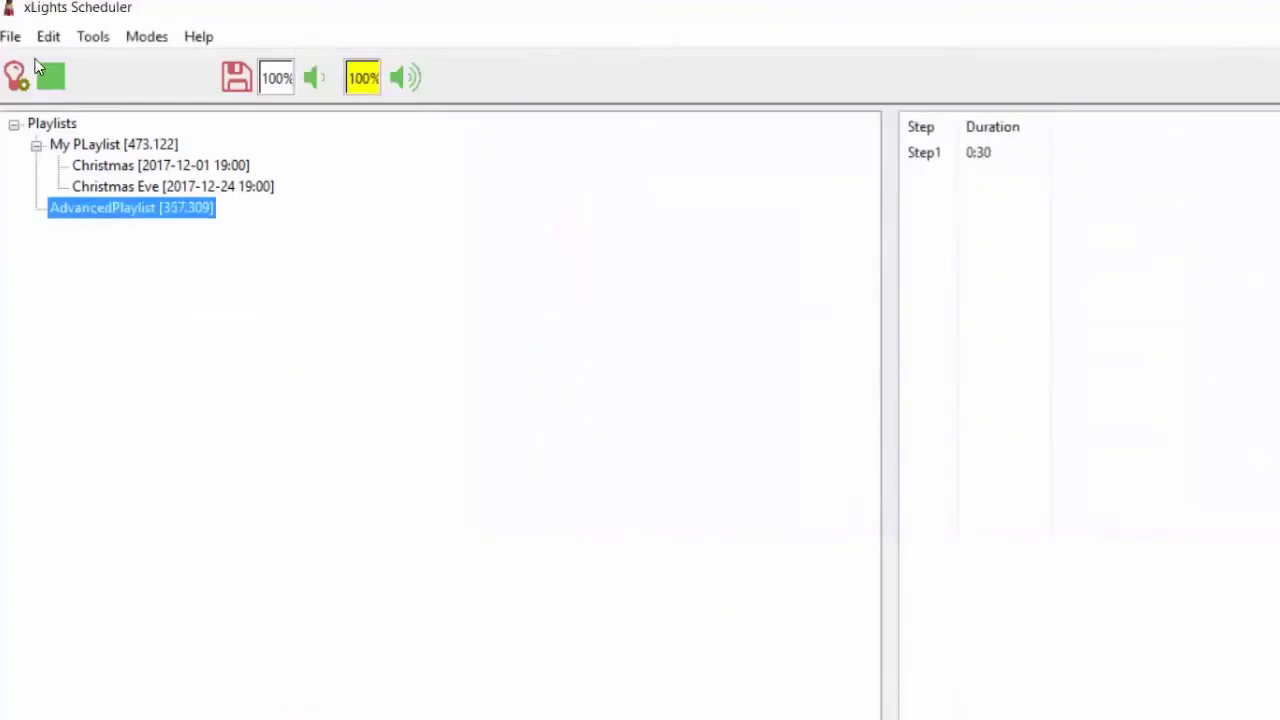
# Step: View My PLaylist's steps in the advanced editor, close it without changes, and save the schedule
pyautogui.rightClick(95, 146)
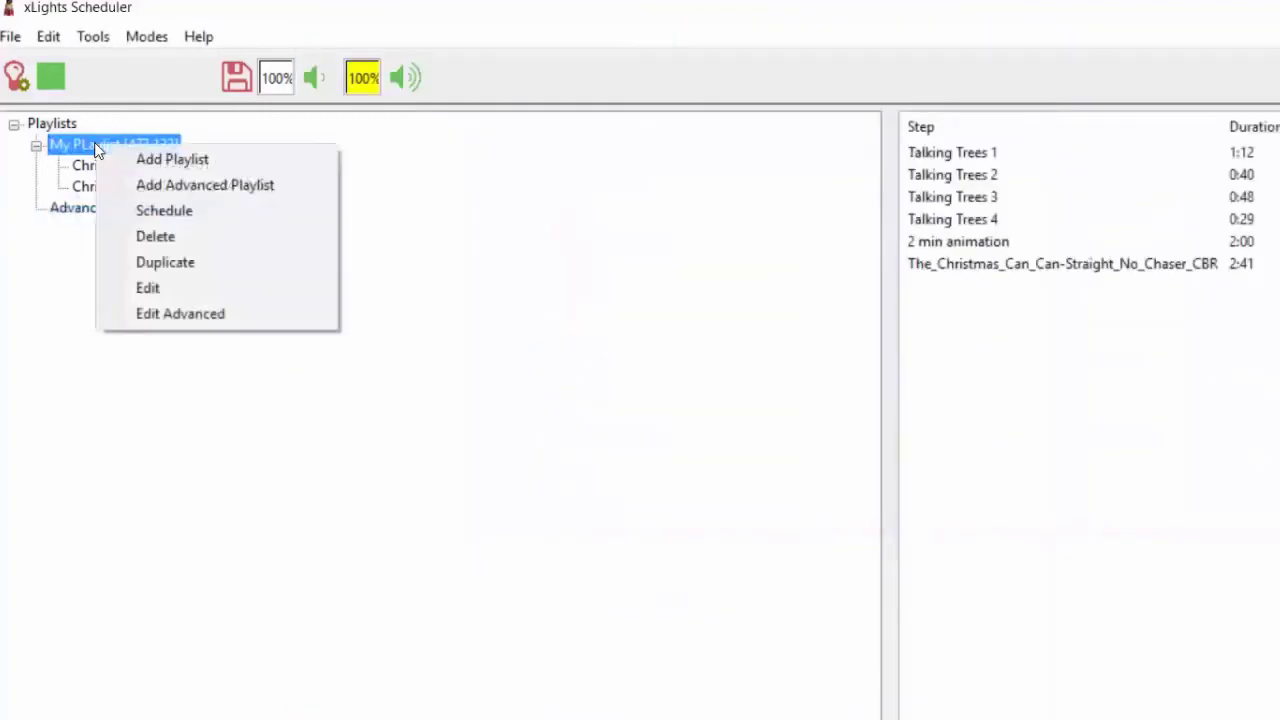
pyautogui.click(164, 309)
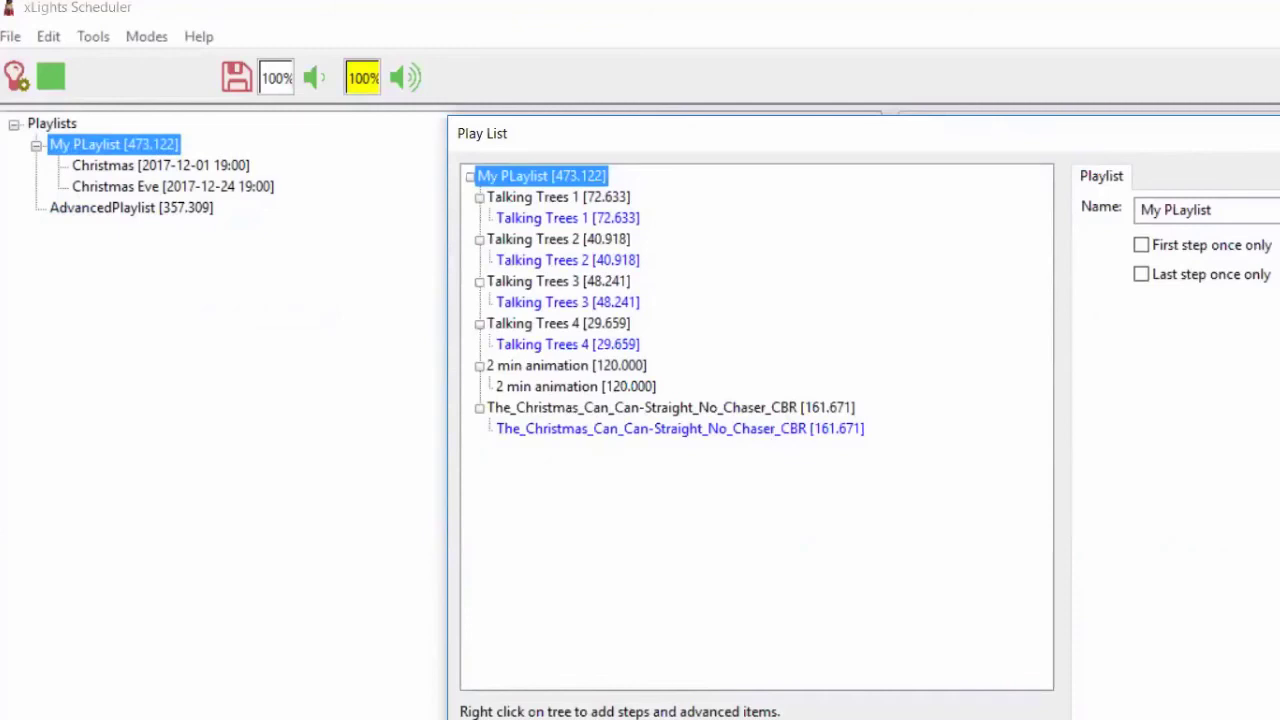
pyautogui.press('Escape')
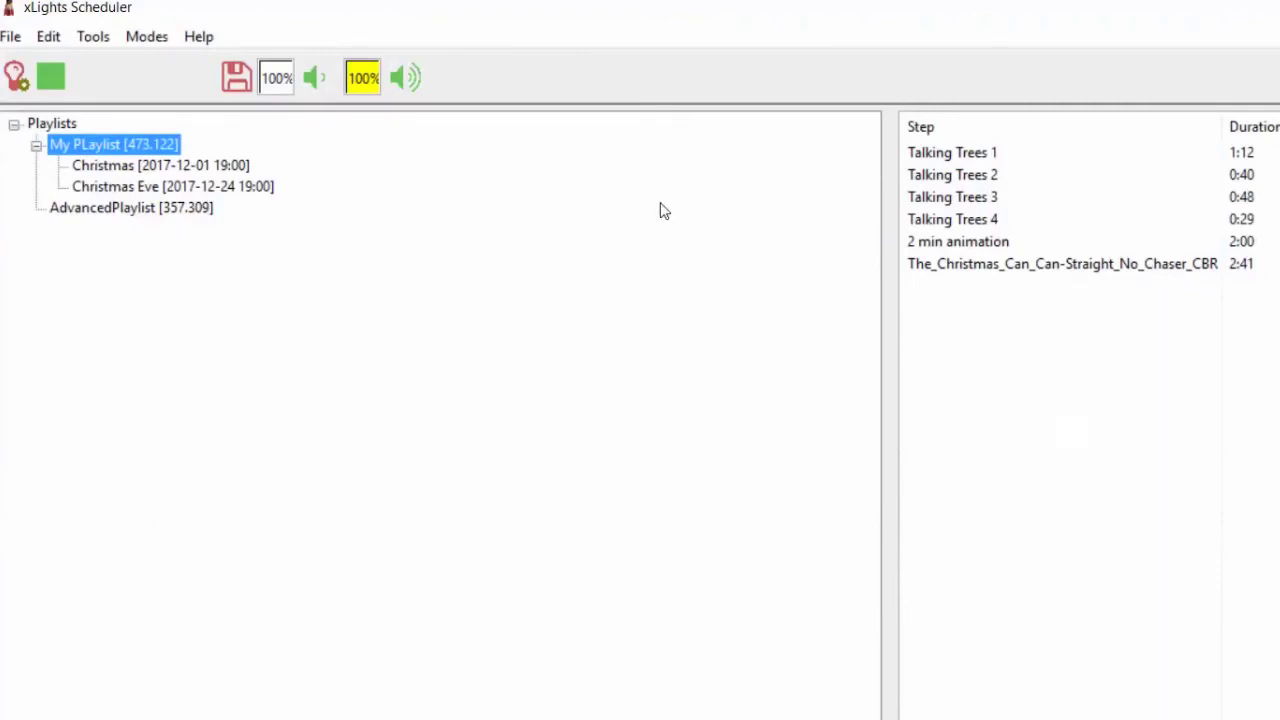
pyautogui.click(238, 78)
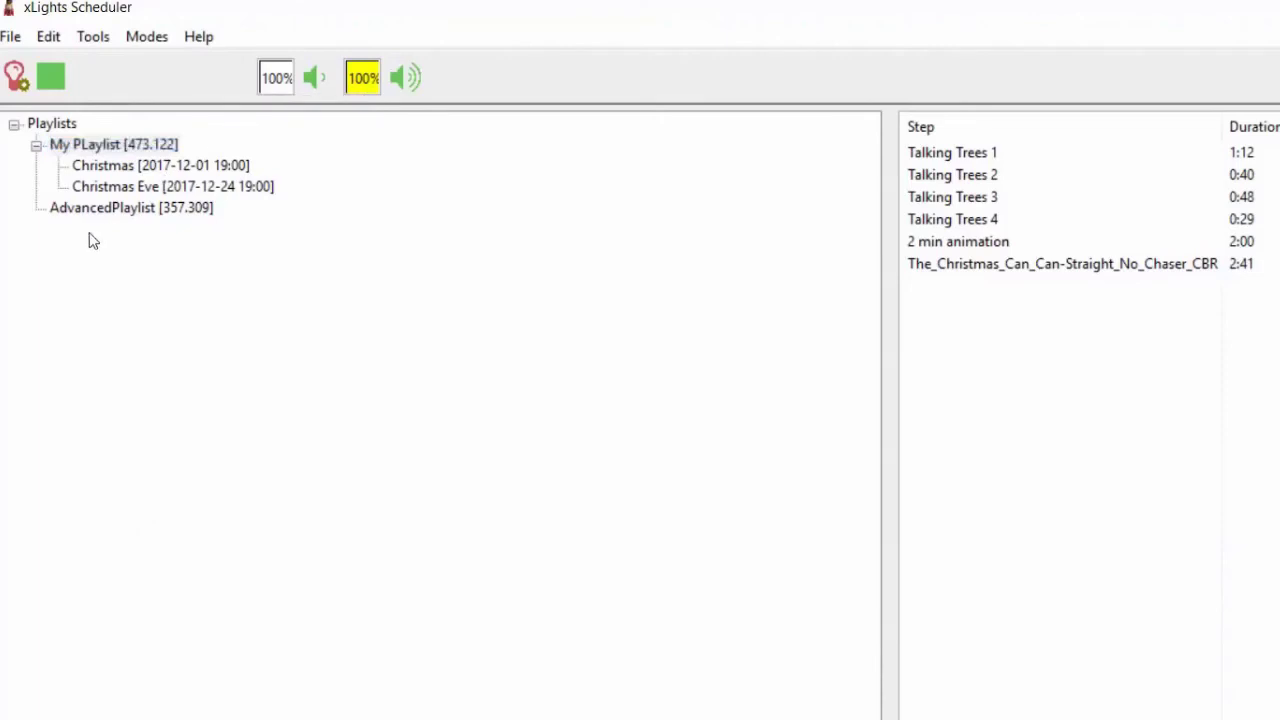
# Step: Set My PLaylist as the background playlist
pyautogui.click(86, 41)
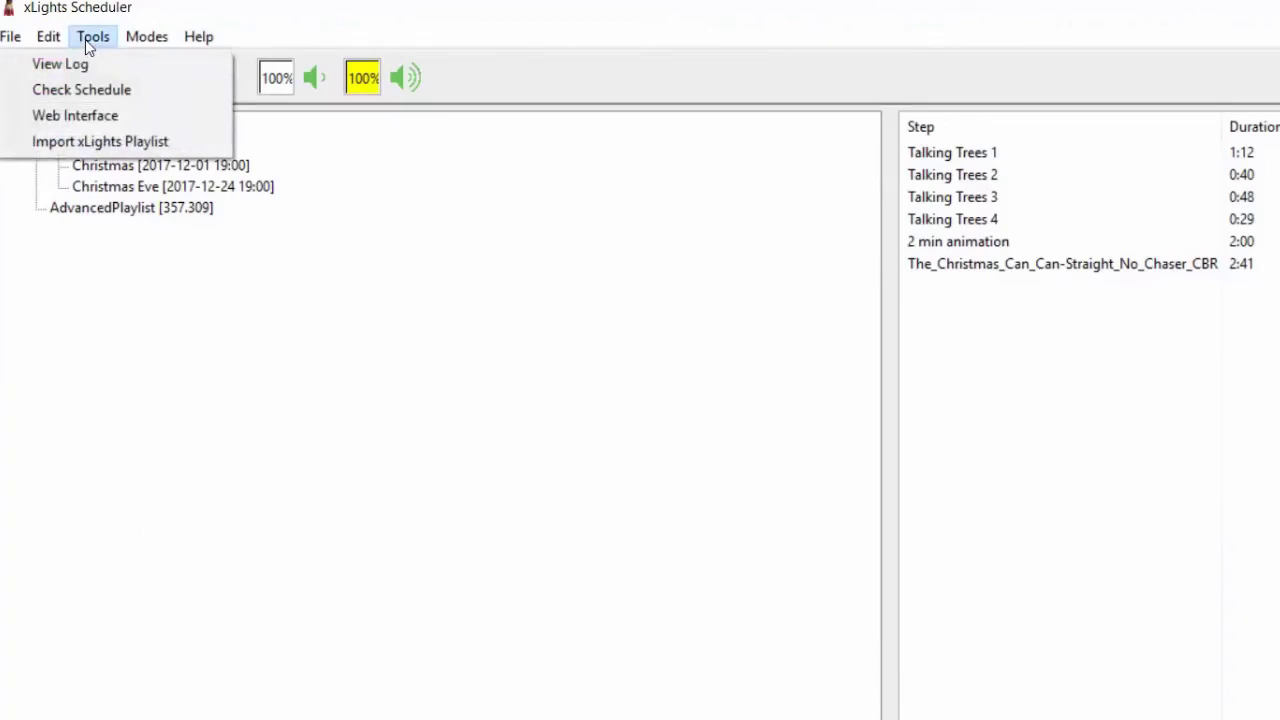
pyautogui.moveTo(45, 38)
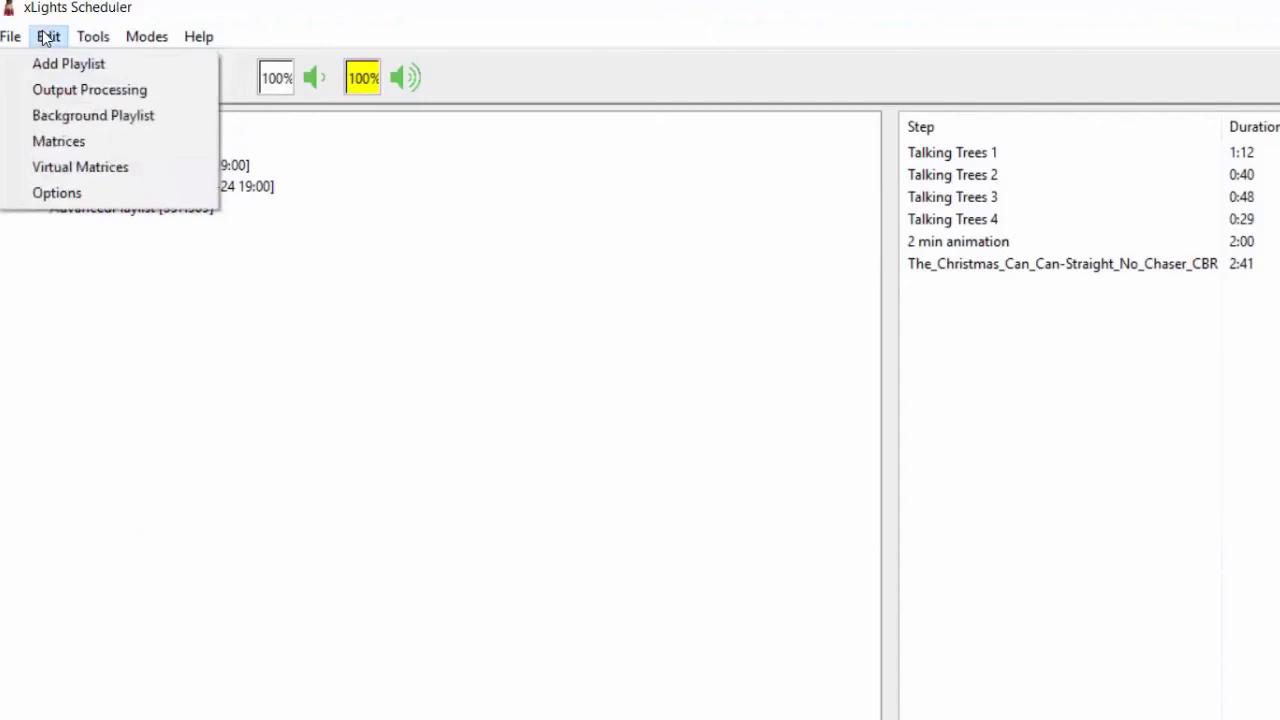
pyautogui.click(52, 117)
pyautogui.moveTo(185, 121); pyautogui.dragTo(780, 148)
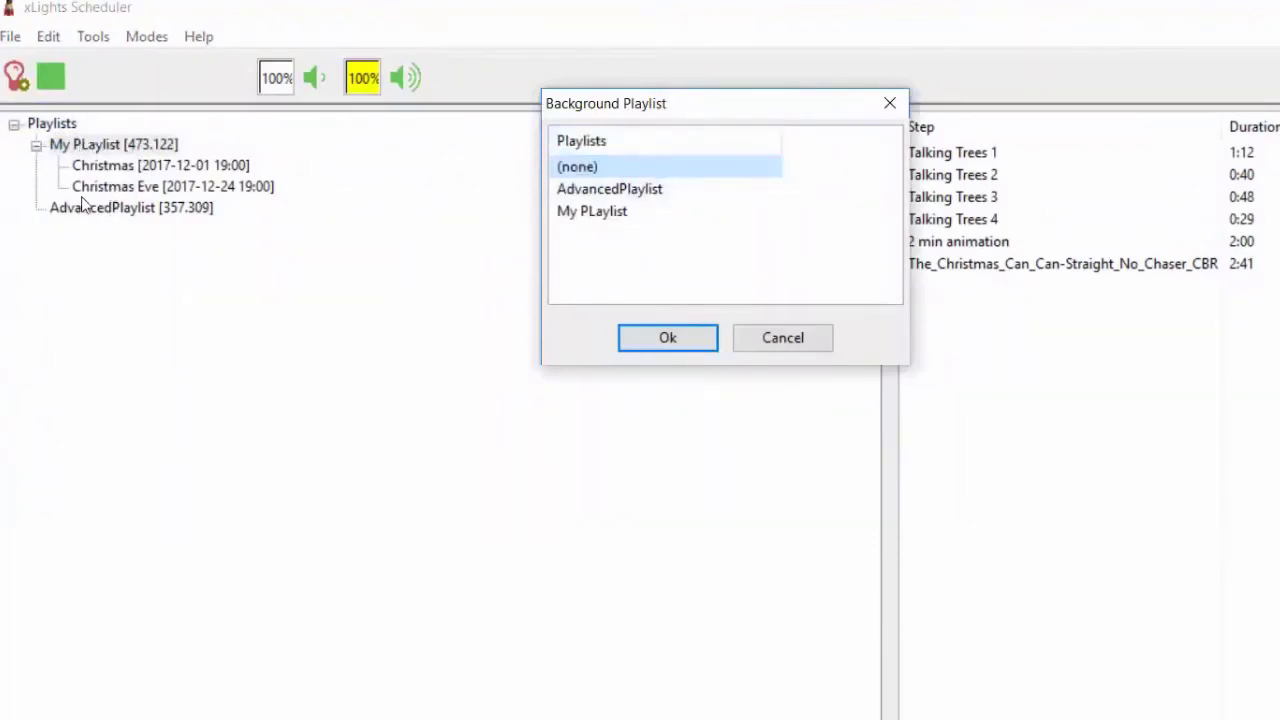
pyautogui.click(611, 190)
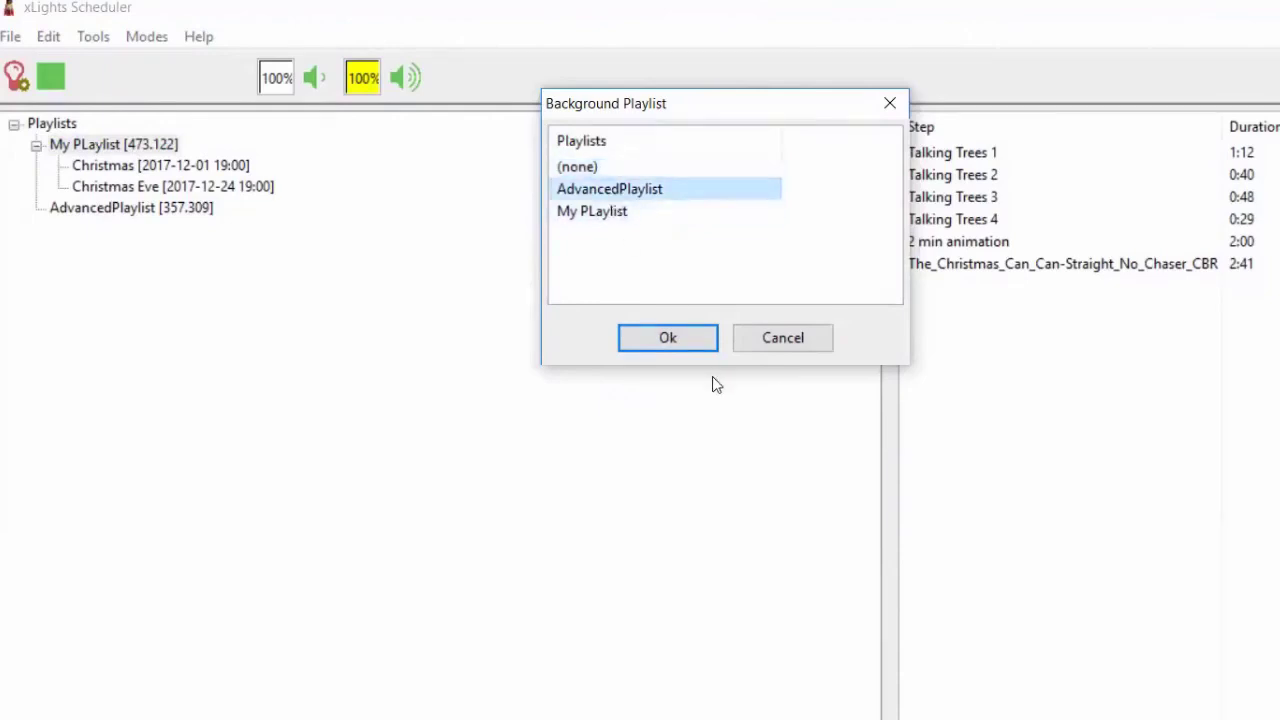
pyautogui.click(612, 210)
pyautogui.click(670, 337)
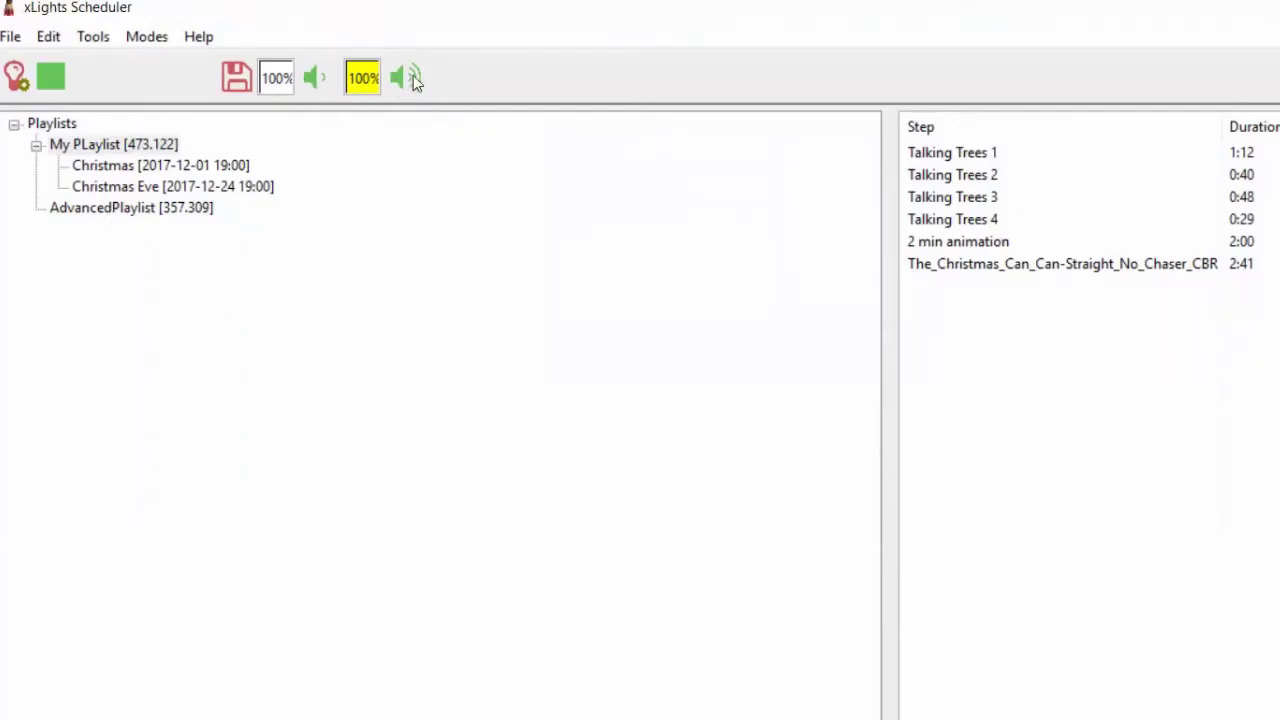
# Step: Lower the playback volume and raise it back to 100%
pyautogui.click(318, 80)
pyautogui.click(318, 80)
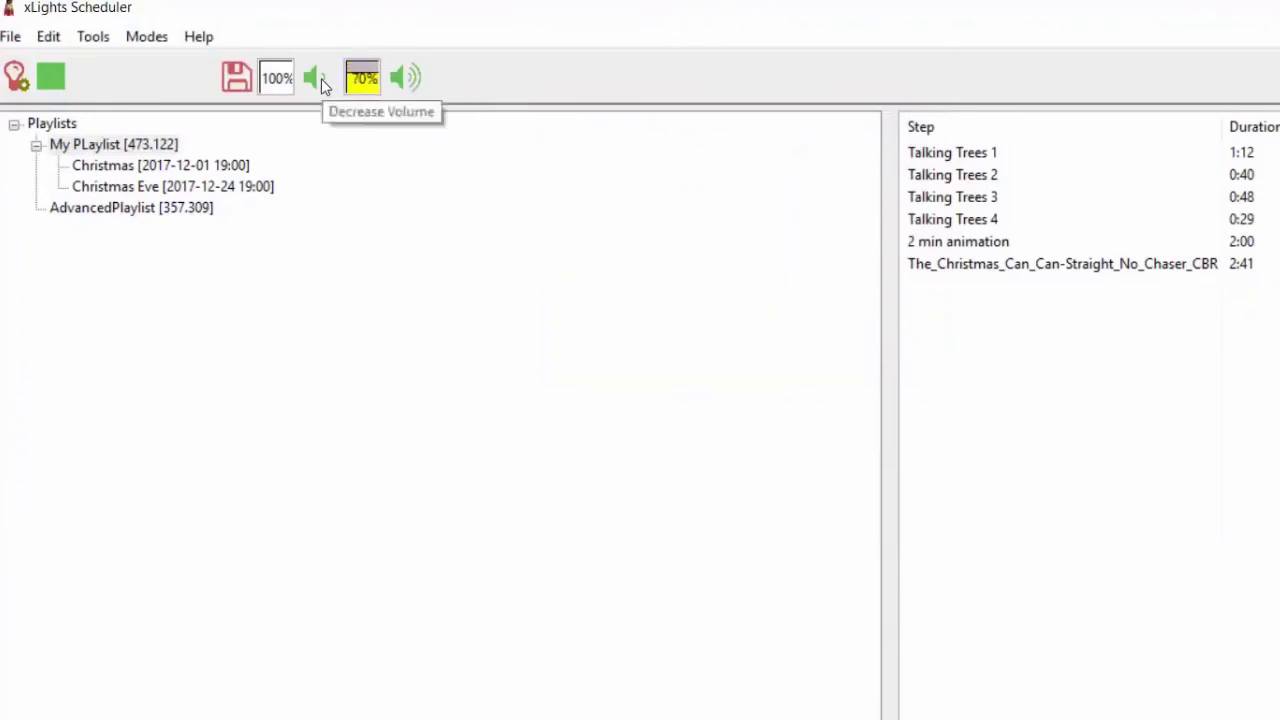
pyautogui.click(318, 80)
pyautogui.click(405, 80)
pyautogui.click(405, 80)
pyautogui.click(405, 80)
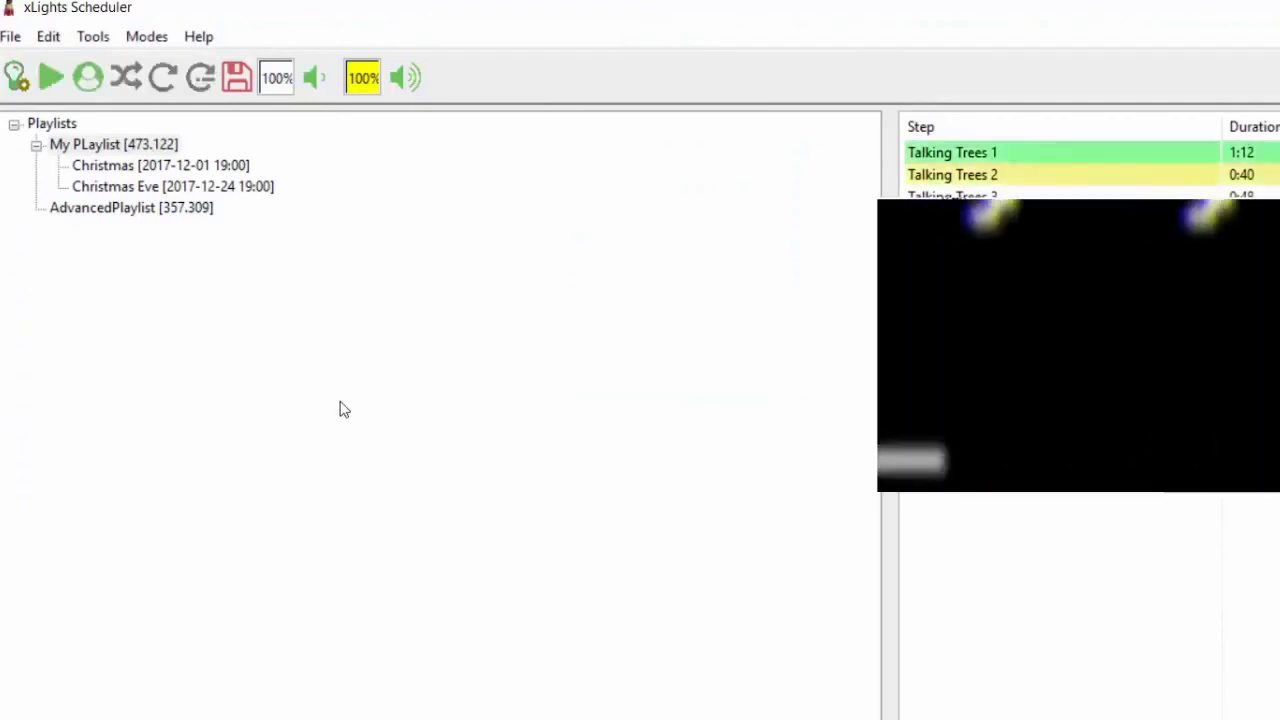
# Step: Toggle shuffle on and off for the playing My PLaylist, and turn on looping for the playlist and its current step
pyautogui.click(123, 80)
pyautogui.click(123, 80)
pyautogui.click(158, 82)
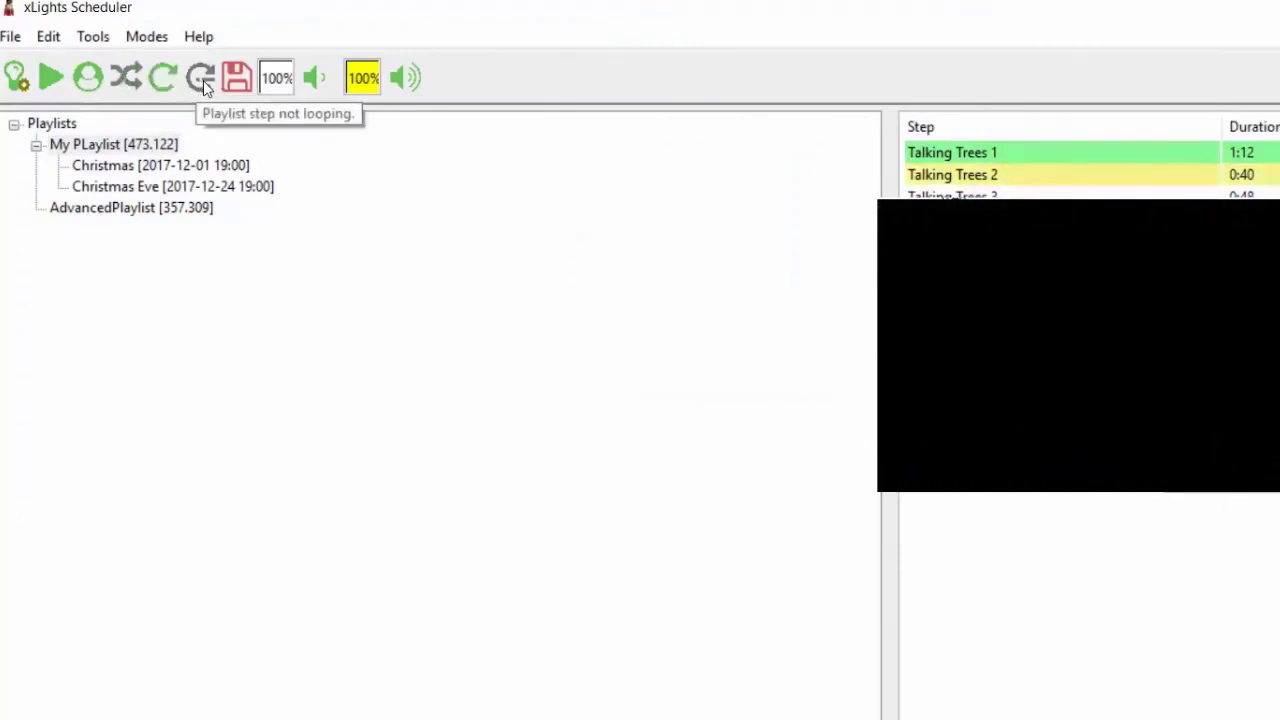
pyautogui.click(201, 80)
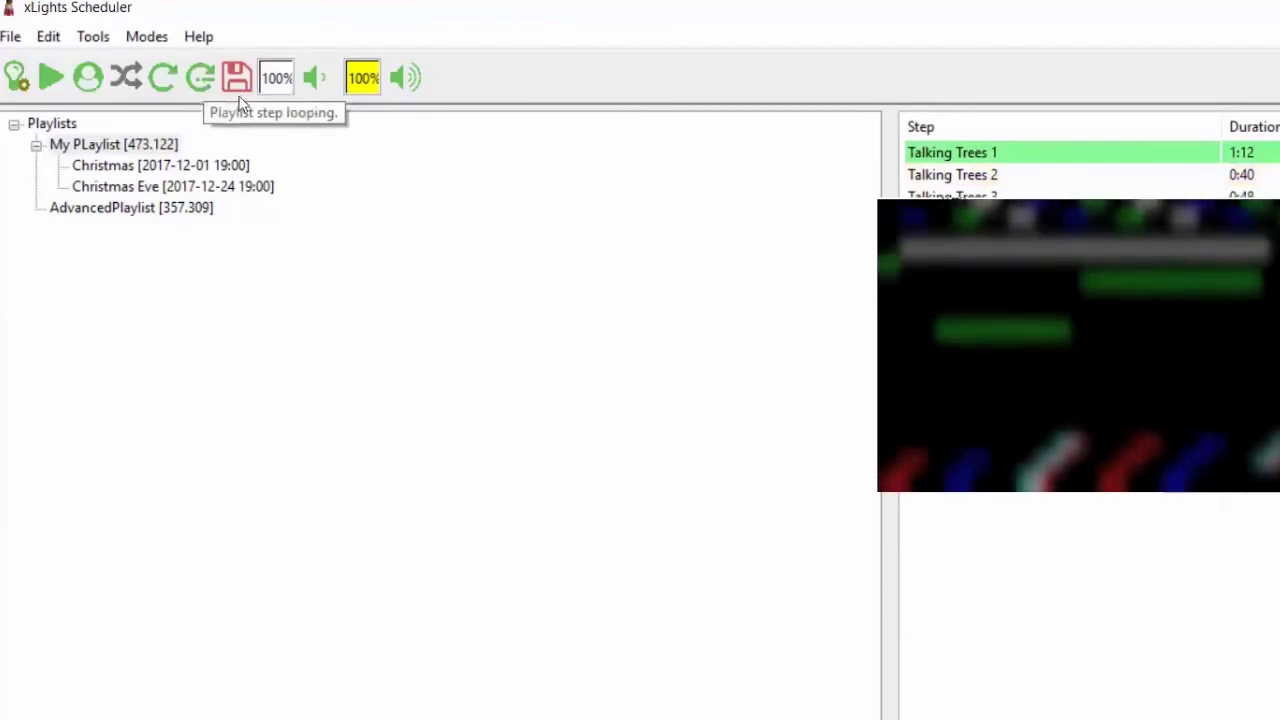
# Step: Pause the playing playlist, and switch the lights output off and back
pyautogui.click(50, 80)
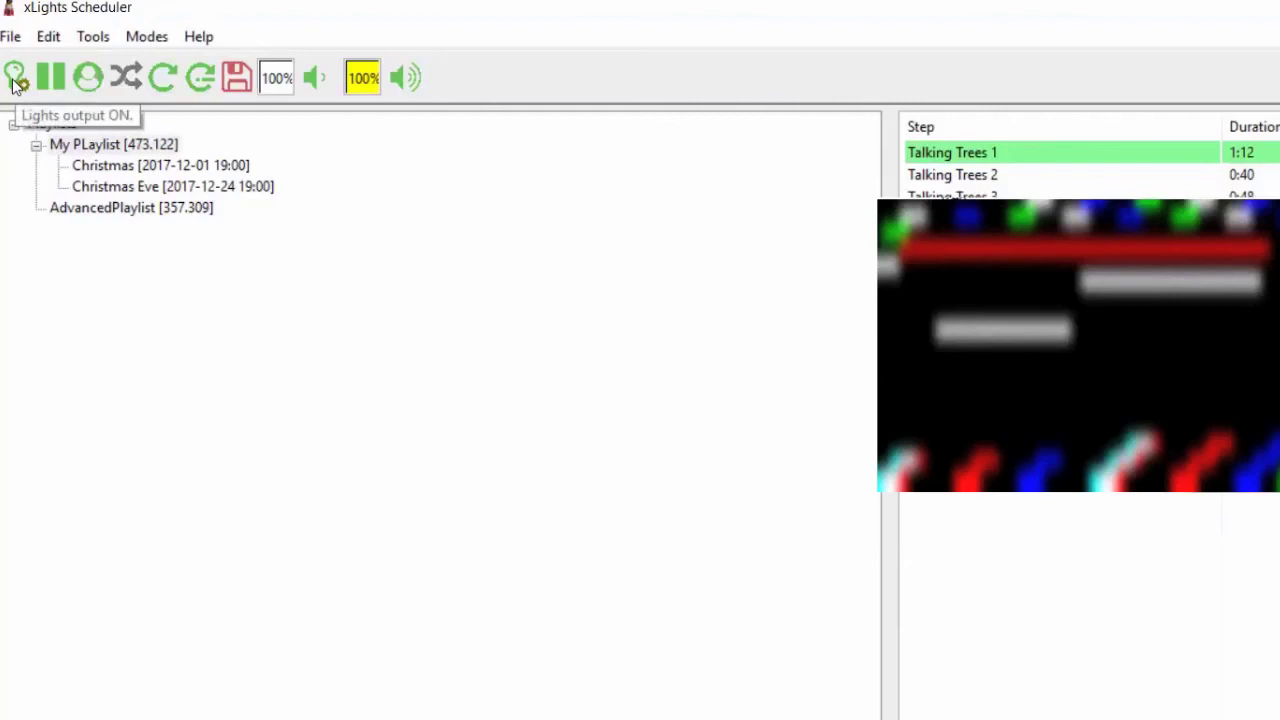
pyautogui.click(14, 80)
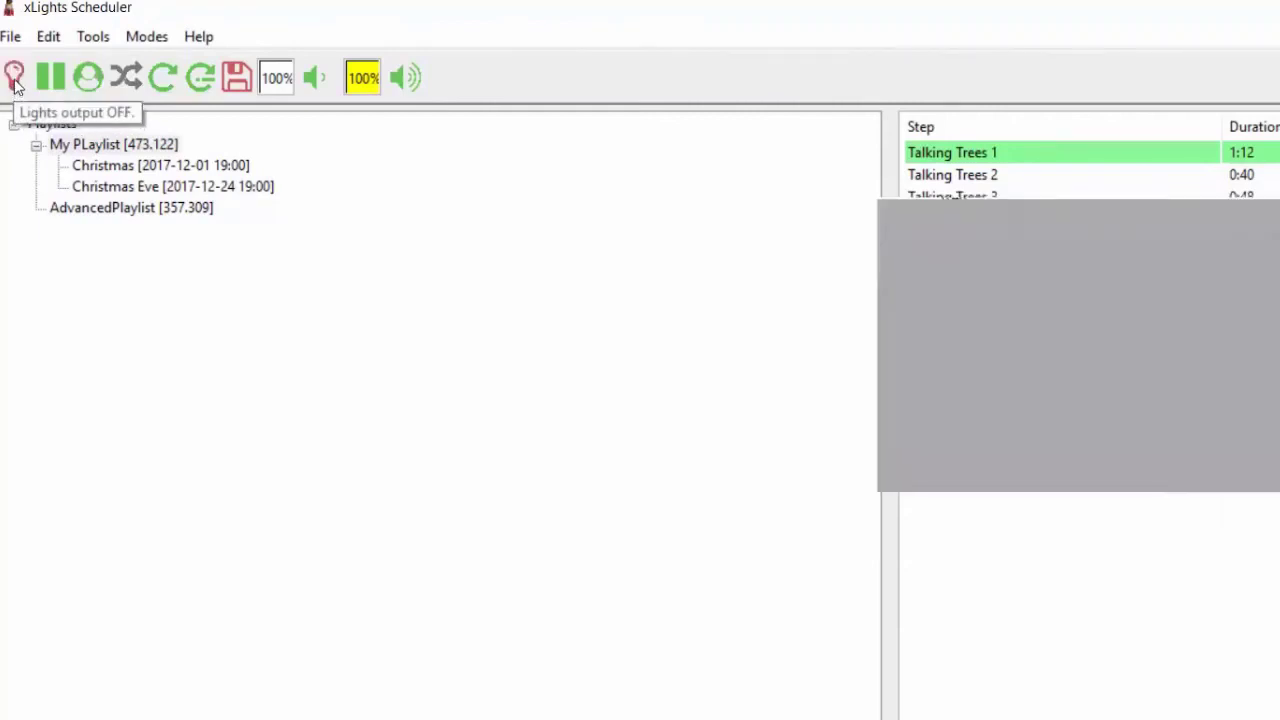
pyautogui.click(14, 80)
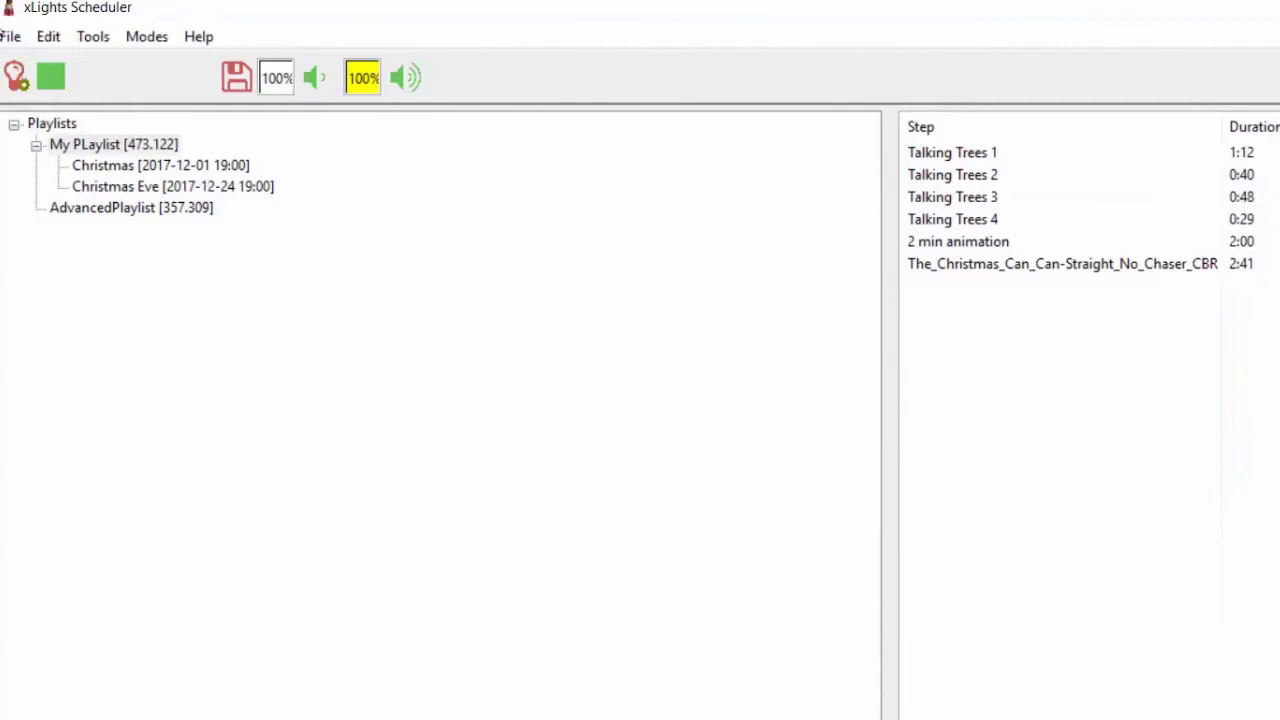
# Step: In the scheduler options, add a custom button labelled My Favorite that uses the Play playlist step command
pyautogui.click(50, 36)
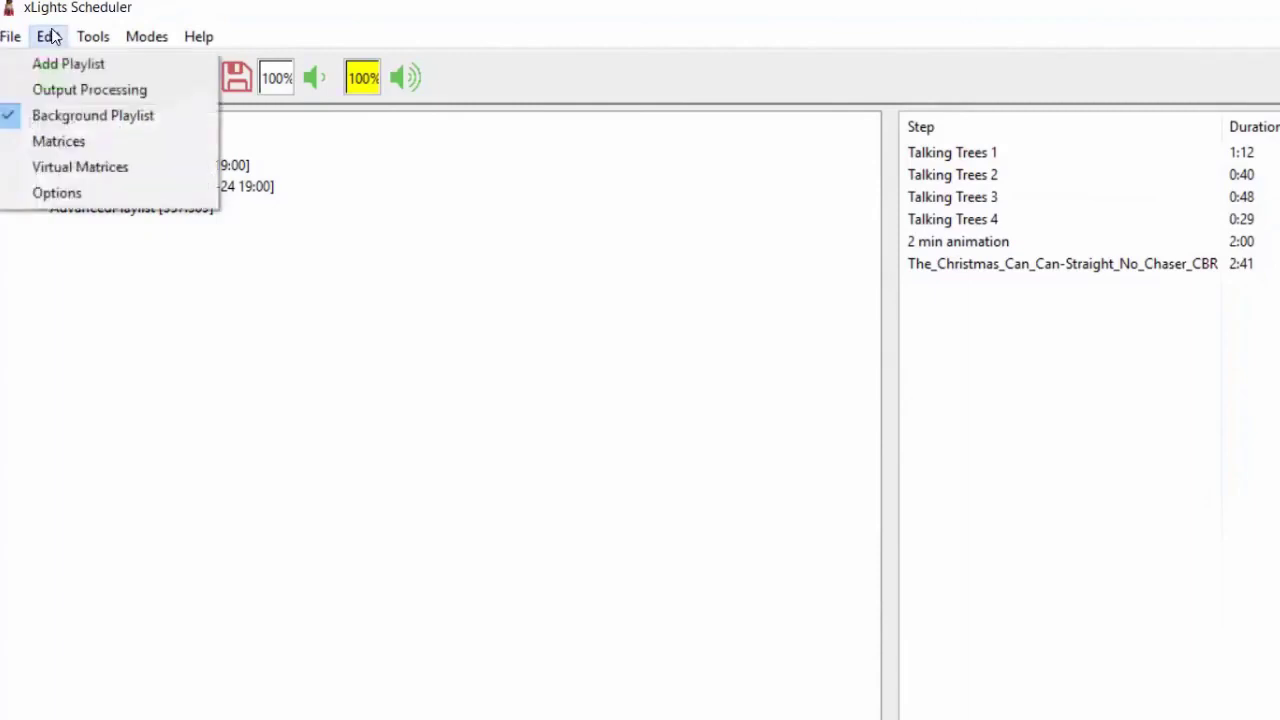
pyautogui.click(55, 189)
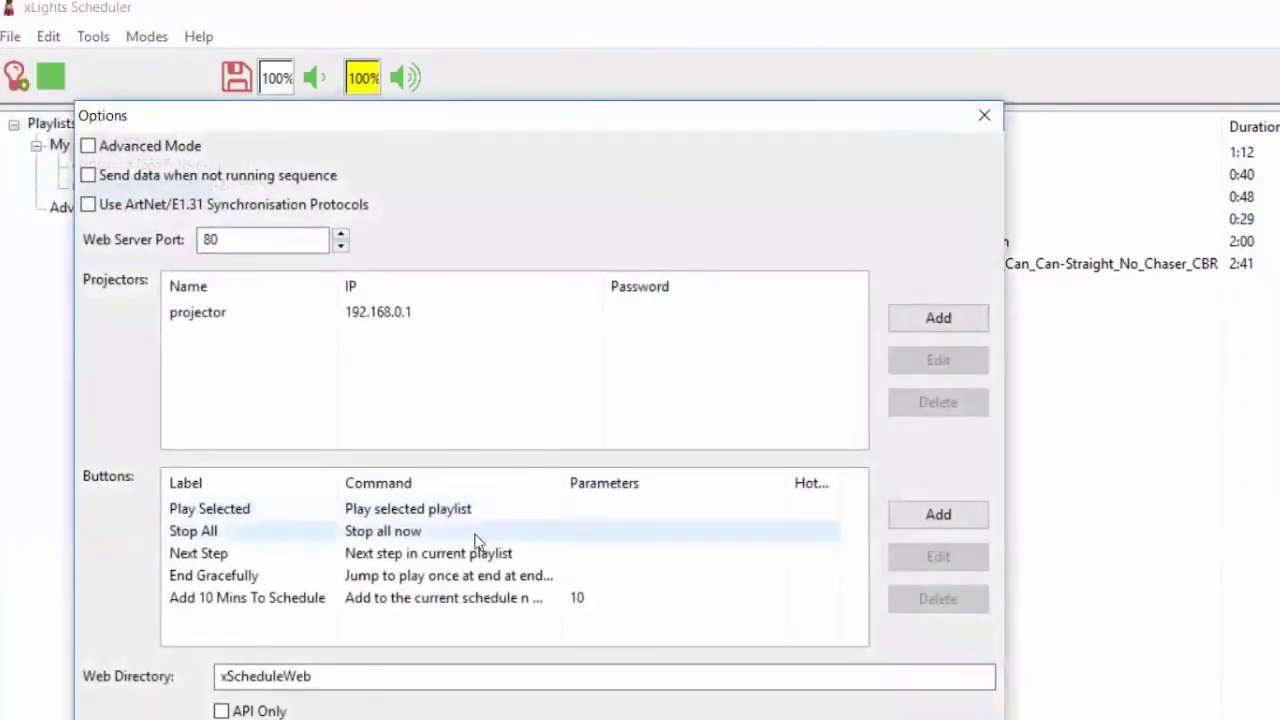
pyautogui.click(963, 520)
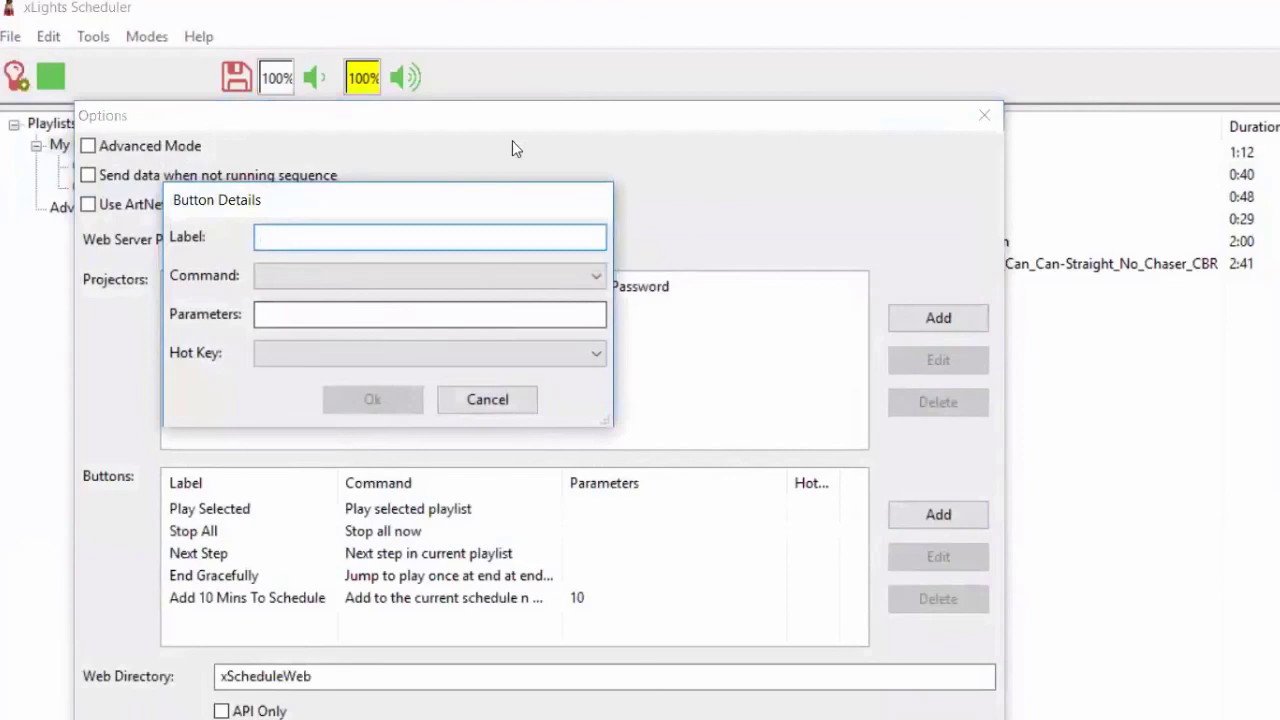
pyautogui.moveTo(514, 193); pyautogui.dragTo(914, 51)
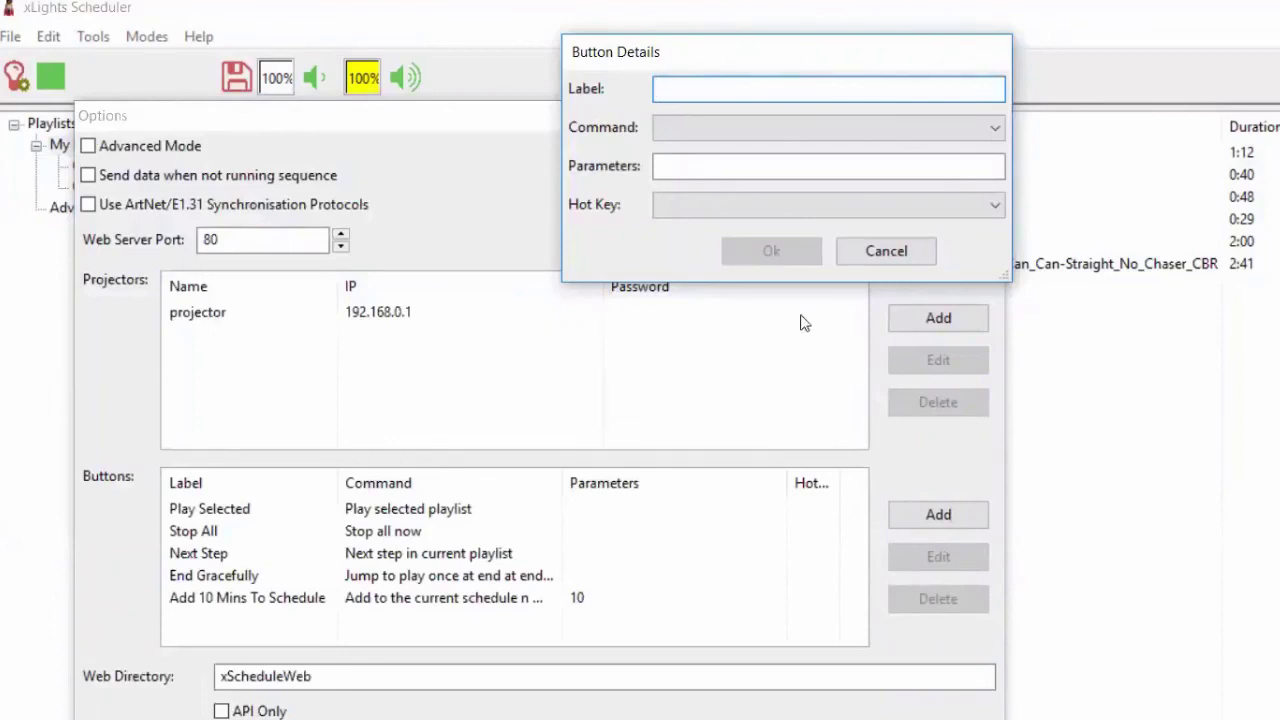
pyautogui.write('My Favorite')
pyautogui.press('Tab')
pyautogui.click(995, 128)
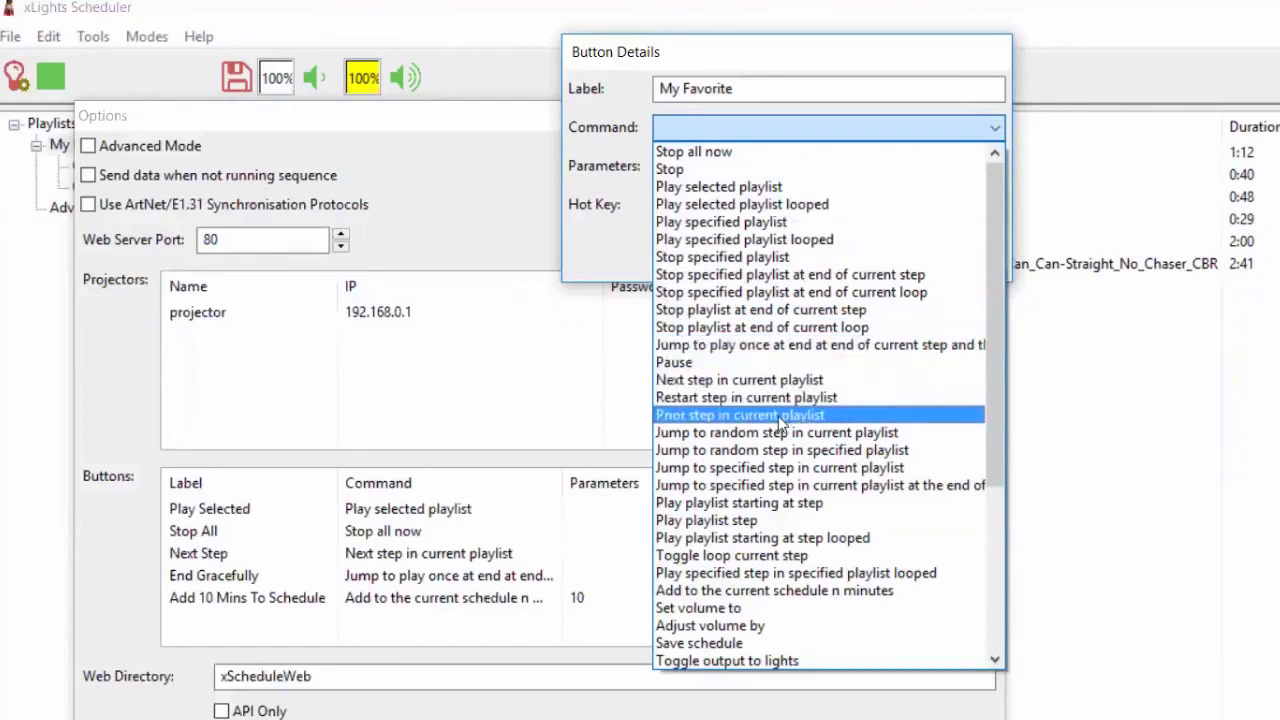
pyautogui.click(727, 521)
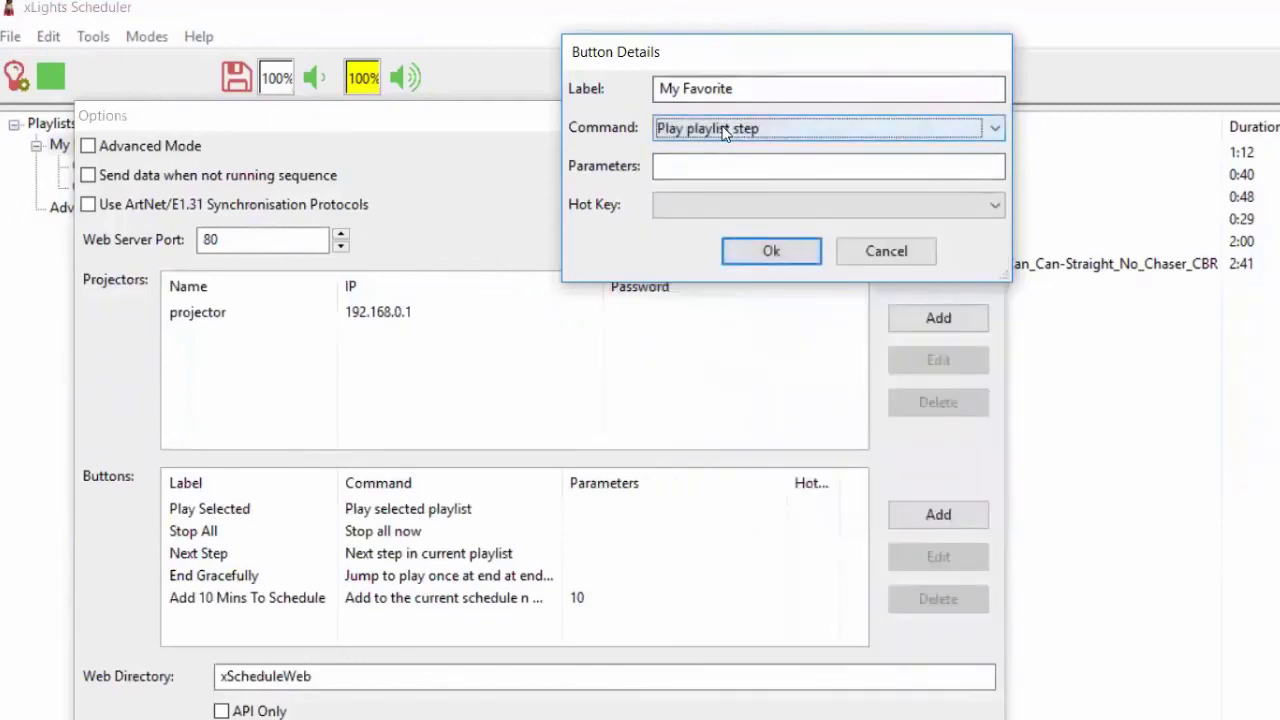
# Step: Give the My Favorite button the parameters playlist,stepname and hot key E, and accept the button and the options
pyautogui.click(722, 165)
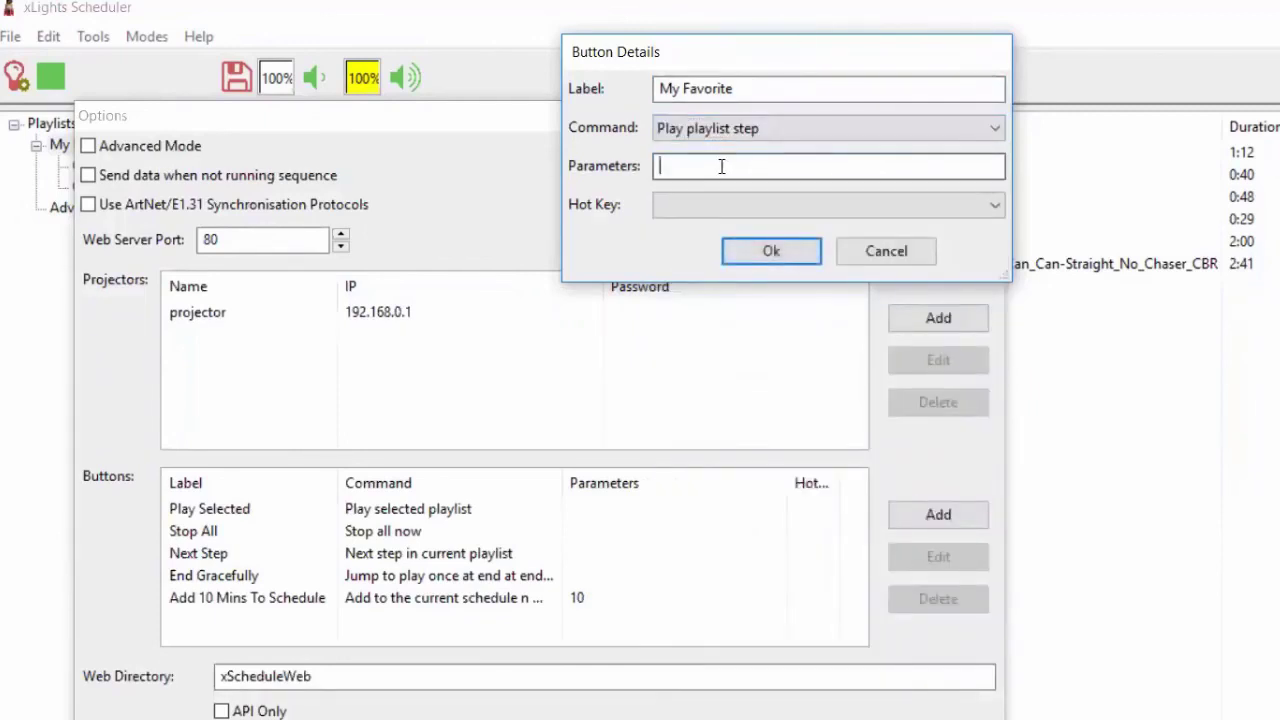
pyautogui.write('play')
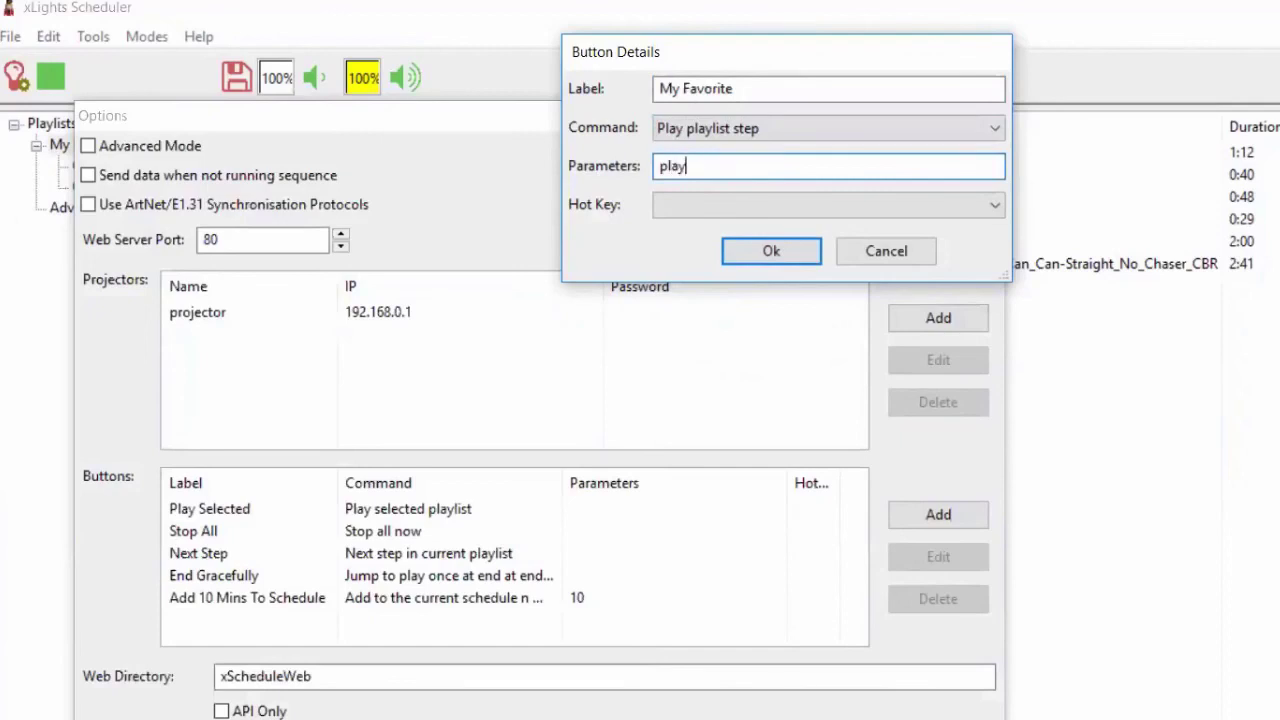
pyautogui.write('list,stepname')
pyautogui.click(858, 204)
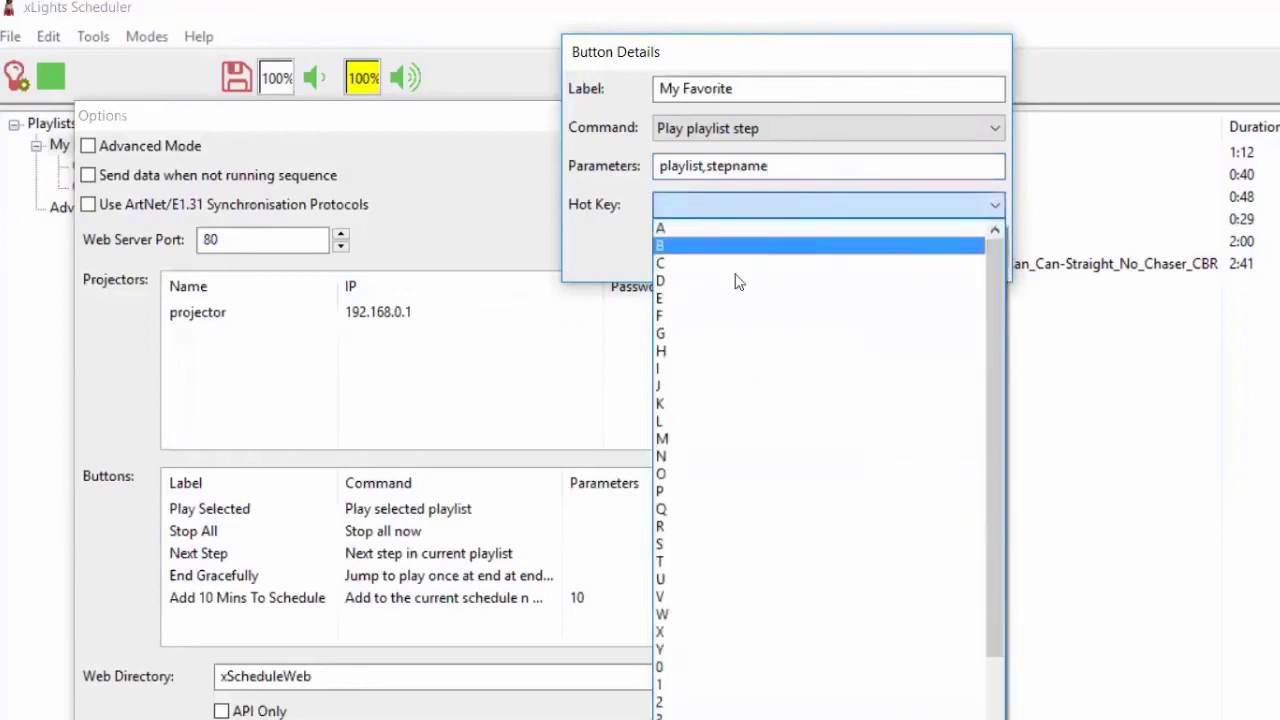
pyautogui.click(703, 306)
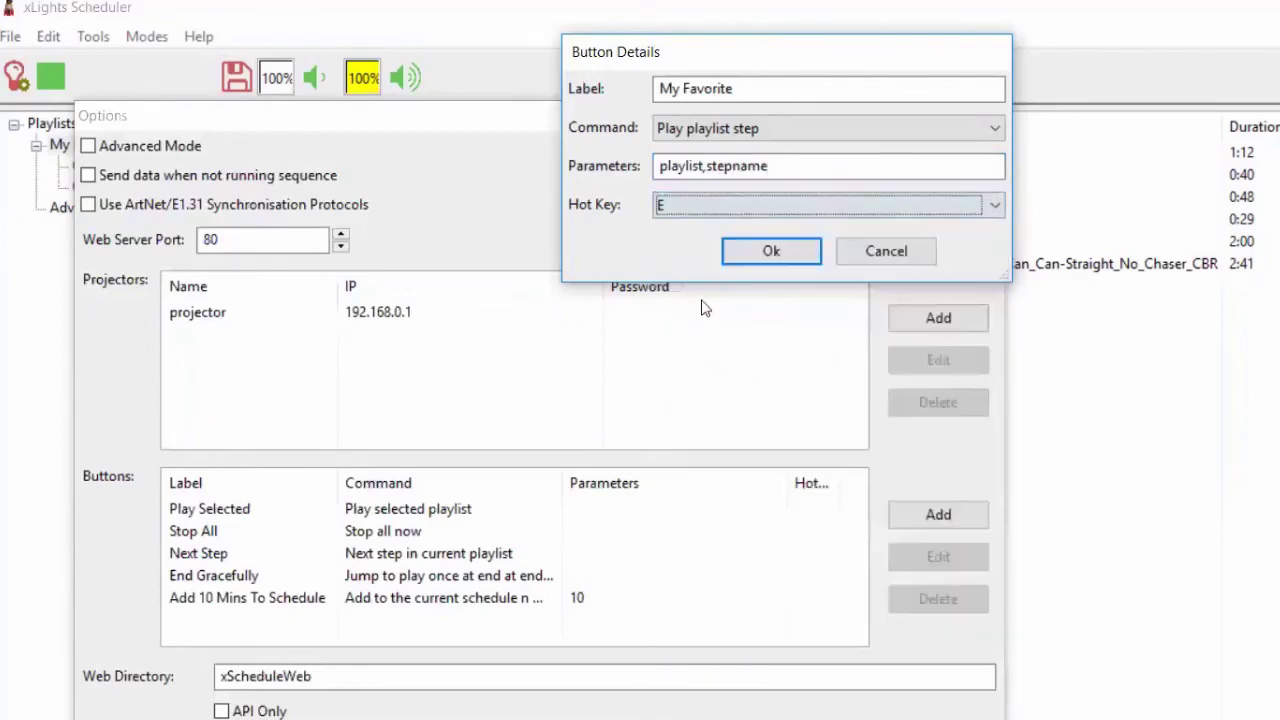
pyautogui.click(770, 253)
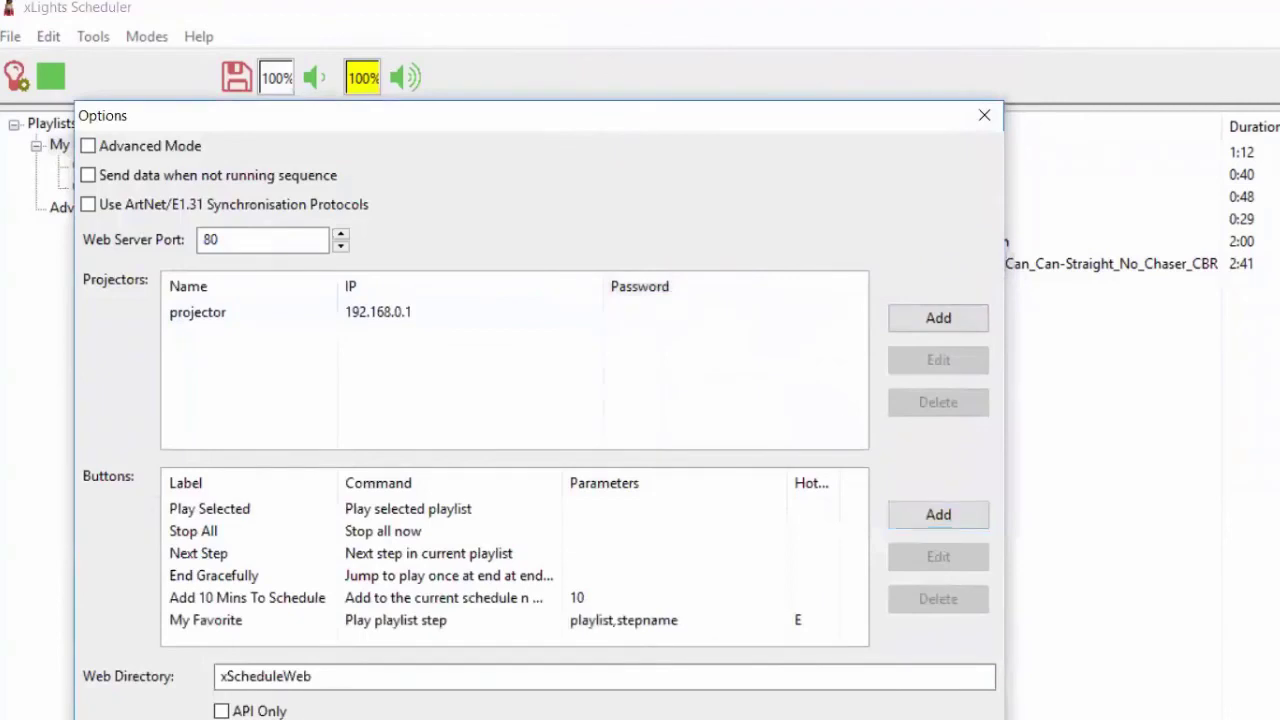
pyautogui.press('Return')
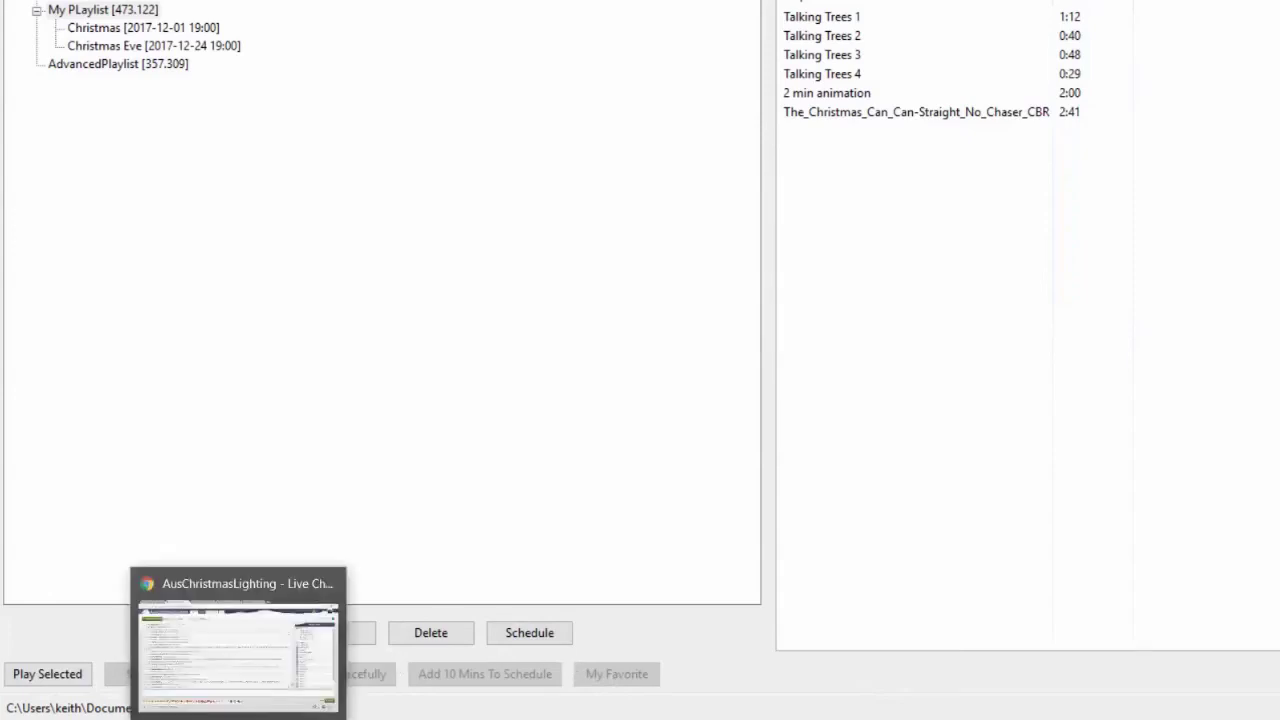
# Step: Switch to Chrome and open the github.com/smeighan/xLights repository in a new tab
pyautogui.click(236, 650)
pyautogui.click(845, 12)
pyautogui.write('github.com/smeighan/xLights')
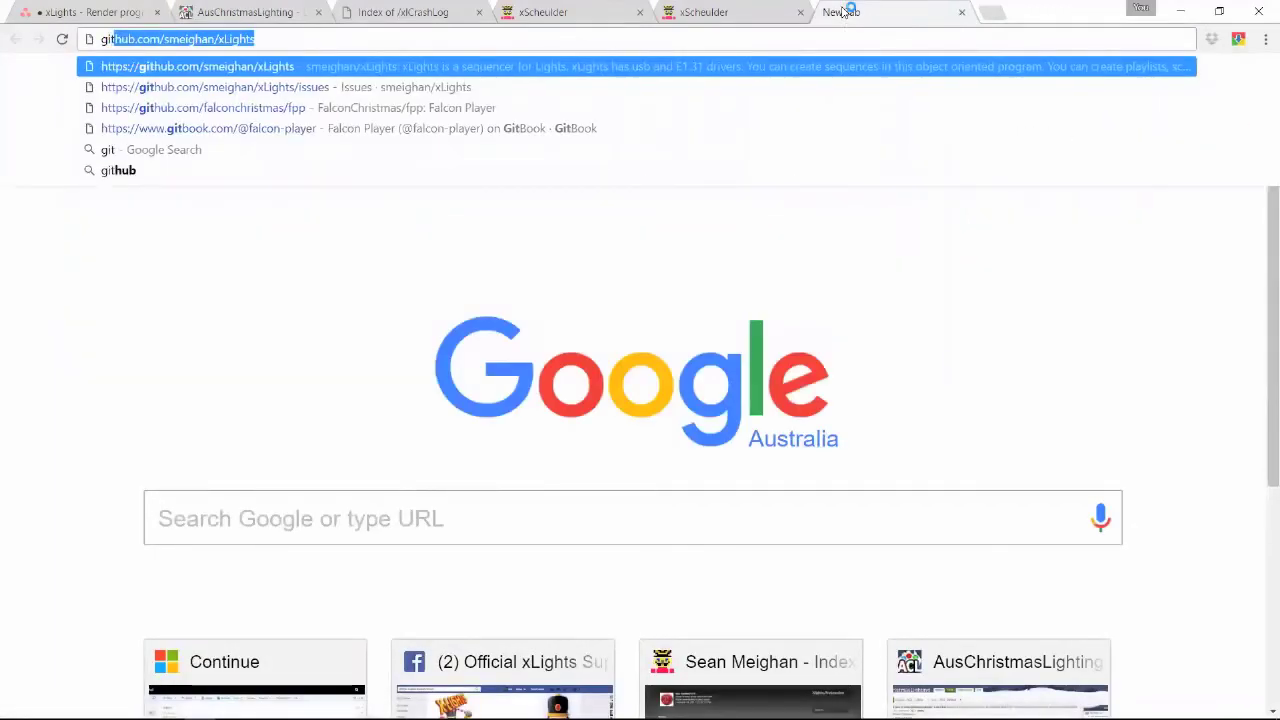
pyautogui.press('Down')
pyautogui.press('Up')
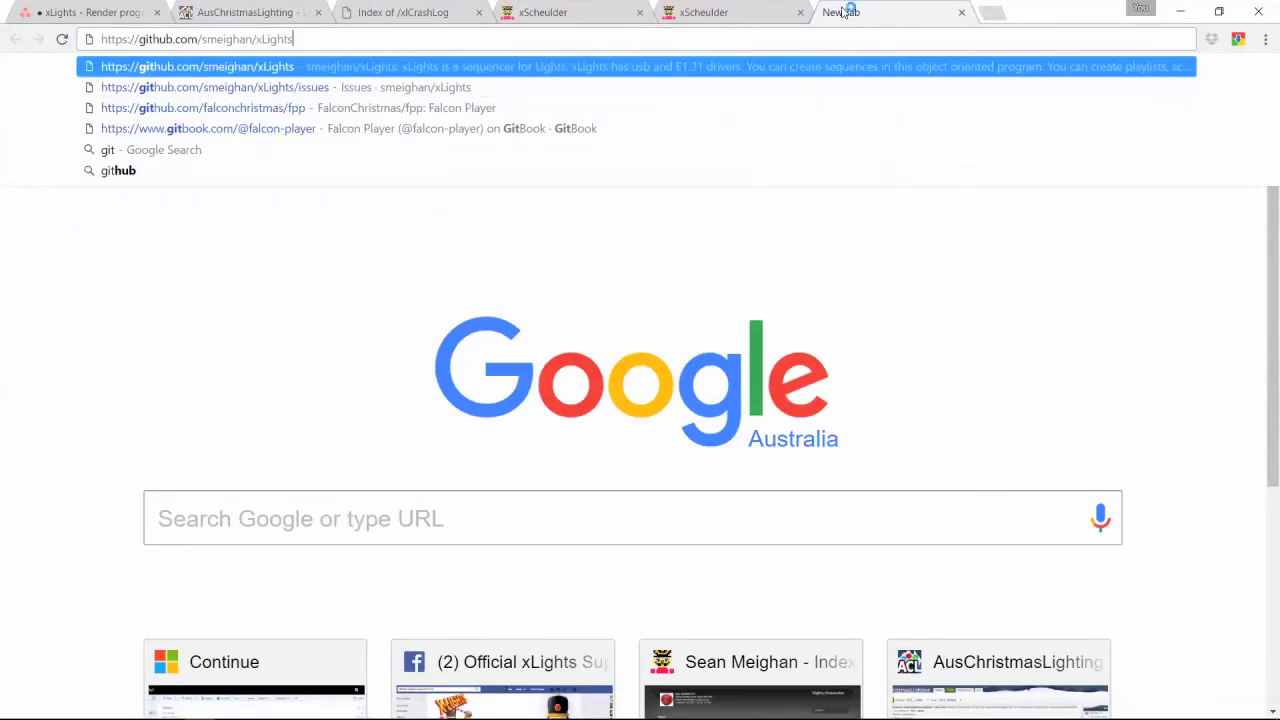
pyautogui.press('Return')
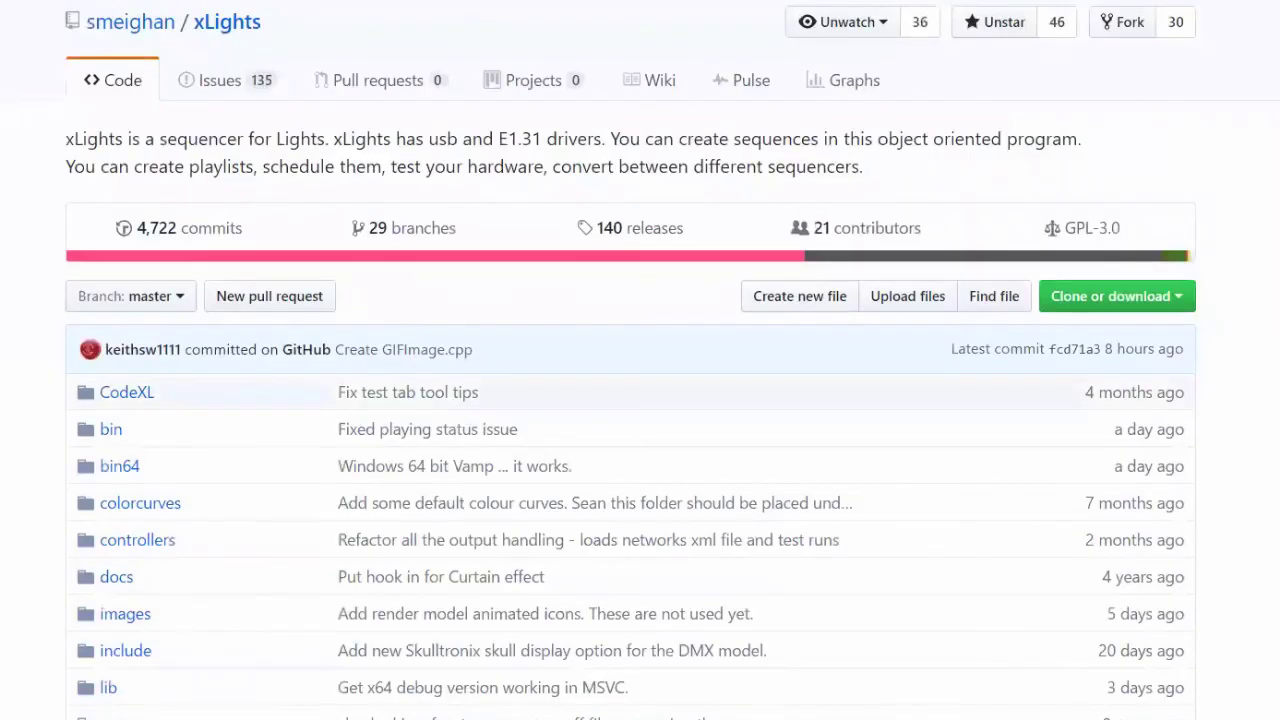
# Step: Open API Documentation.txt in the repository's xSchedule folder
pyautogui.scroll(-2, 640, 400)
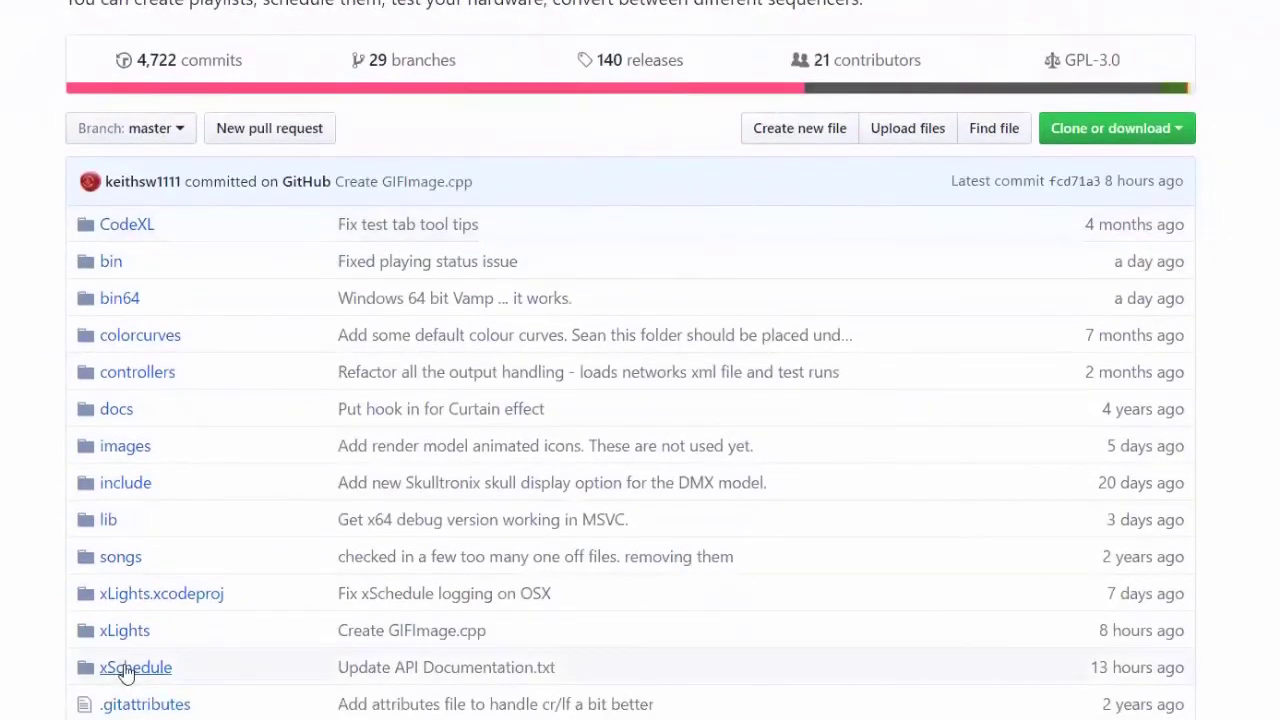
pyautogui.click(124, 668)
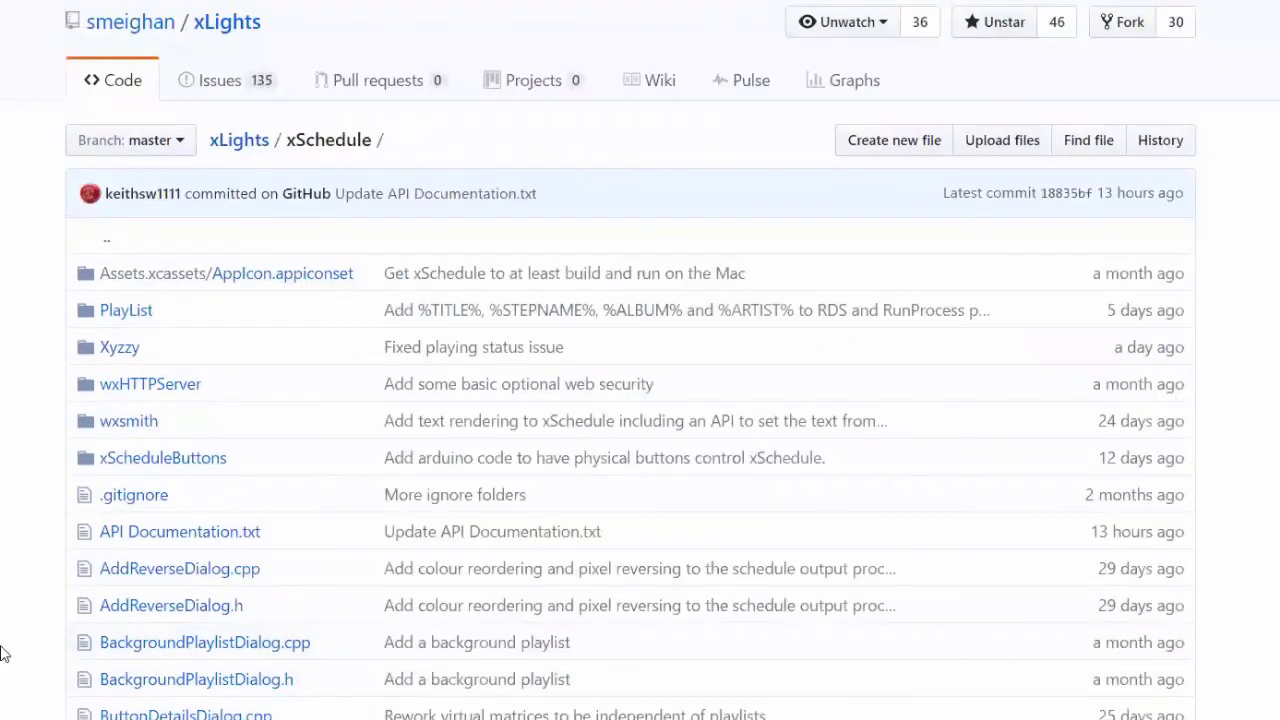
pyautogui.click(188, 534)
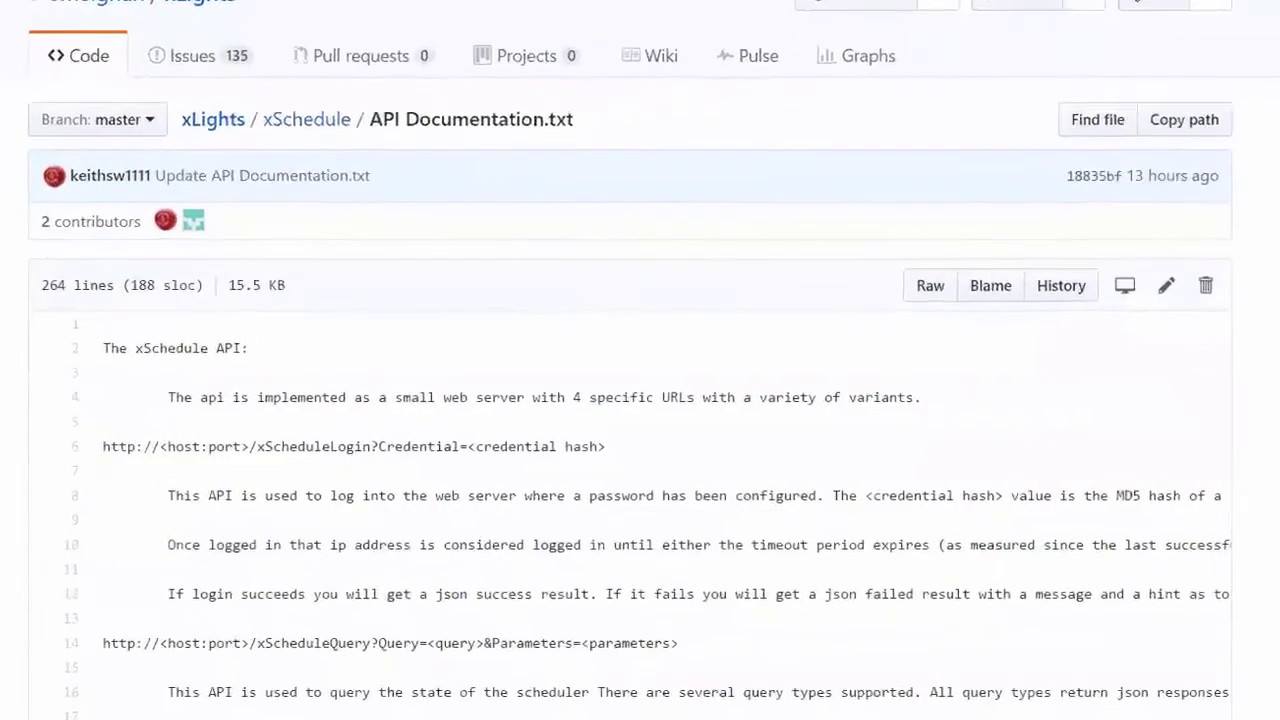
# Step: Look through the query section of the API documentation and highlight the xScheduleQuery URL
pyautogui.scroll(-5, 640, 400)
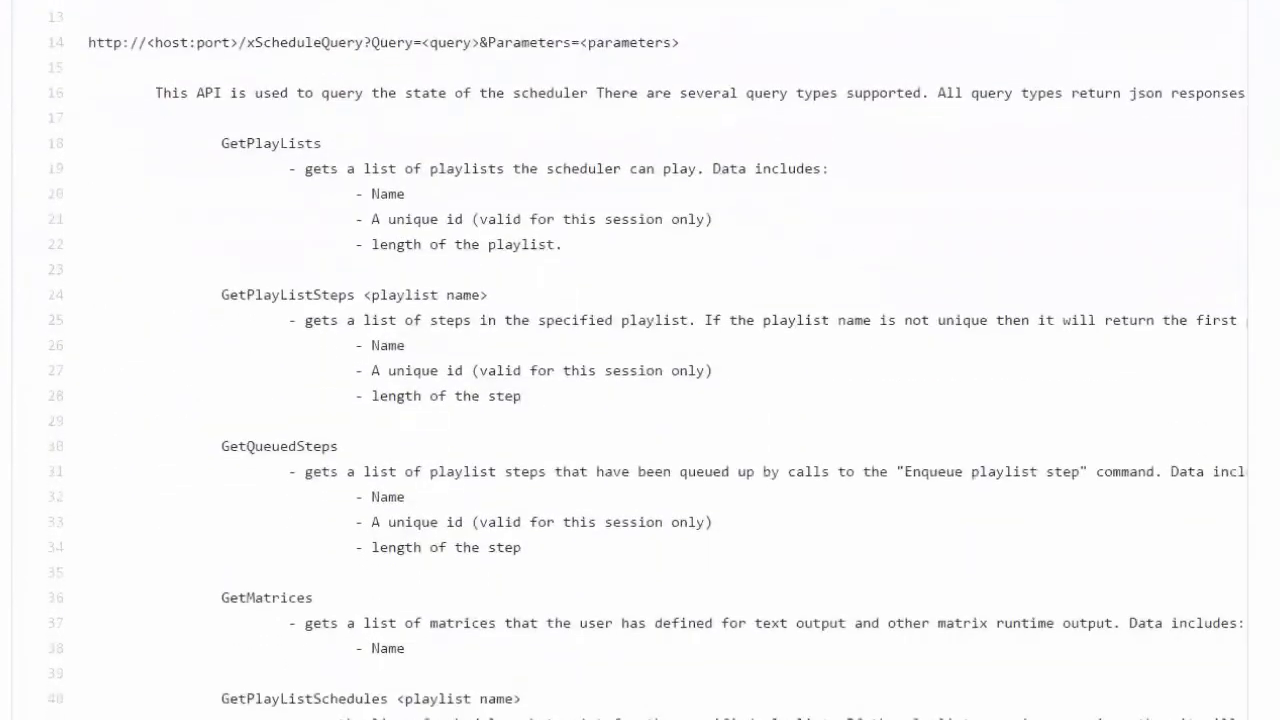
pyautogui.scroll(-4, 640, 400)
pyautogui.scroll(3, 640, 400)
pyautogui.scroll(3, 228, 363)
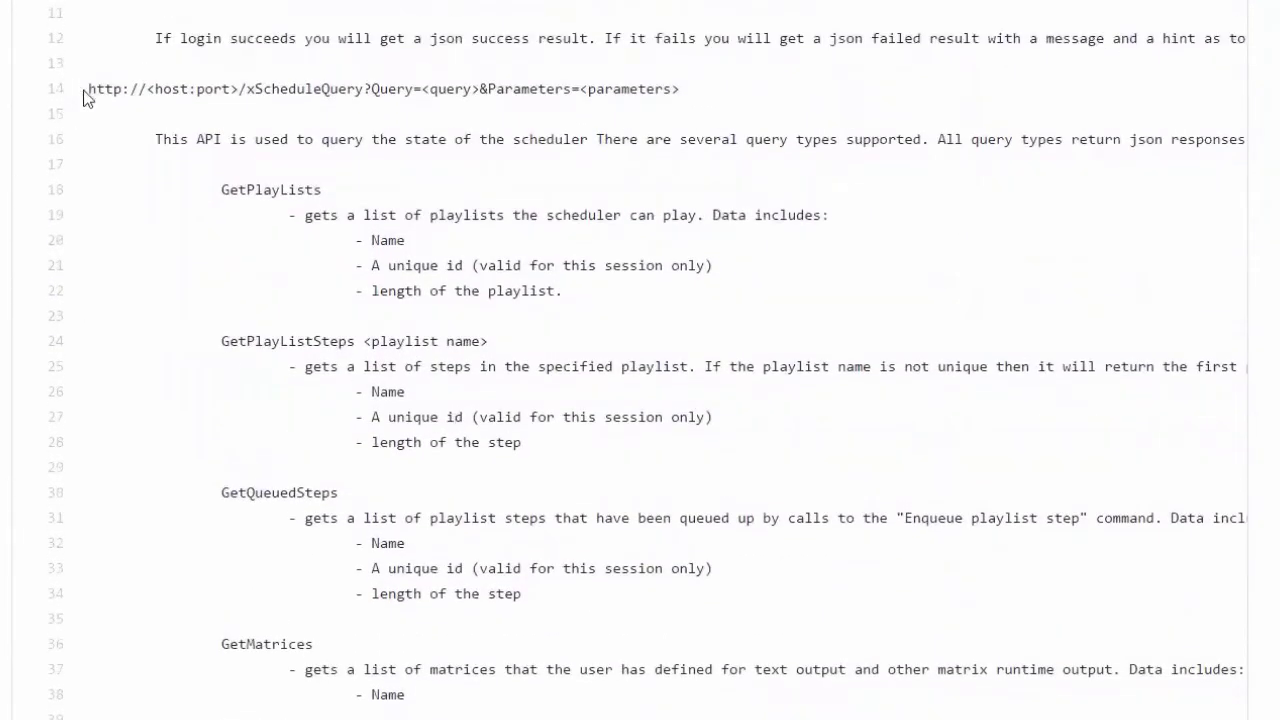
pyautogui.moveTo(88, 90); pyautogui.dragTo(713, 88)
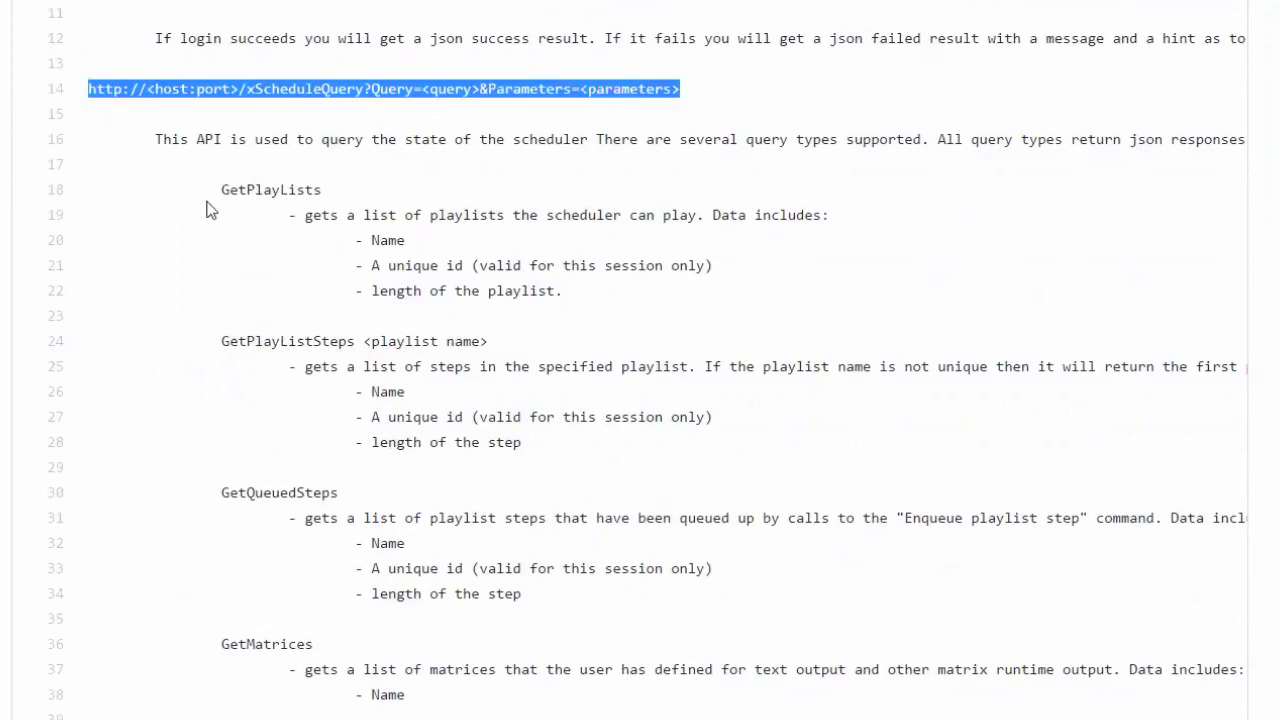
# Step: Find the command section and highlight the xScheduleCommand URL and the playlist name parameter of Play specified playlist
pyautogui.scroll(-3, 210, 200)
pyautogui.scroll(-12, 211, 192)
pyautogui.scroll(-1, 210, 190)
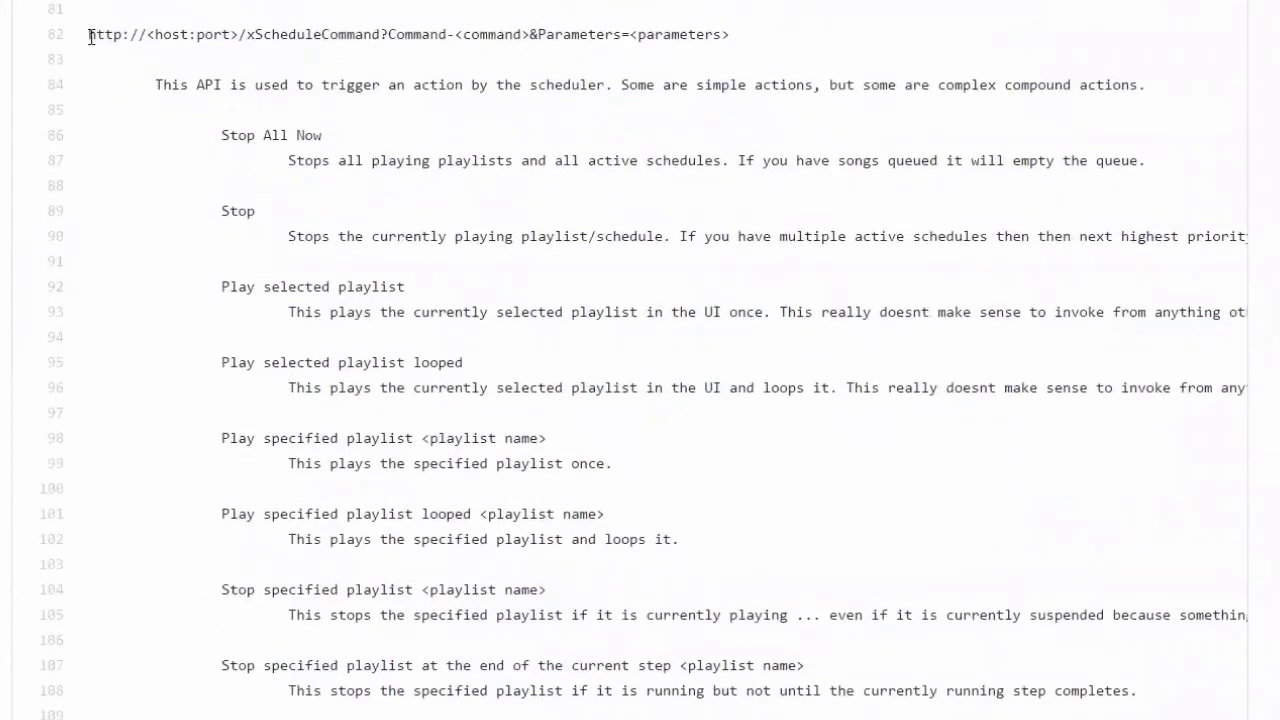
pyautogui.moveTo(92, 37); pyautogui.dragTo(750, 44)
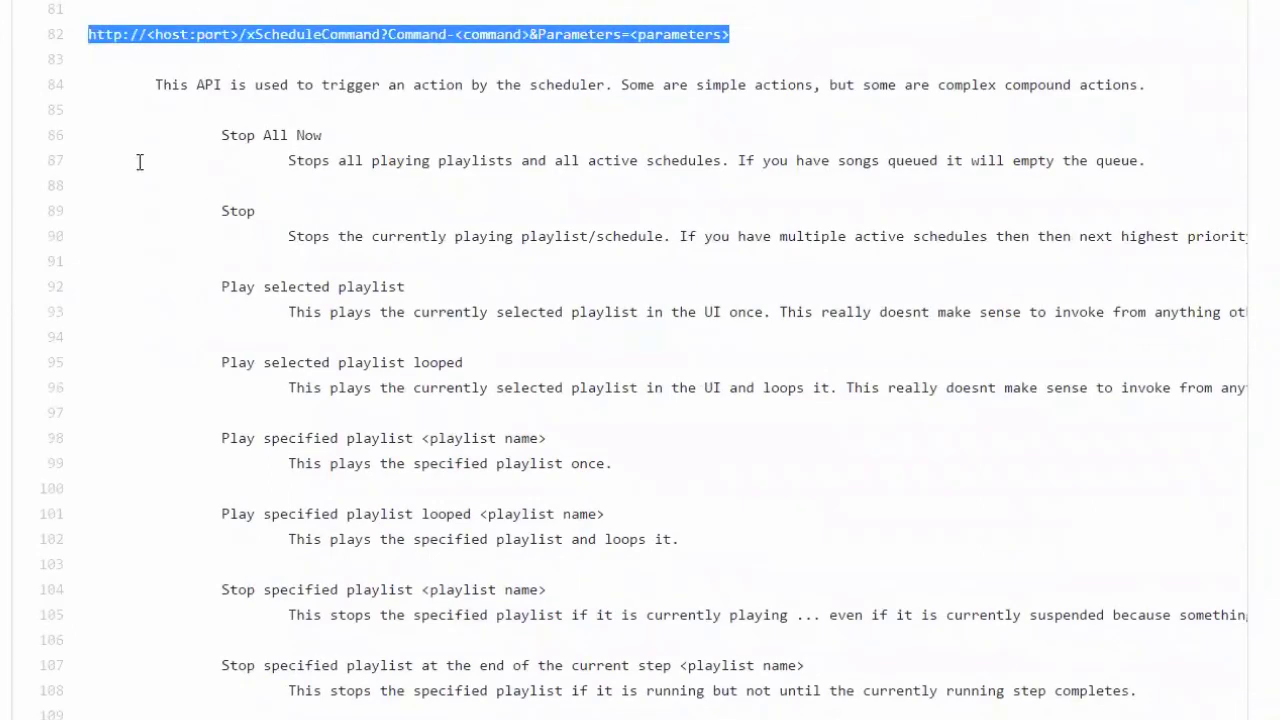
pyautogui.scroll(-3, 140, 162)
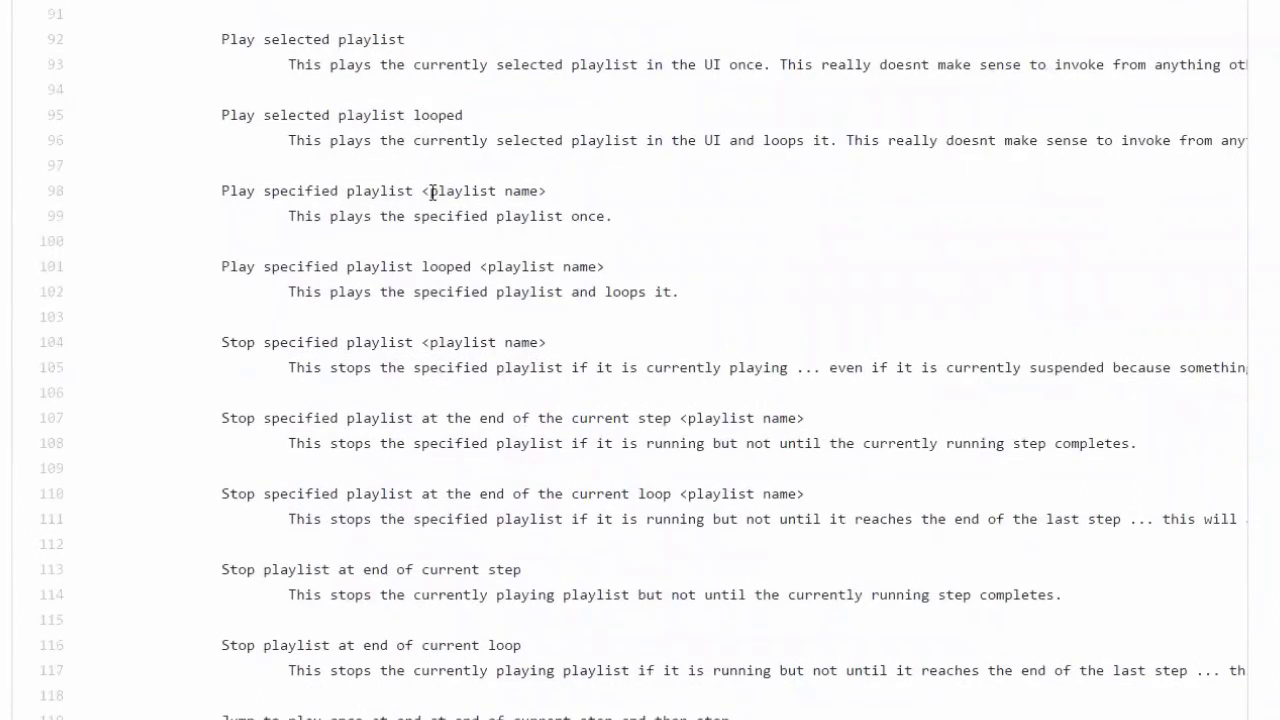
pyautogui.moveTo(421, 190); pyautogui.dragTo(549, 191)
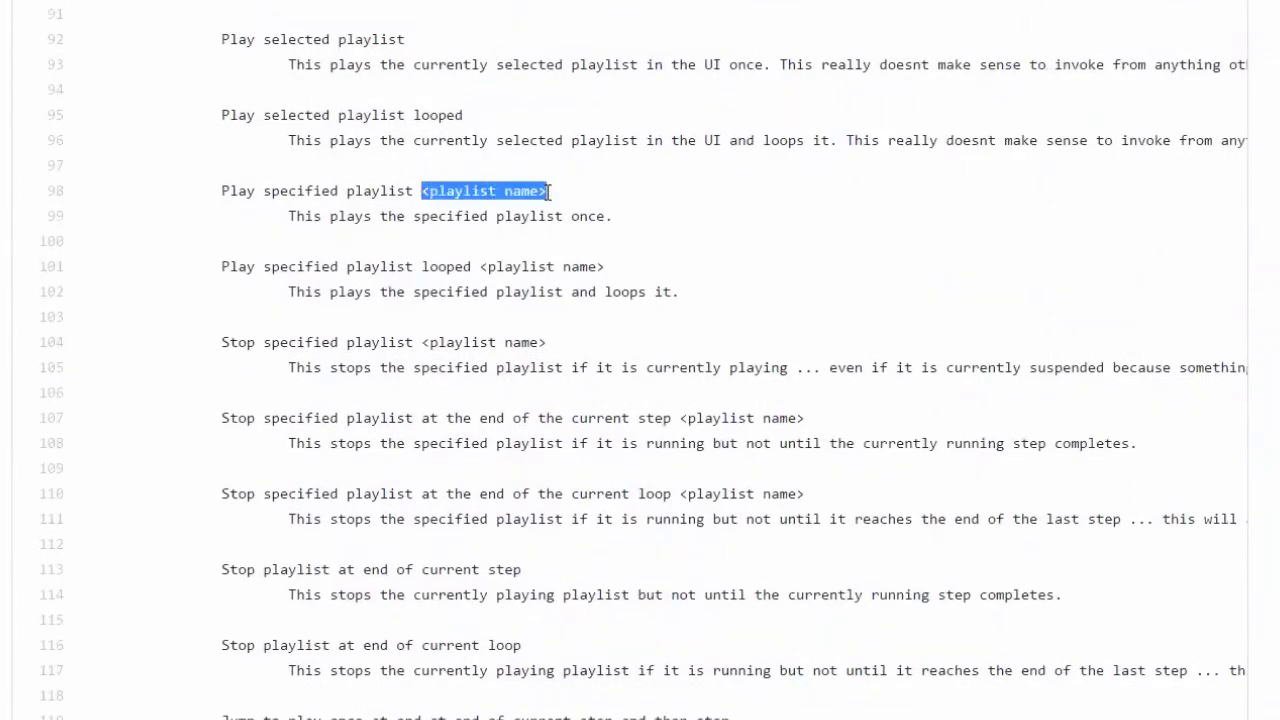
# Step: Read through the list of xScheduleCommand commands and their parameters, down to the Set current text entry
pyautogui.scroll(5, 548, 191)
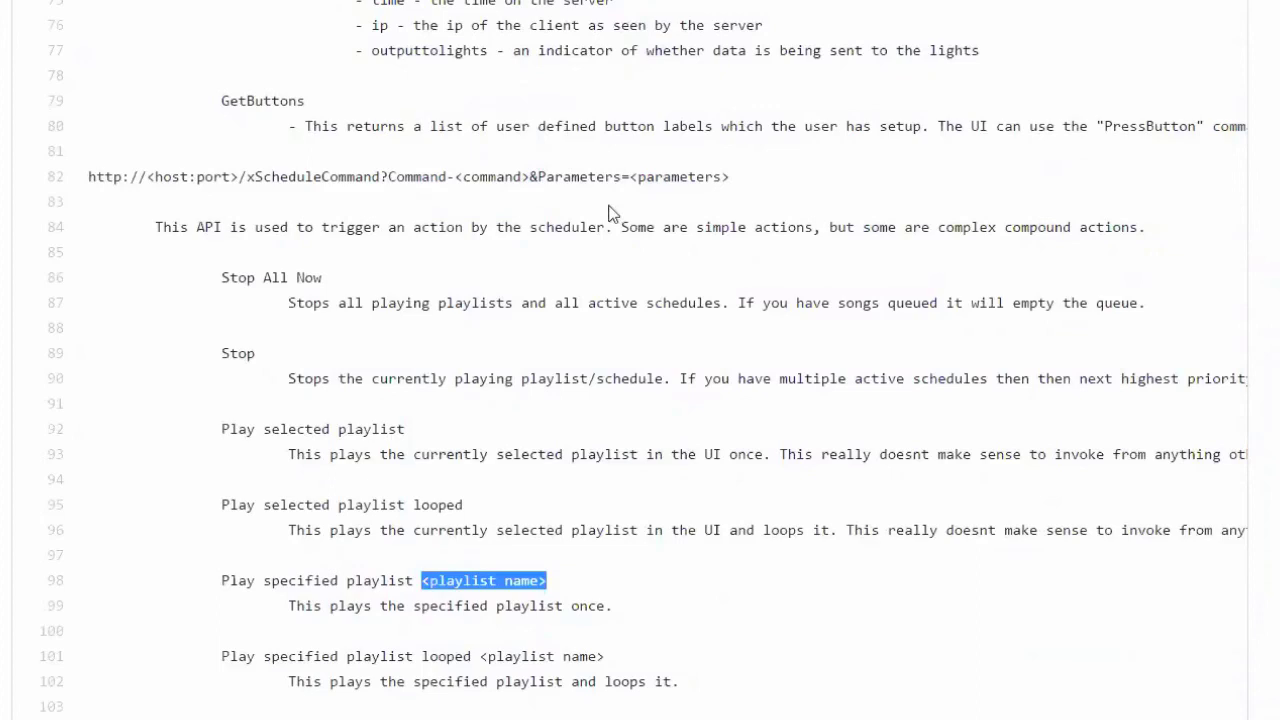
pyautogui.scroll(-1, 463, 495)
pyautogui.scroll(-5, 462, 492)
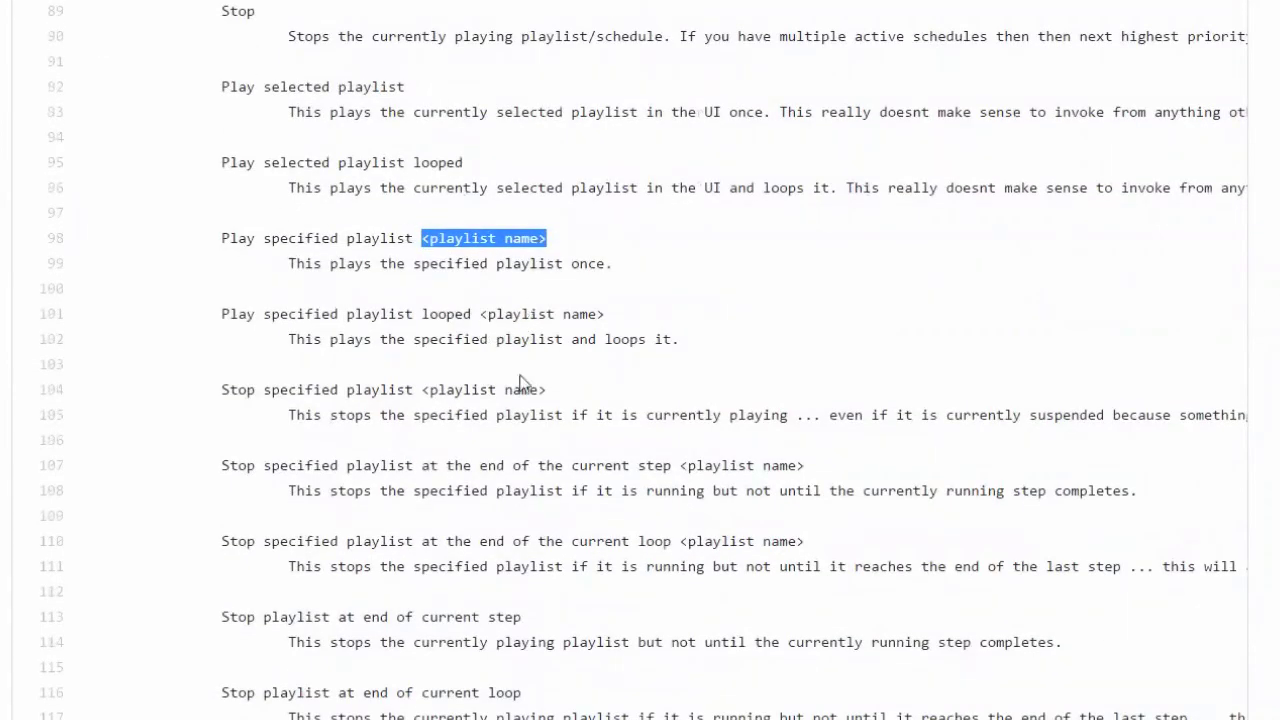
pyautogui.scroll(-6, 509, 623)
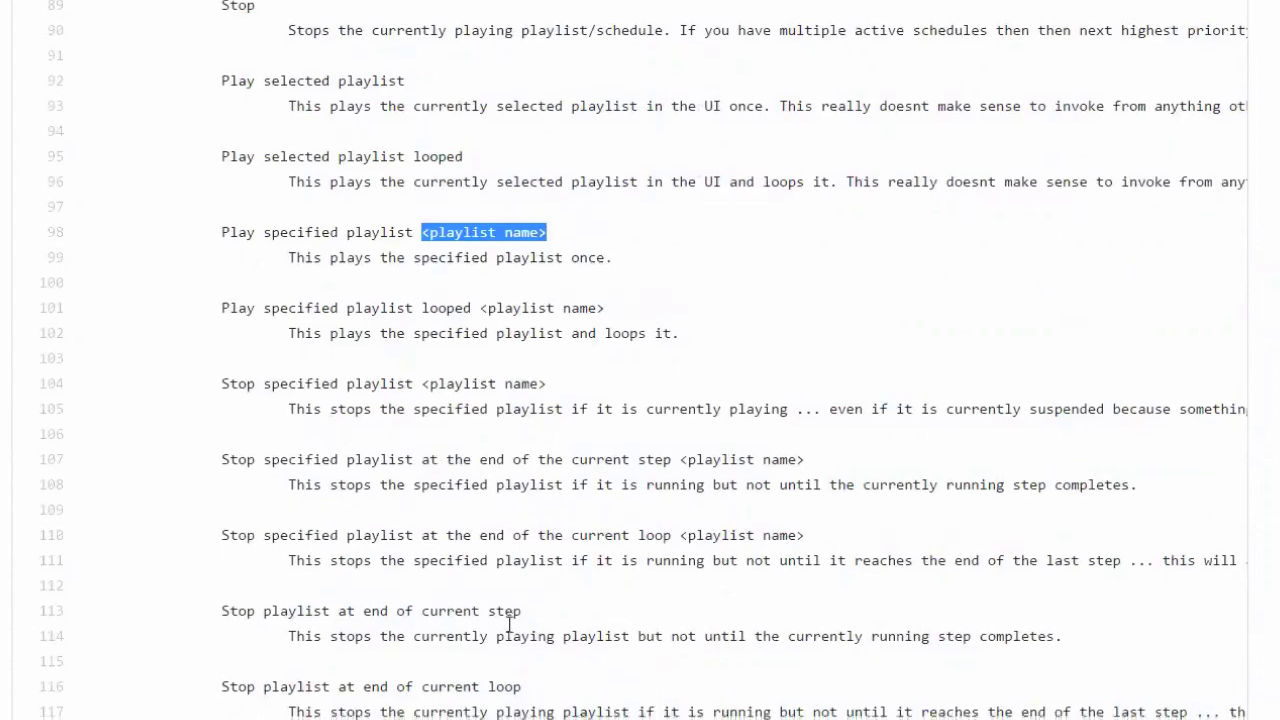
pyautogui.scroll(-10, 509, 630)
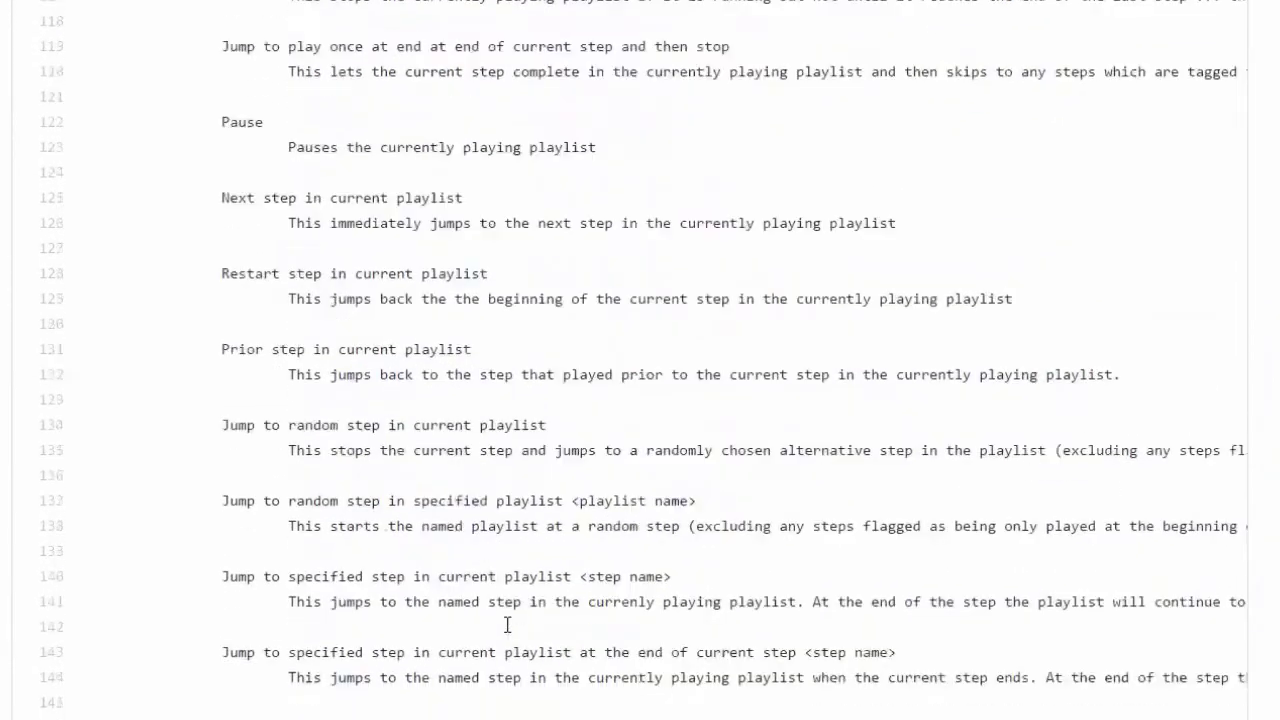
pyautogui.scroll(-6, 507, 628)
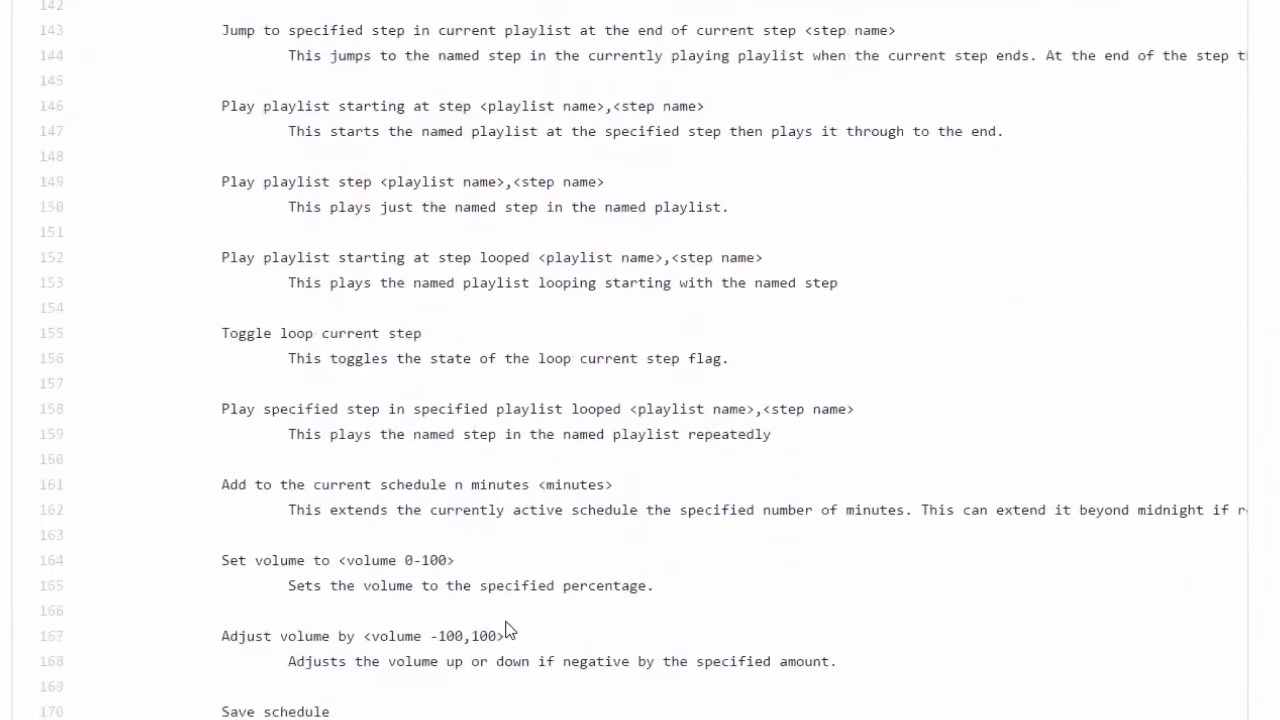
pyautogui.scroll(-17, 507, 628)
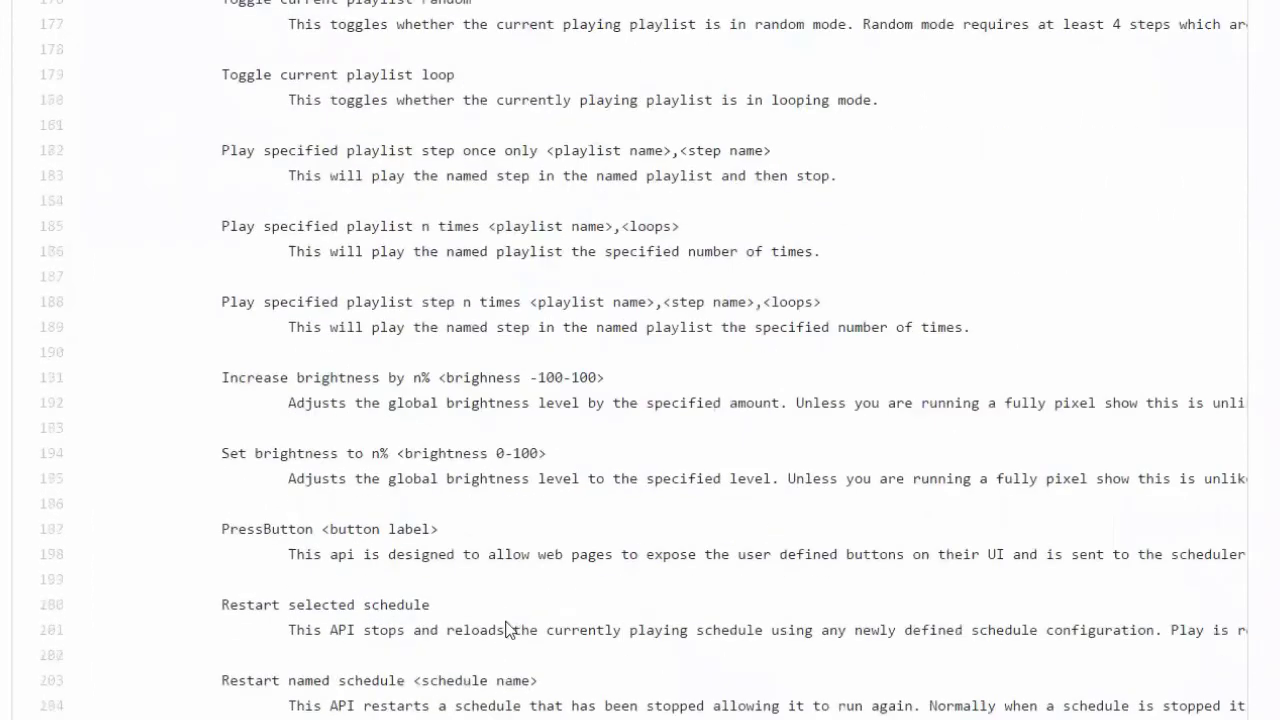
pyautogui.scroll(-3, 507, 629)
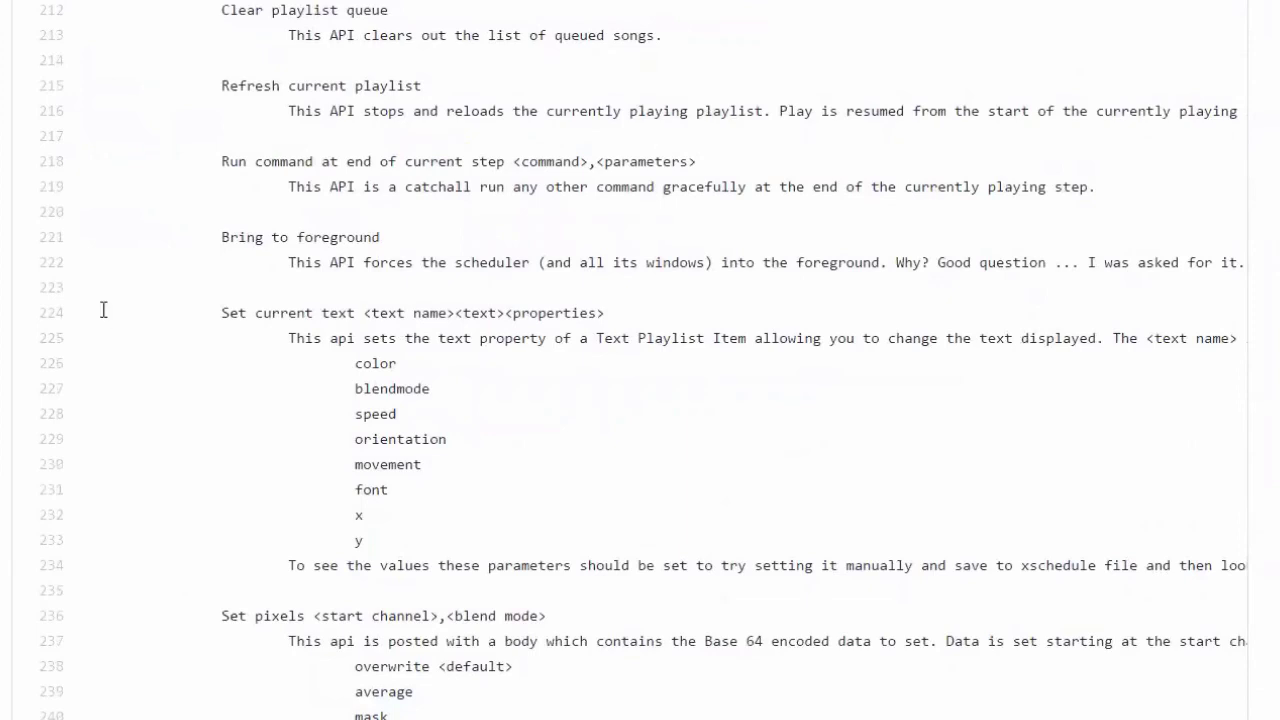
# Step: Examine the Set current text and Set pixels commands, and highlight the web file request URL at the end of the documentation
pyautogui.moveTo(103, 309); pyautogui.dragTo(123, 568)
pyautogui.click(140, 487)
pyautogui.scroll(-3, 238, 432)
pyautogui.moveTo(105, 366); pyautogui.dragTo(175, 374)
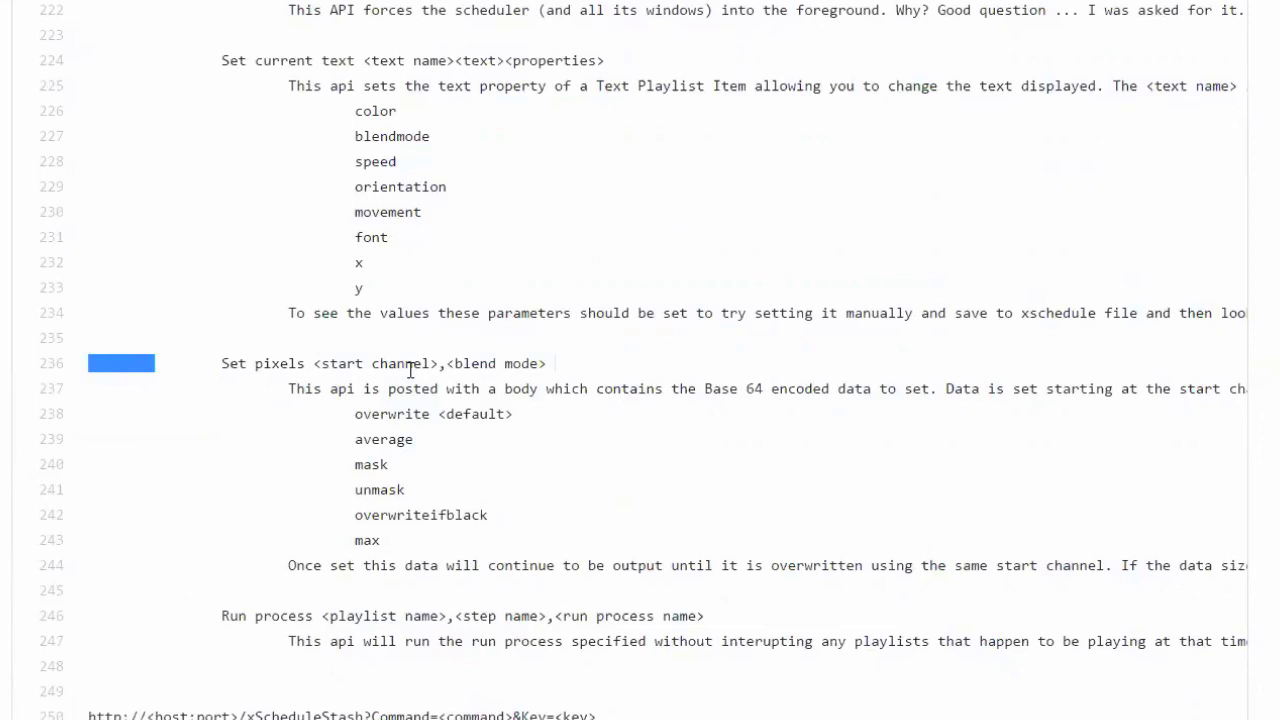
pyautogui.scroll(-5, 481, 513)
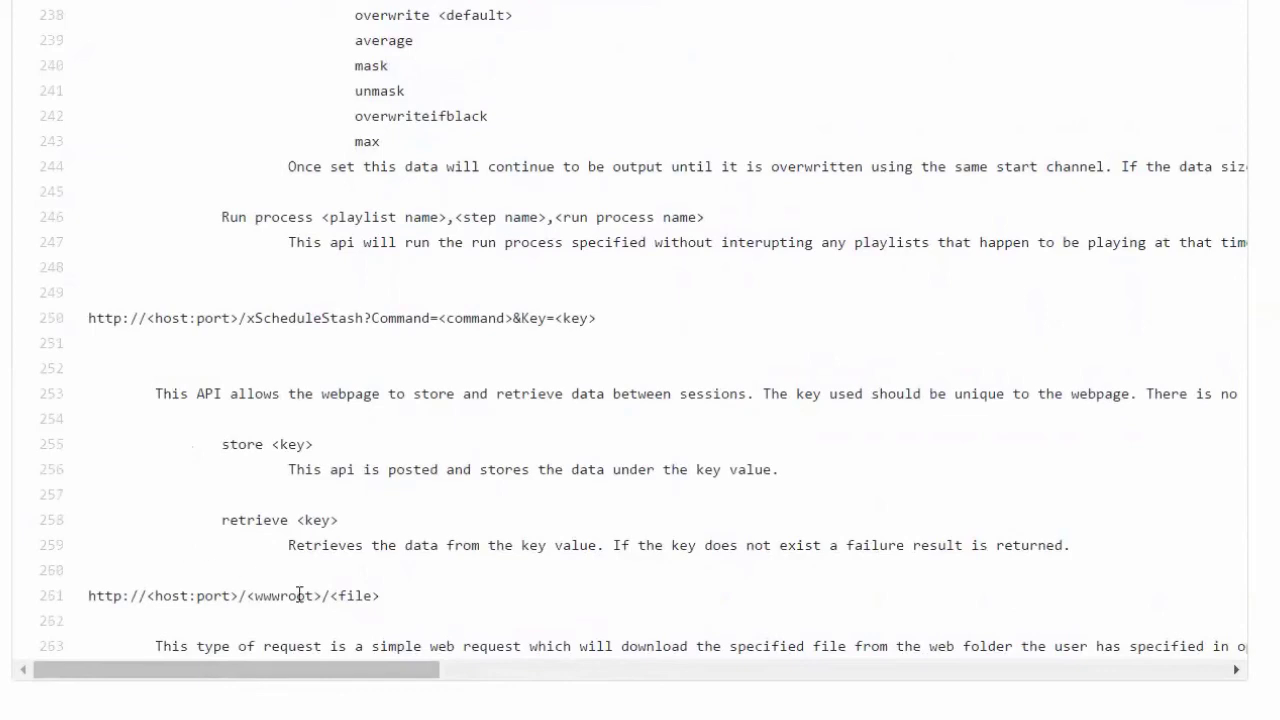
pyautogui.moveTo(400, 604); pyautogui.dragTo(131, 598)
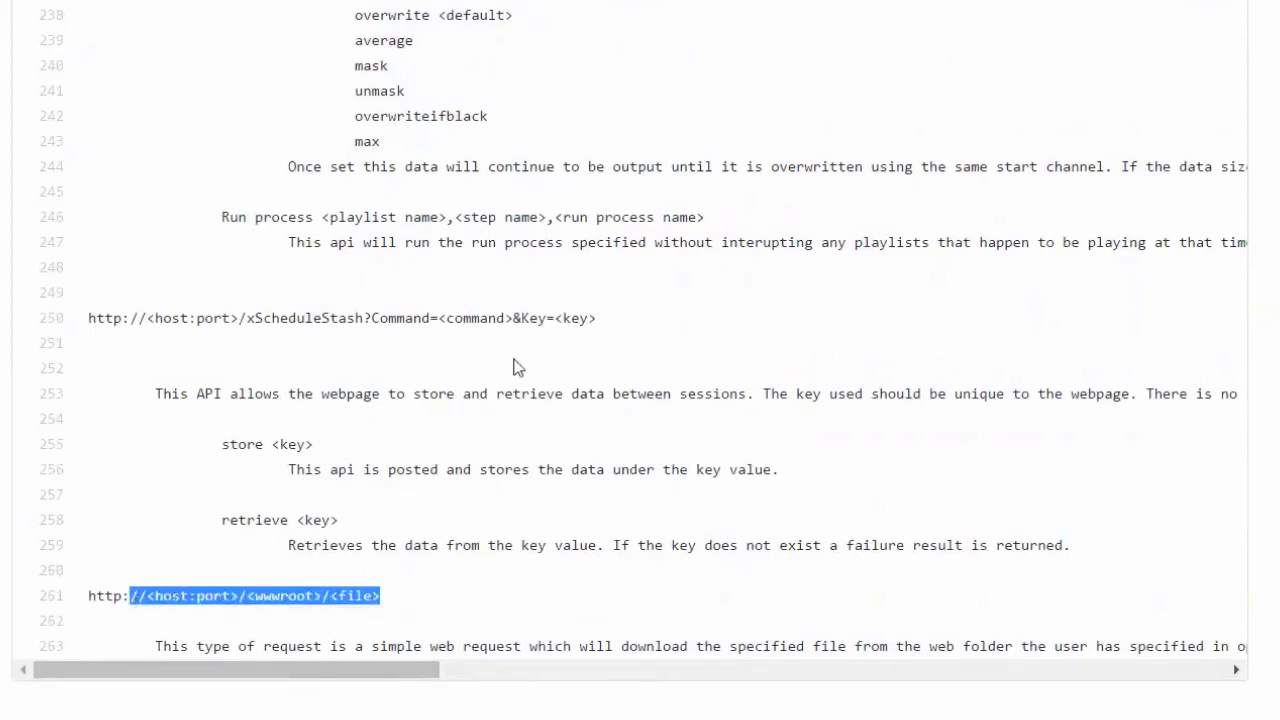
# Step: Highlight the xScheduleStash request URL in the API documentation, then clear the highlight
pyautogui.moveTo(600, 329); pyautogui.dragTo(88, 325)
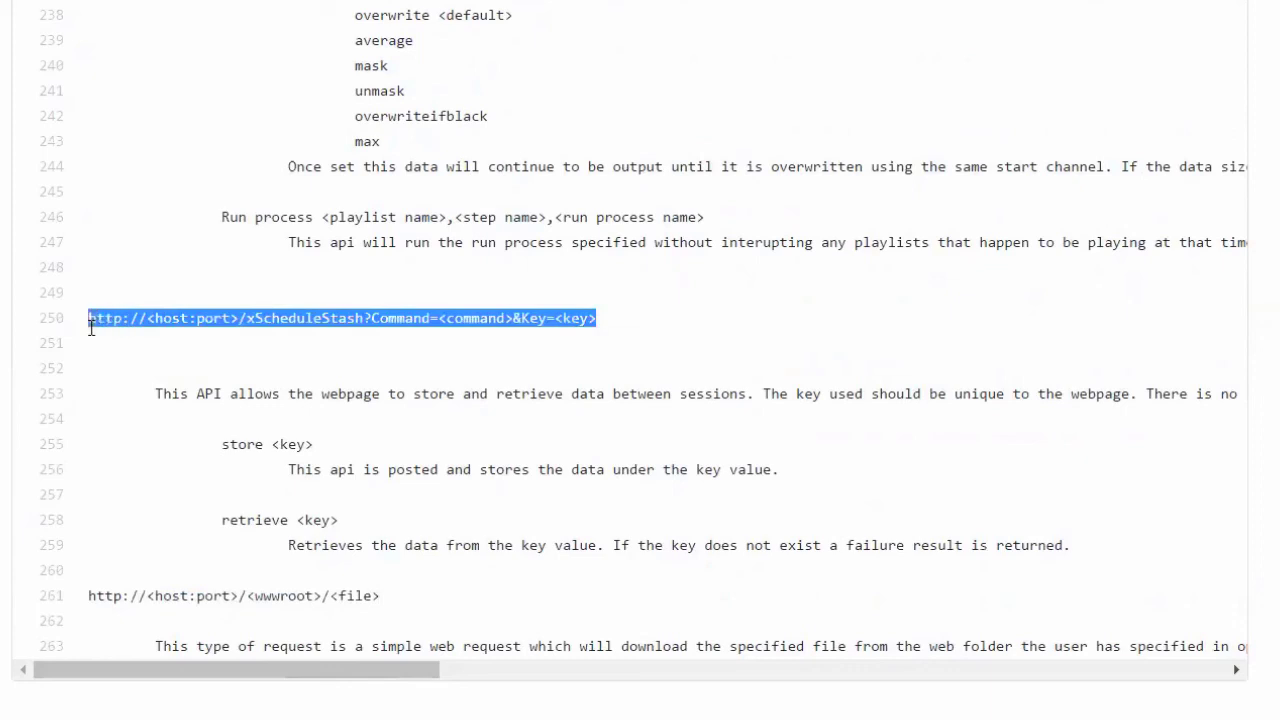
pyautogui.click(110, 382)
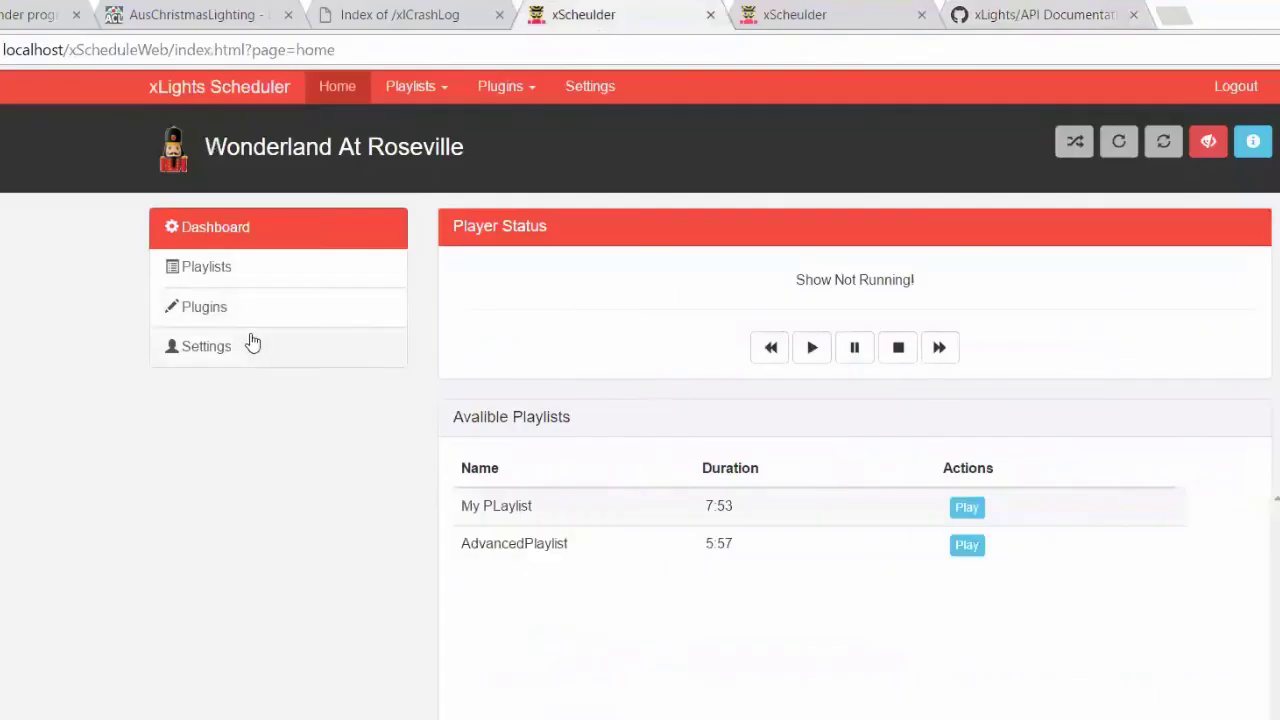
# Step: Switch to the xSchedule web interface, view its Settings page and return to the home dashboard
pyautogui.click(214, 347)
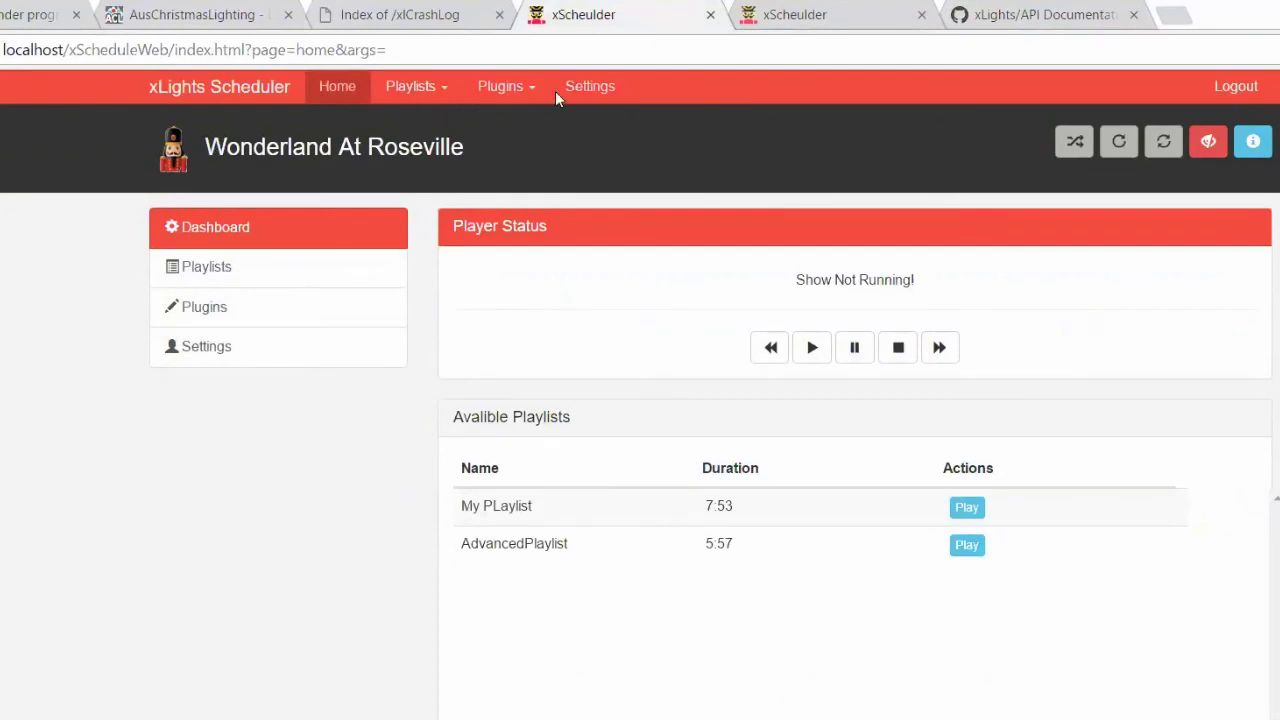
pyautogui.click(592, 89)
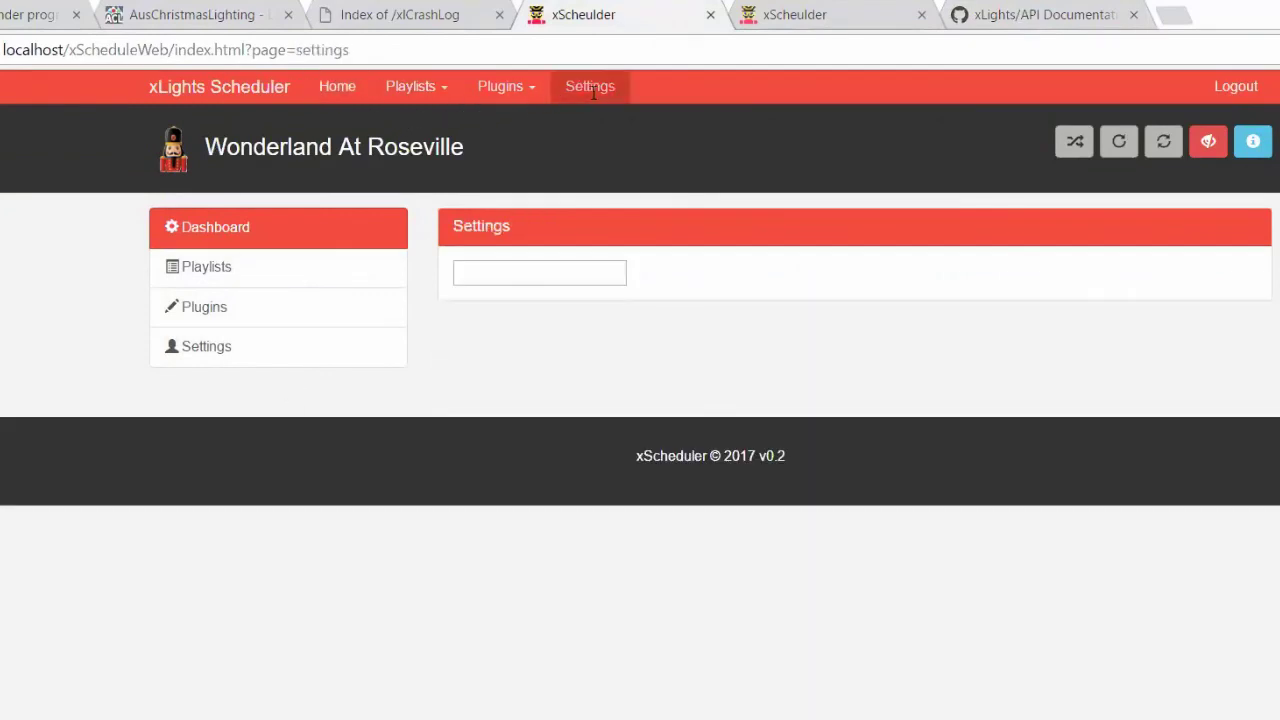
pyautogui.click(486, 273)
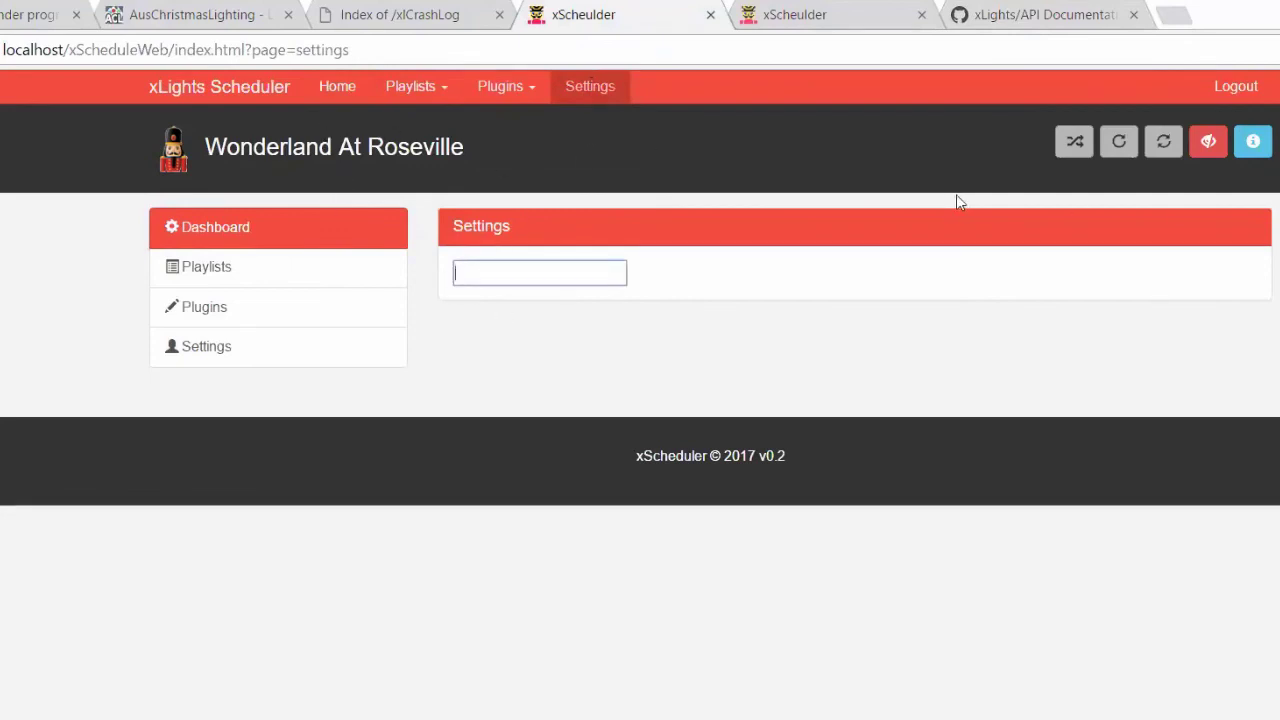
pyautogui.click(339, 88)
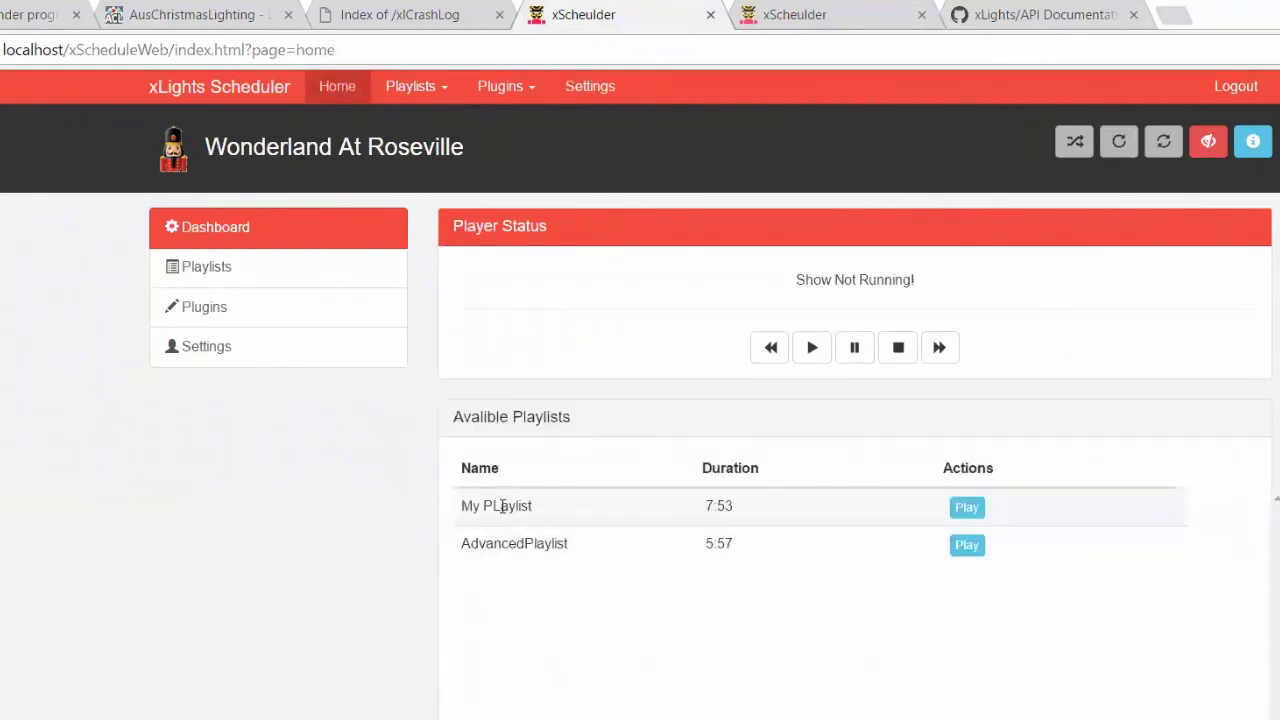
# Step: Play My PLaylist from the web dashboard and stop it again, checking the playback in the xLights Scheduler desktop window
pyautogui.click(965, 512)
pyautogui.hotkey('alt', 'Tab')
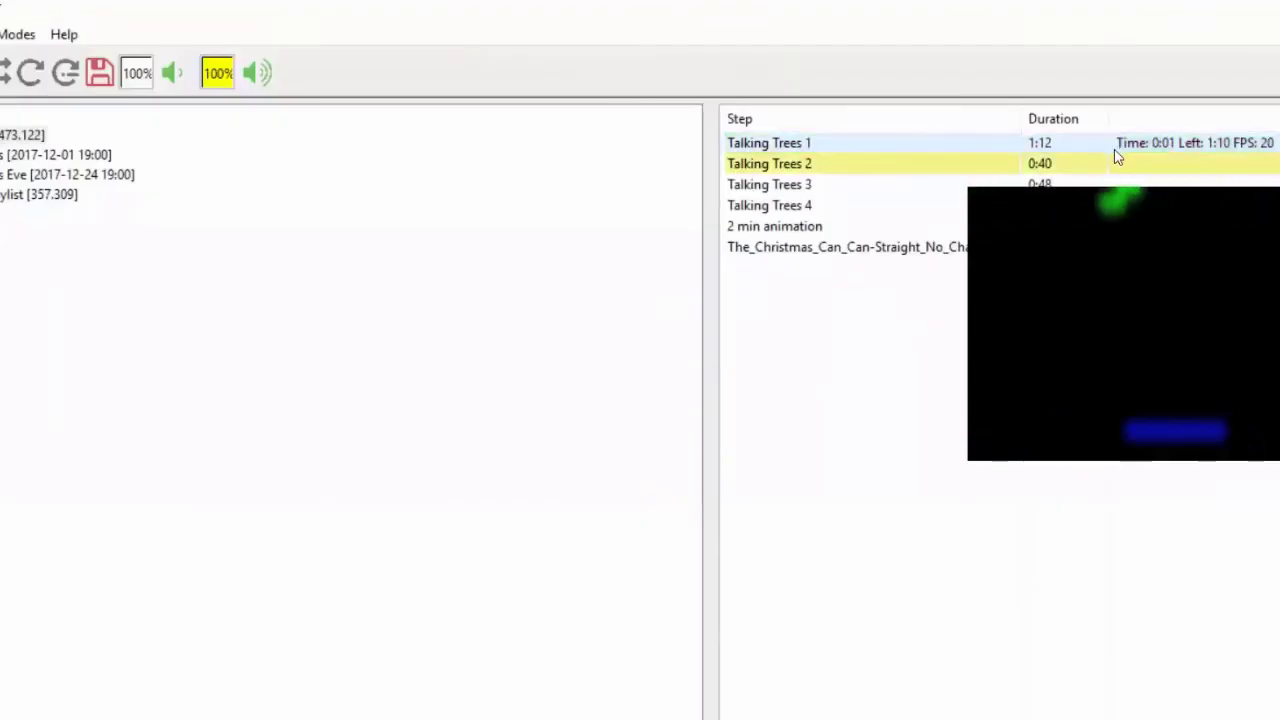
pyautogui.hotkey('alt', 'Tab')
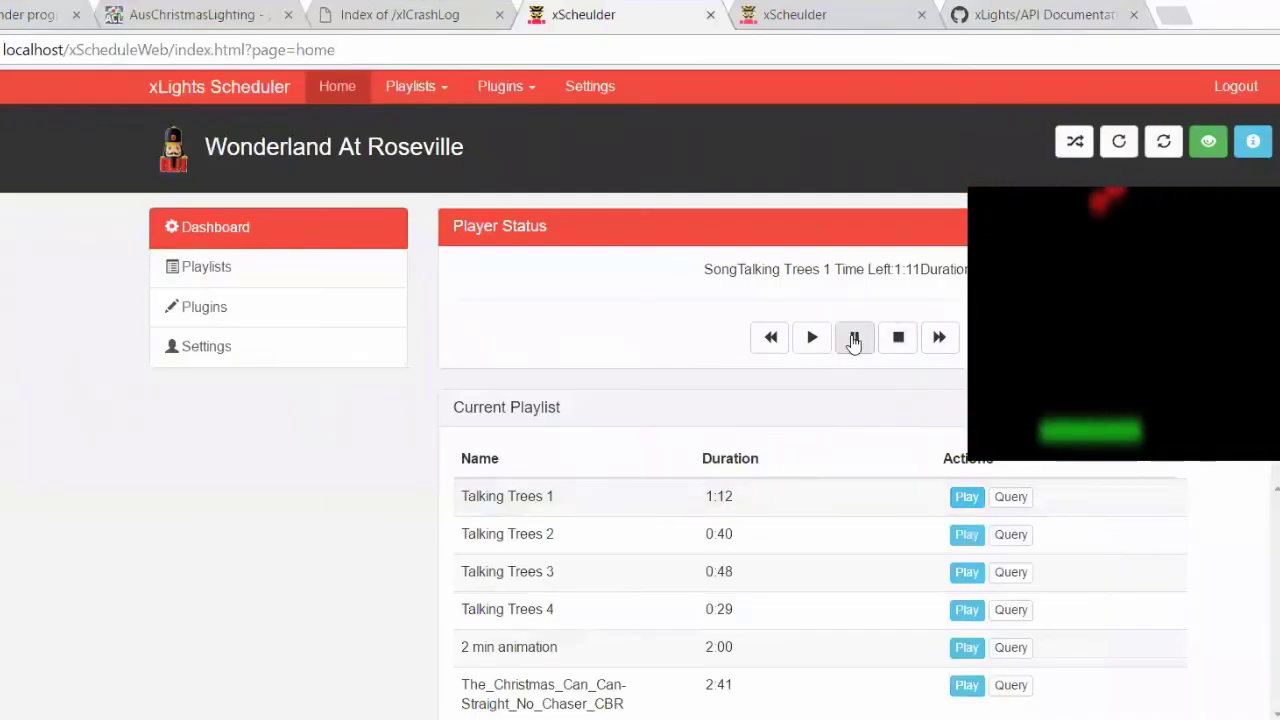
pyautogui.click(898, 337)
pyautogui.hotkey('alt', 'Tab')
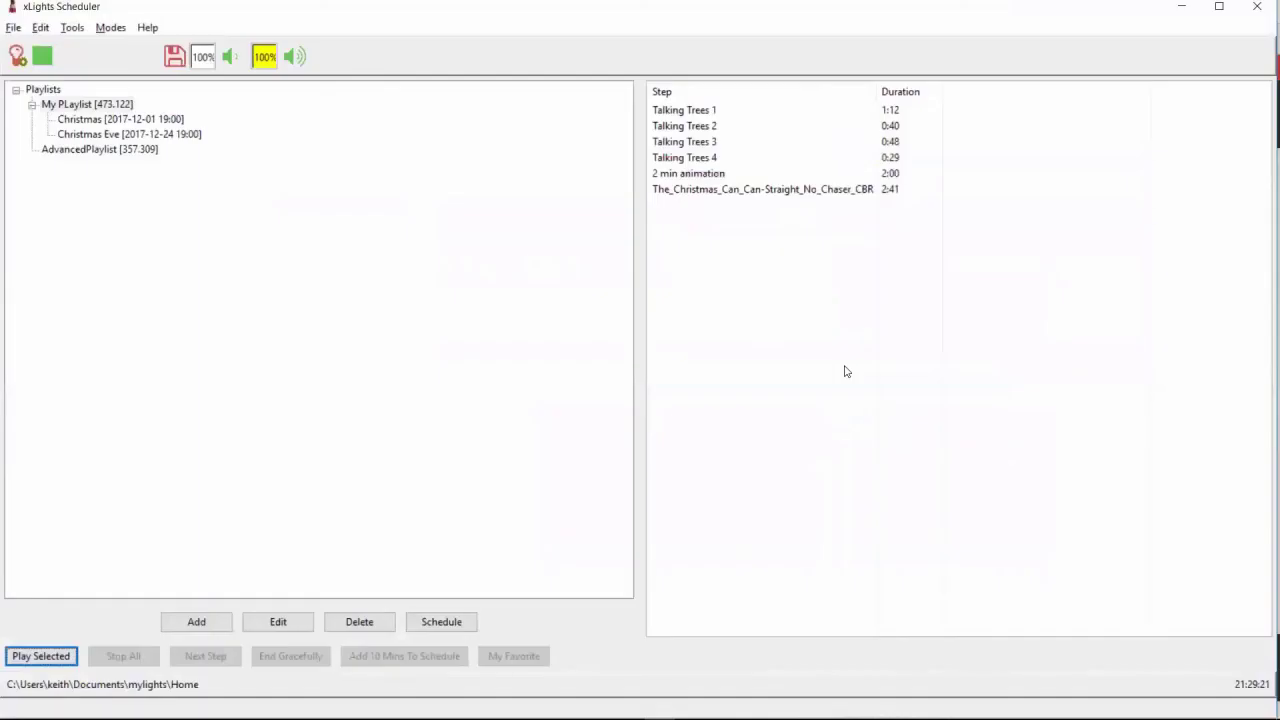